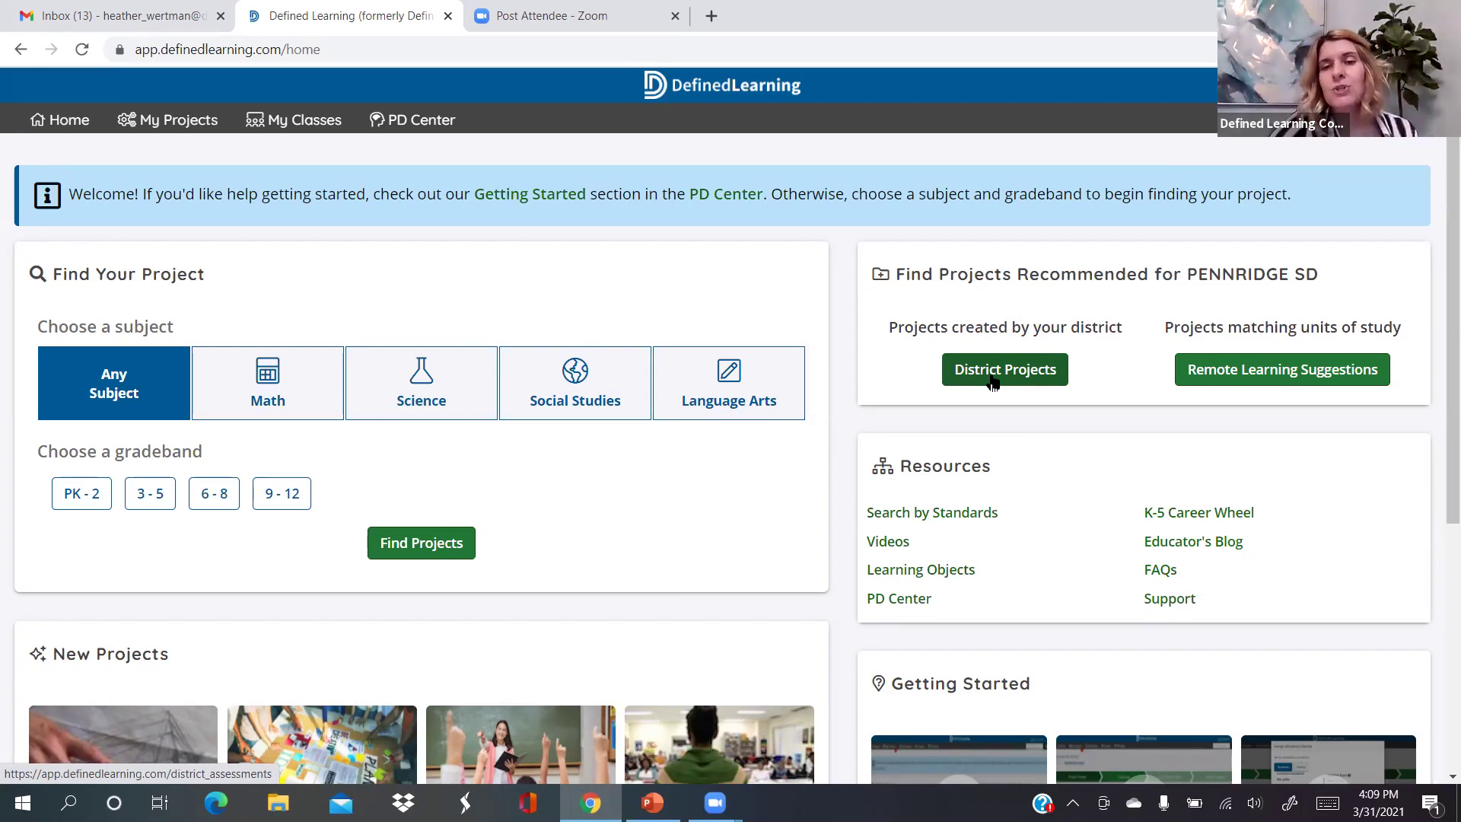
Open the PENNRIDGE SD district projects and filter the list to PK-2
left_click(993, 381)
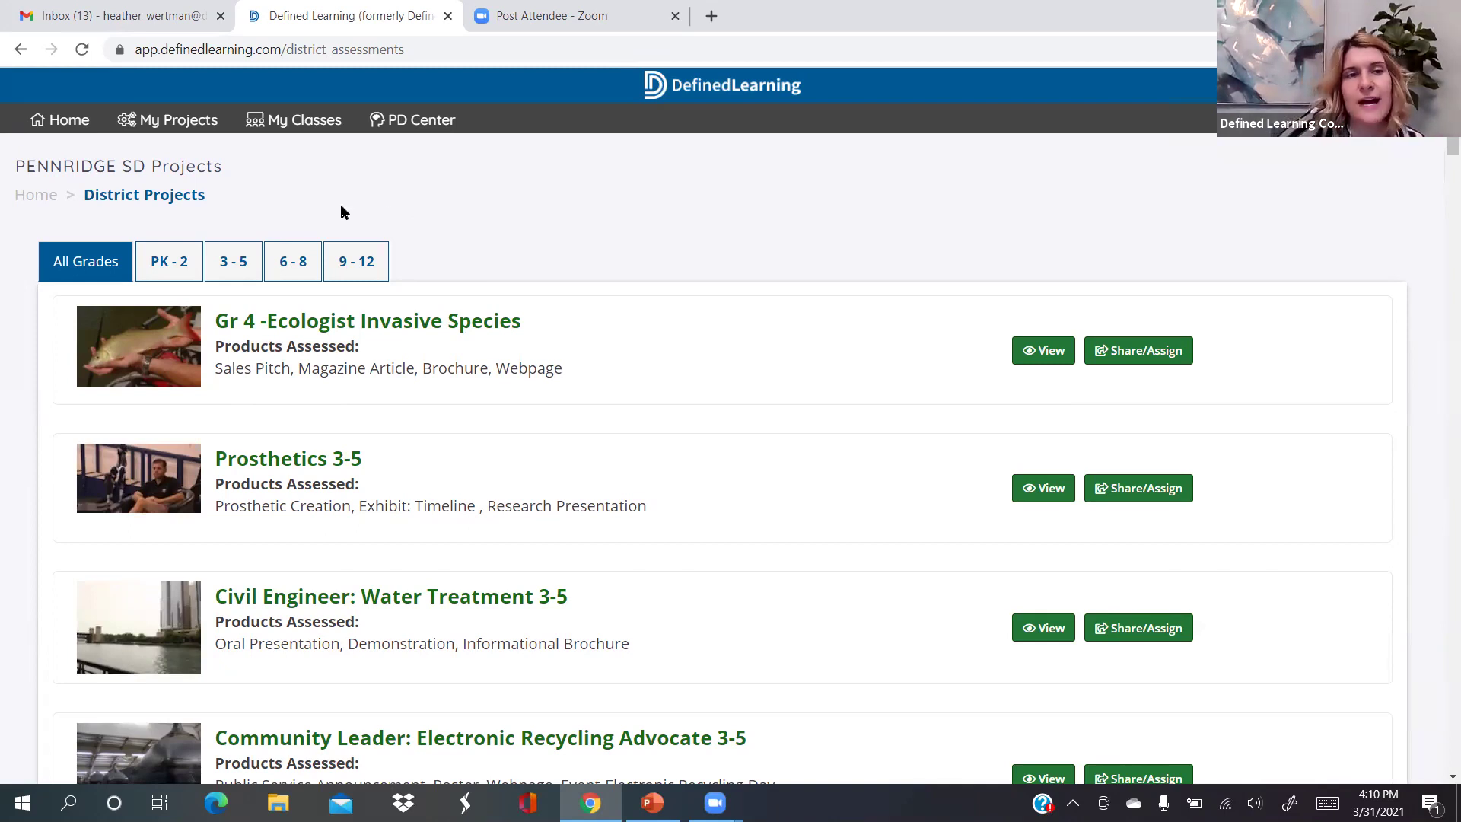
left_click(175, 266)
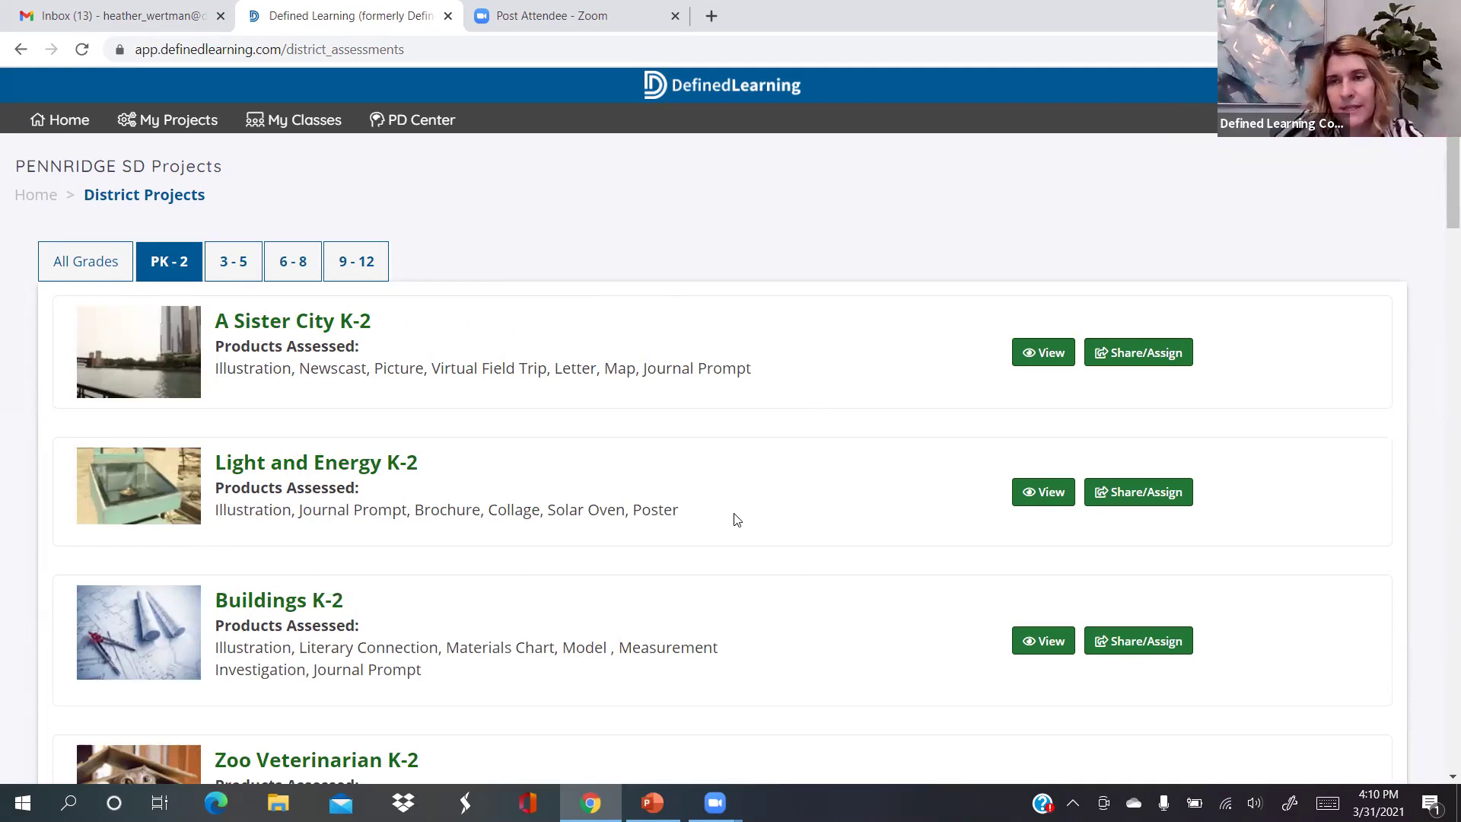
Browse the K-2 district projects, then switch the grade filter to 3-5
scroll(736, 520, "down", 3)
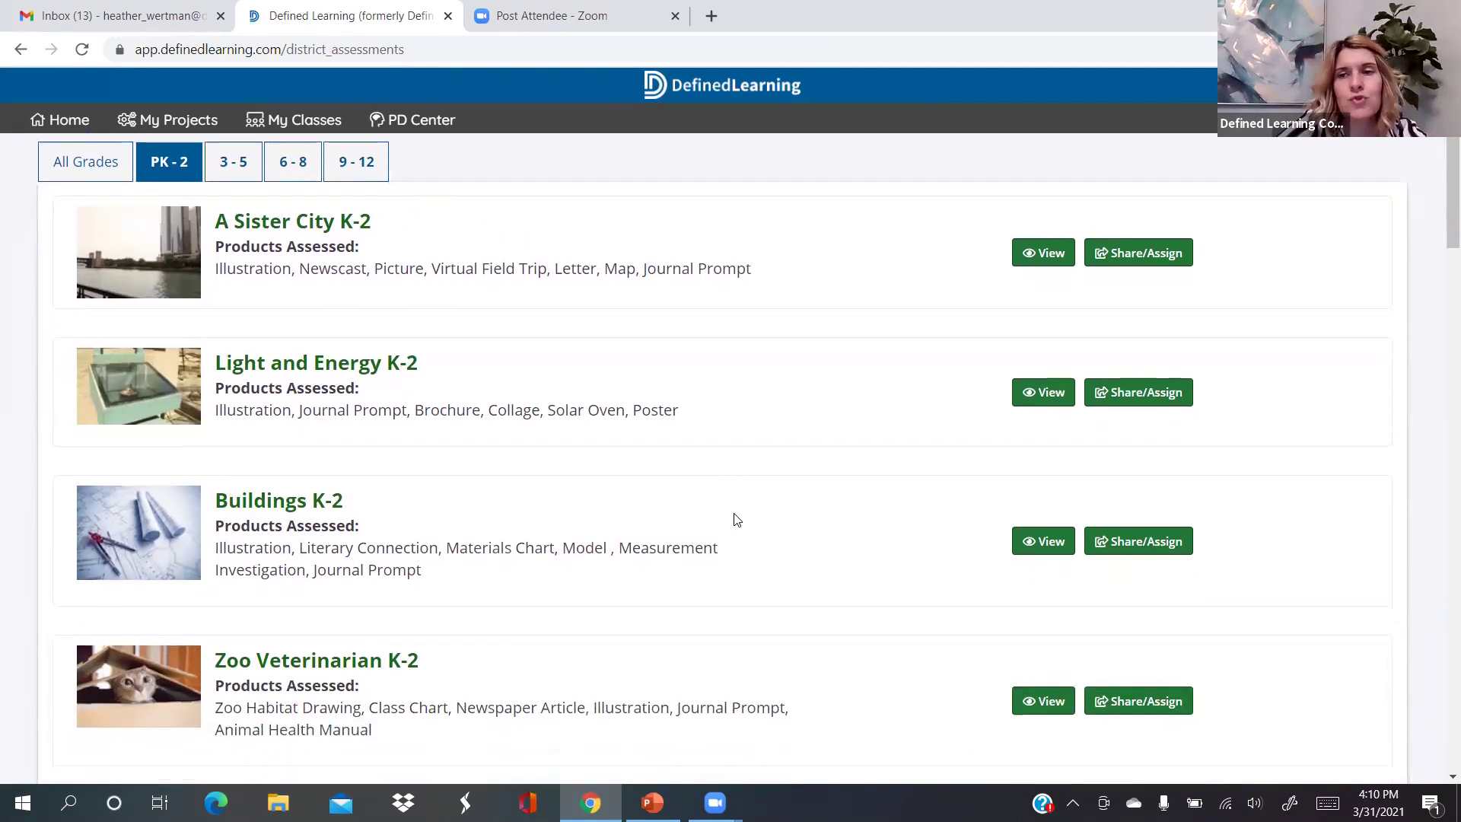
scroll(737, 520, "down", 4)
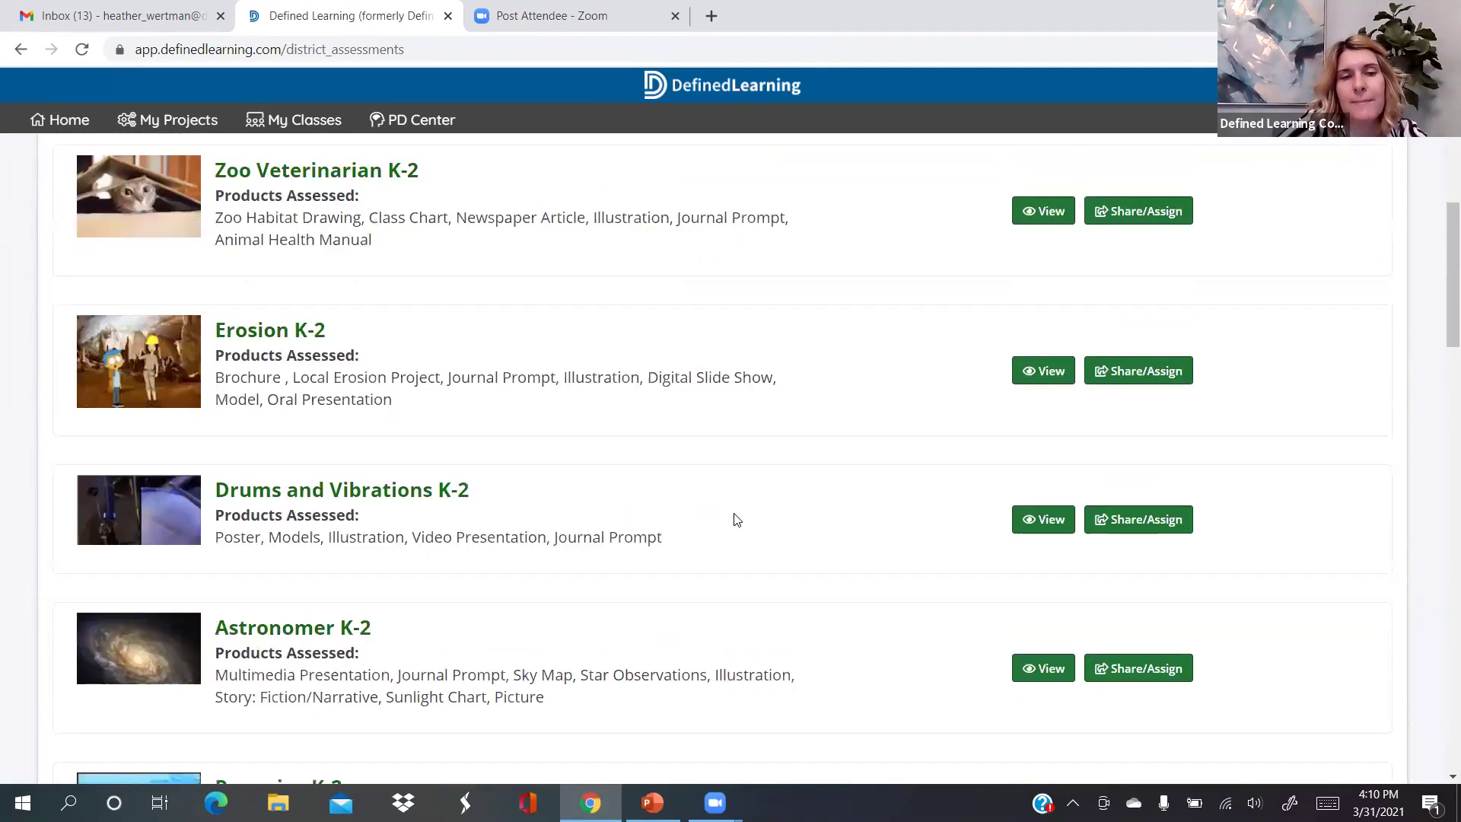
scroll(736, 520, "down", 1)
scroll(737, 520, "down", 5)
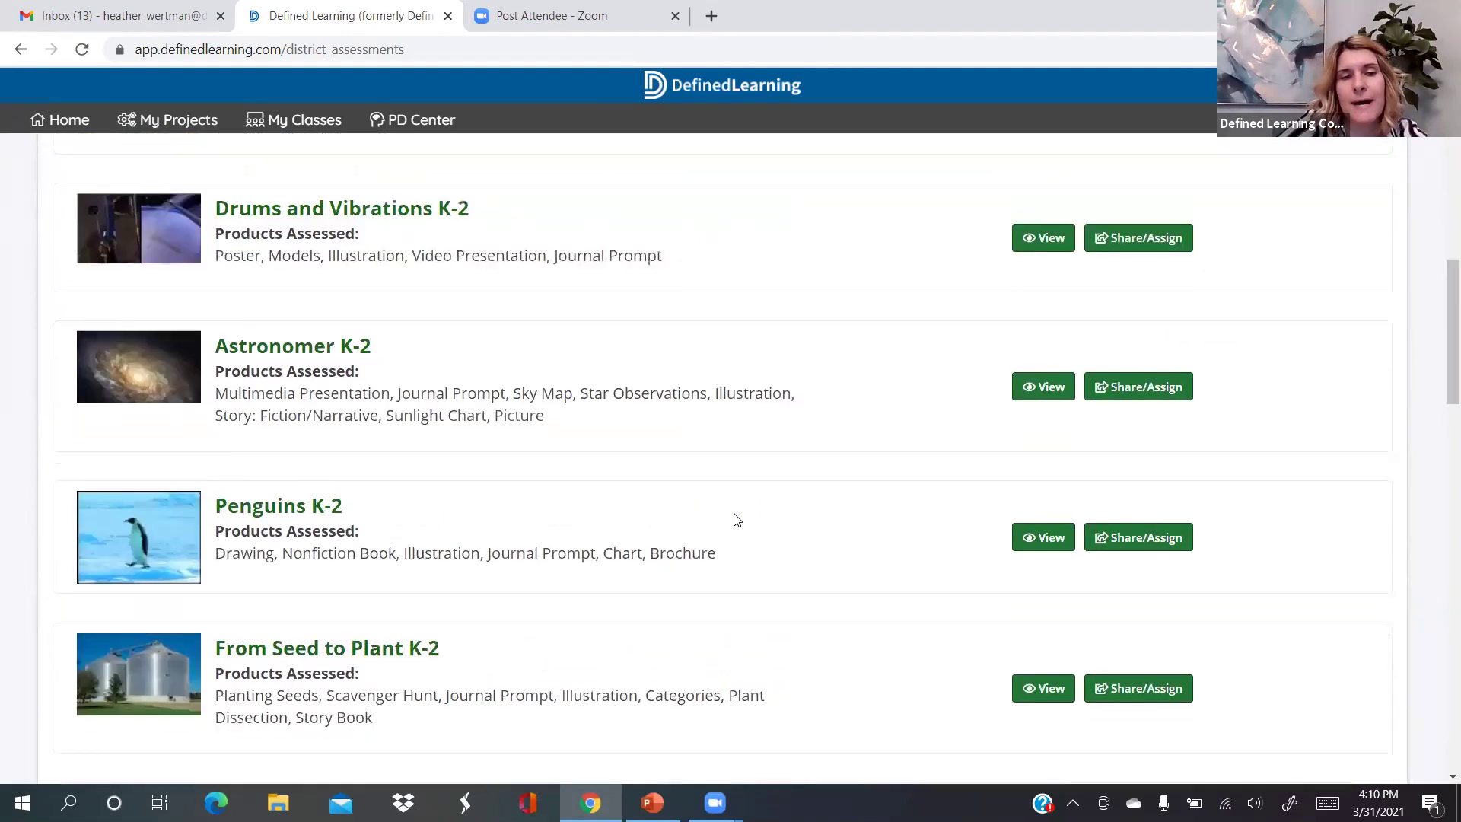
scroll(737, 519, "down", 15)
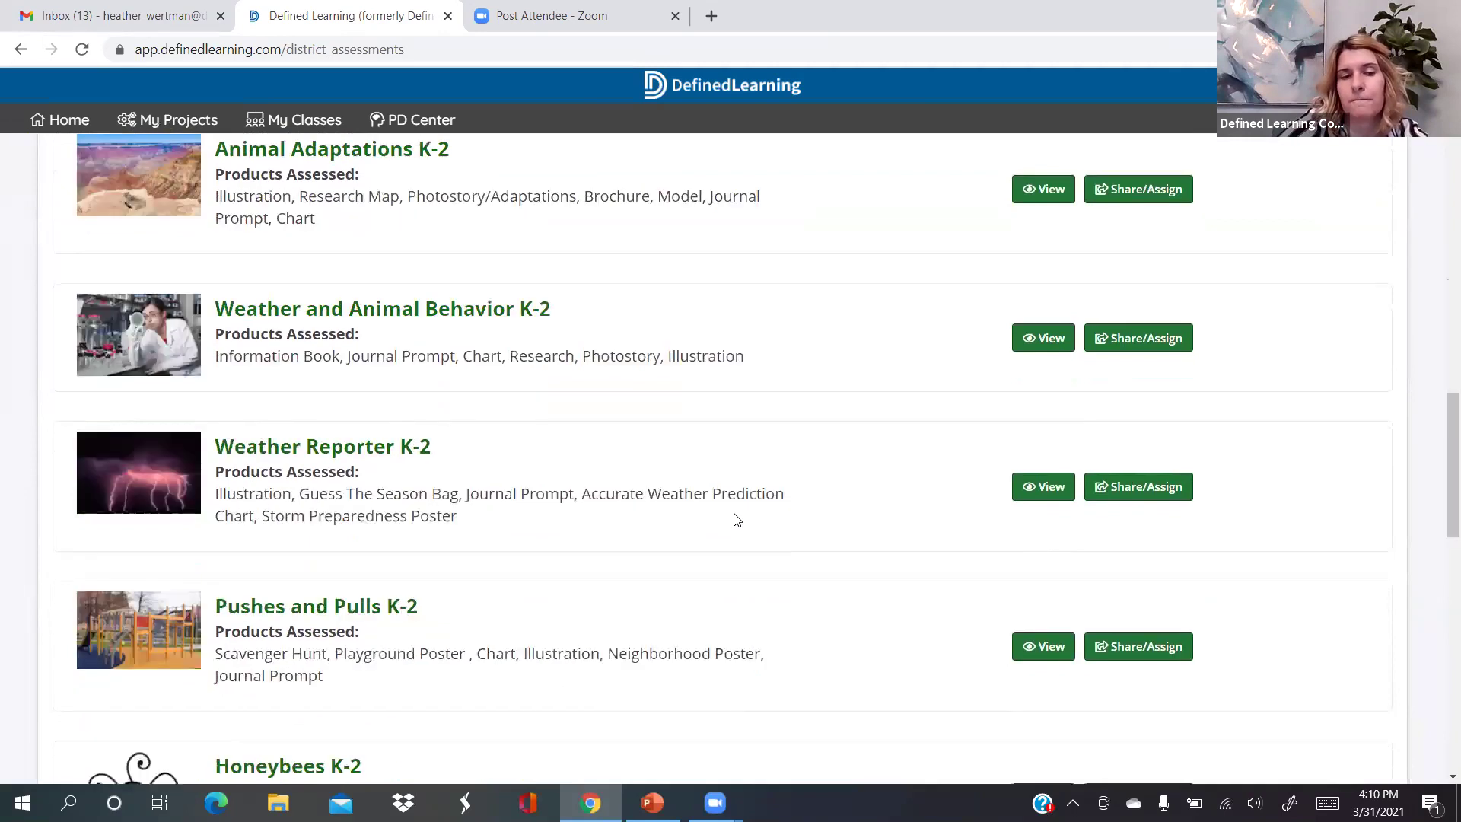
scroll(737, 520, "down", 2)
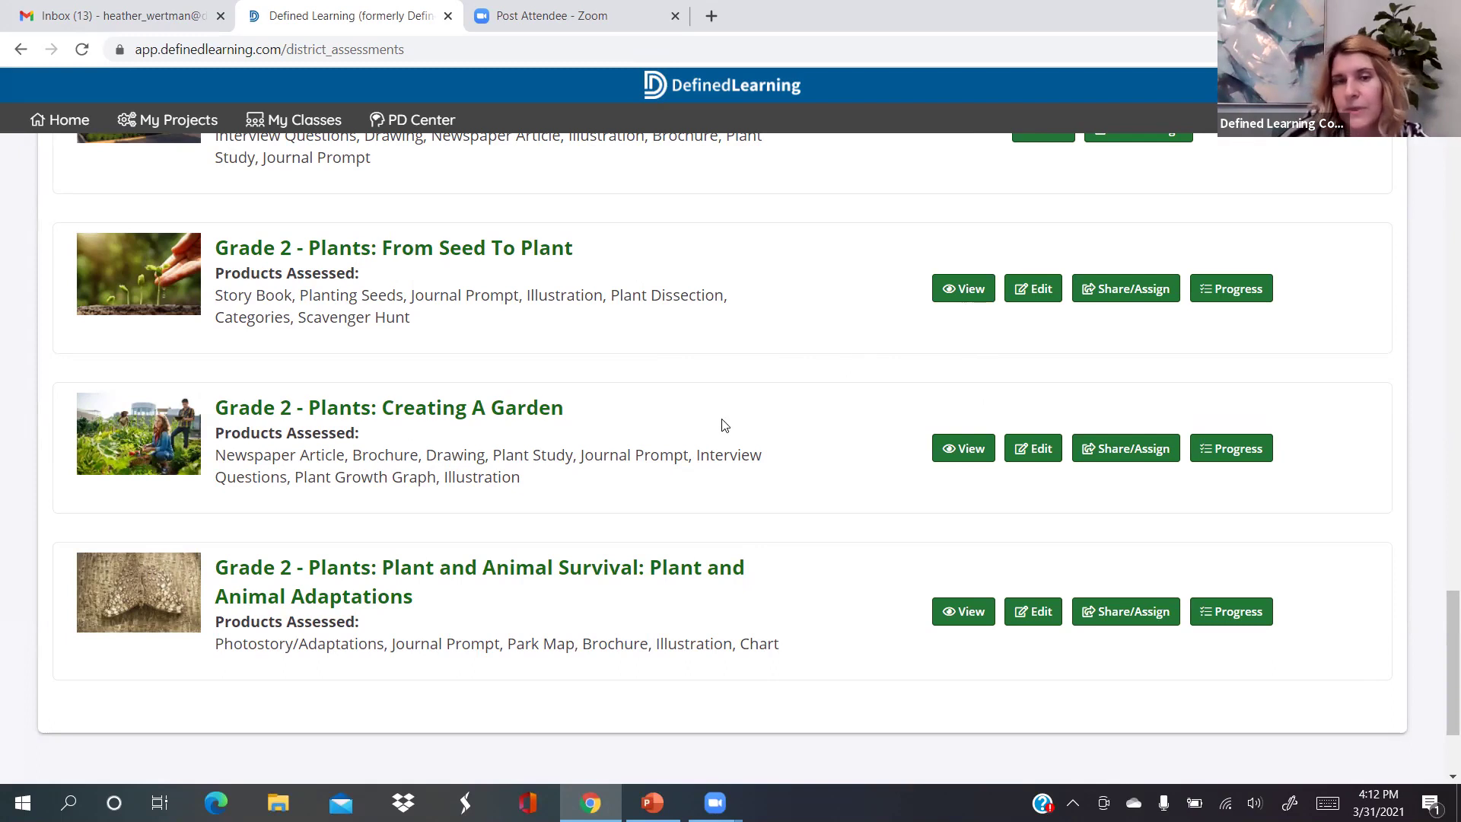
scroll(724, 425, "up", 2)
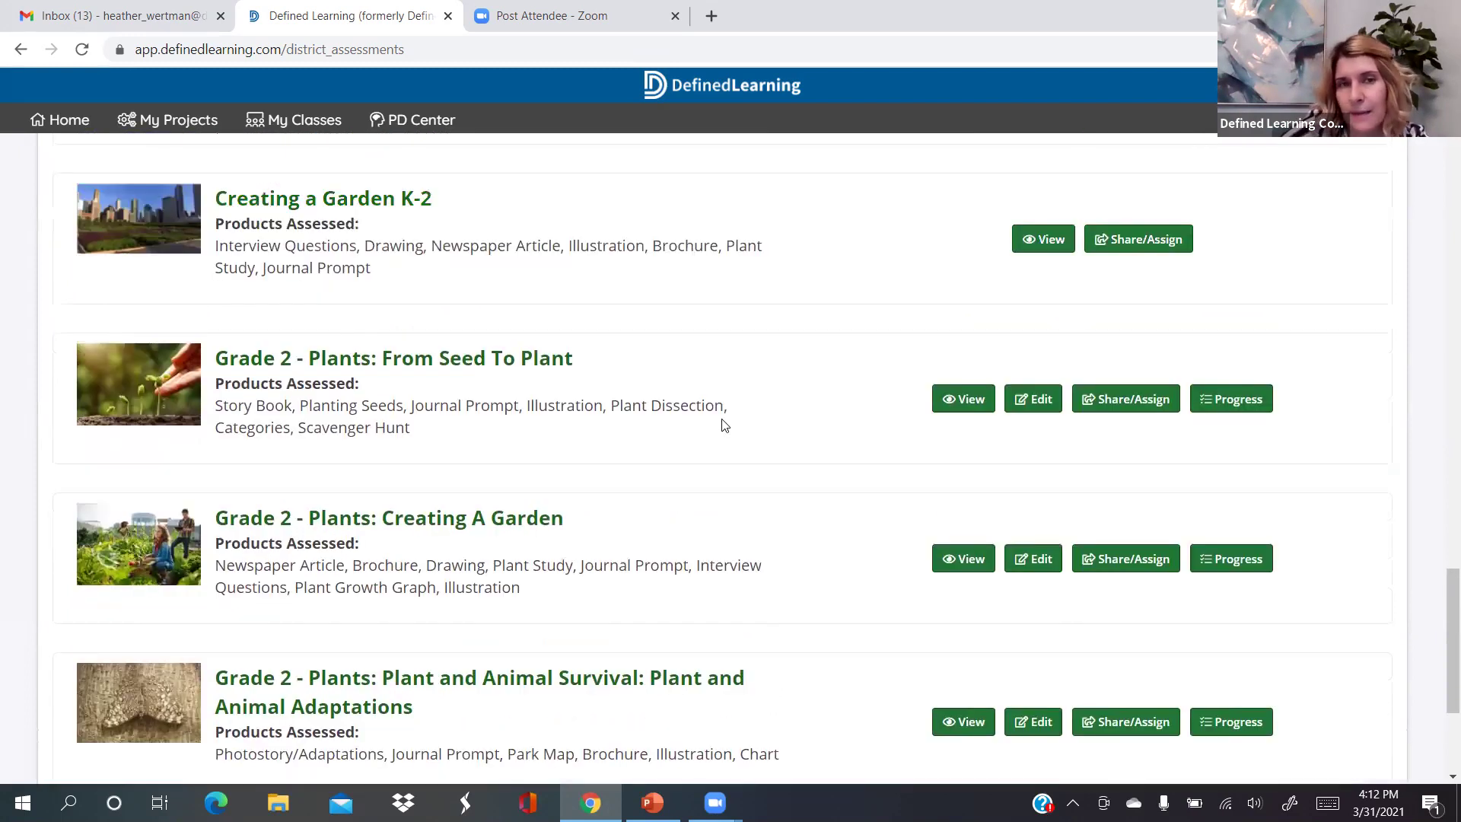
scroll(724, 424, "up", 3)
scroll(385, 326, "up", 10)
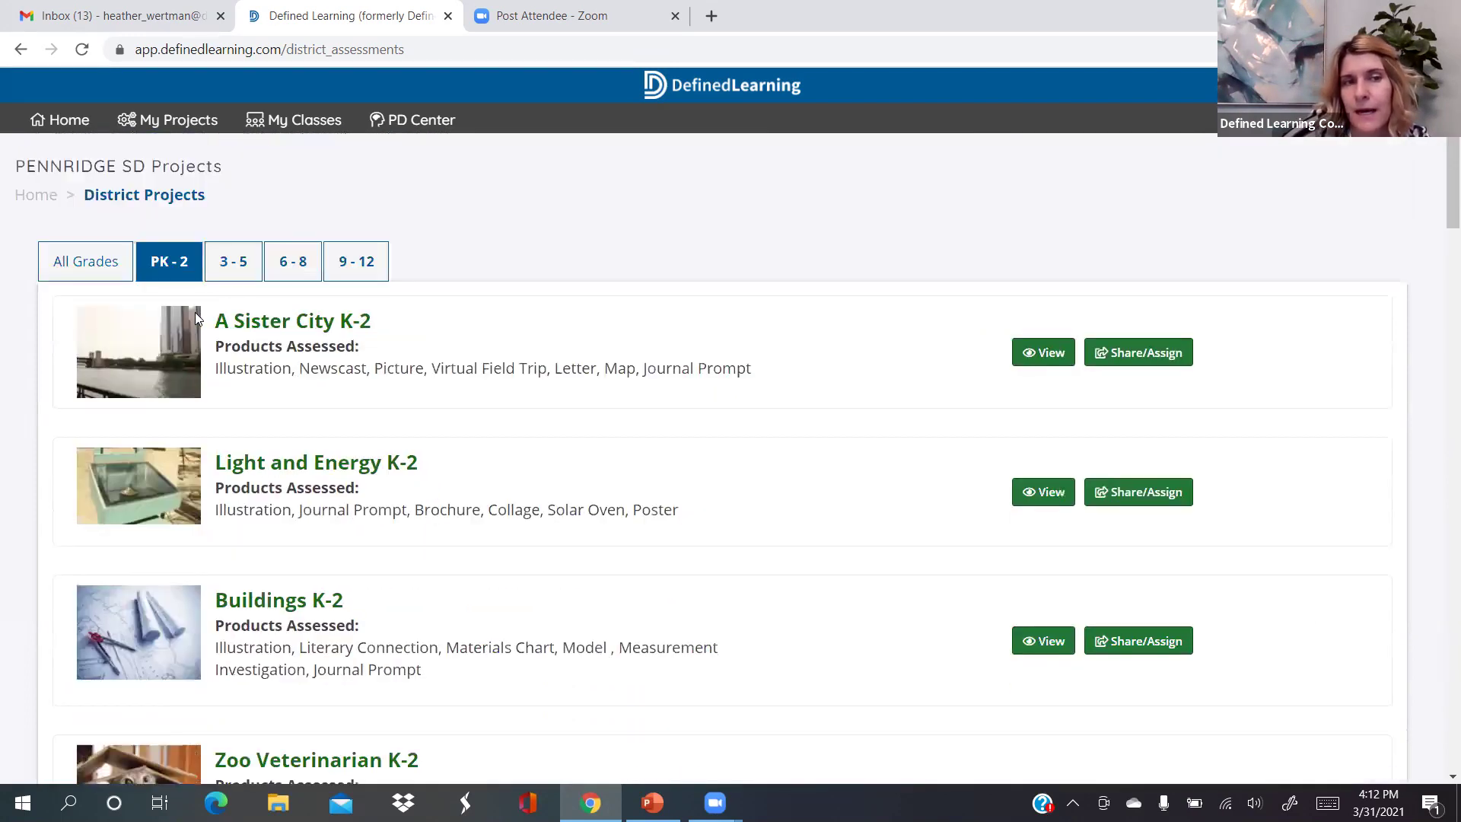
left_click(242, 265)
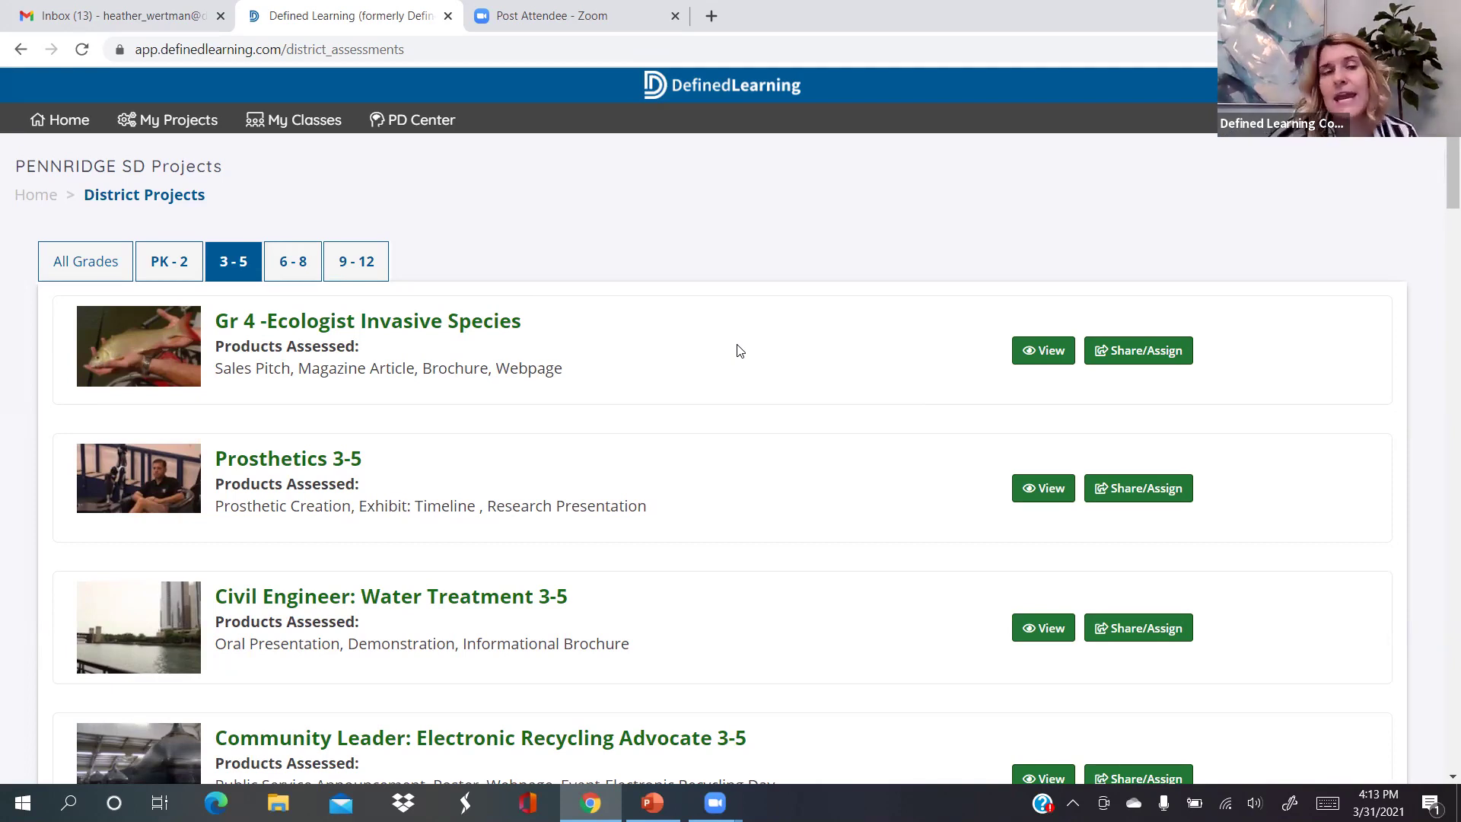
Scroll through the grade 3-5 district projects, including the Grade 4 and Grade 5 ones
scroll(738, 350, "down", 6)
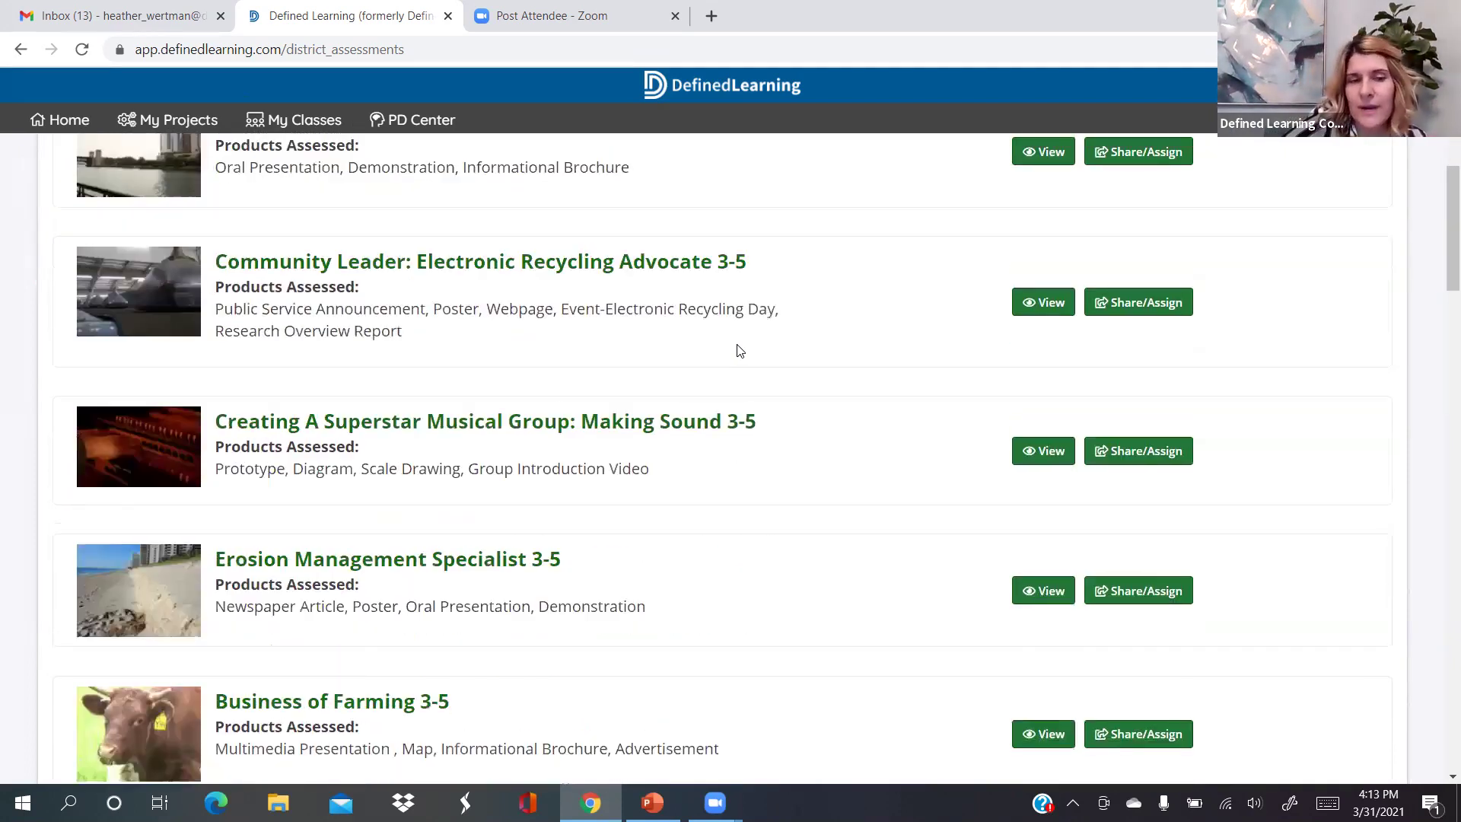
scroll(738, 350, "down", 1)
scroll(738, 350, "up", 5)
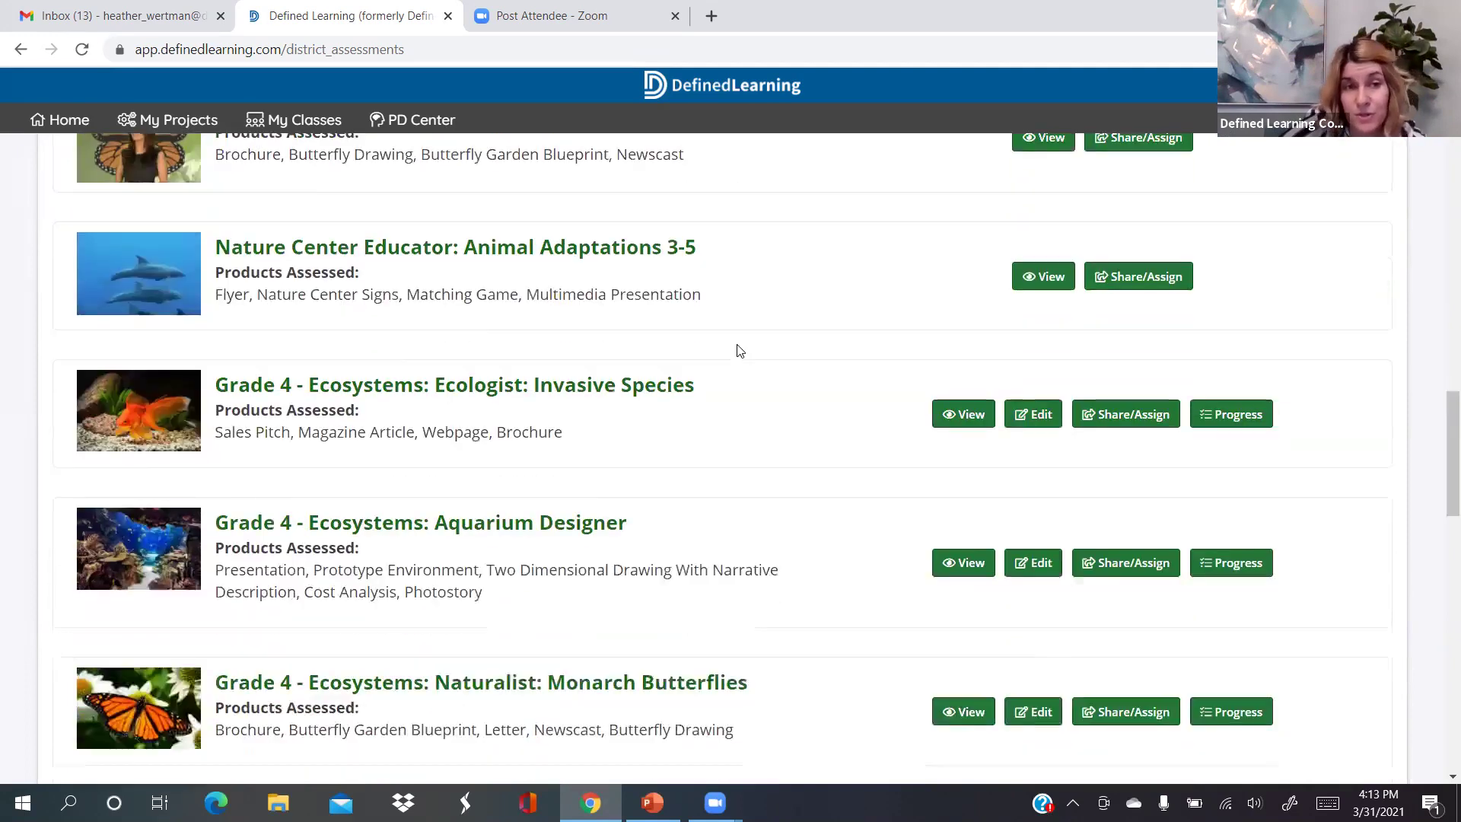
scroll(738, 351, "down", 8)
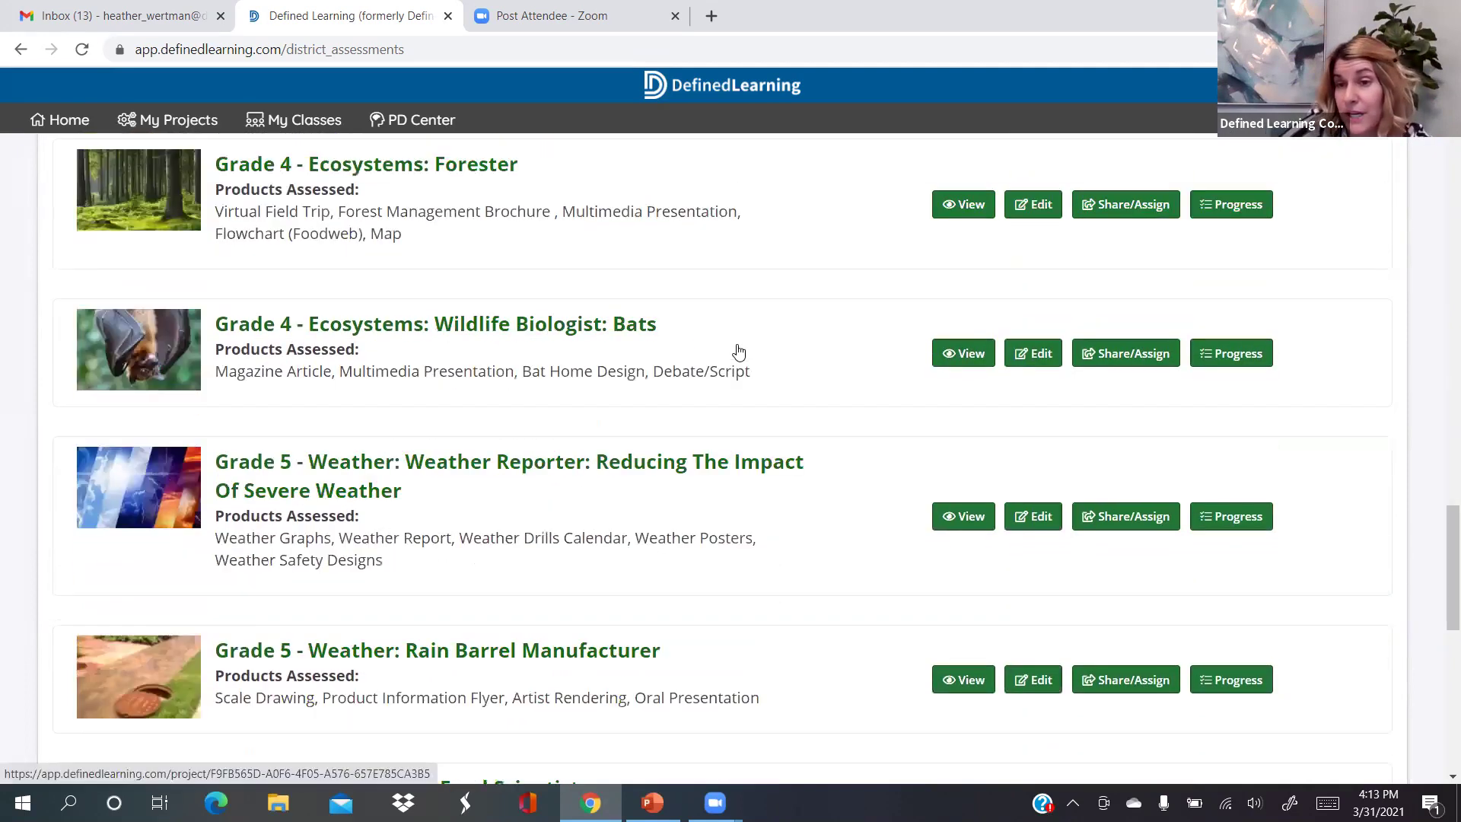
scroll(738, 351, "up", 2)
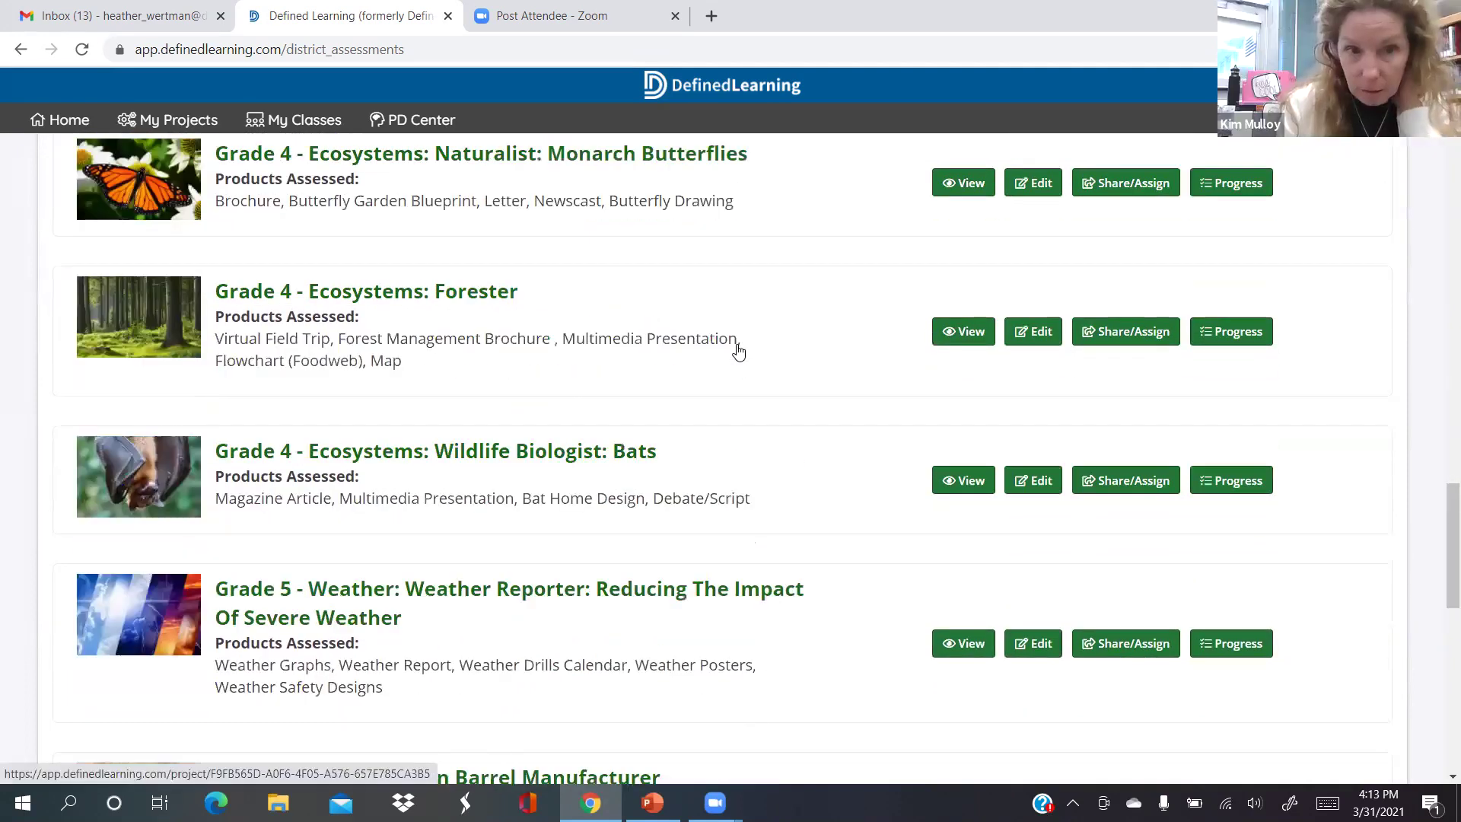
scroll(738, 350, "up", 3)
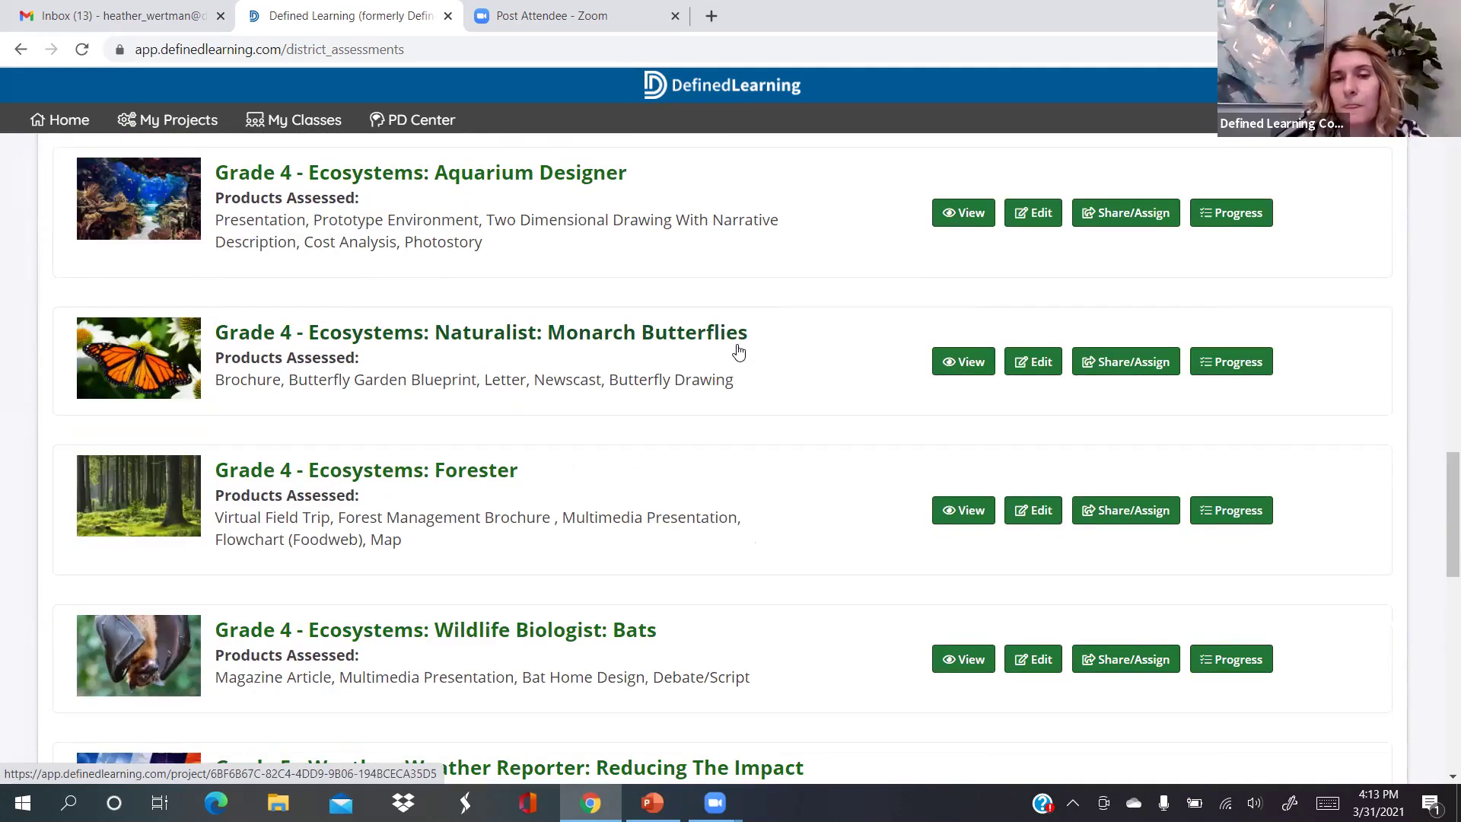
scroll(738, 351, "up", 1)
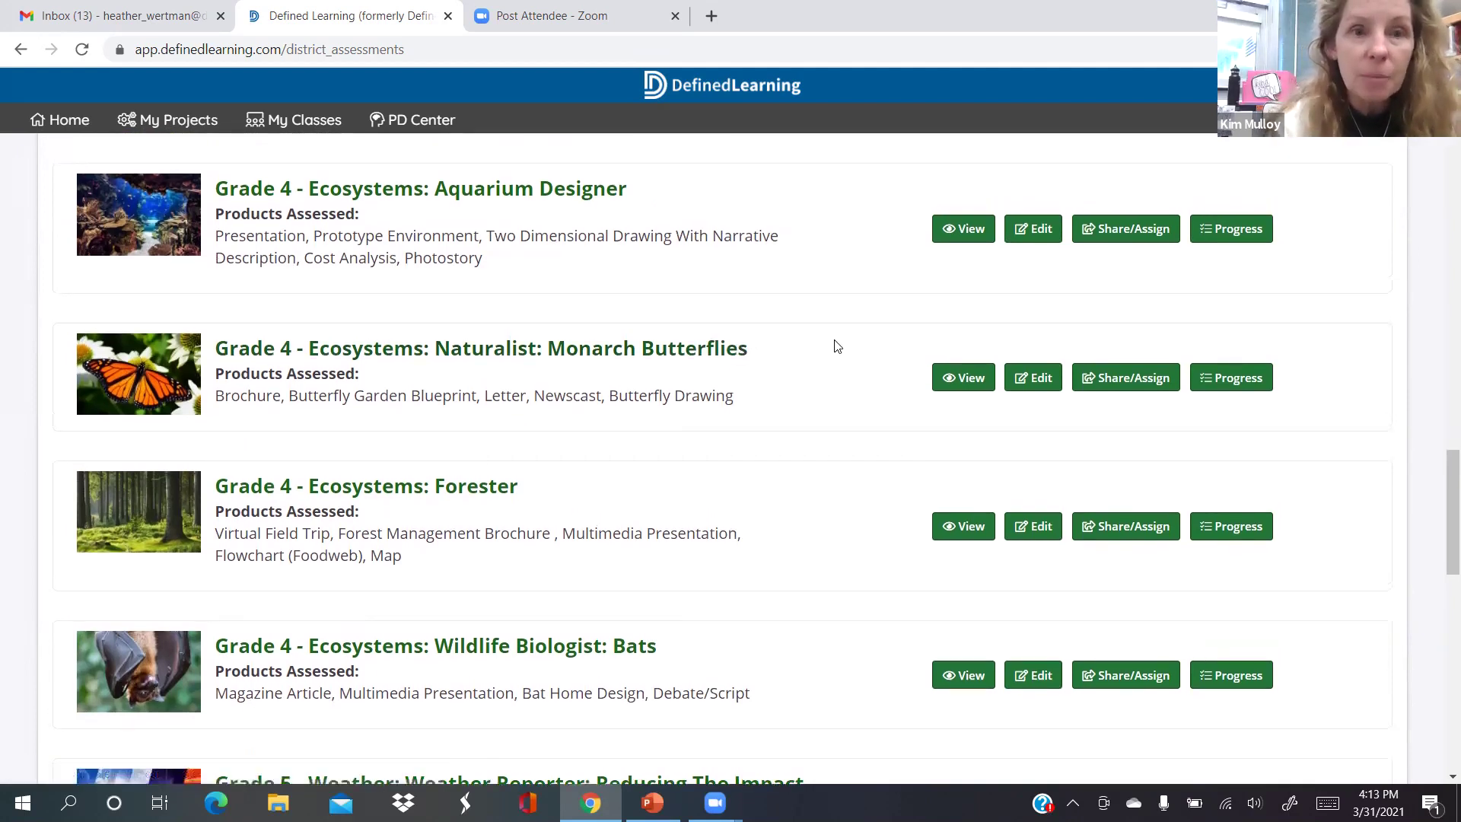
scroll(837, 346, "up", 1)
scroll(837, 346, "up", 2)
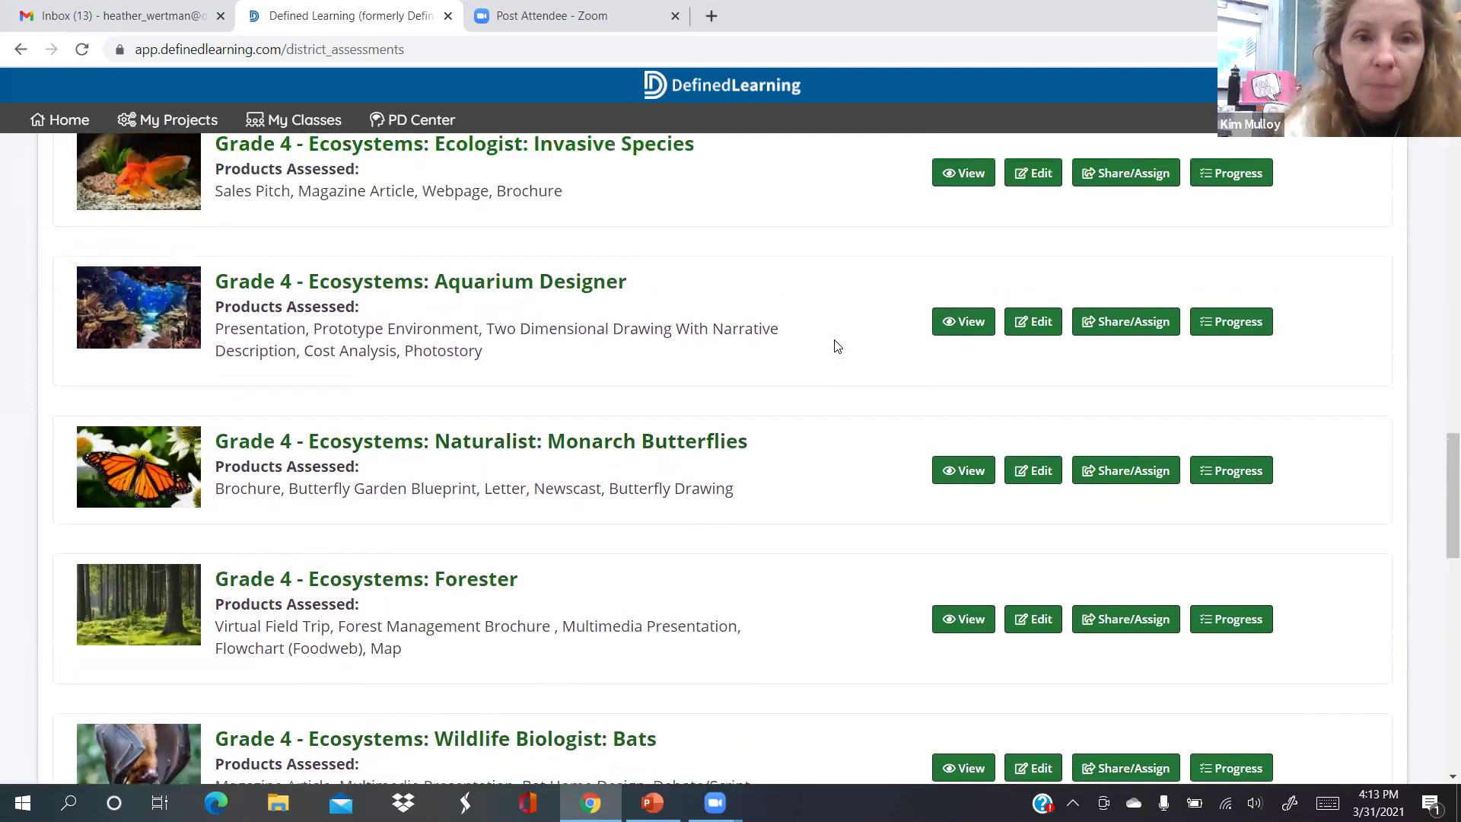
scroll(836, 346, "up", 1)
scroll(837, 346, "down", 1)
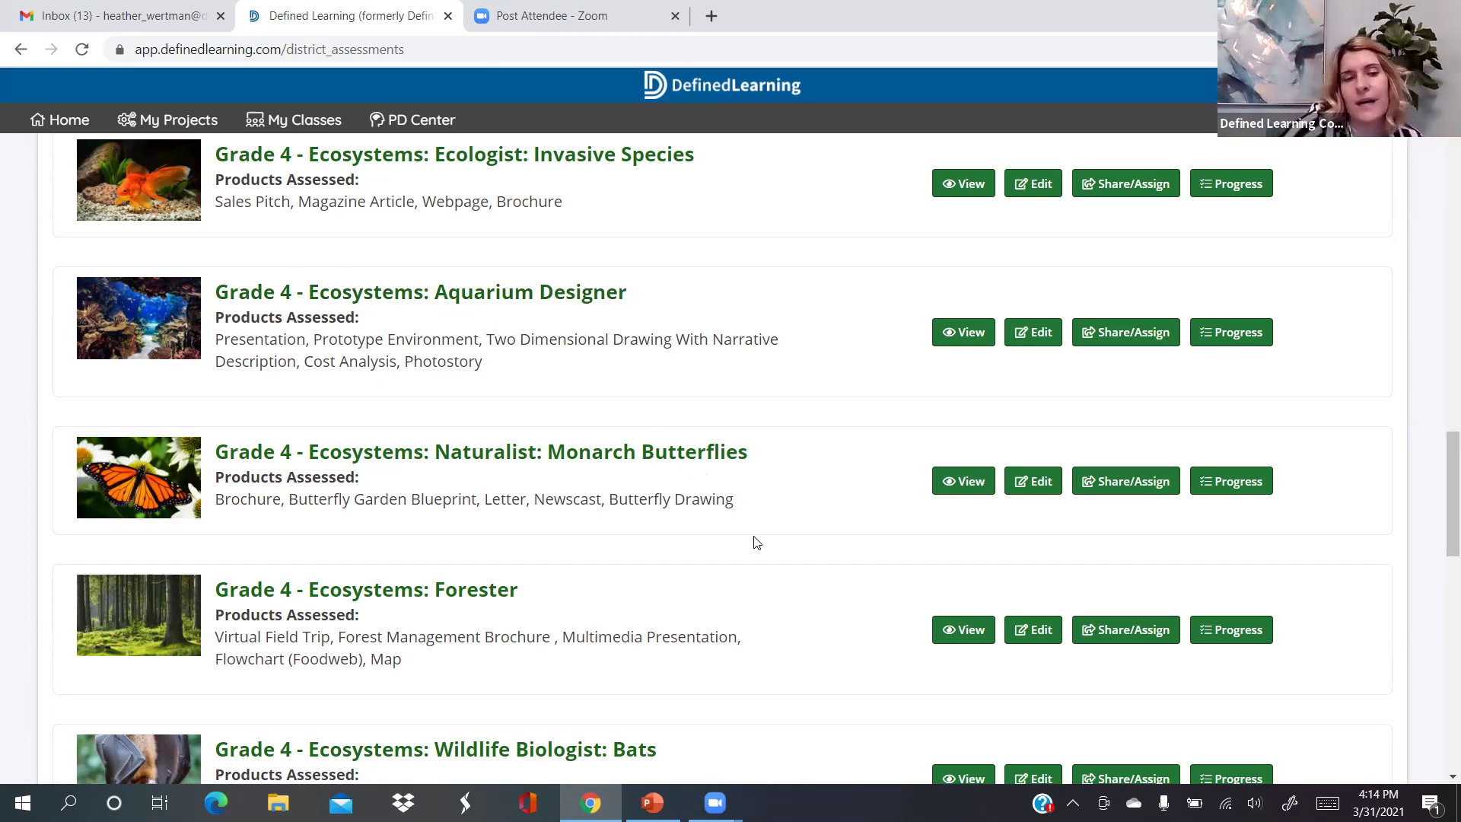
scroll(758, 546, "down", 3)
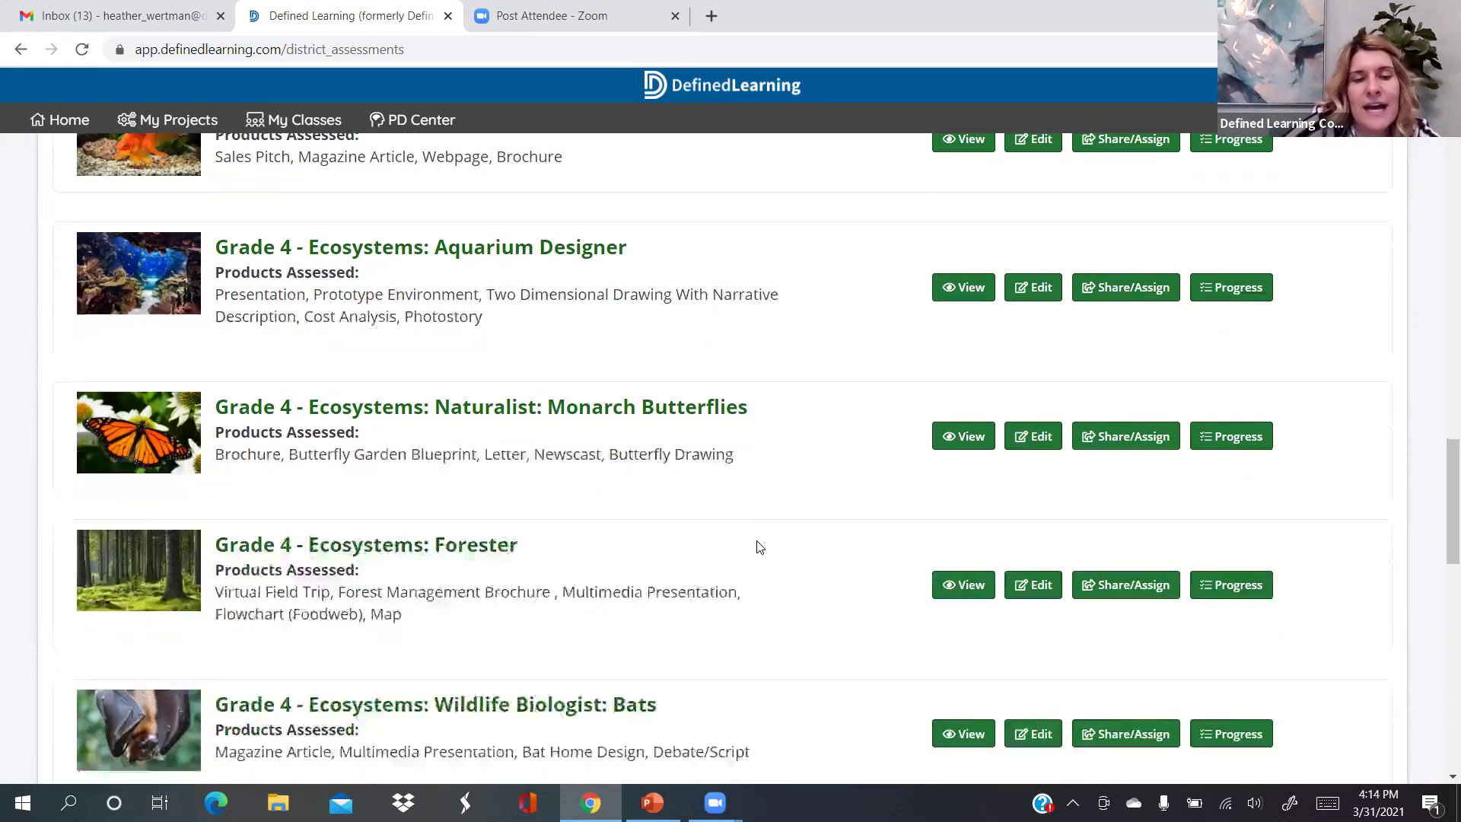
scroll(758, 546, "down", 2)
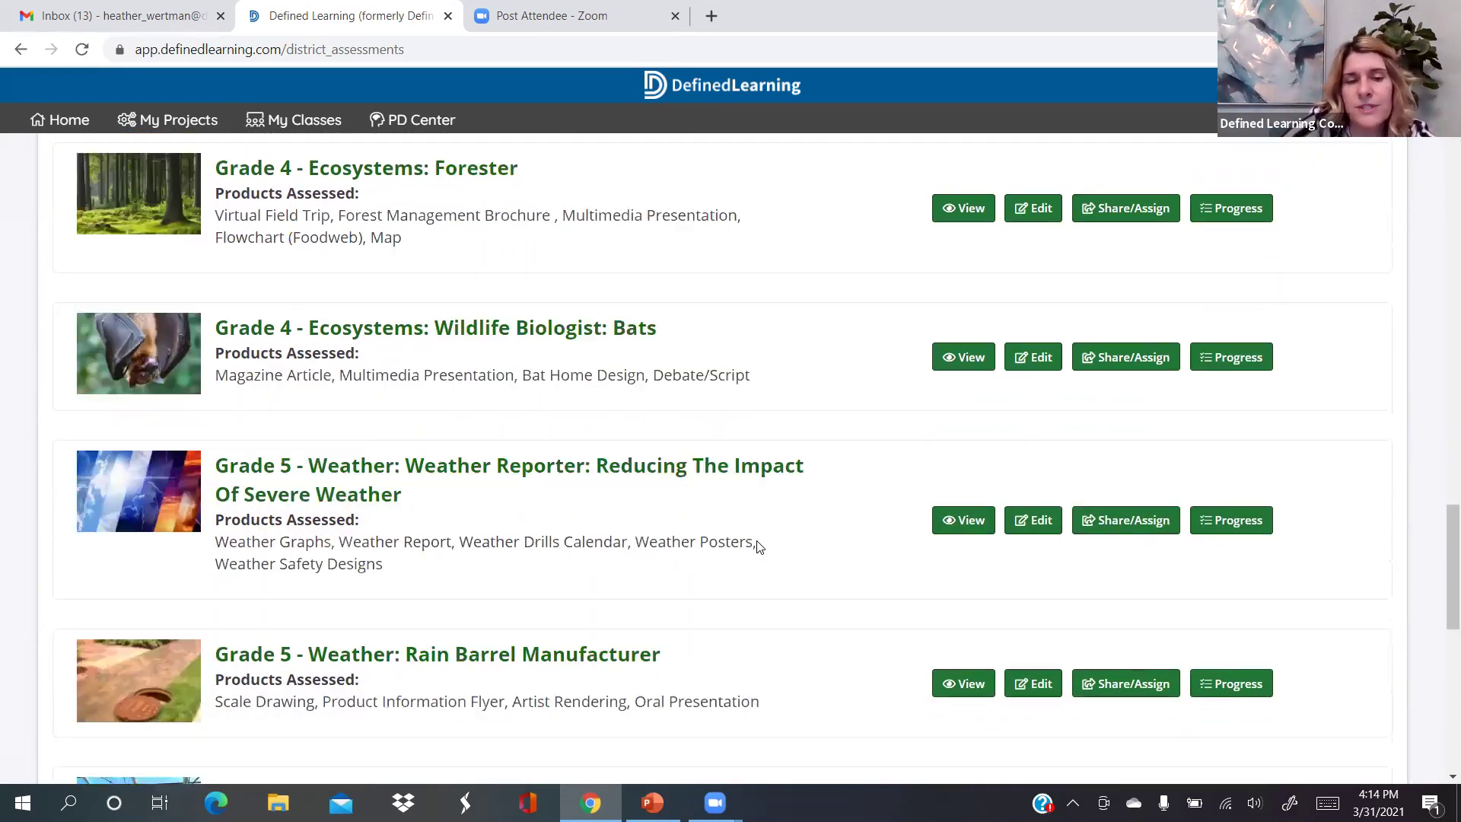
scroll(758, 541, "down", 2)
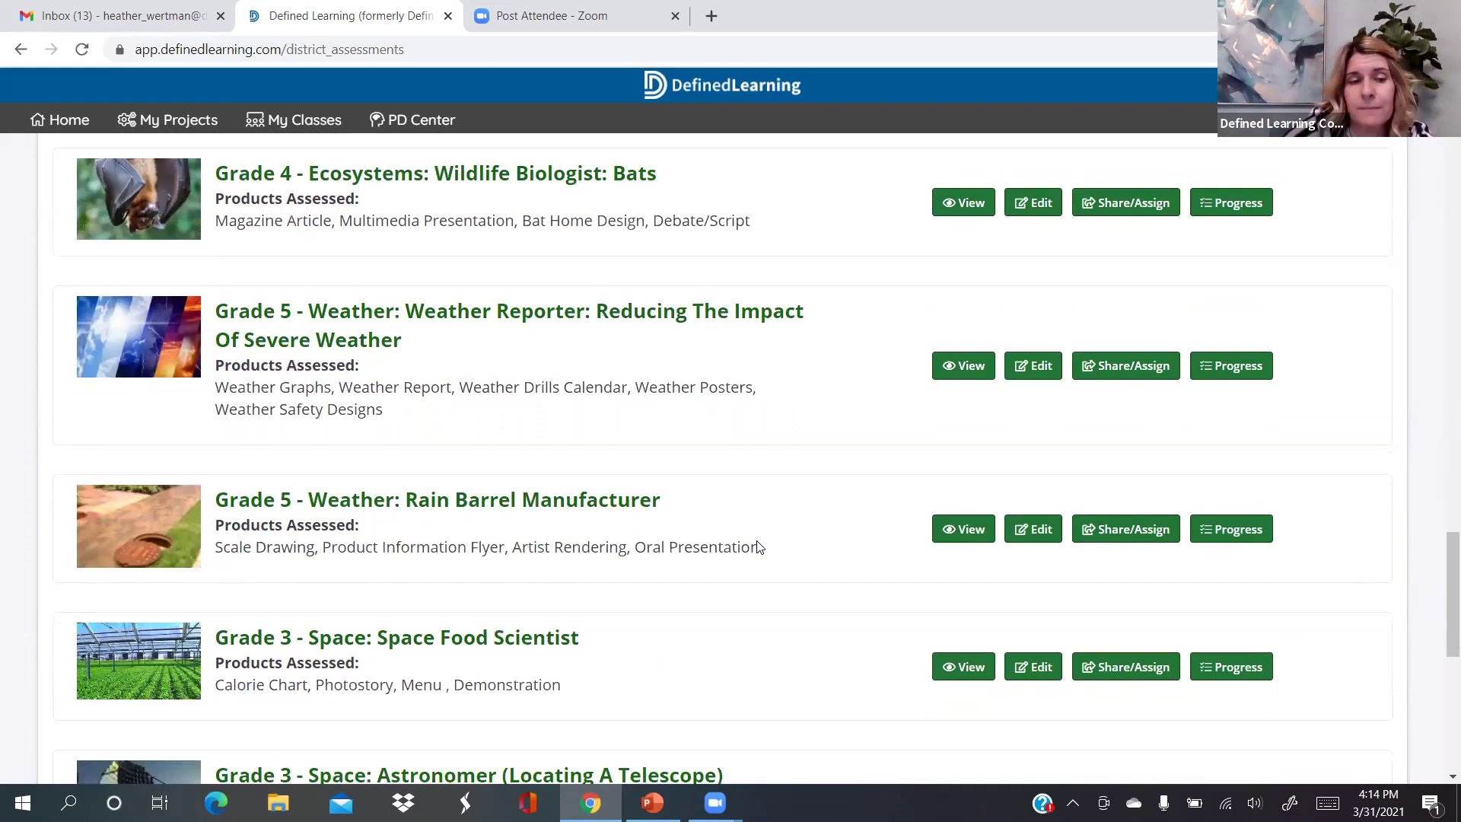
scroll(759, 543, "down", 2)
scroll(759, 546, "down", 1)
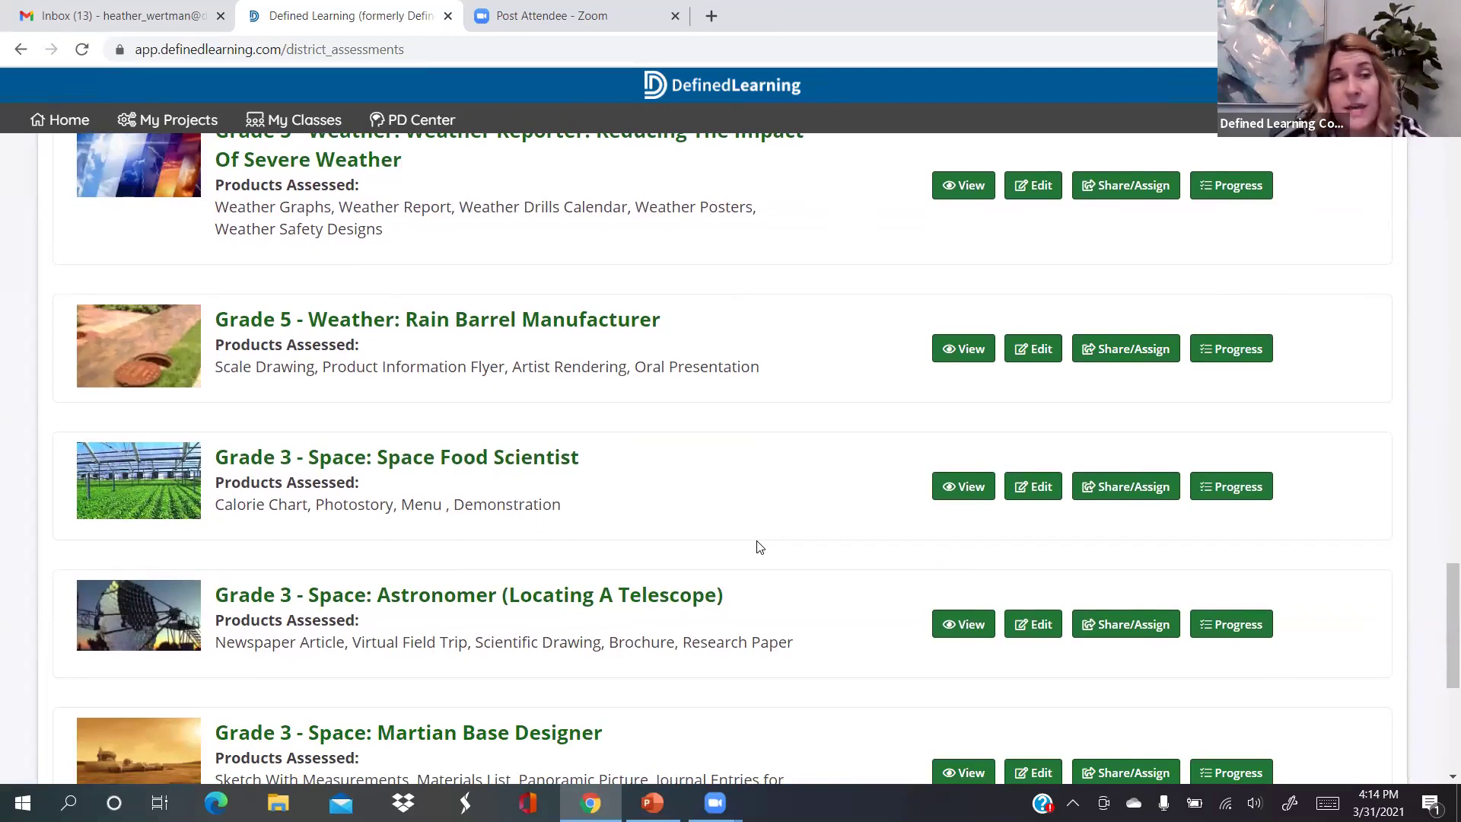
scroll(763, 544, "up", 1)
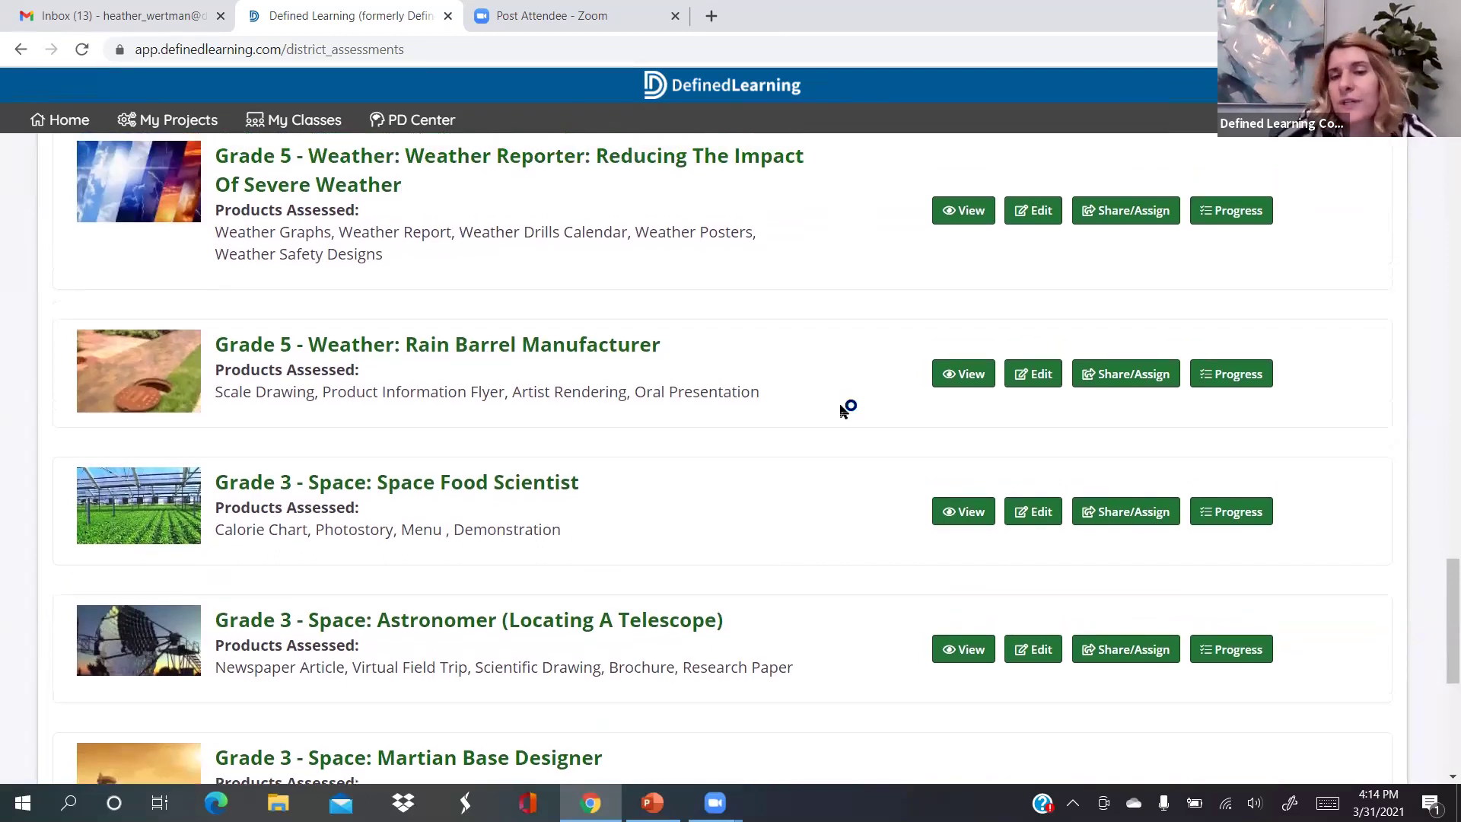
scroll(843, 410, "up", 2)
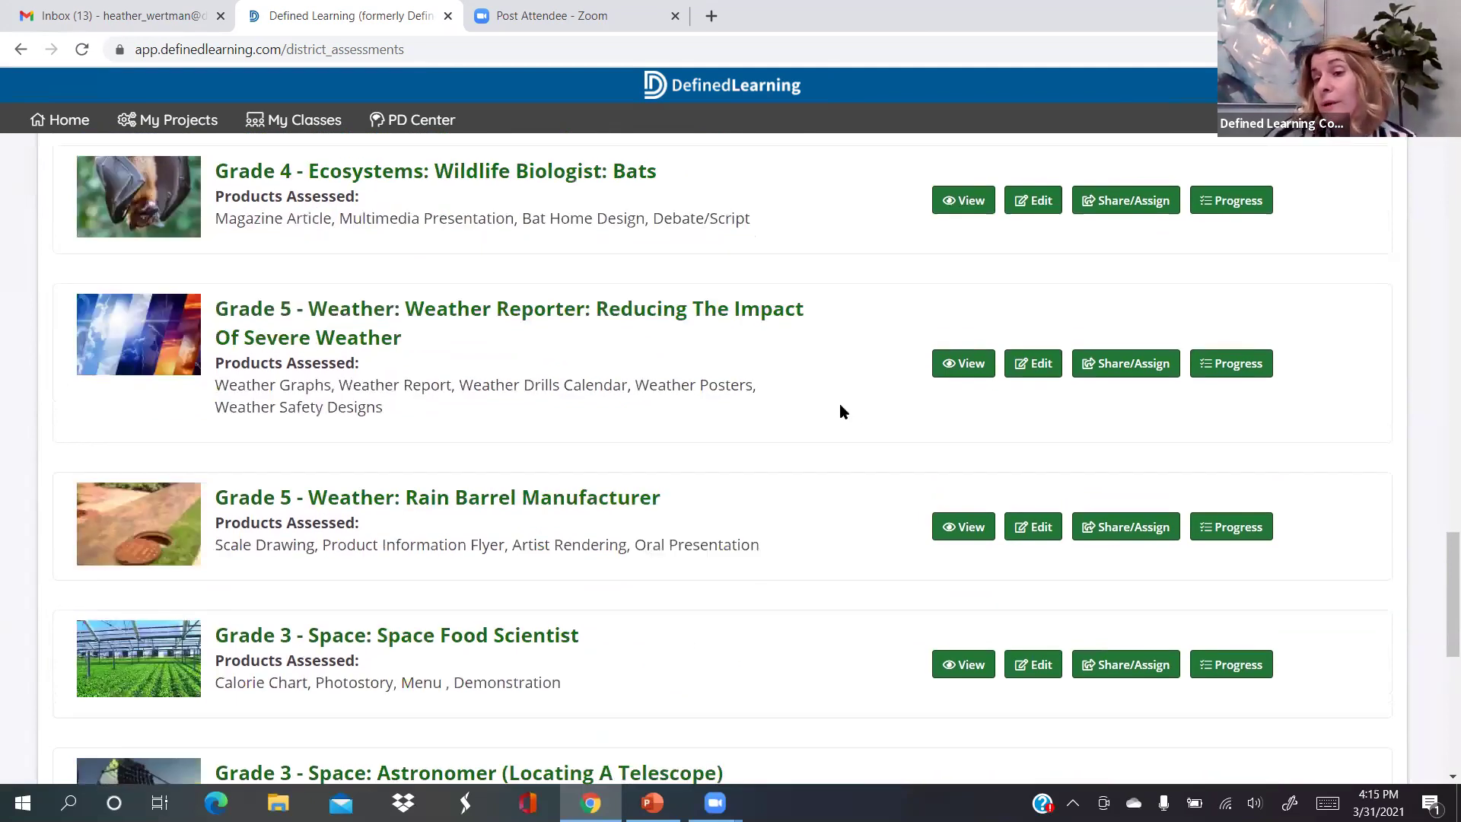
scroll(843, 411, "up", 1)
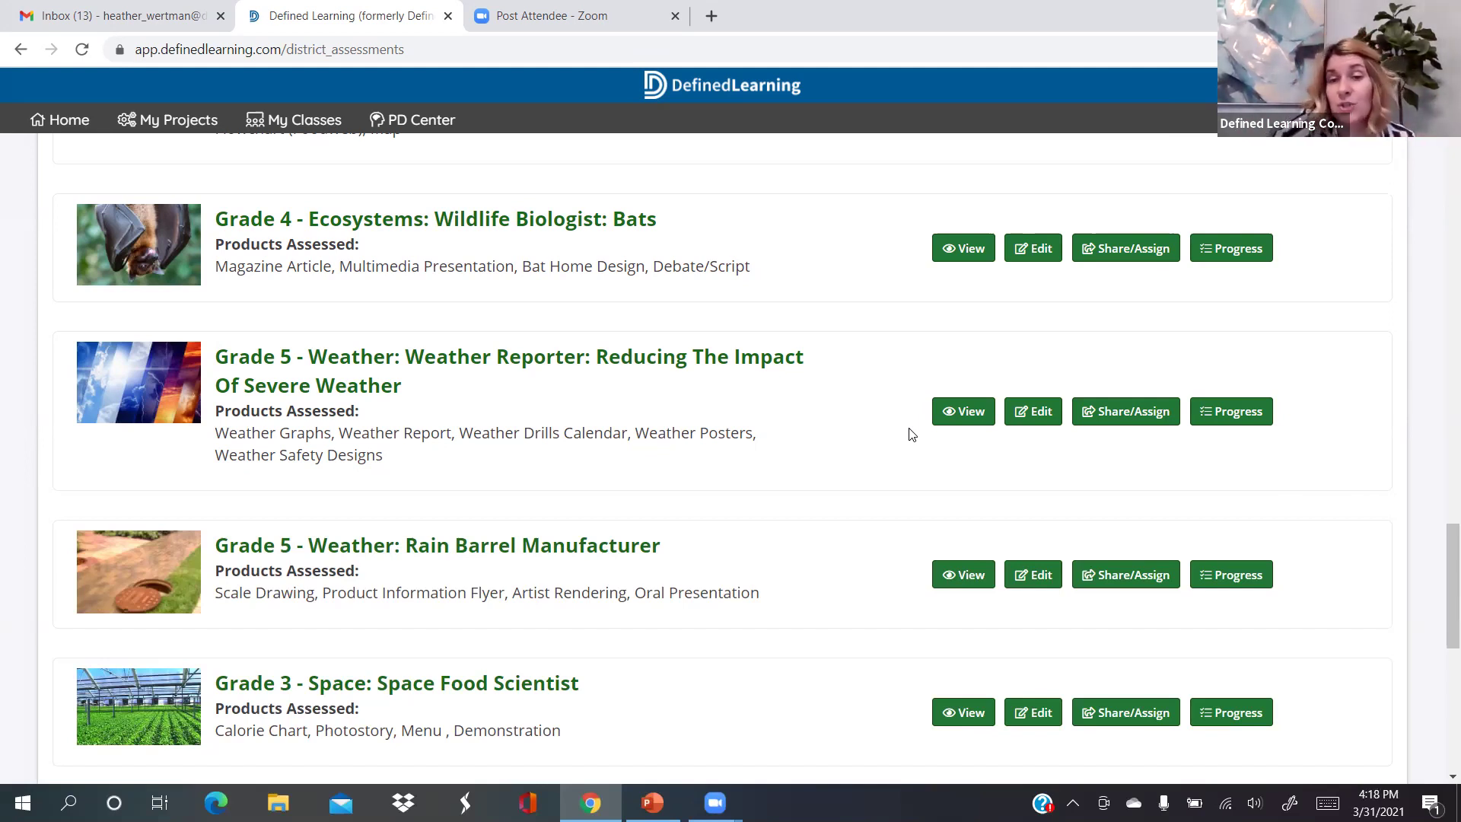
left_click(971, 412)
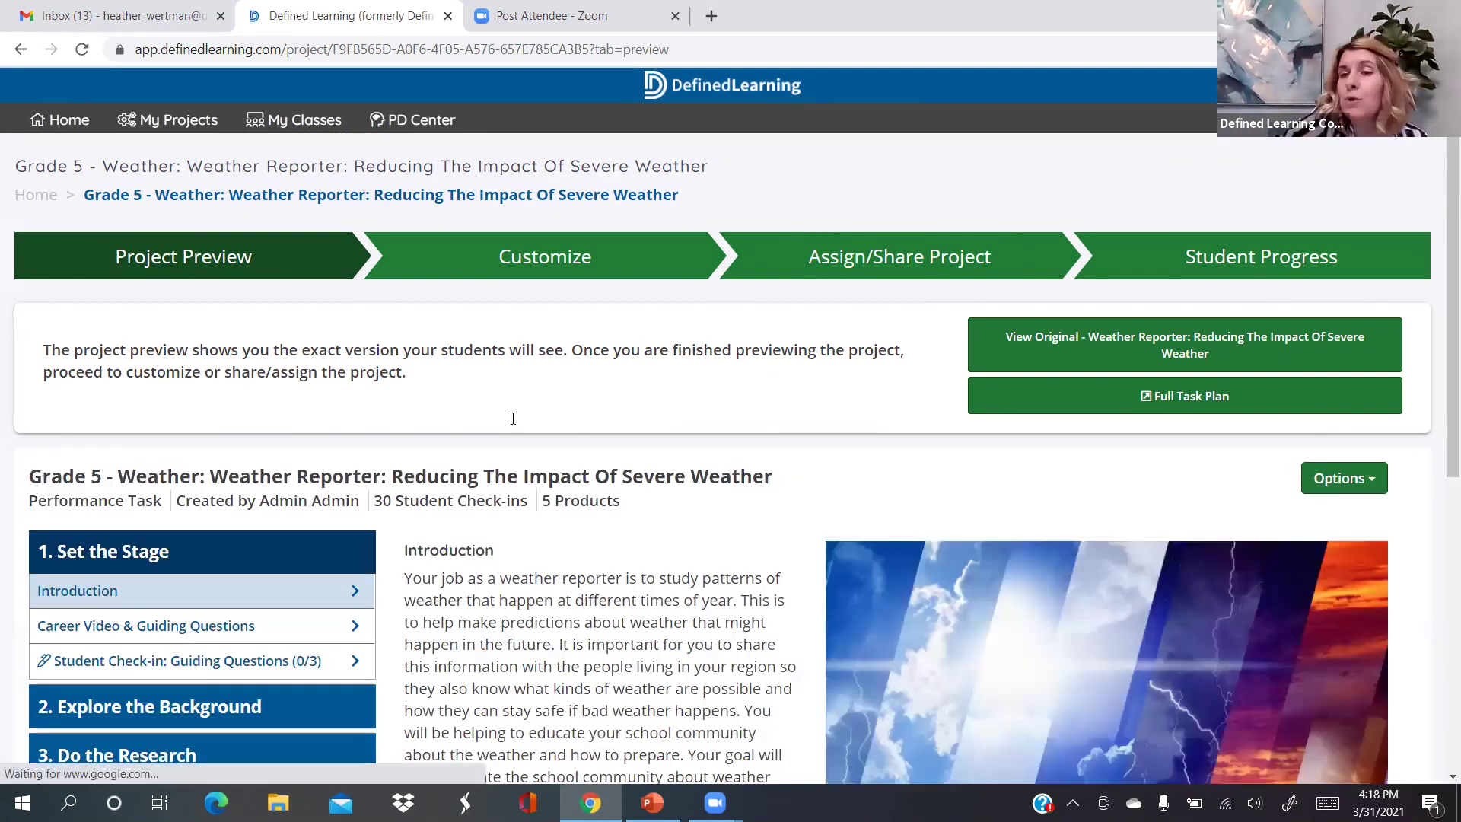
Show the Career Video & Guiding Questions section of the Weather Reporter preview
scroll(513, 417, "down", 1)
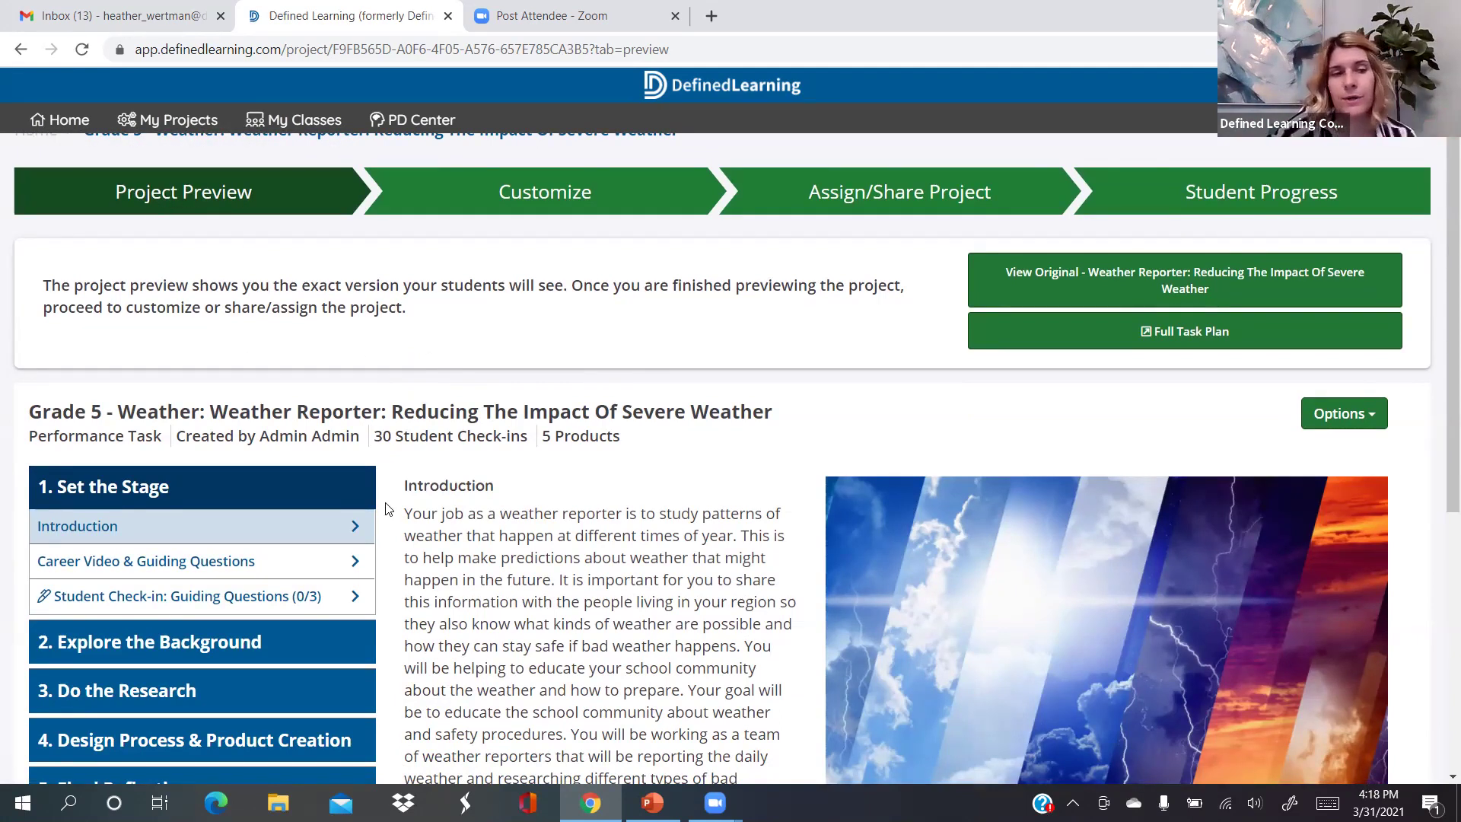
scroll(384, 524, "down", 1)
scroll(326, 471, "down", 2)
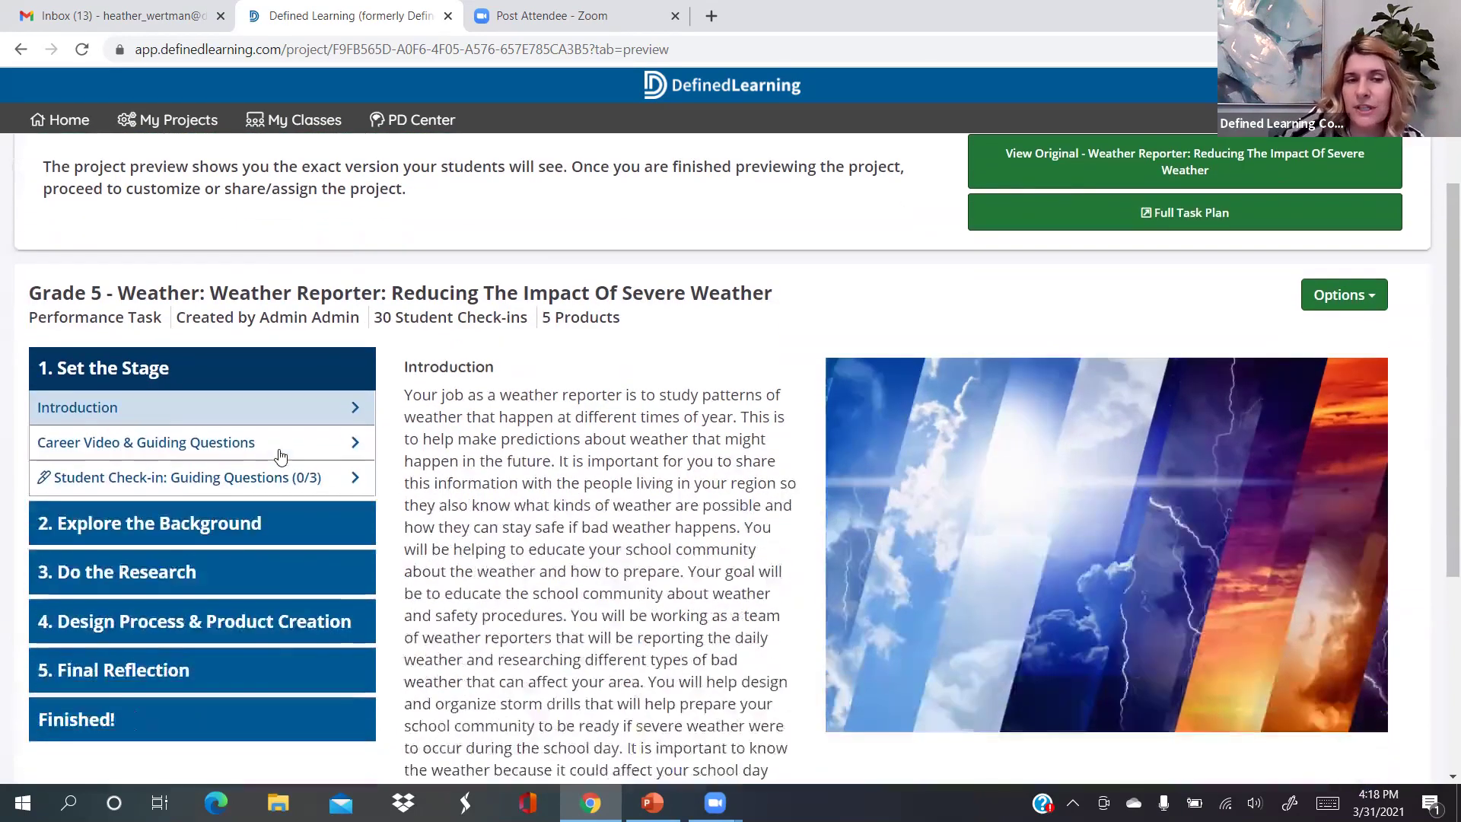
left_click(327, 445)
scroll(279, 449, "down", 2)
scroll(258, 384, "down", 1)
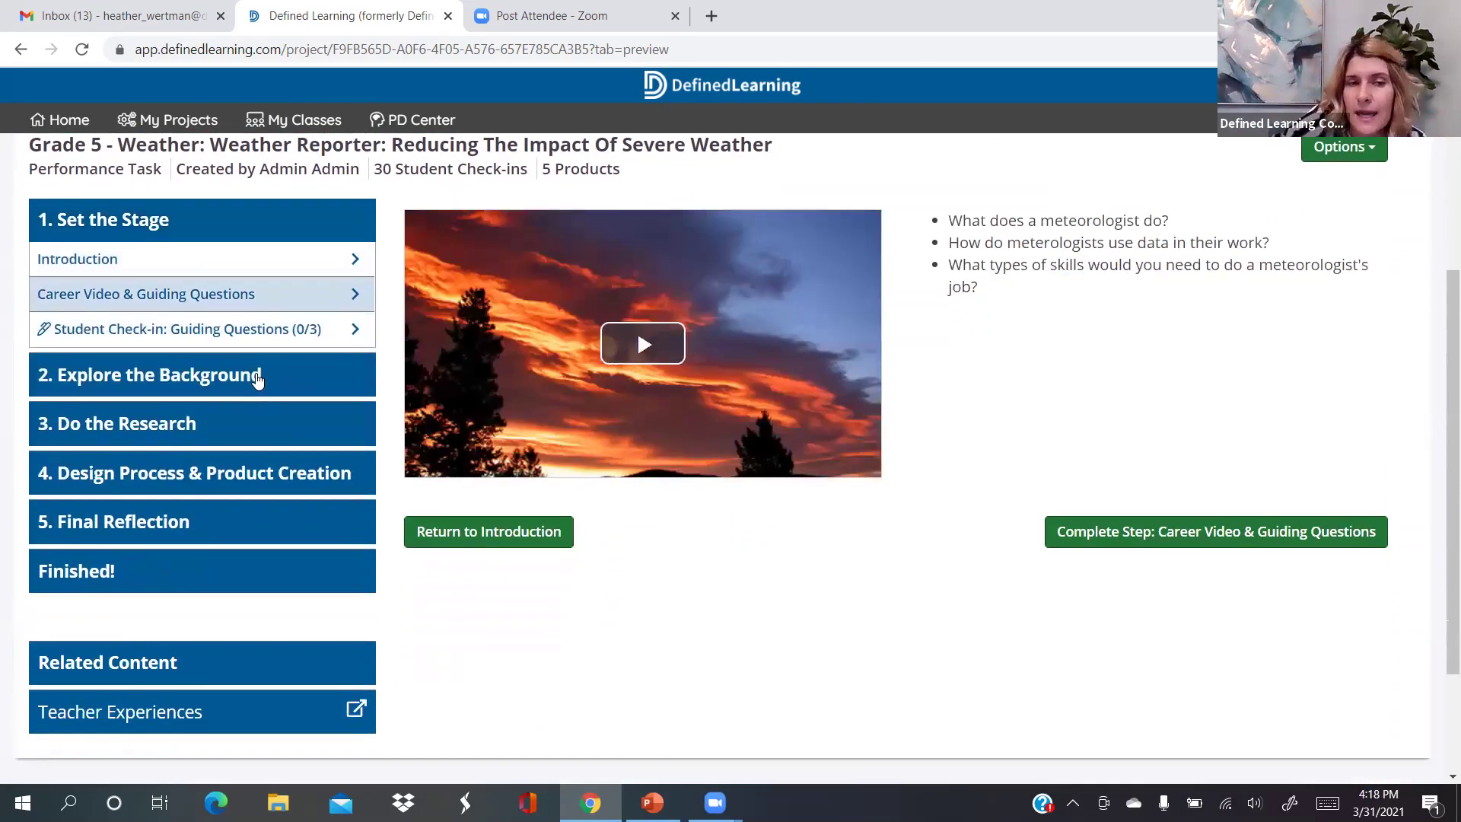
View Explore the Background, then return to the Career Video guiding questions
left_click(256, 377)
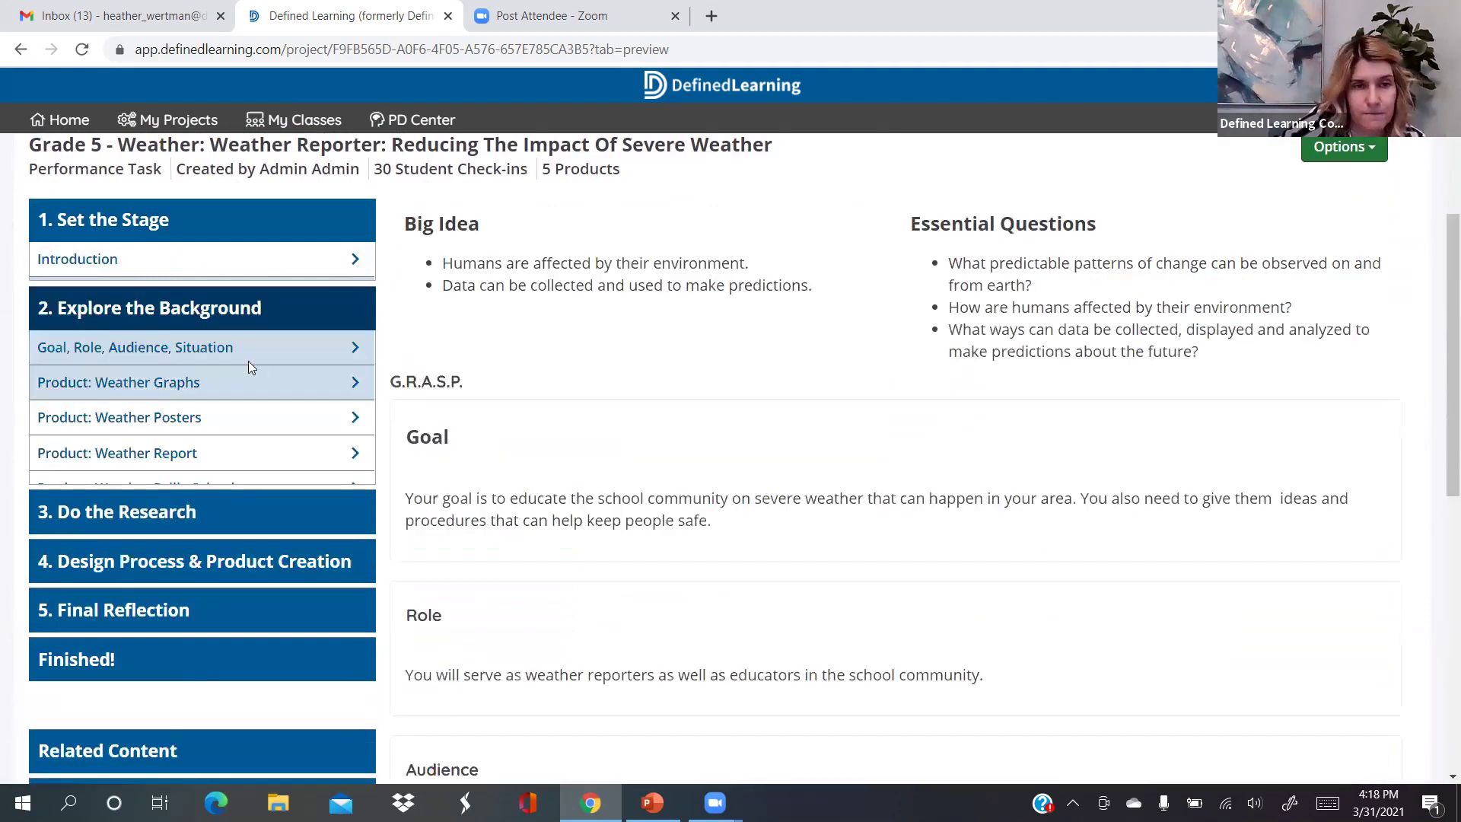
scroll(224, 455, "up", 3)
left_click(226, 456)
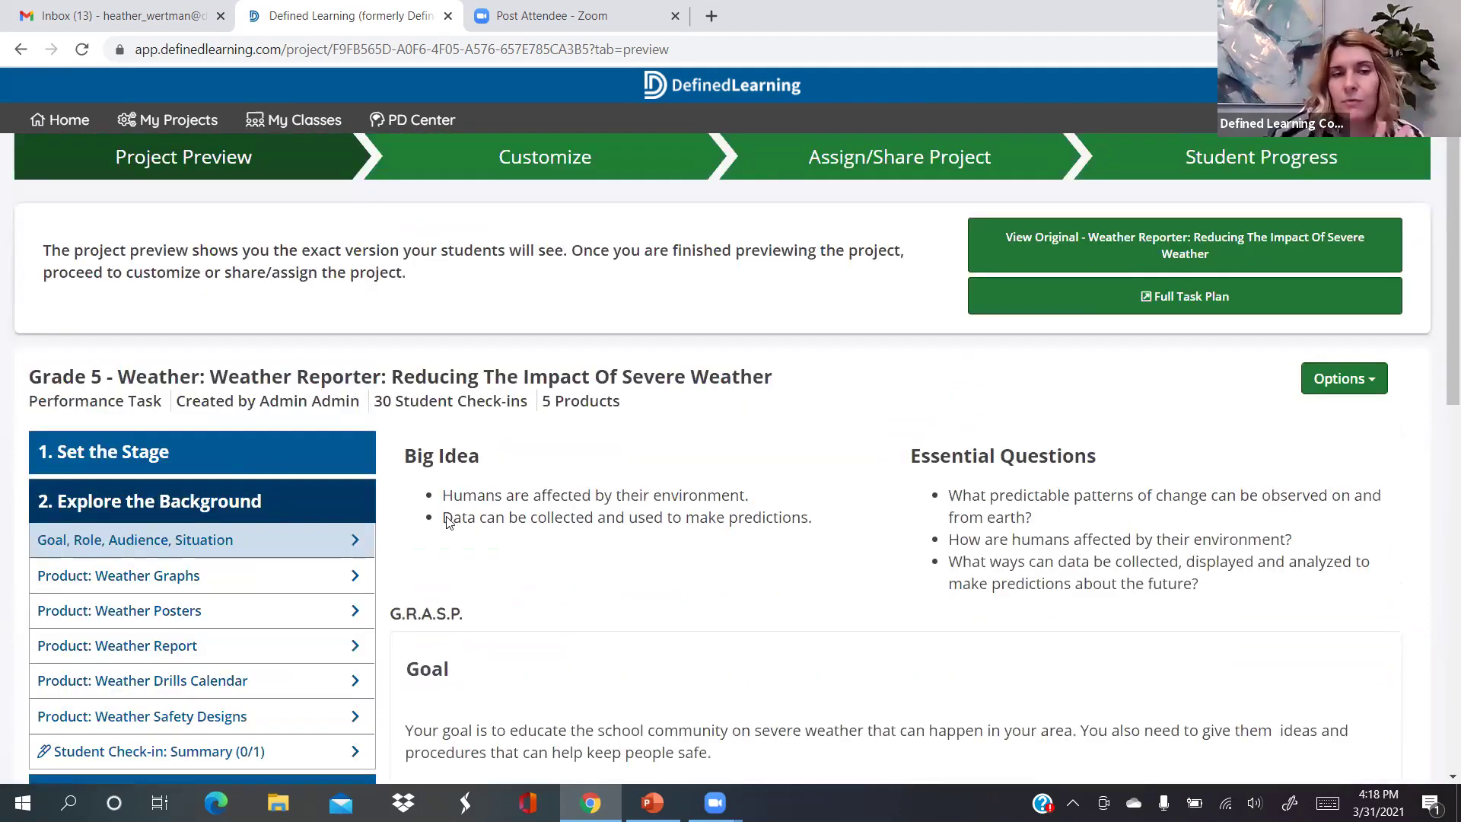
scroll(475, 381, "up", 3)
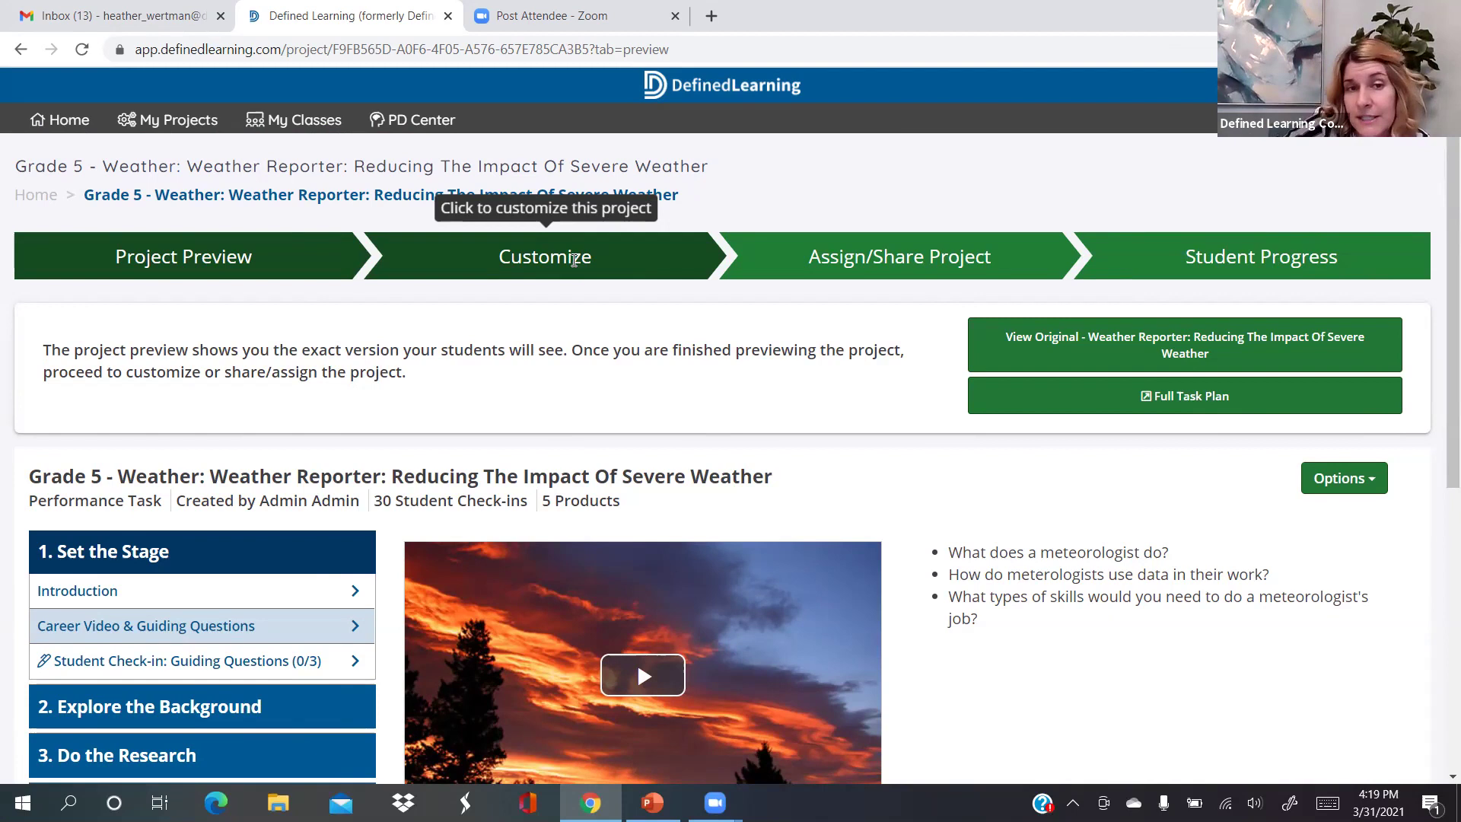
Open Weather Reporter's Customize Project Setup, showing its name and five assigned products
left_click(574, 260)
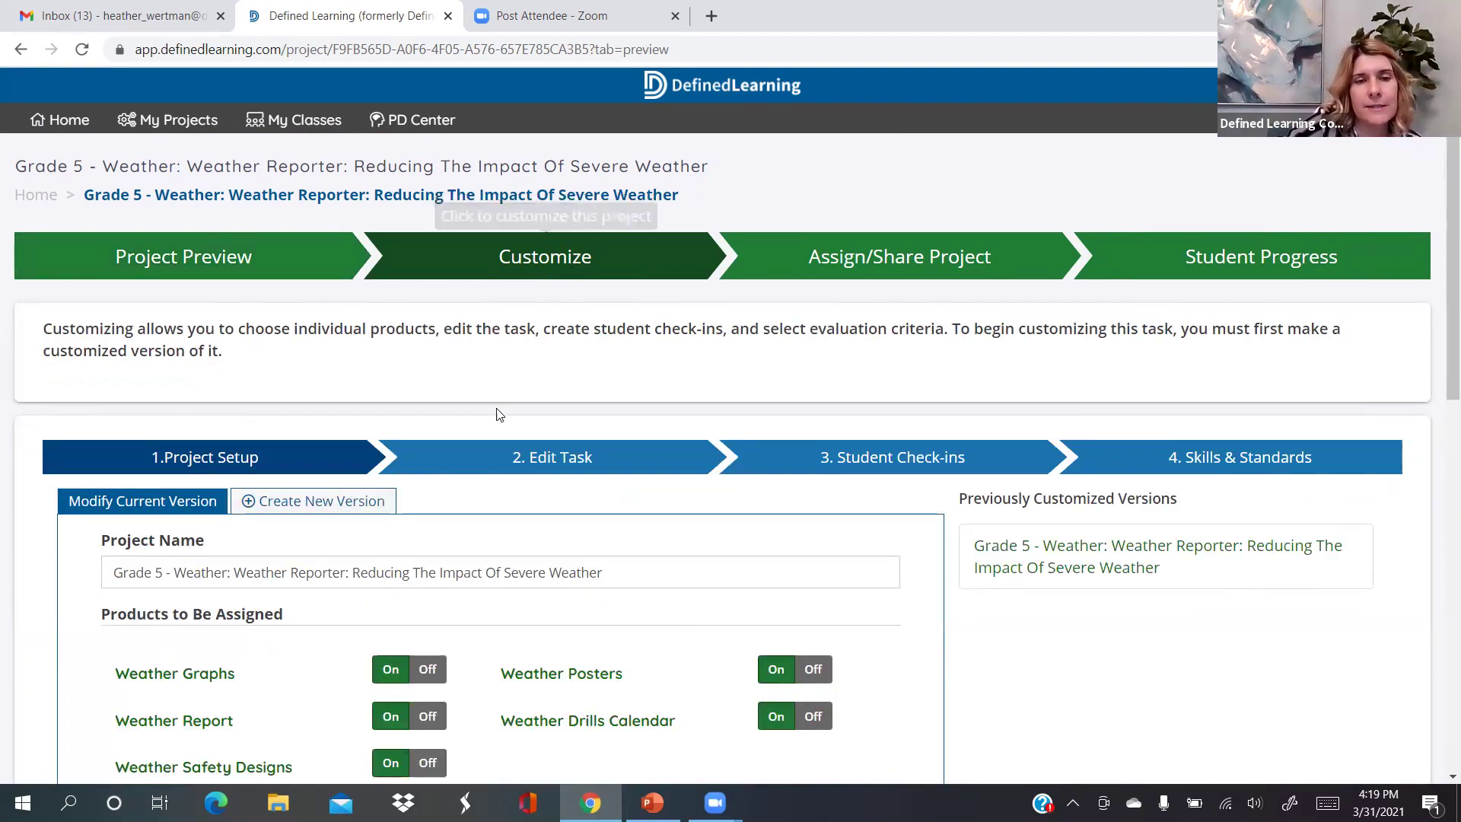
scroll(499, 416, "down", 2)
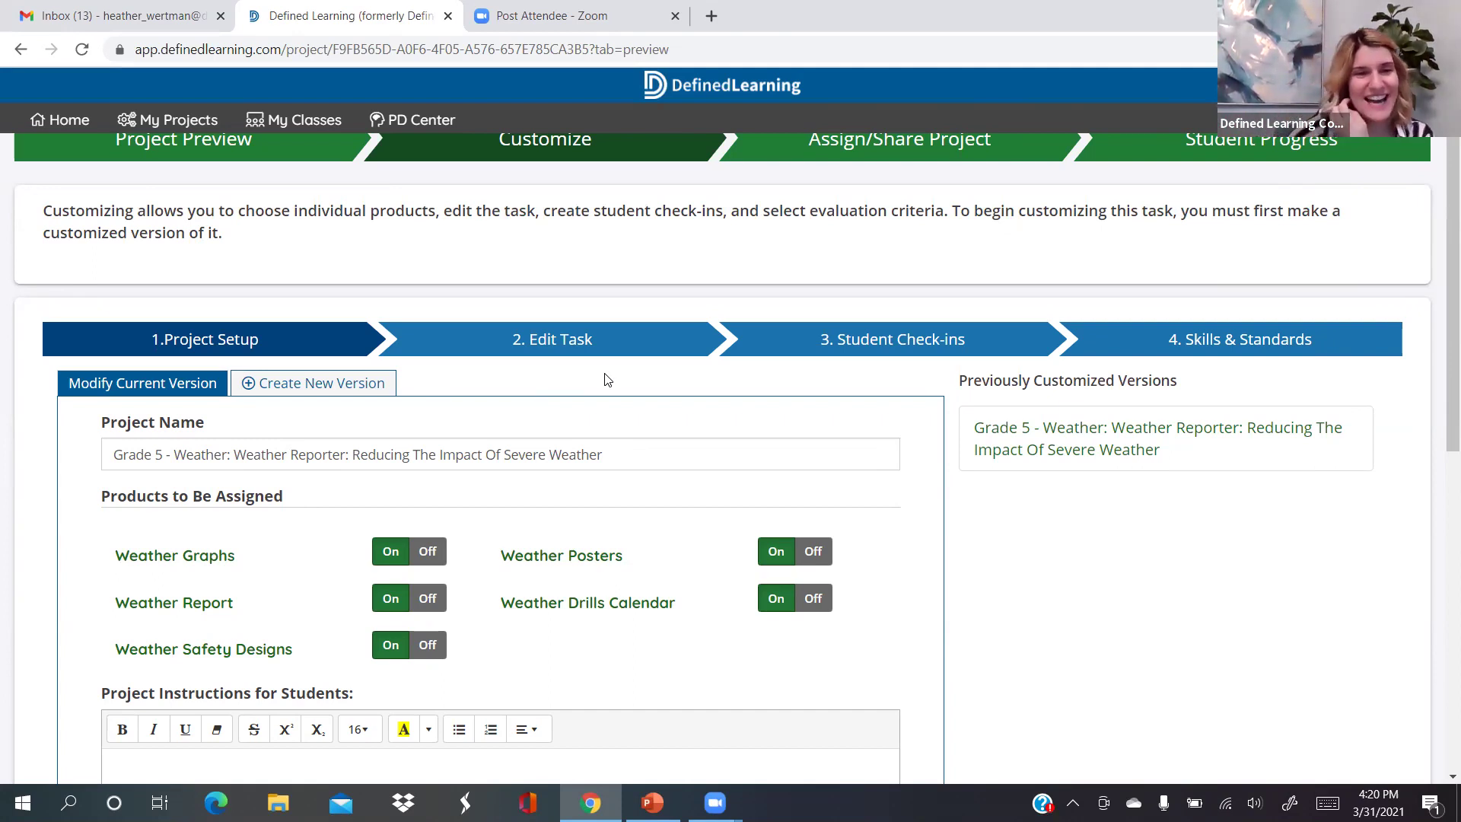
Start a new version and replace the date ending its name with 'Practice'
left_click(352, 391)
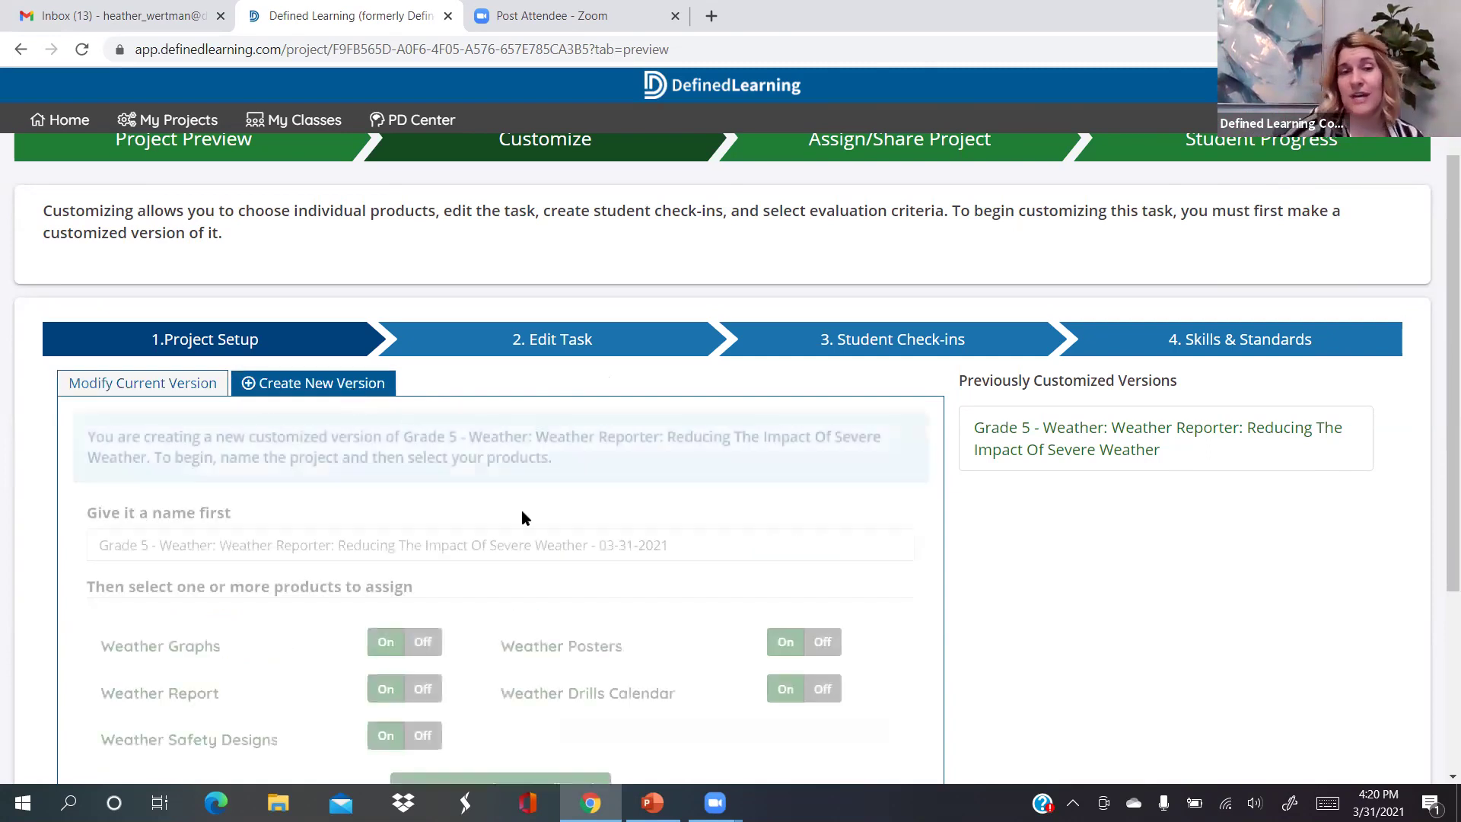
scroll(536, 517, "down", 2)
left_click(696, 409)
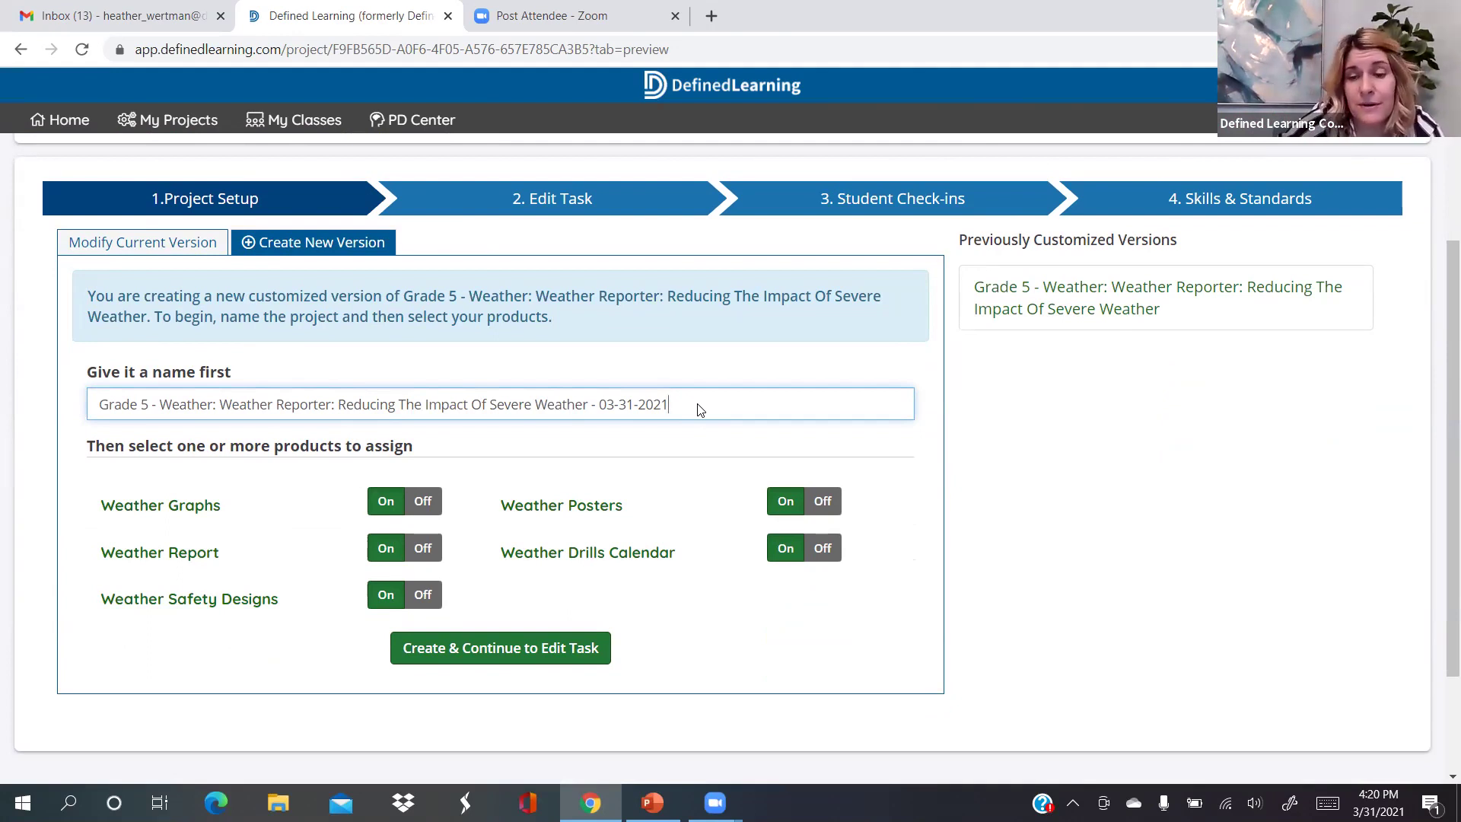
key("BackSpace")
key("BackSpace")
key("BackSpace")
key("BackSpace")
key("BackSpace")
key("BackSpace")
key("BackSpace")
key("BackSpace")
key("BackSpace")
key("BackSpace")
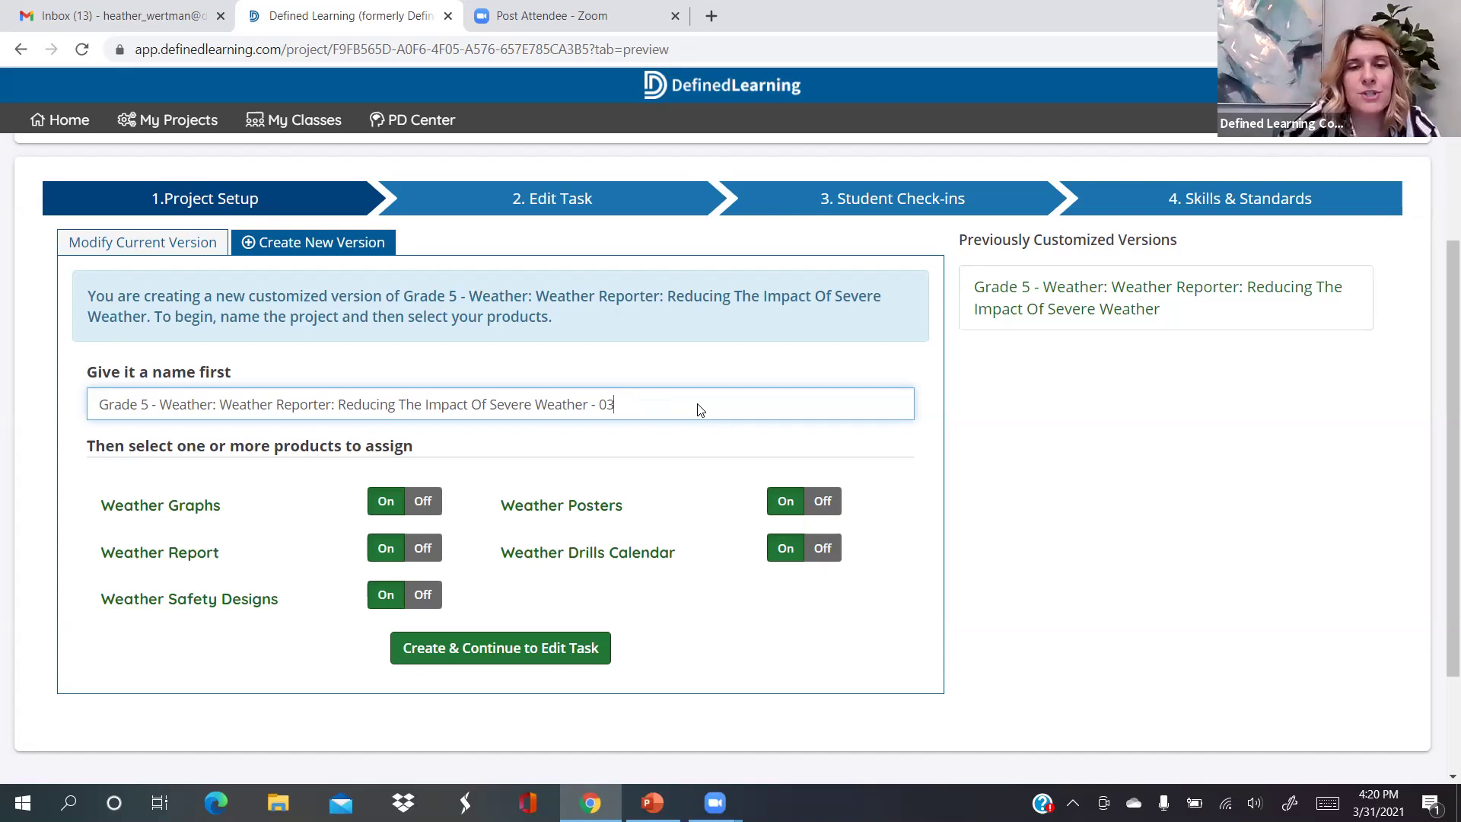
type("Practice")
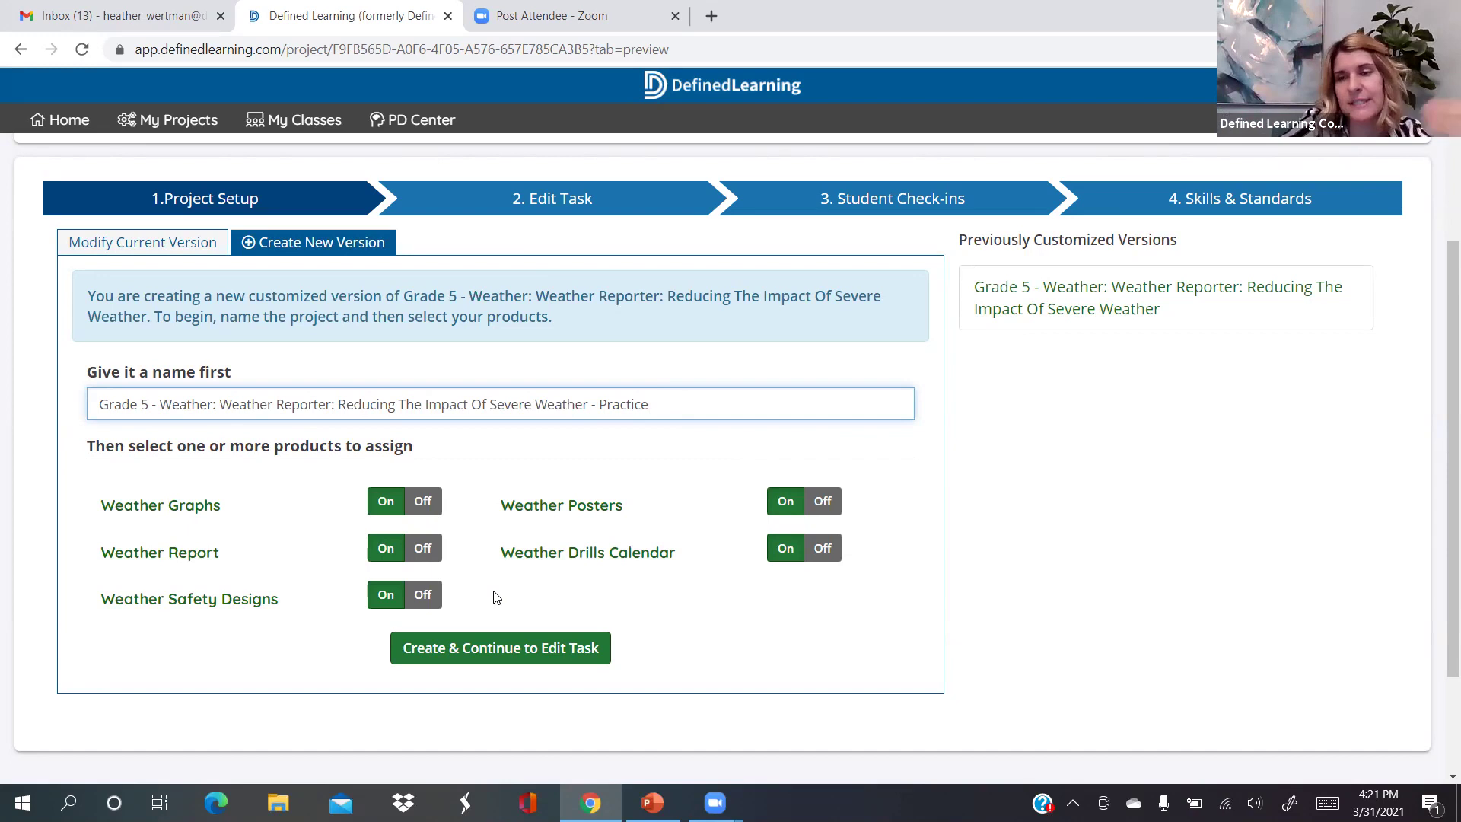
Create the Practice version and scroll its Edit Task page to the Career Video questions
left_click(502, 650)
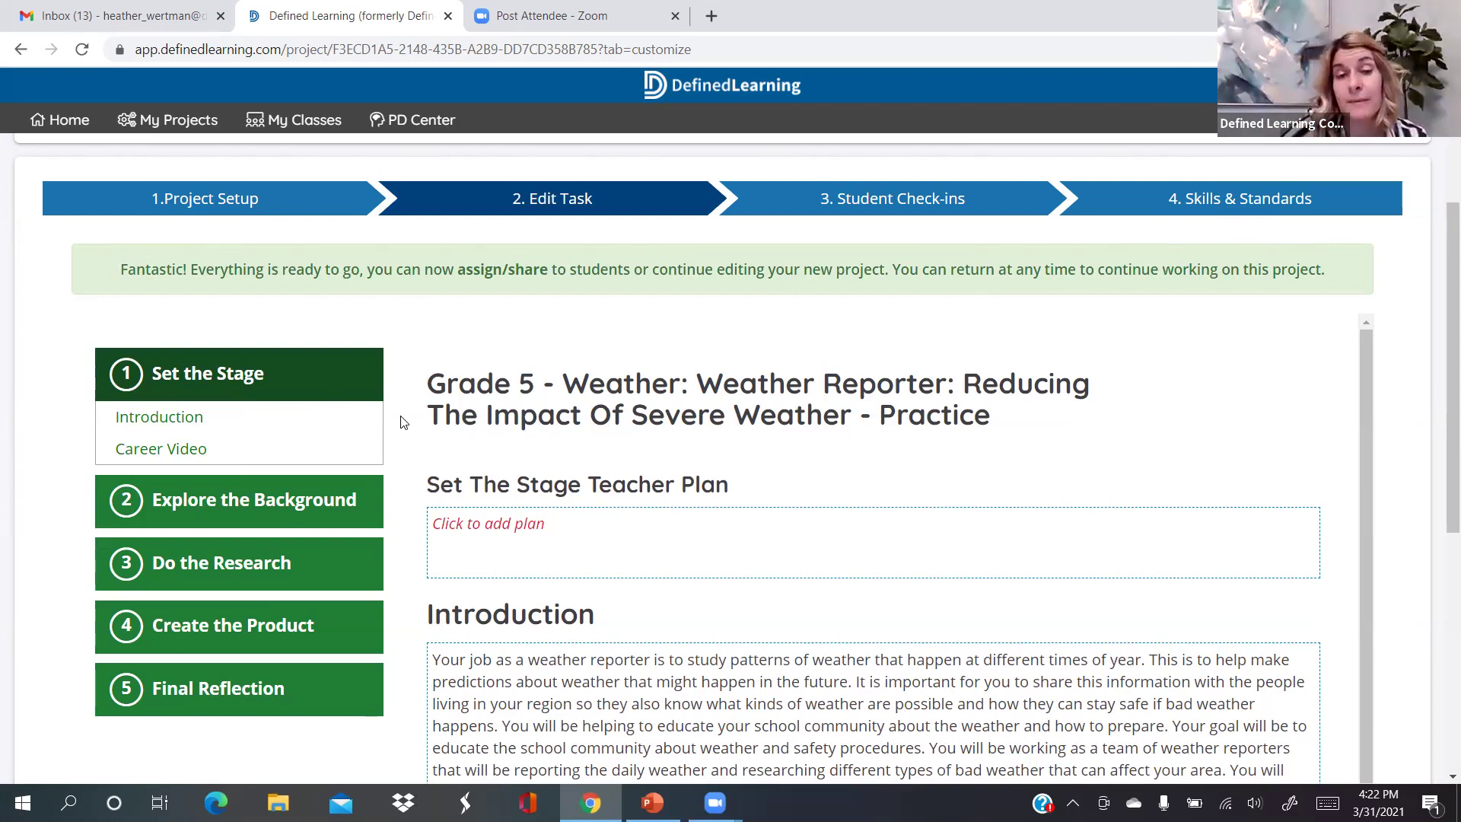
scroll(403, 422, "down", 1)
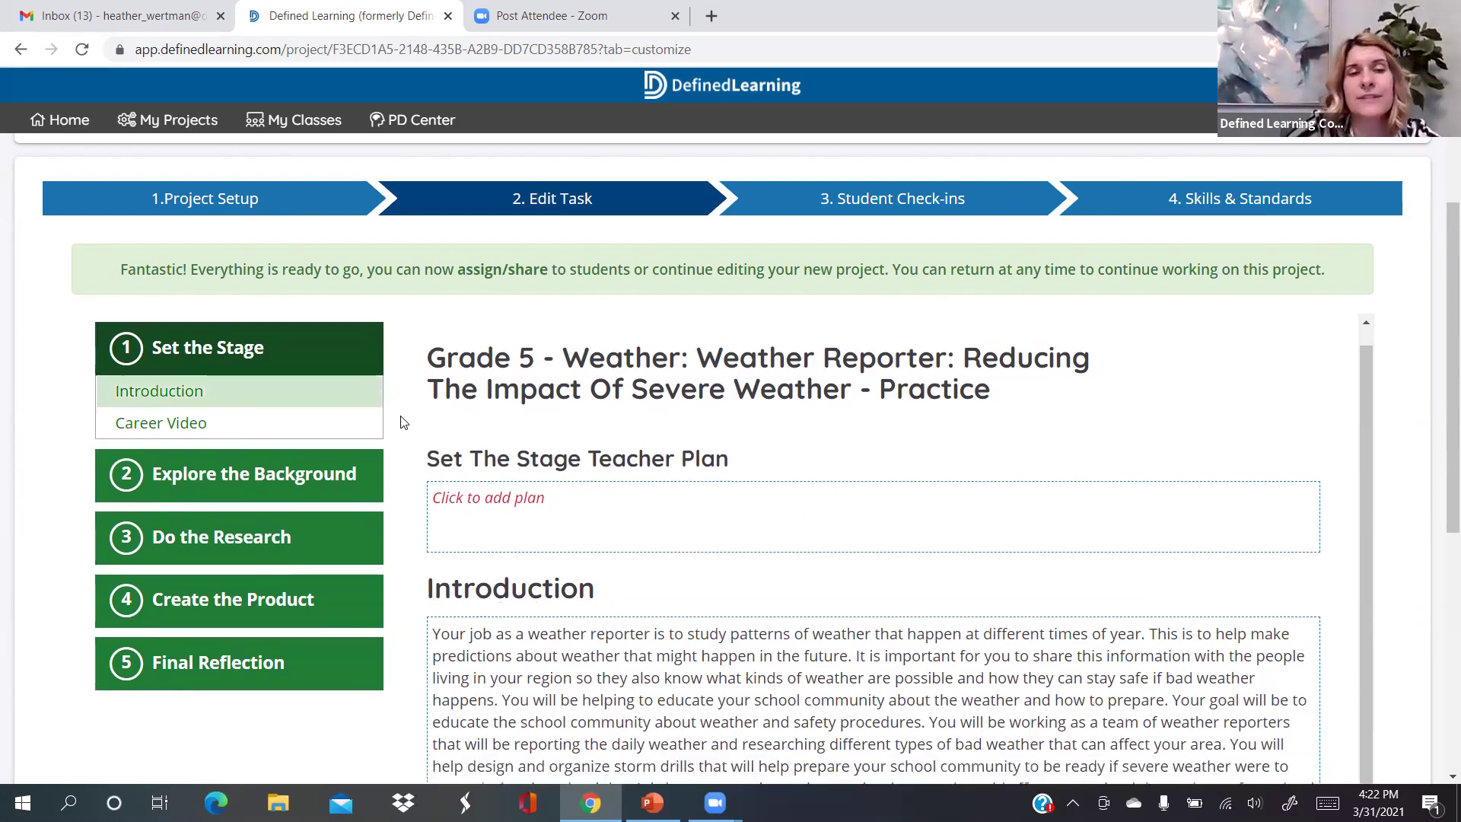
scroll(404, 422, "down", 4)
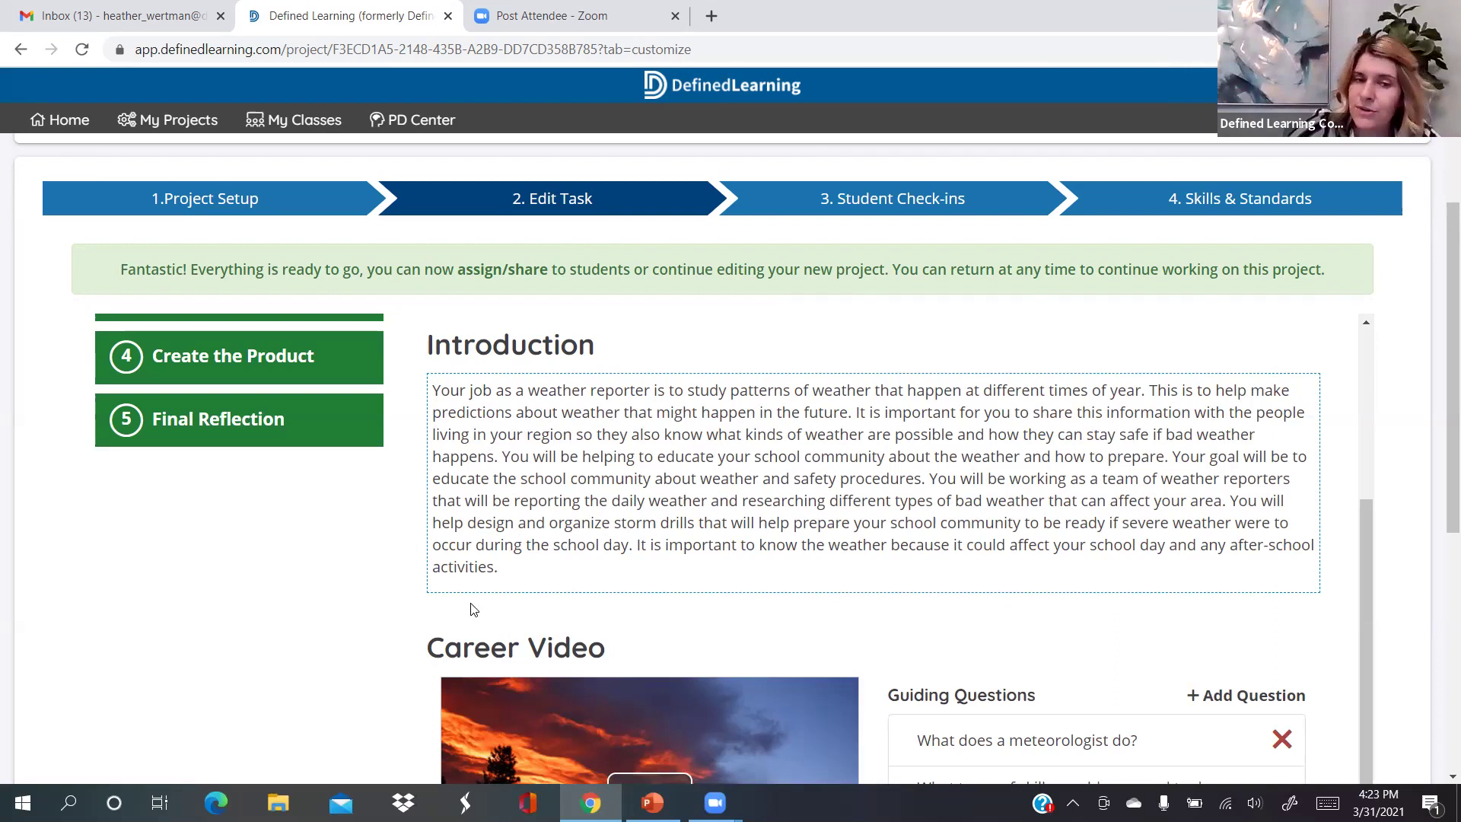
scroll(409, 618, "down", 3)
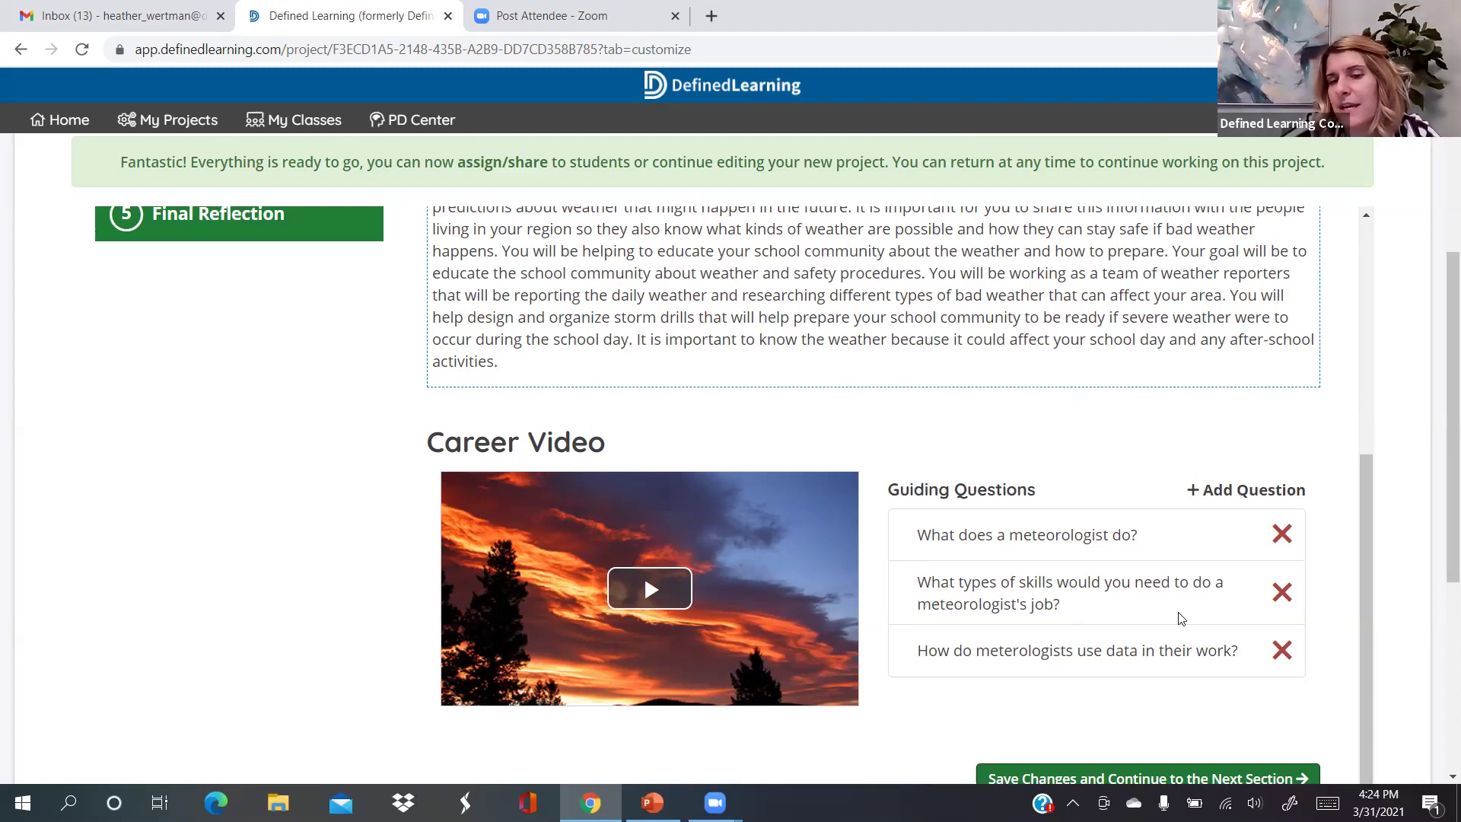
left_click(1278, 594)
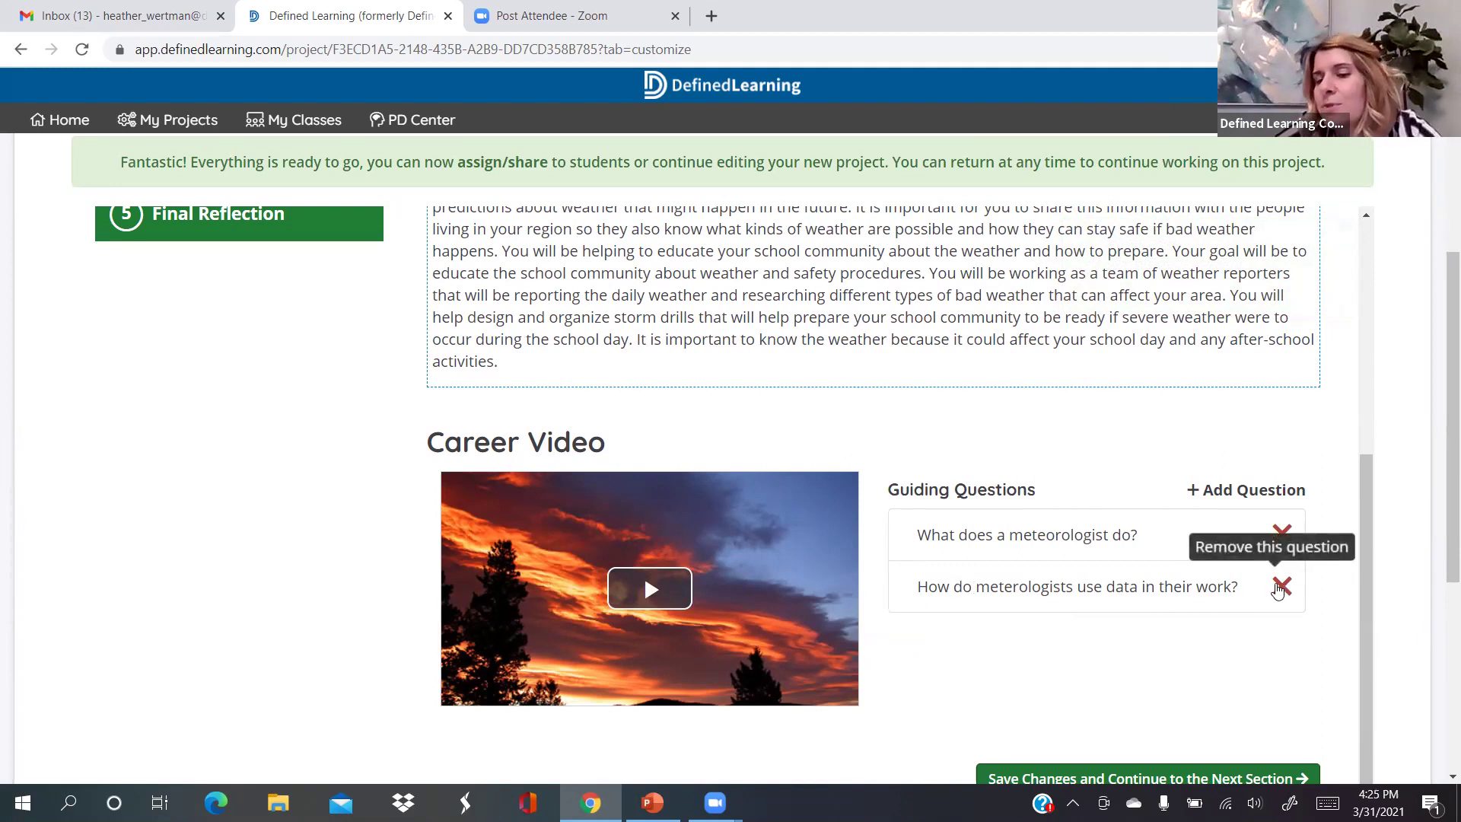
Delete the data guiding question, leaving only 'What does a meteorologist do?'
left_click(1280, 586)
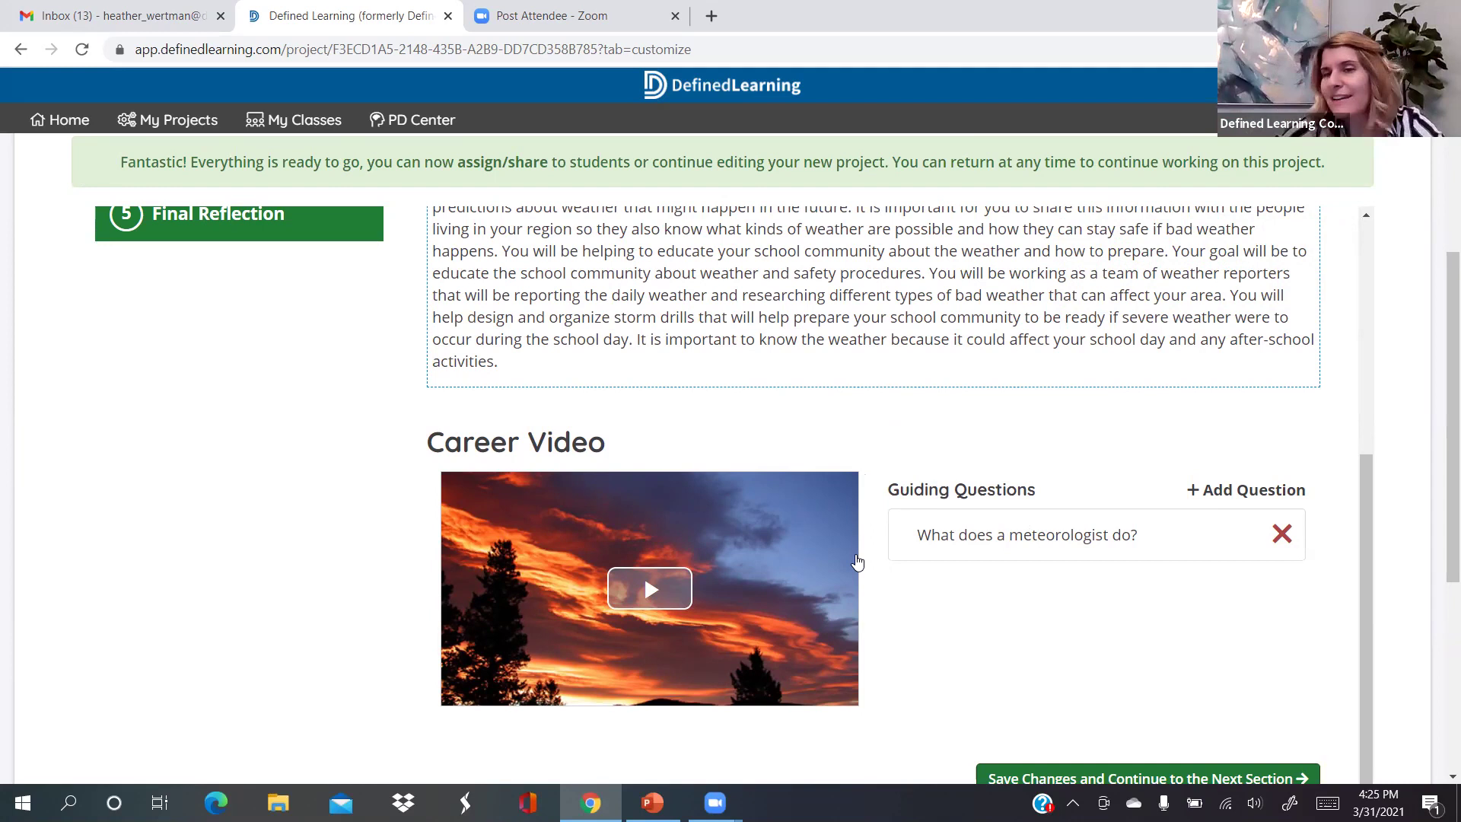
scroll(857, 562, "up", 2)
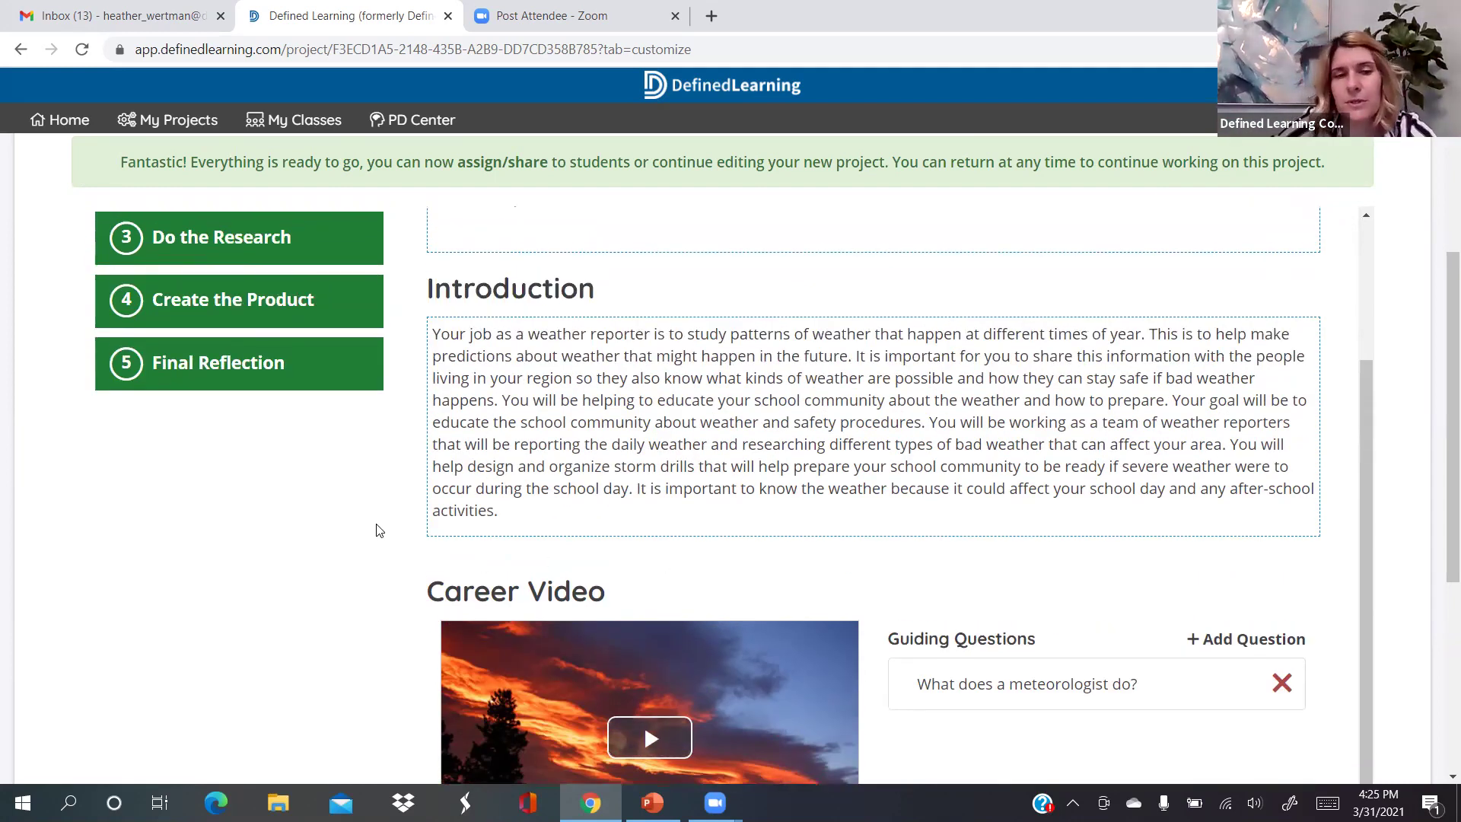
scroll(413, 533, "down", 1)
scroll(414, 532, "down", 2)
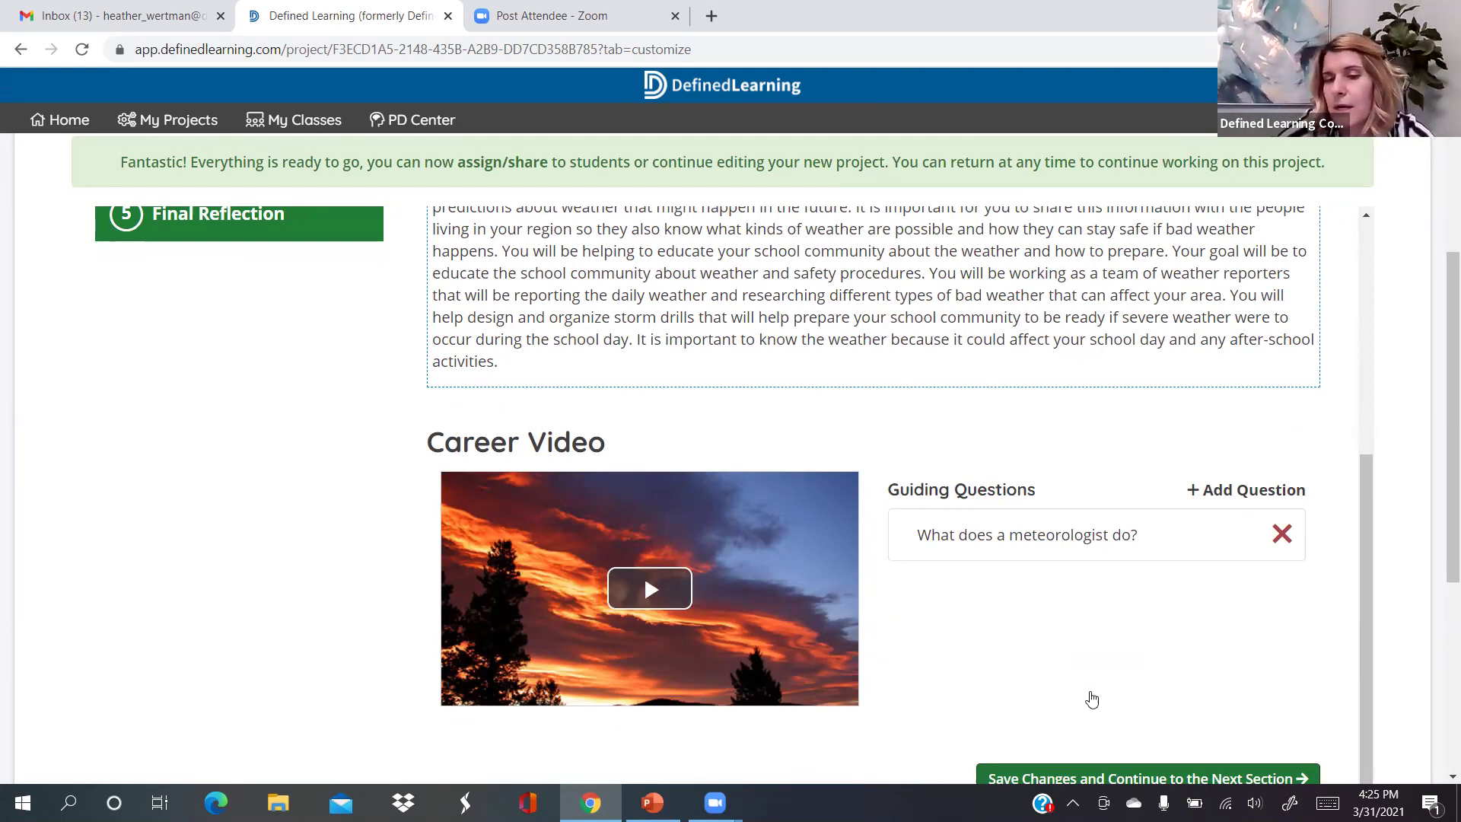
scroll(1084, 681, "down", 1)
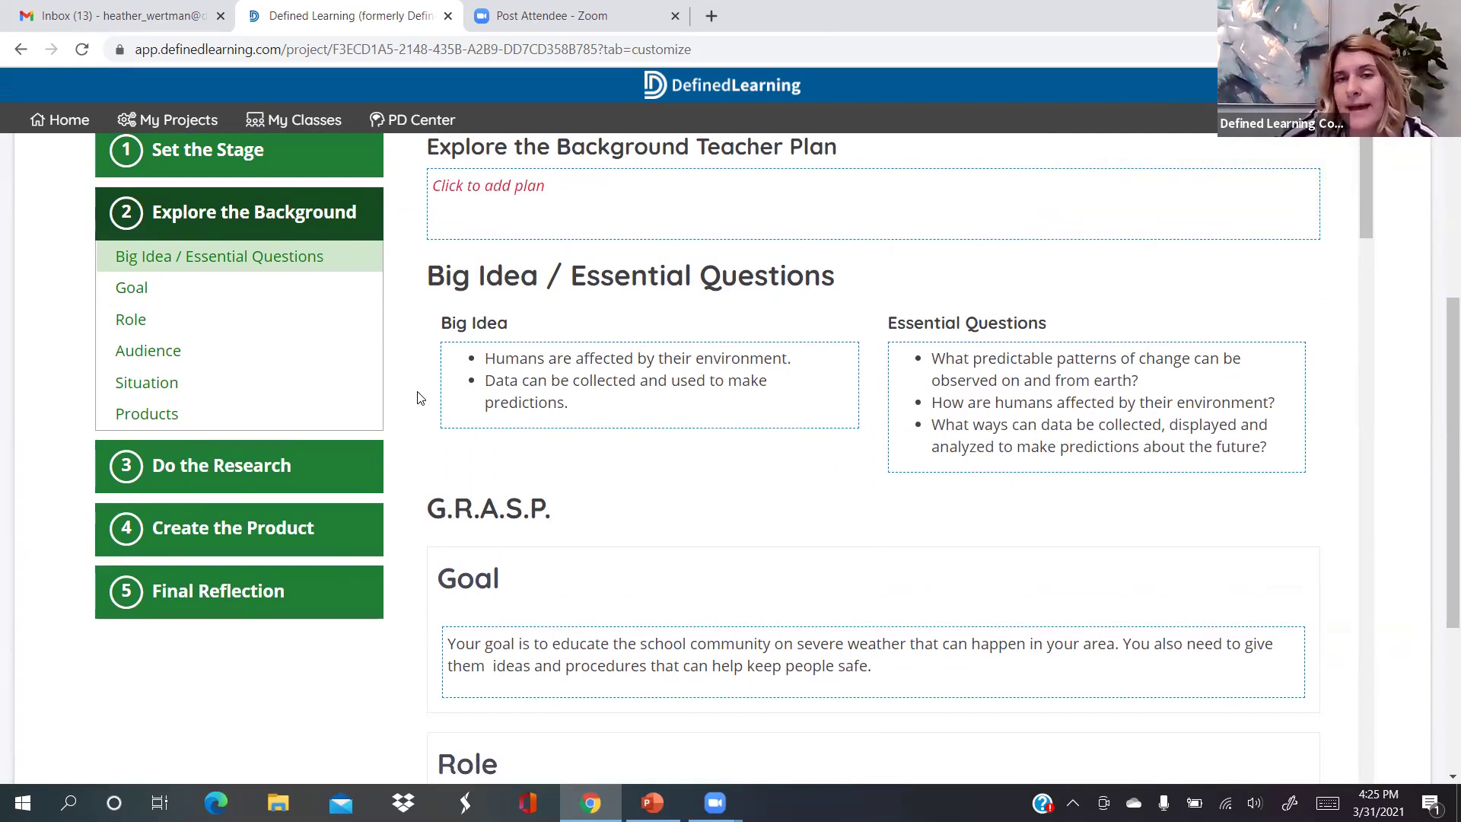
scroll(417, 397, "down", 1)
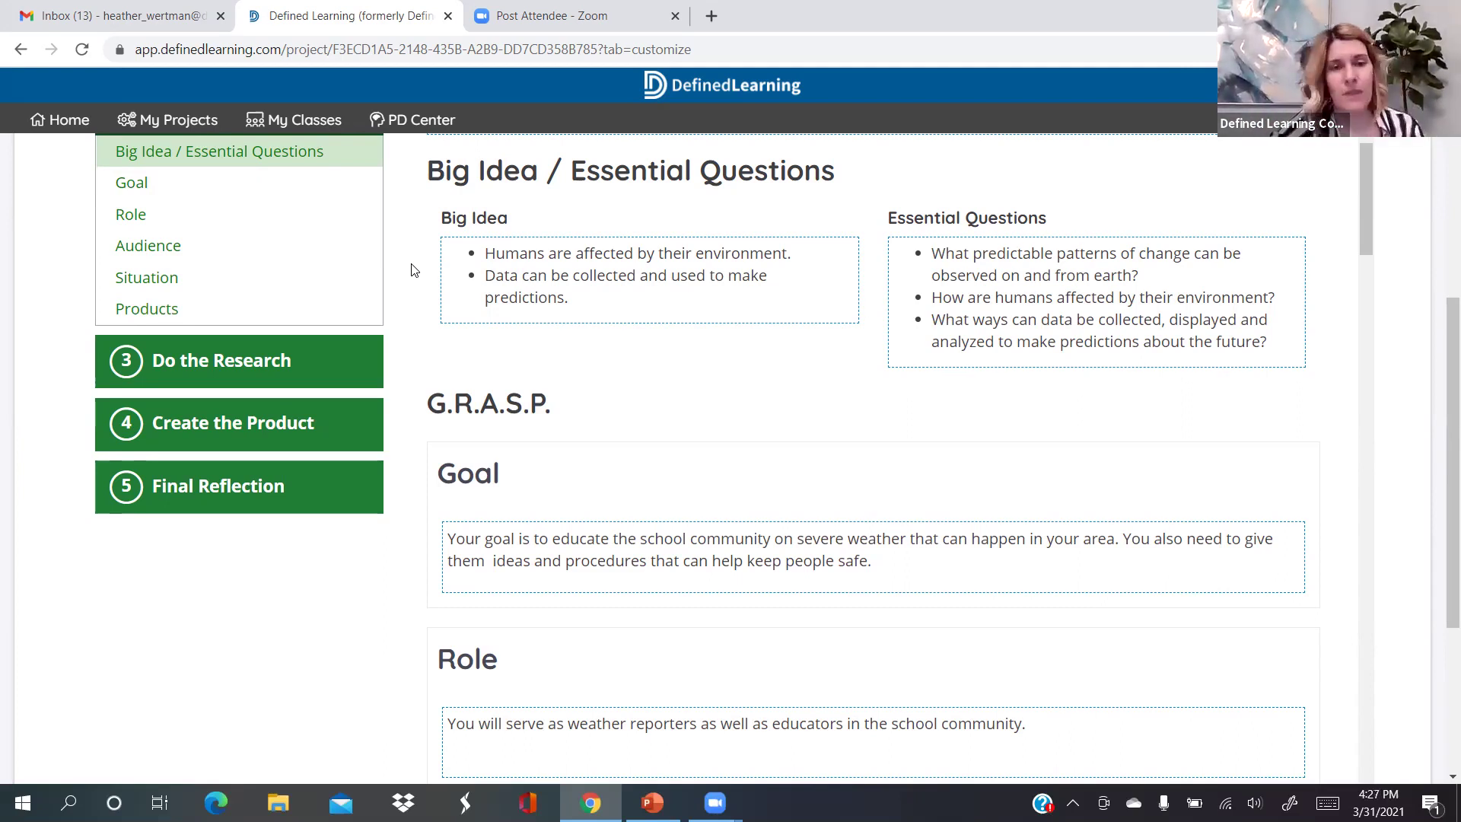
scroll(411, 270, "down", 1)
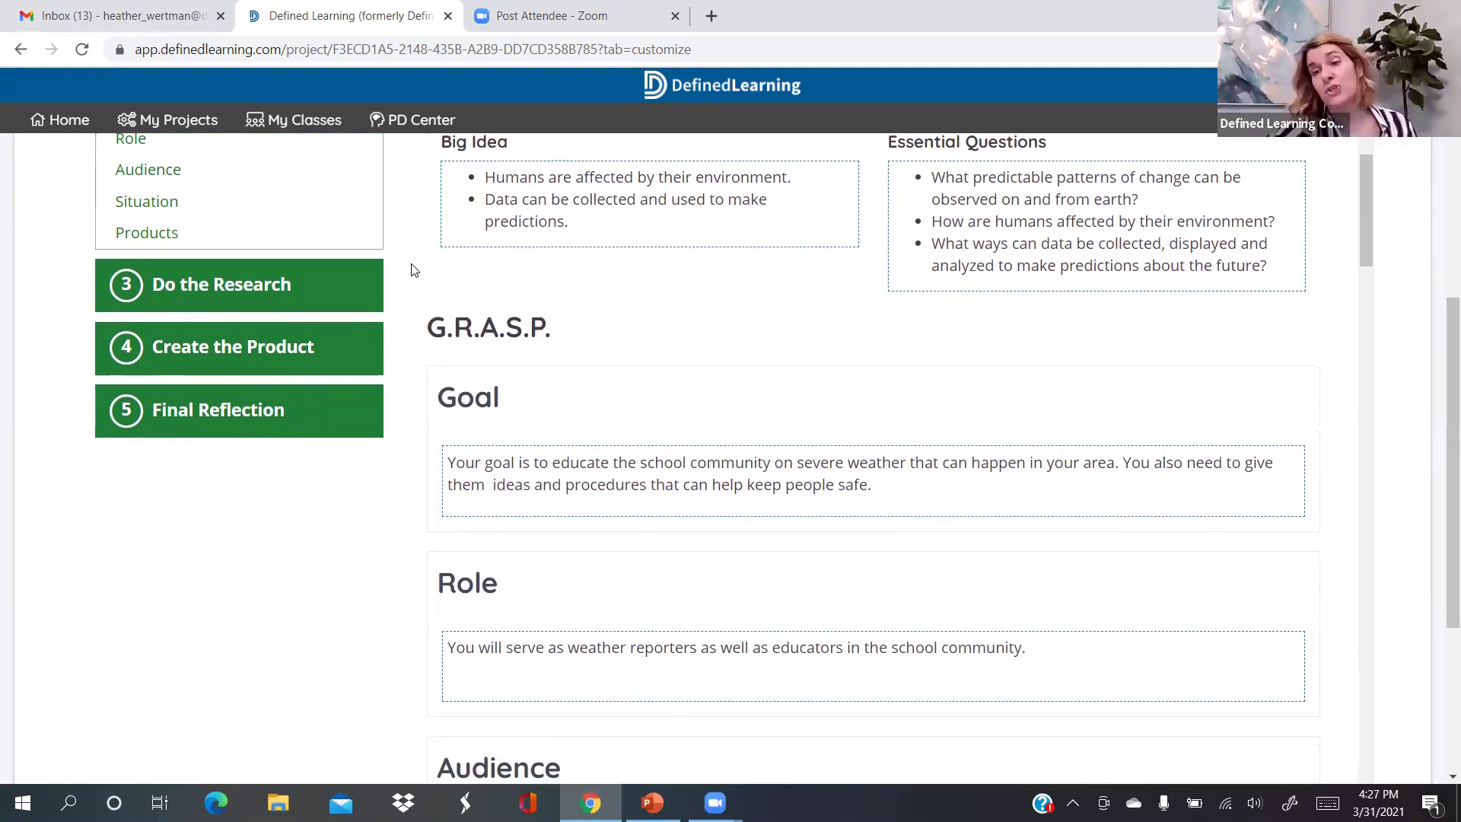
scroll(411, 270, "down", 1)
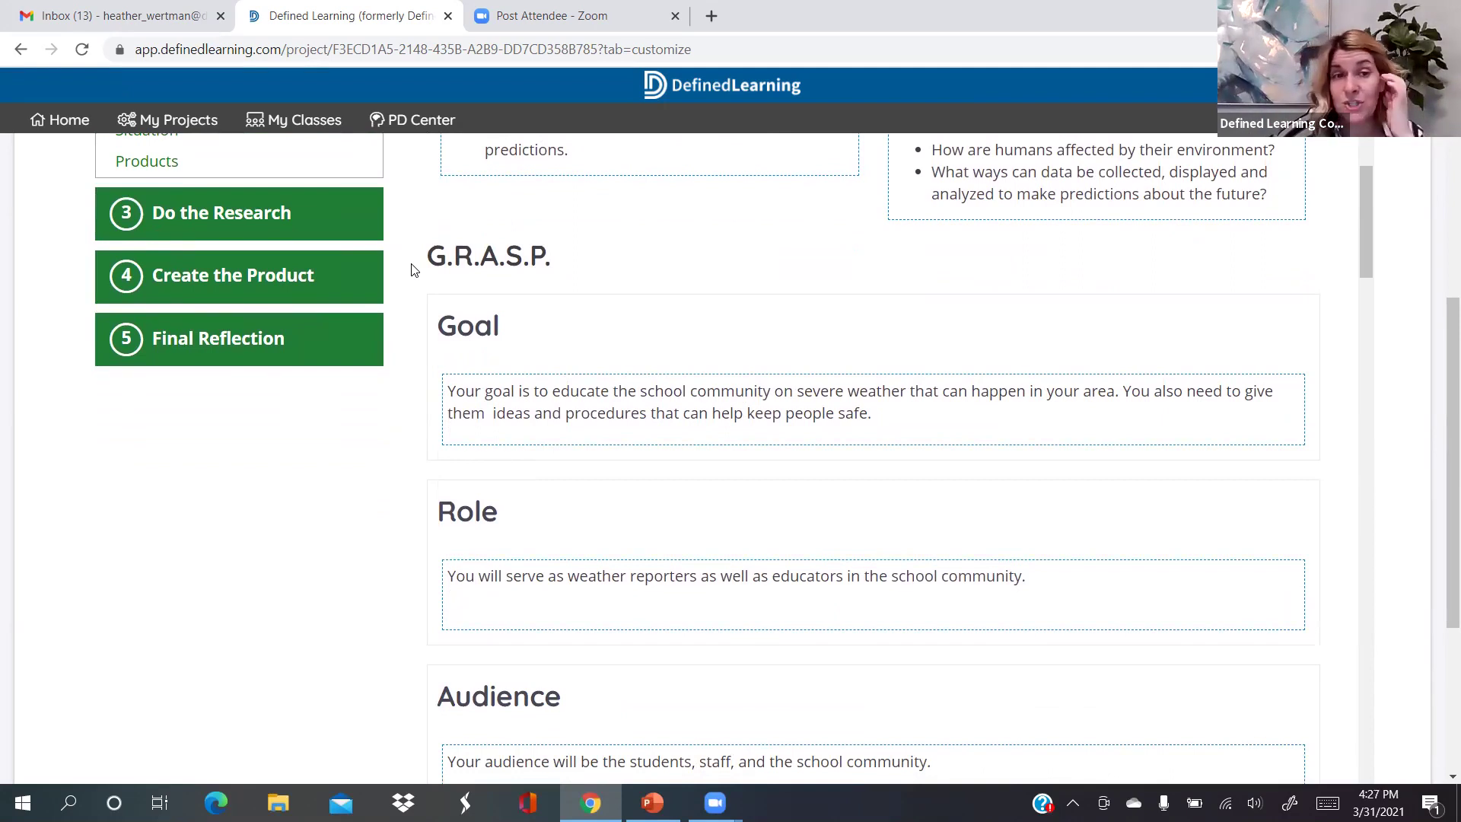
scroll(411, 270, "down", 2)
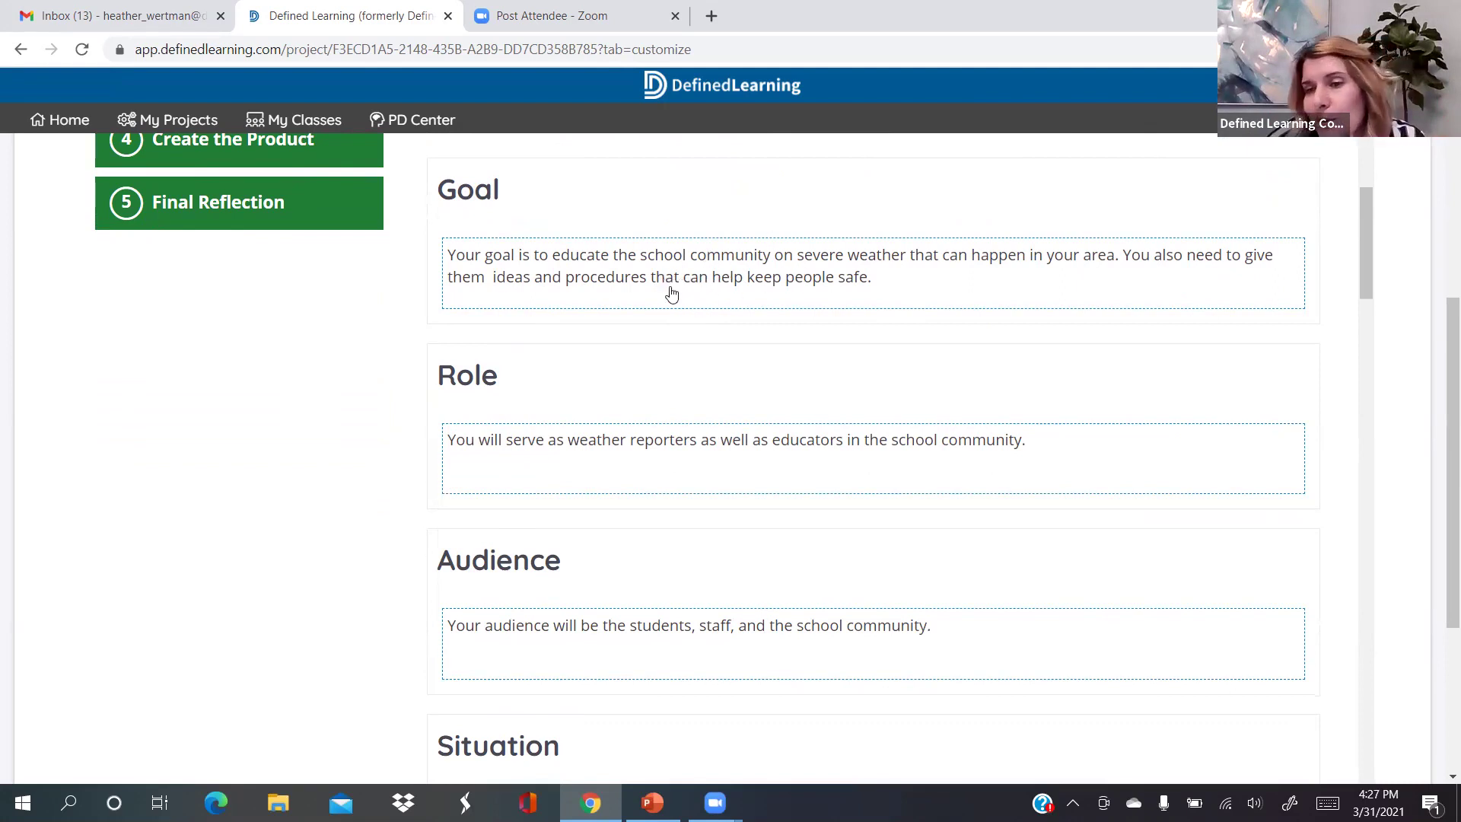
Replace 'educate' with 'teach' in the Goal and save it
left_click(609, 254)
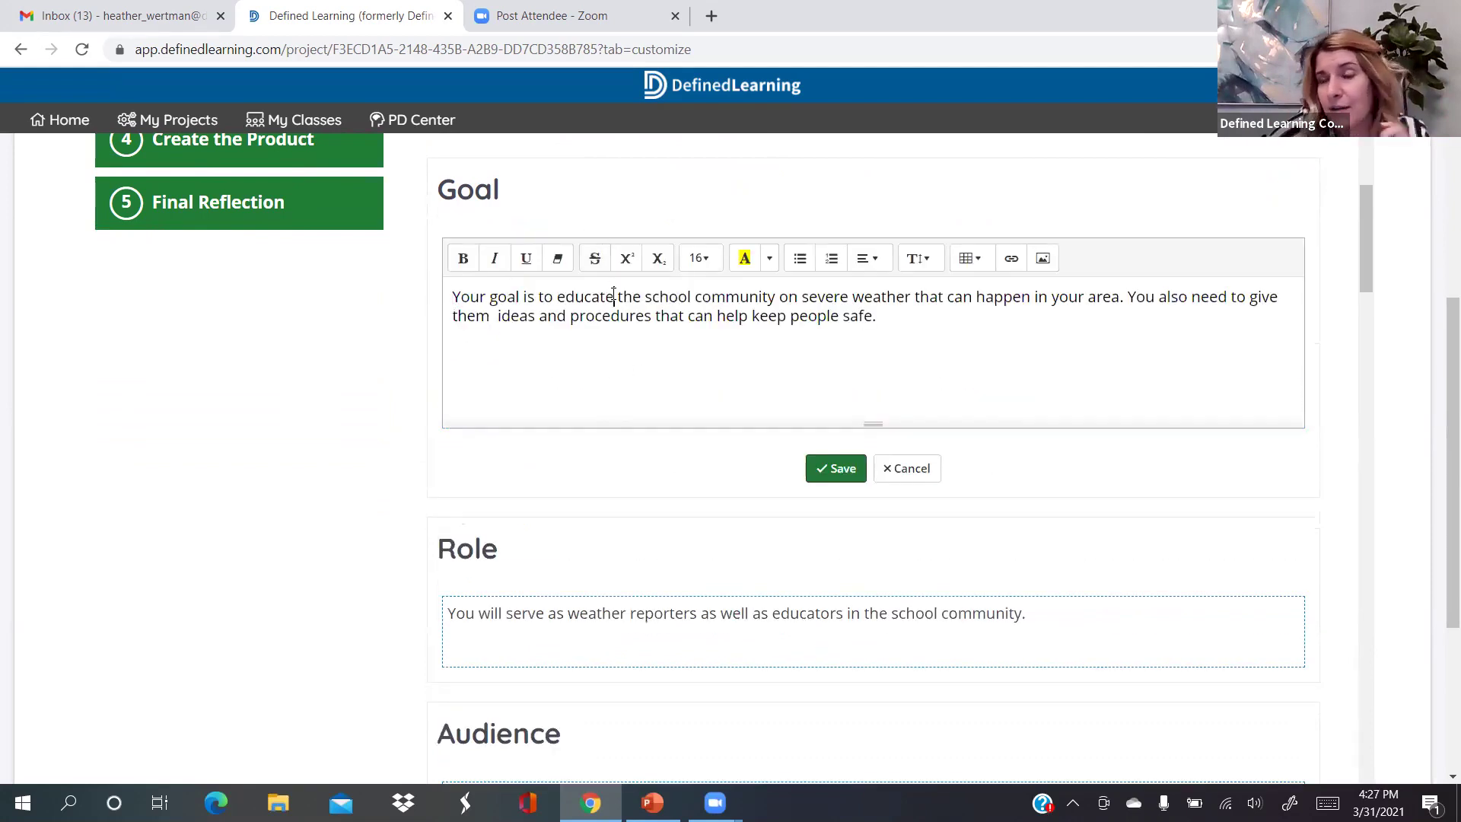
left_click(613, 296)
key("BackSpace")
key("BackSpace")
key("BackSpace")
key("BackSpace")
key("BackSpace")
key("BackSpace")
key("BackSpace")
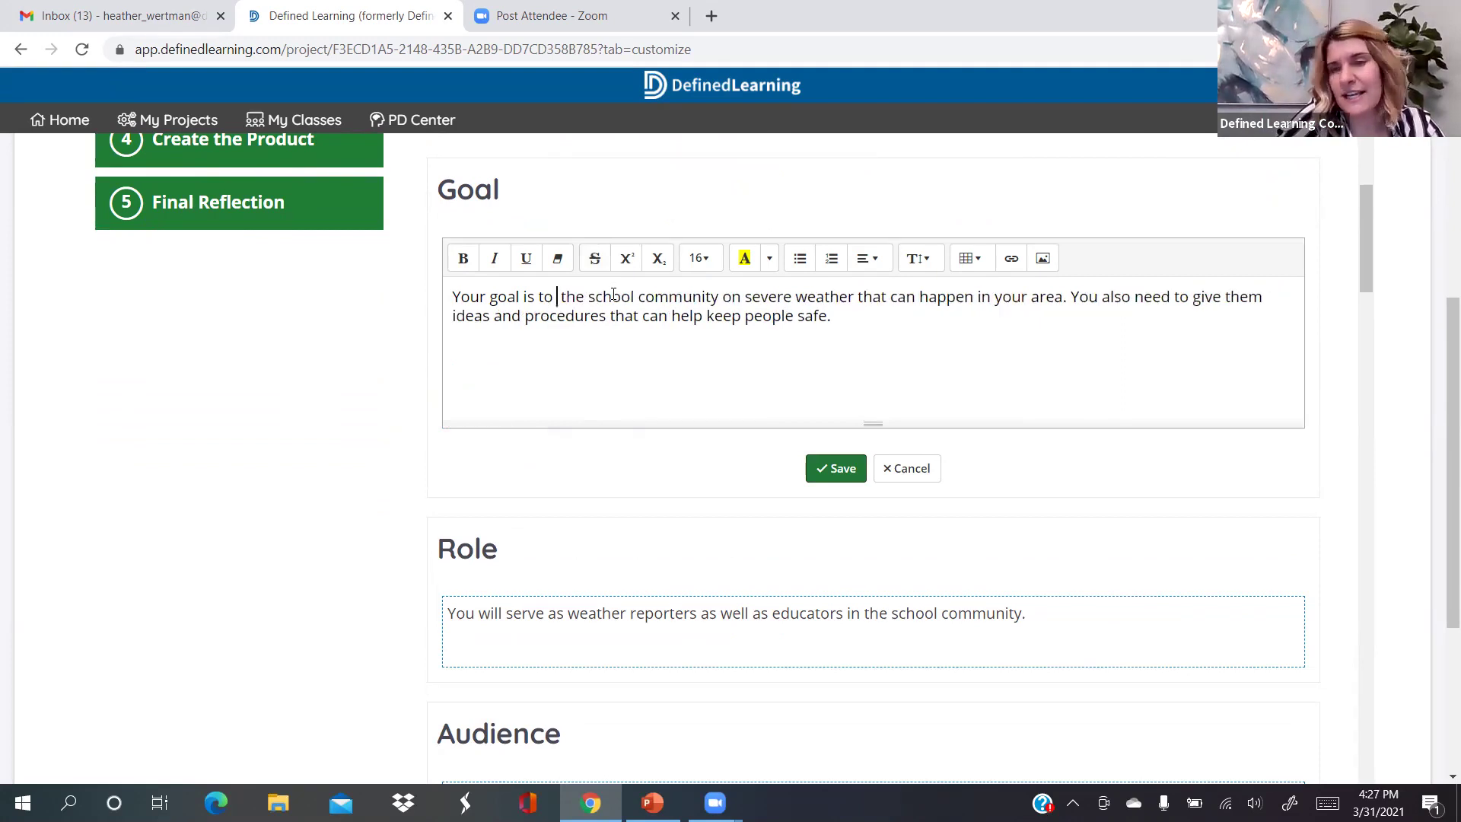
type("teach")
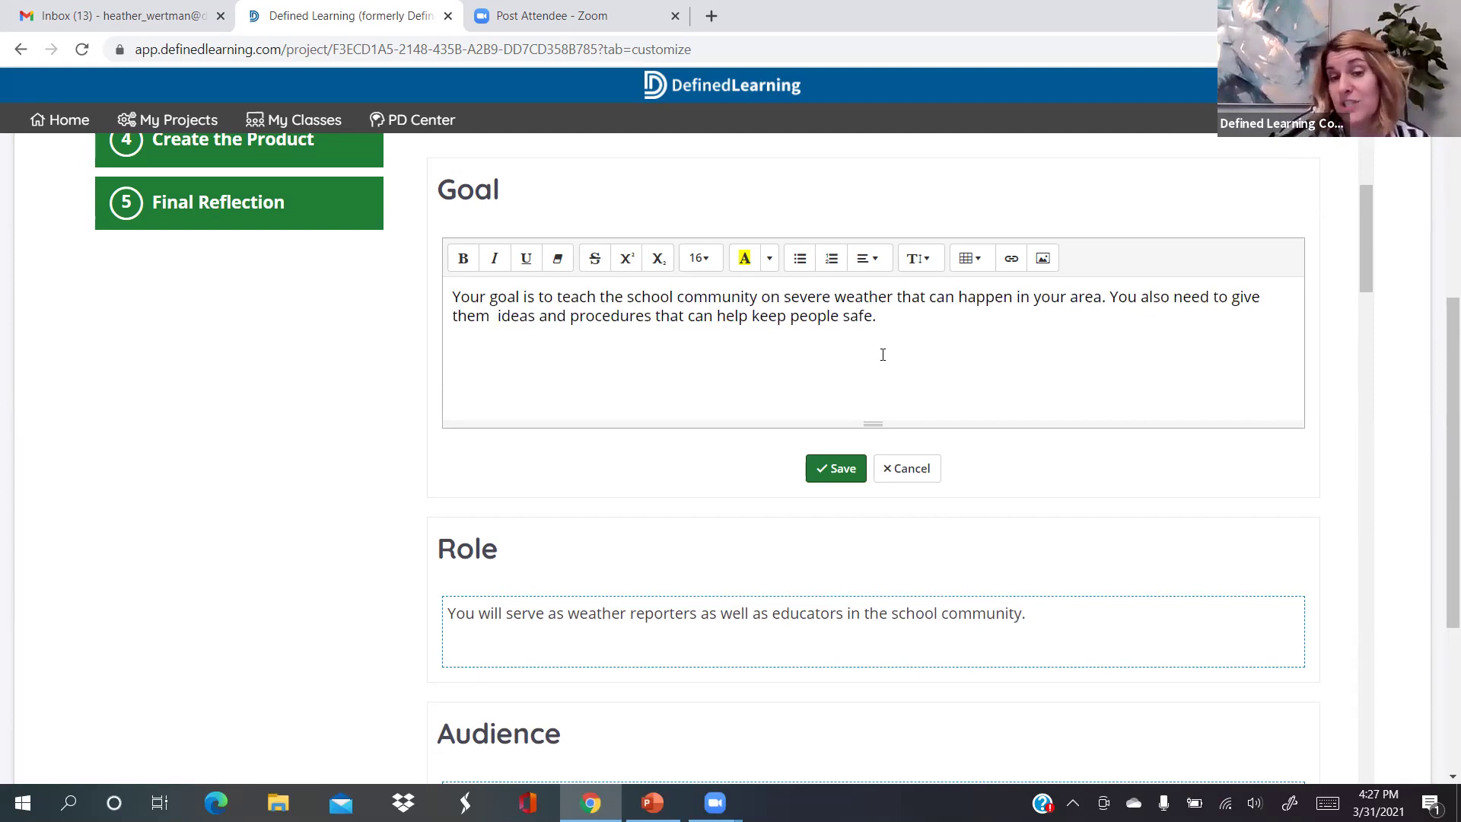
left_click(913, 326)
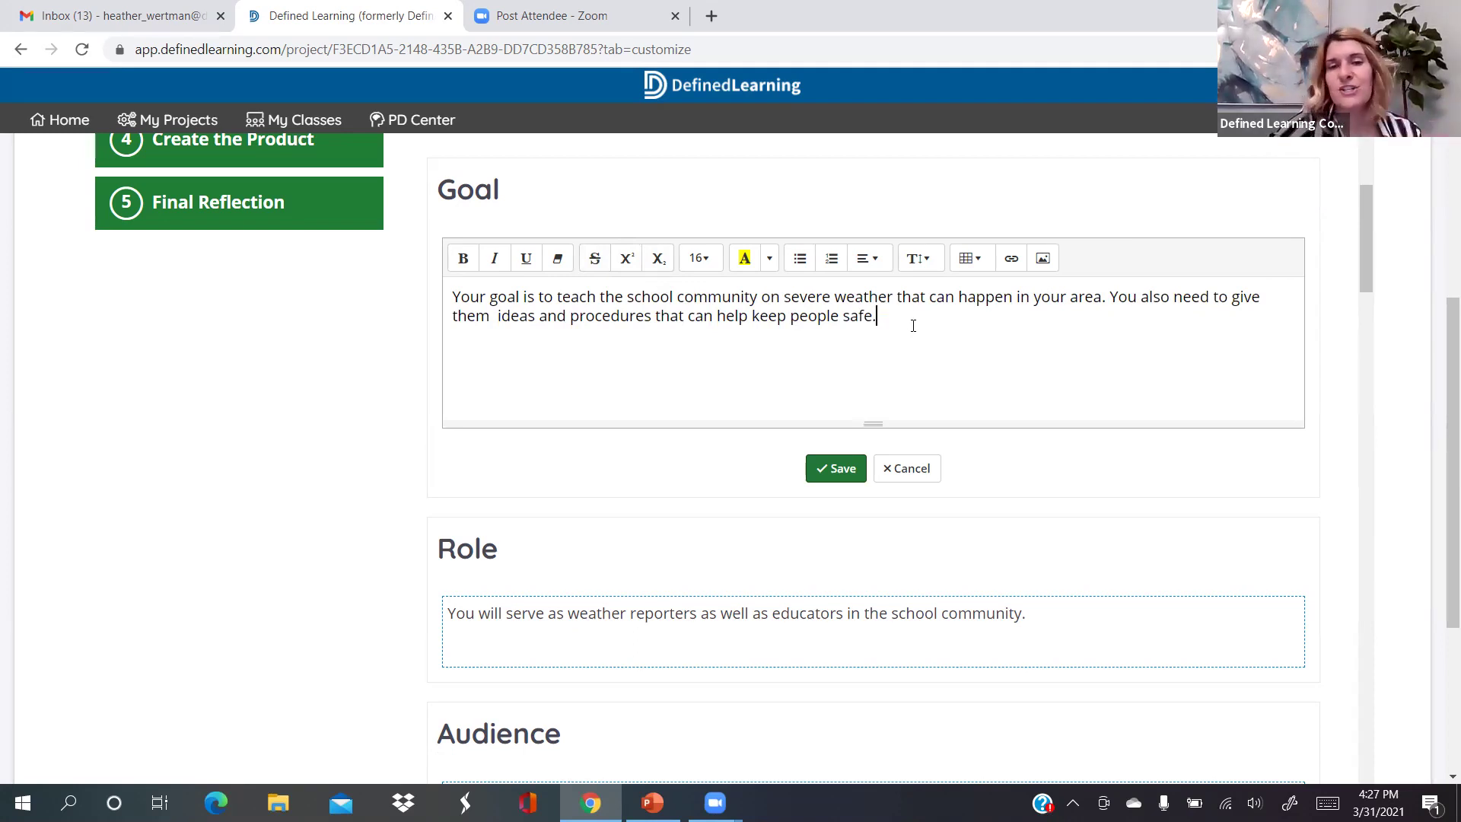
left_click(857, 467)
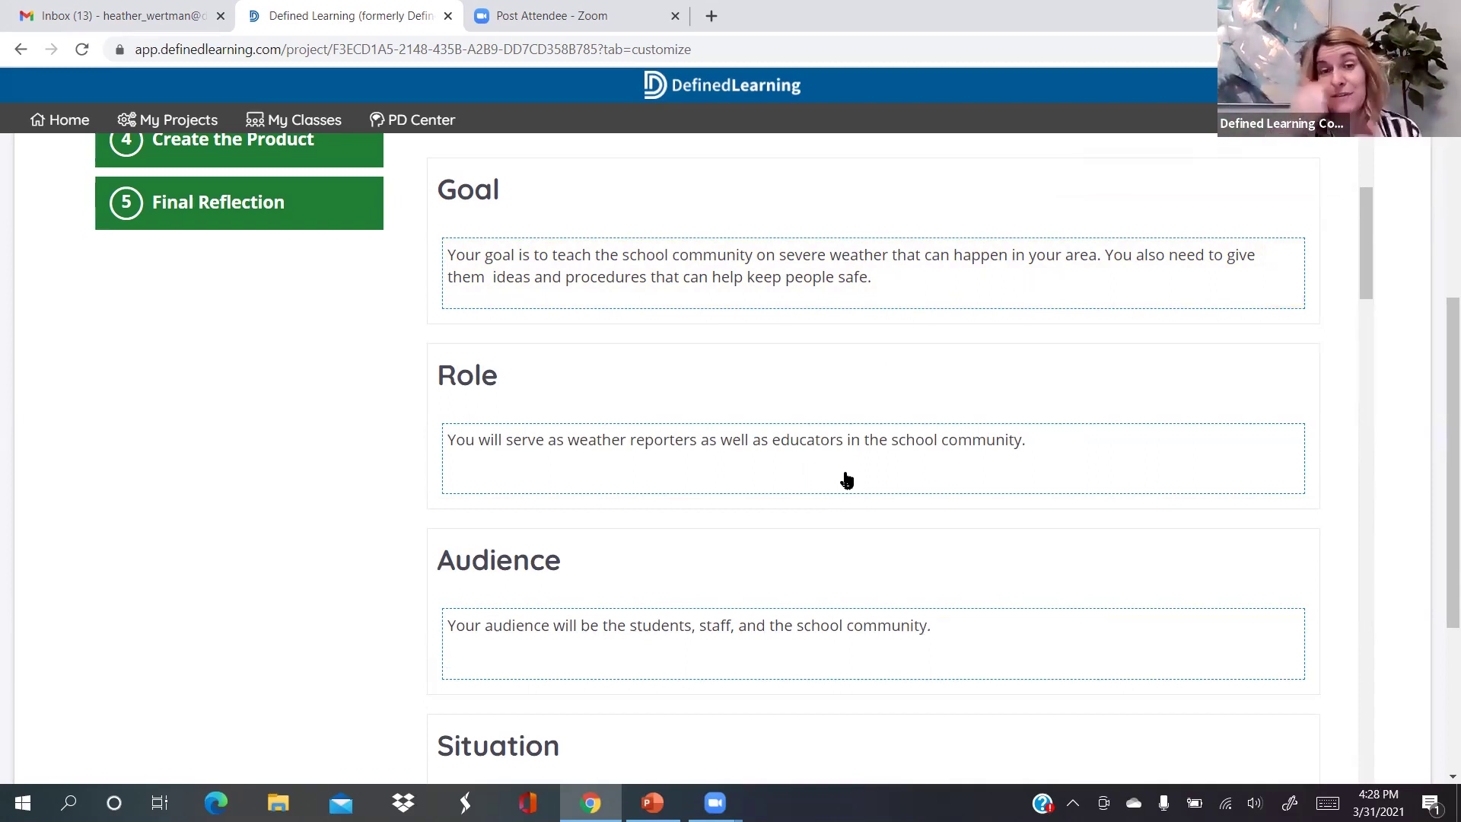
Add the line 'Think about what we do during' to the Goal and save
left_click(908, 293)
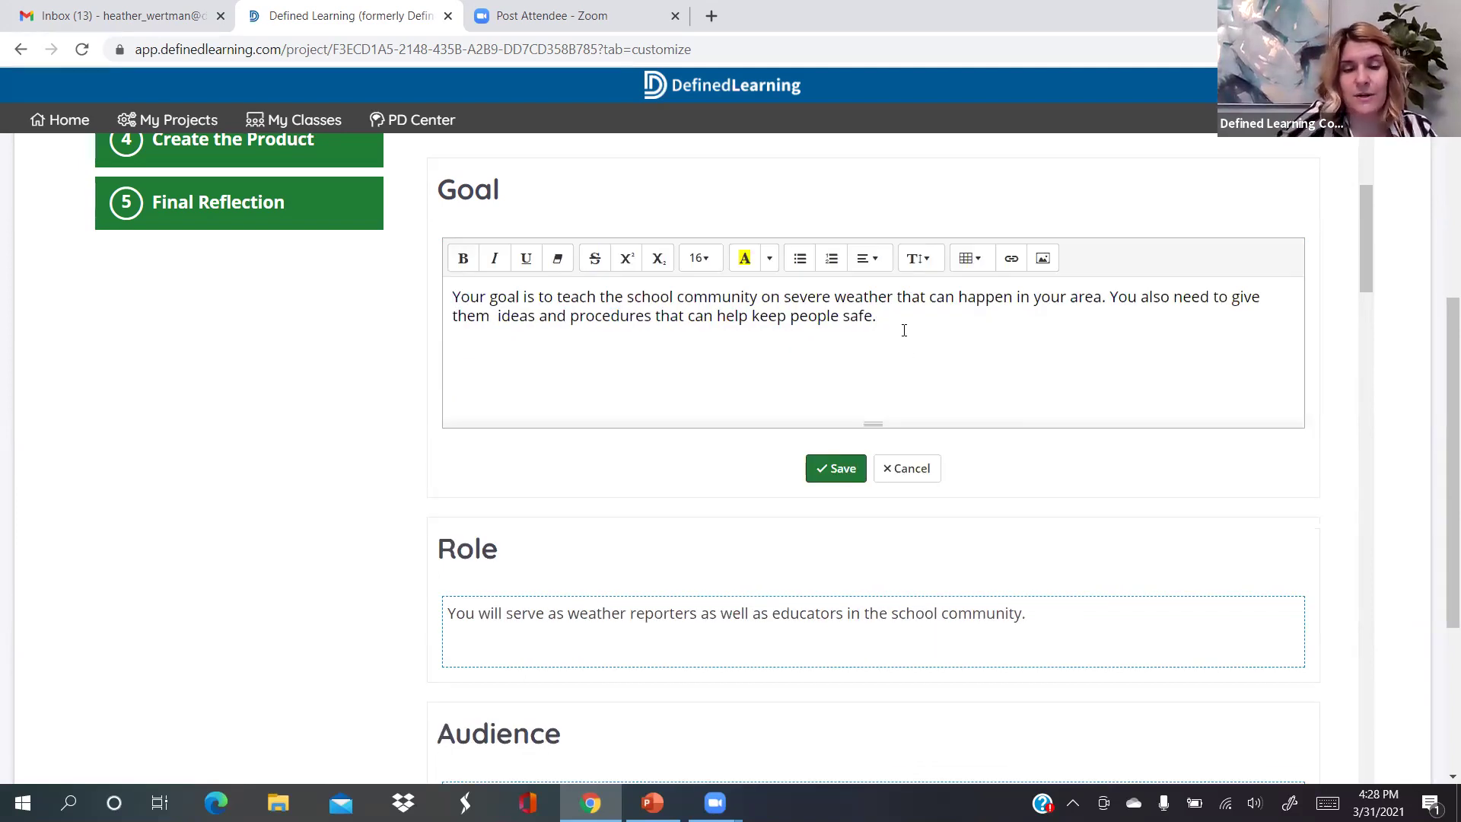
type("Think about what we do during")
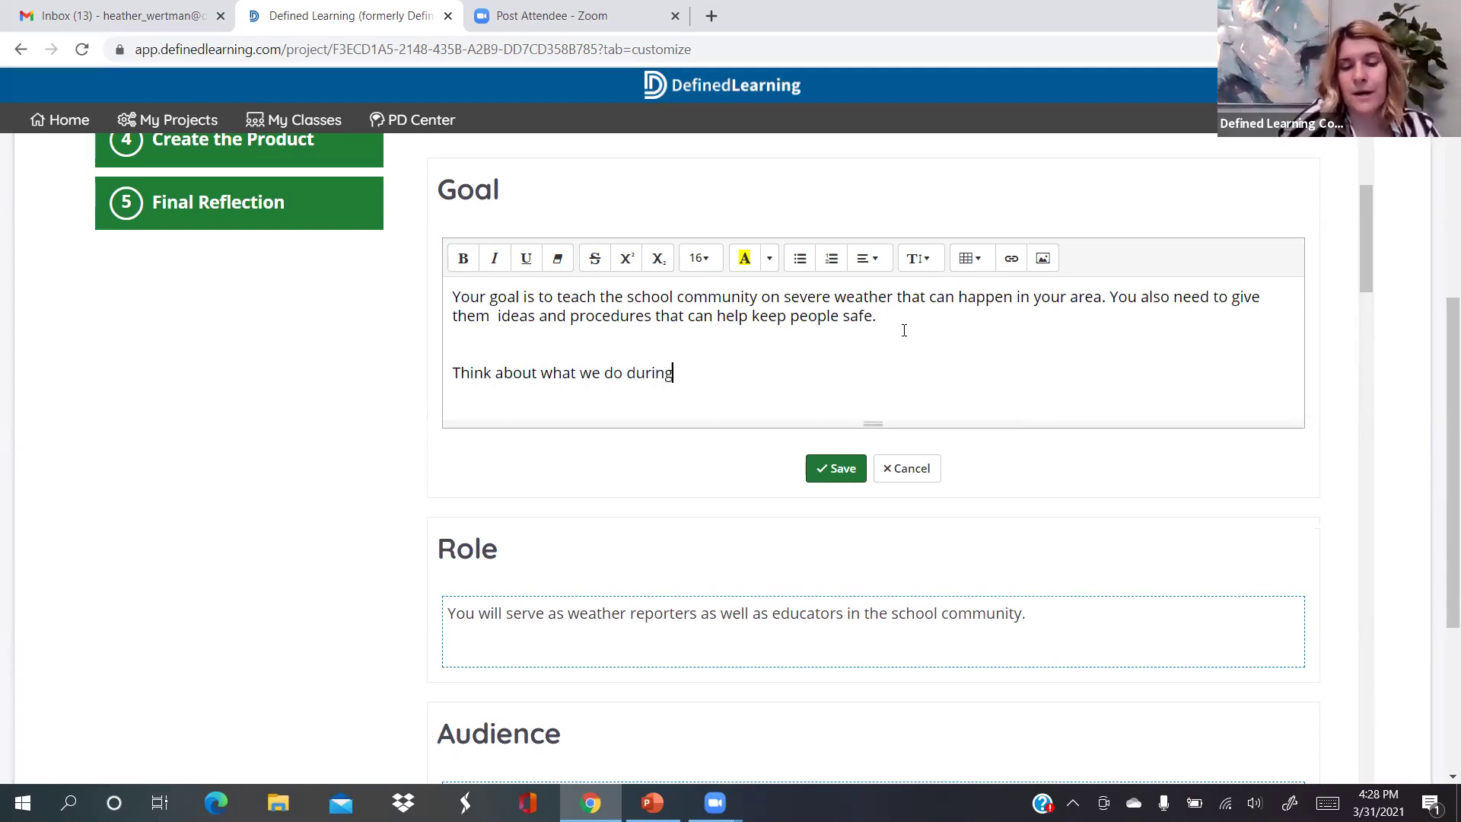
left_click(840, 468)
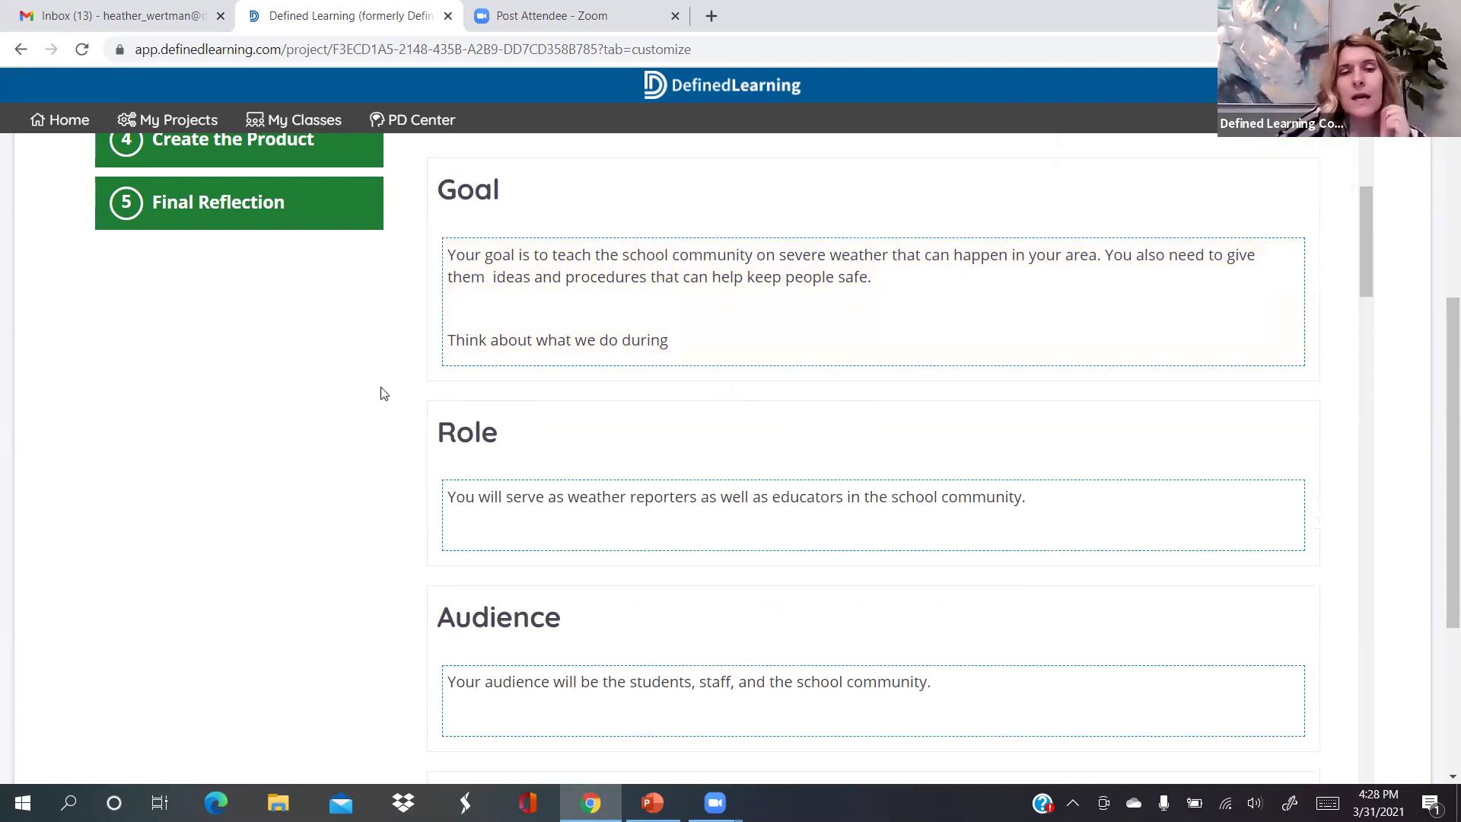
scroll(382, 394, "down", 3)
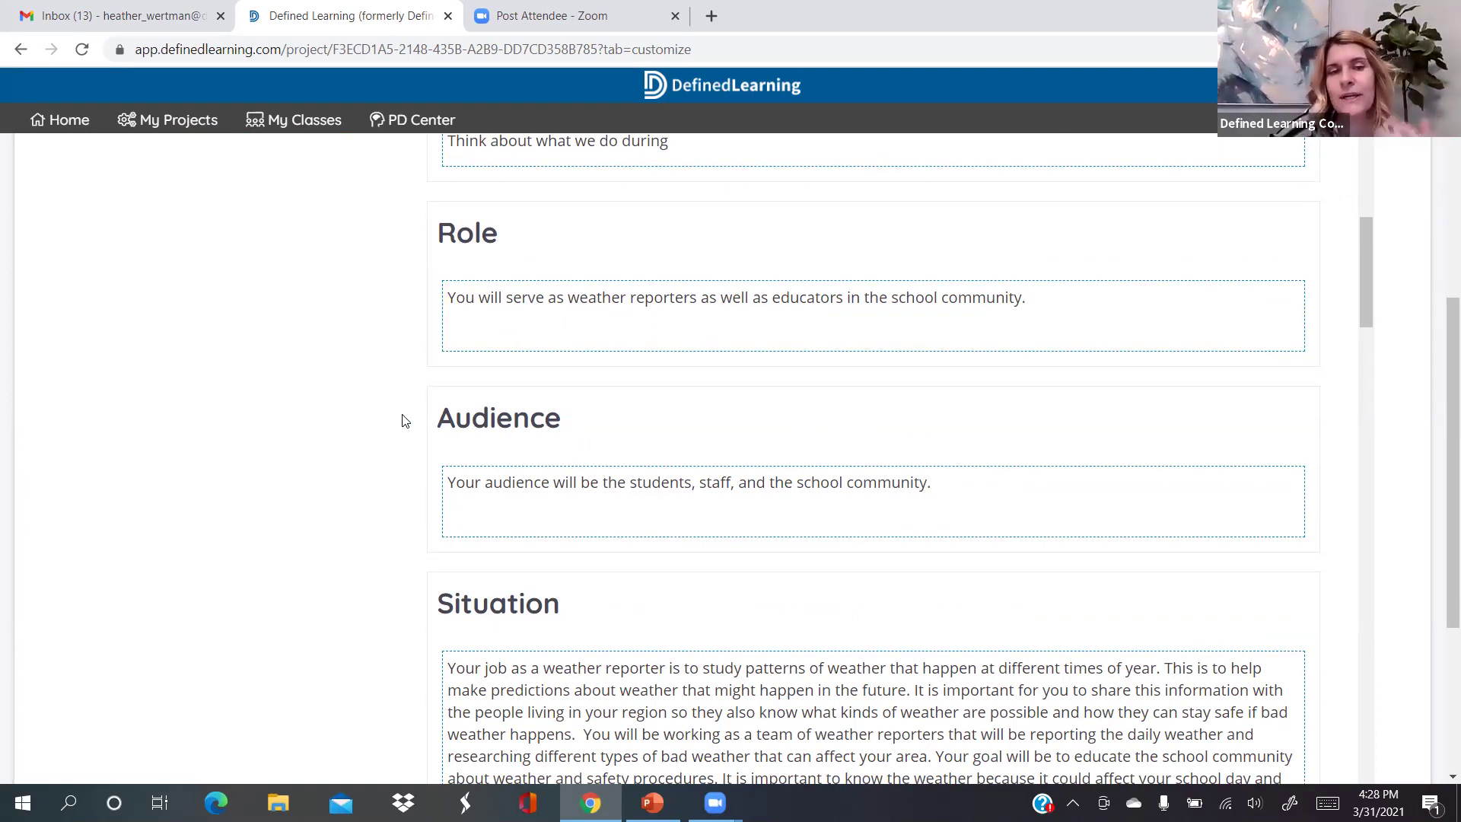
scroll(405, 421, "down", 3)
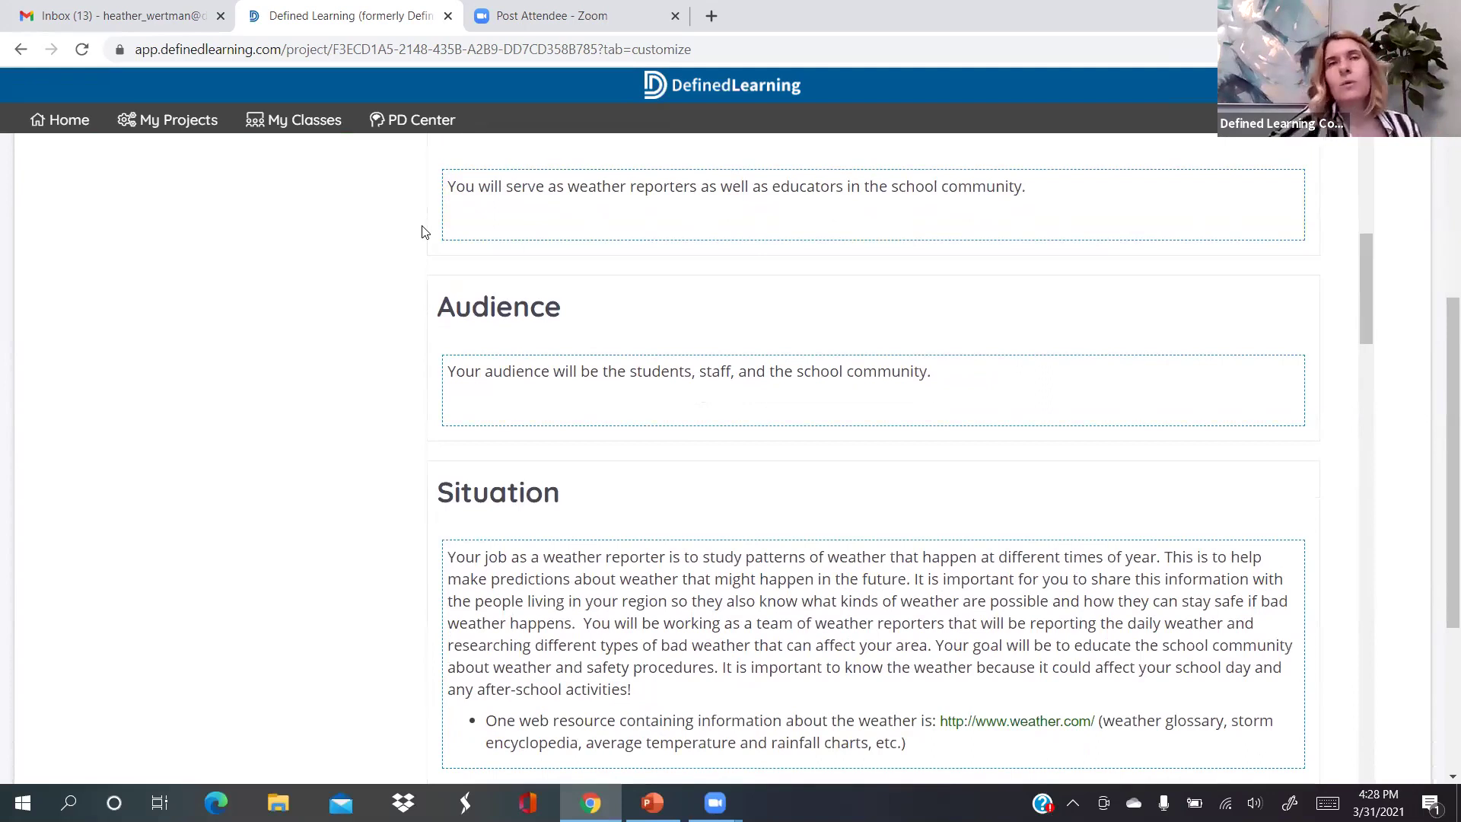
scroll(424, 231, "down", 4)
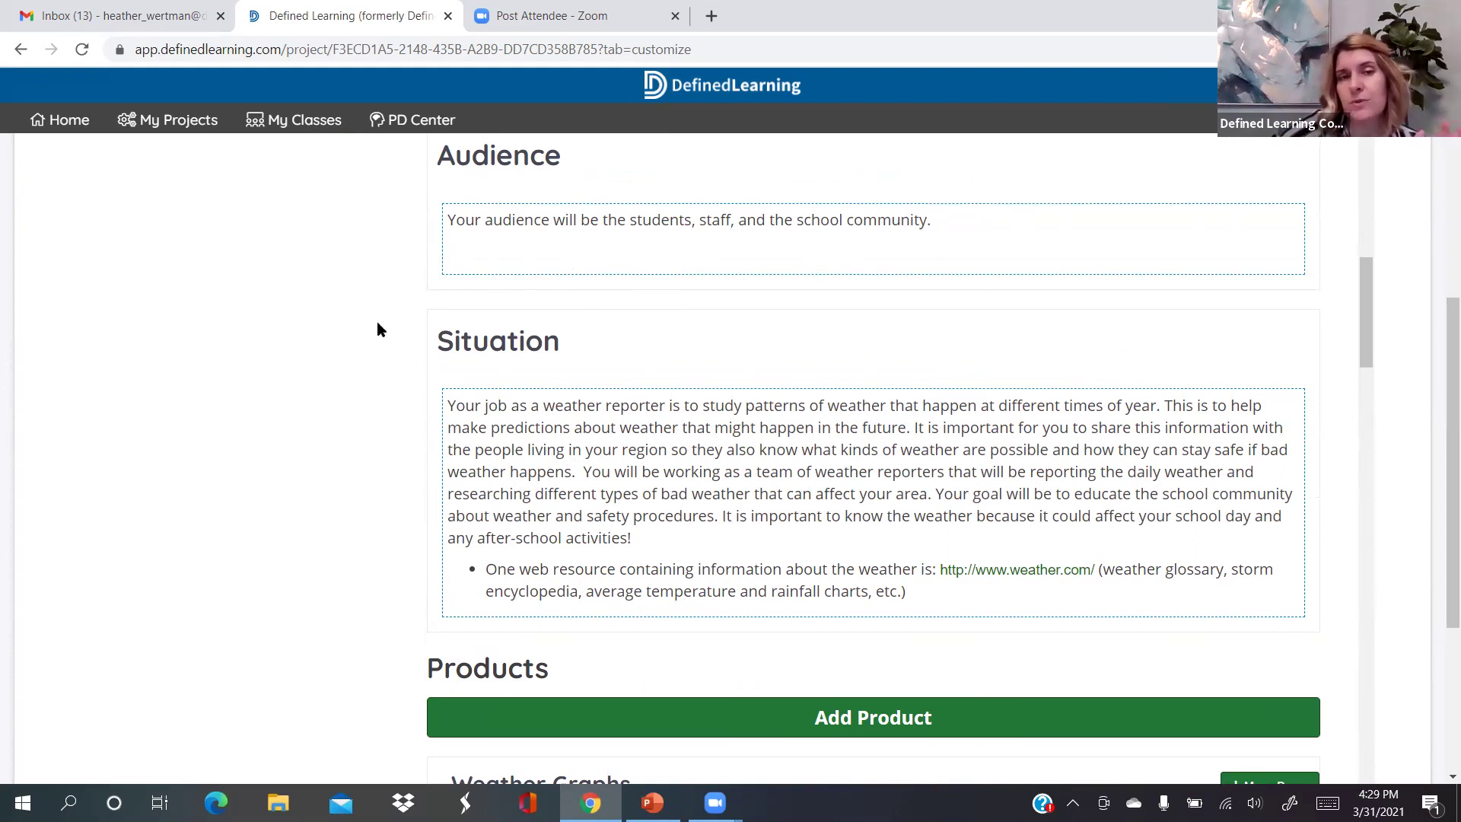
scroll(383, 365, "down", 1)
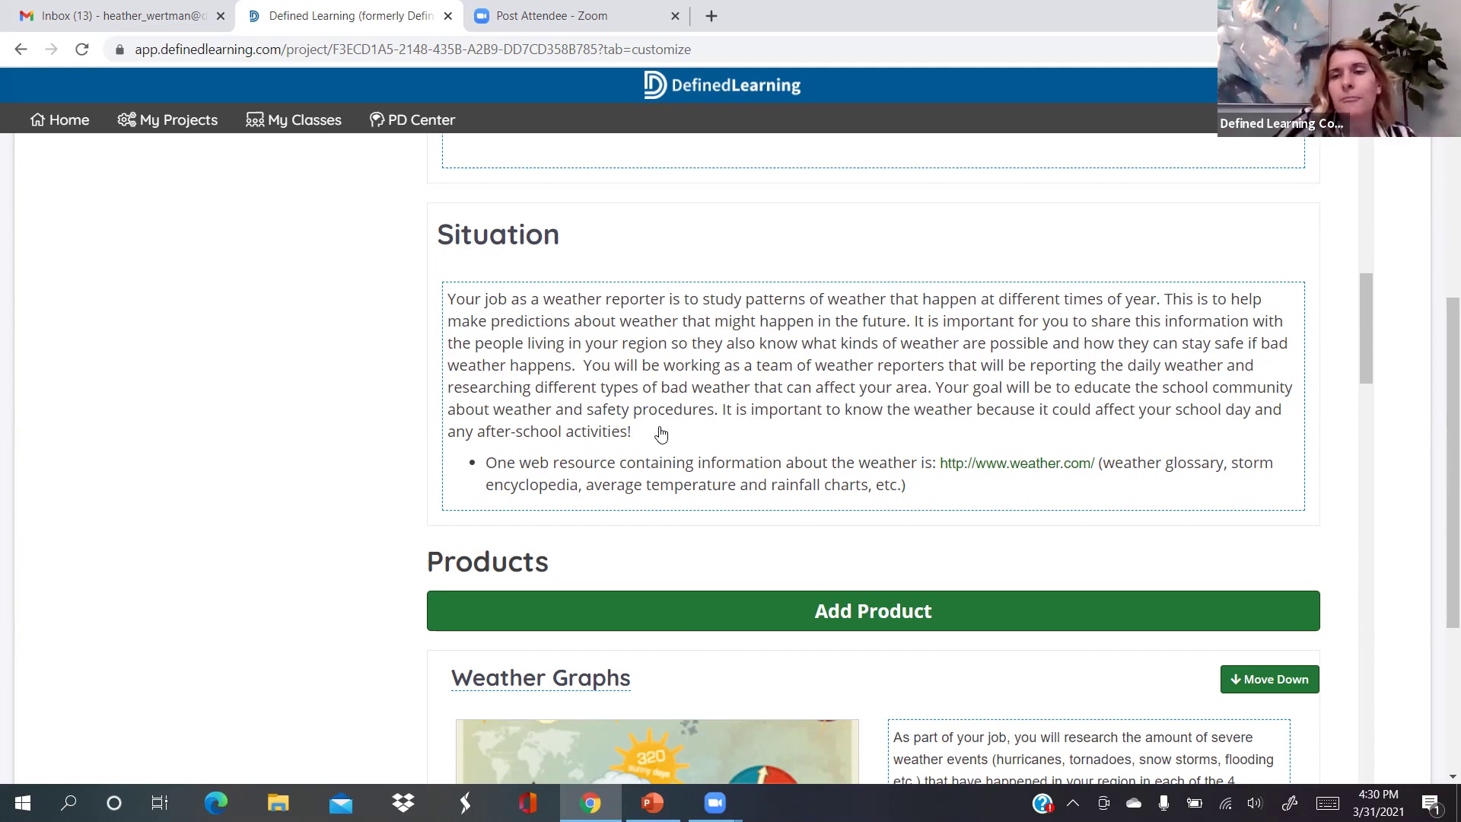
scroll(660, 432, "down", 1)
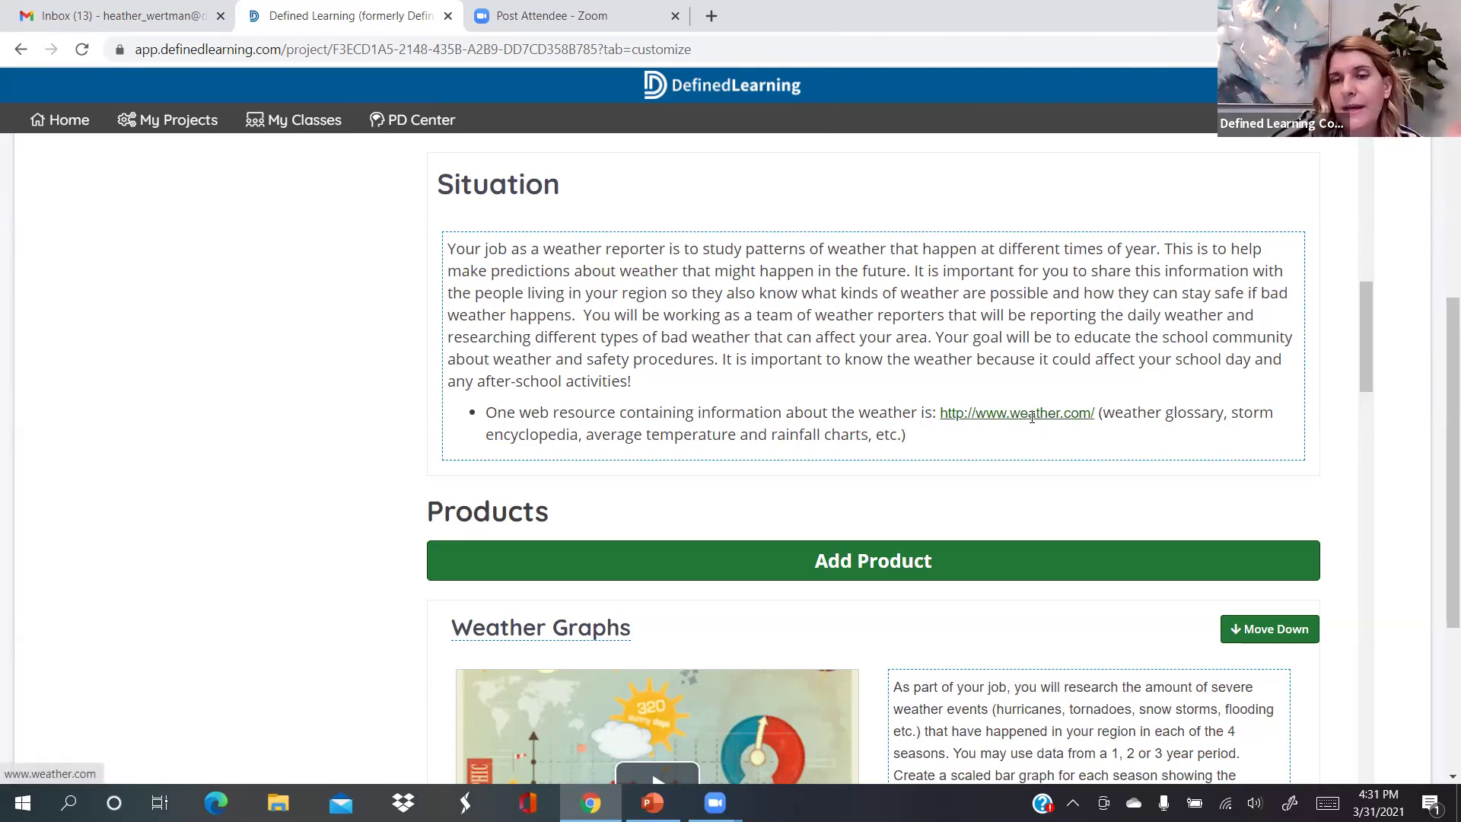
left_click(1032, 416)
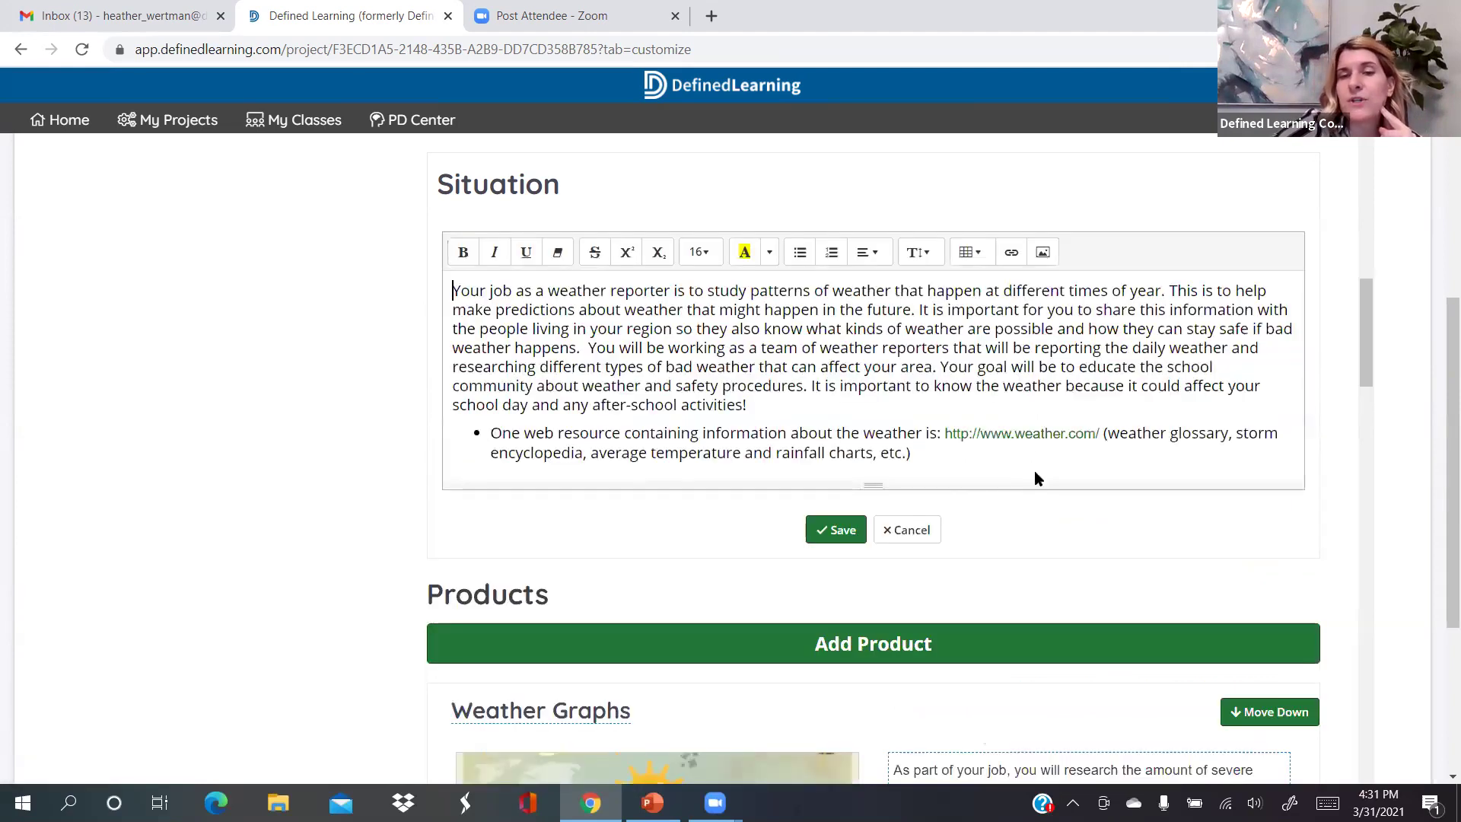
left_click(1034, 473)
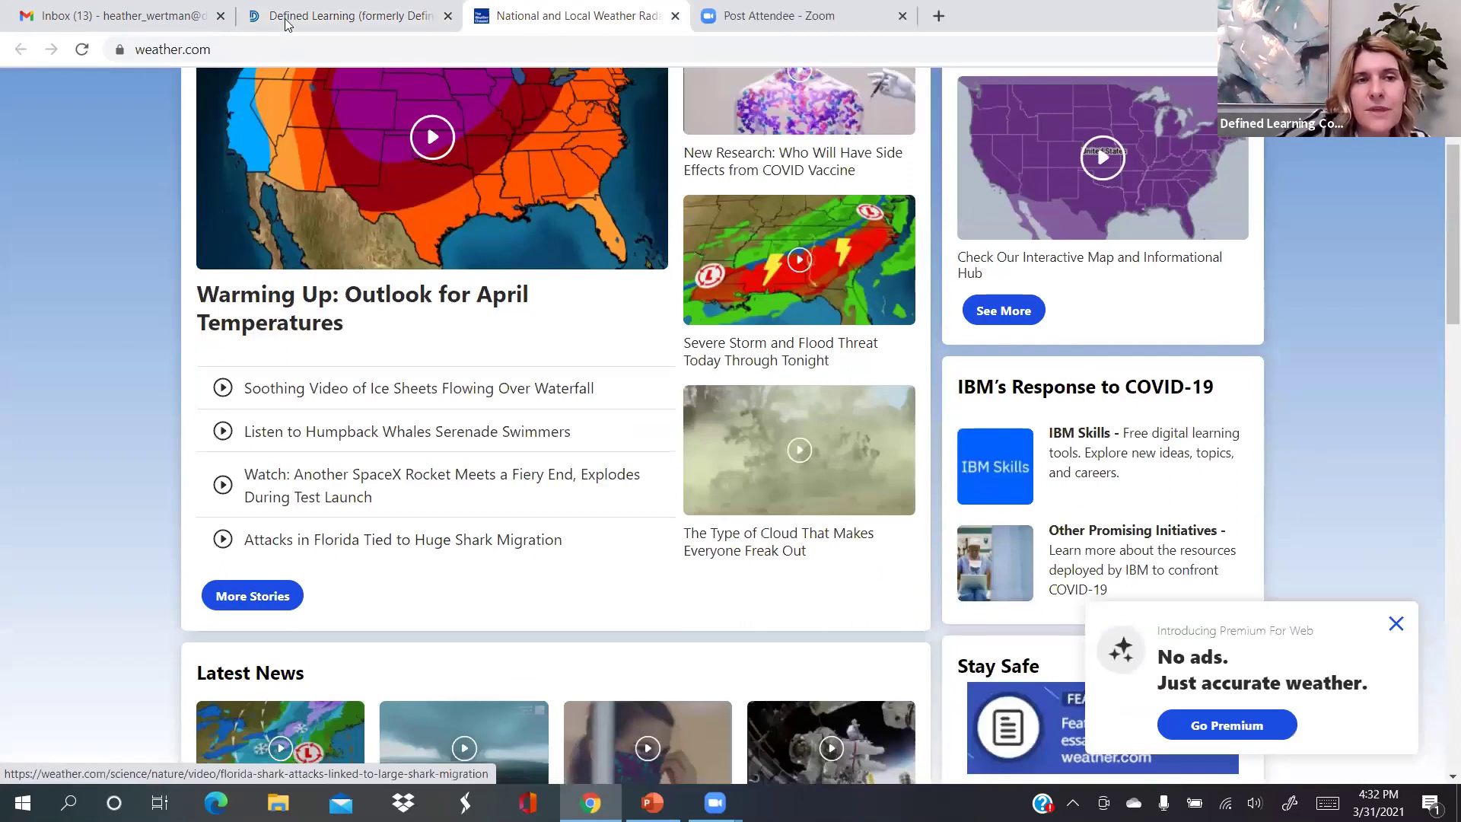
Scroll to the Weather Today Across the Country map, then switch back to Defined Learning
scroll(608, 479, "down", 6)
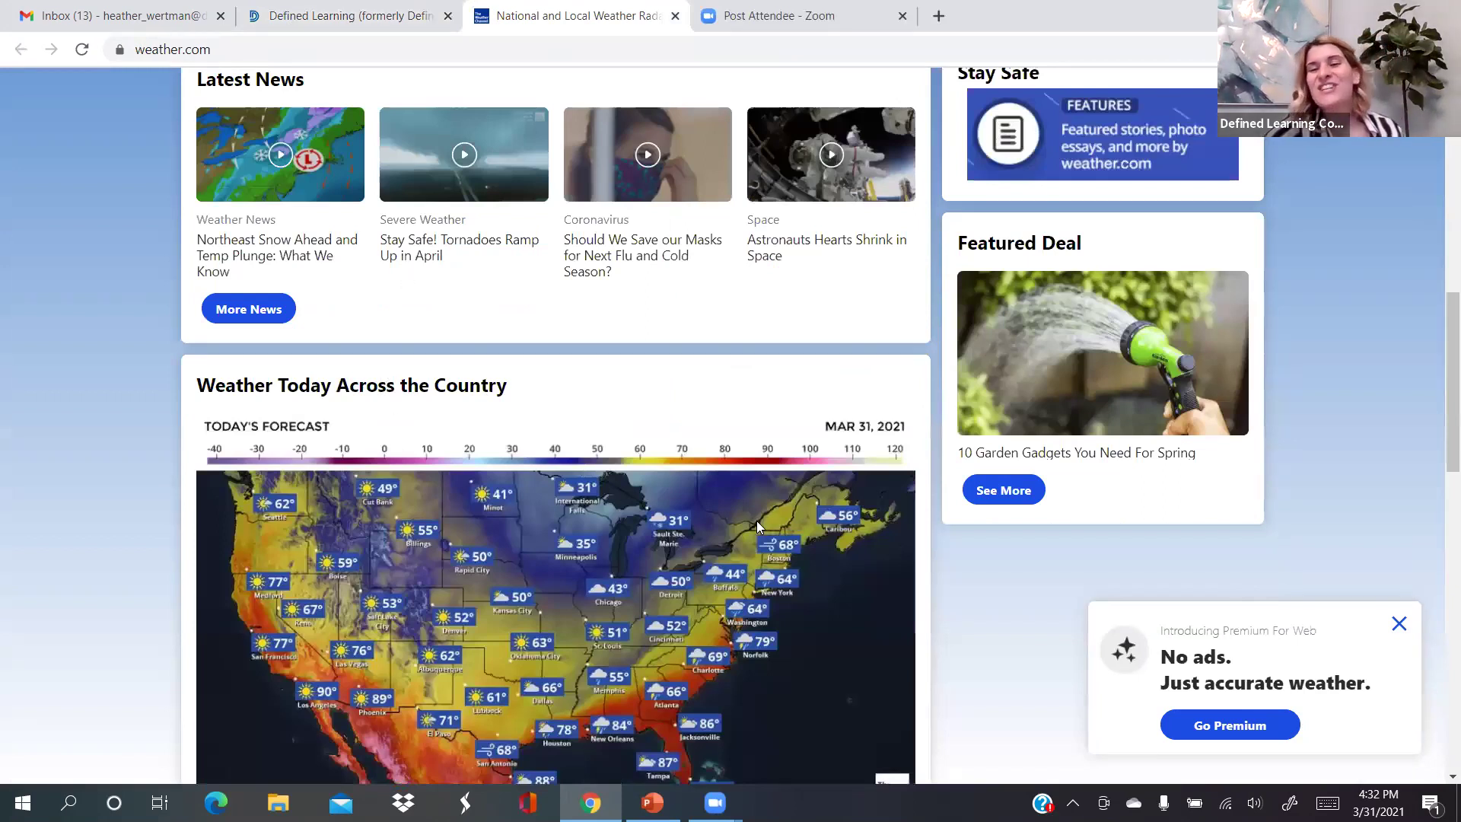
key("ctrl+shift+Tab")
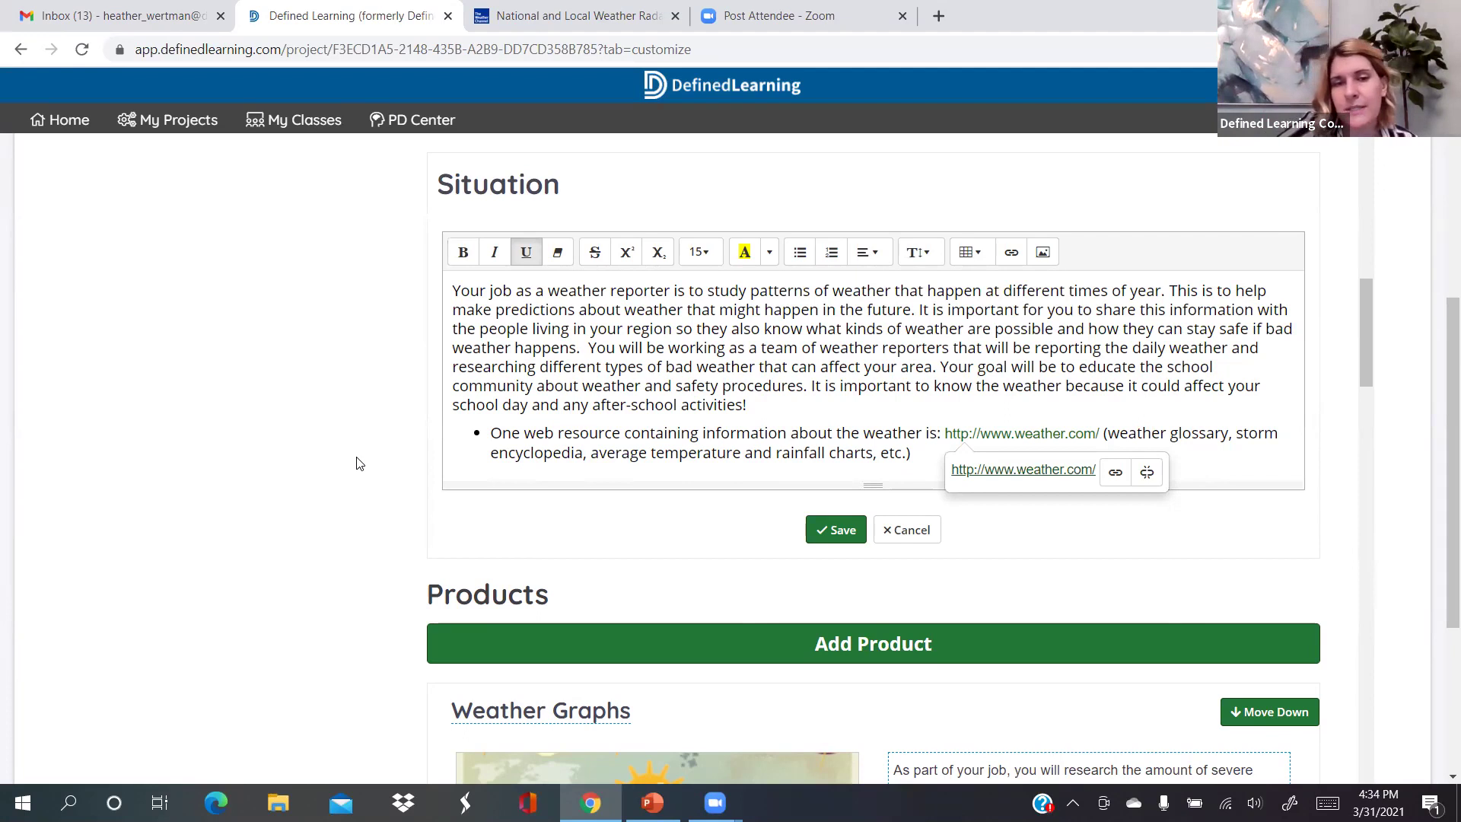
Scroll down past the Situation text with its weather.com resource link
scroll(376, 463, "down", 1)
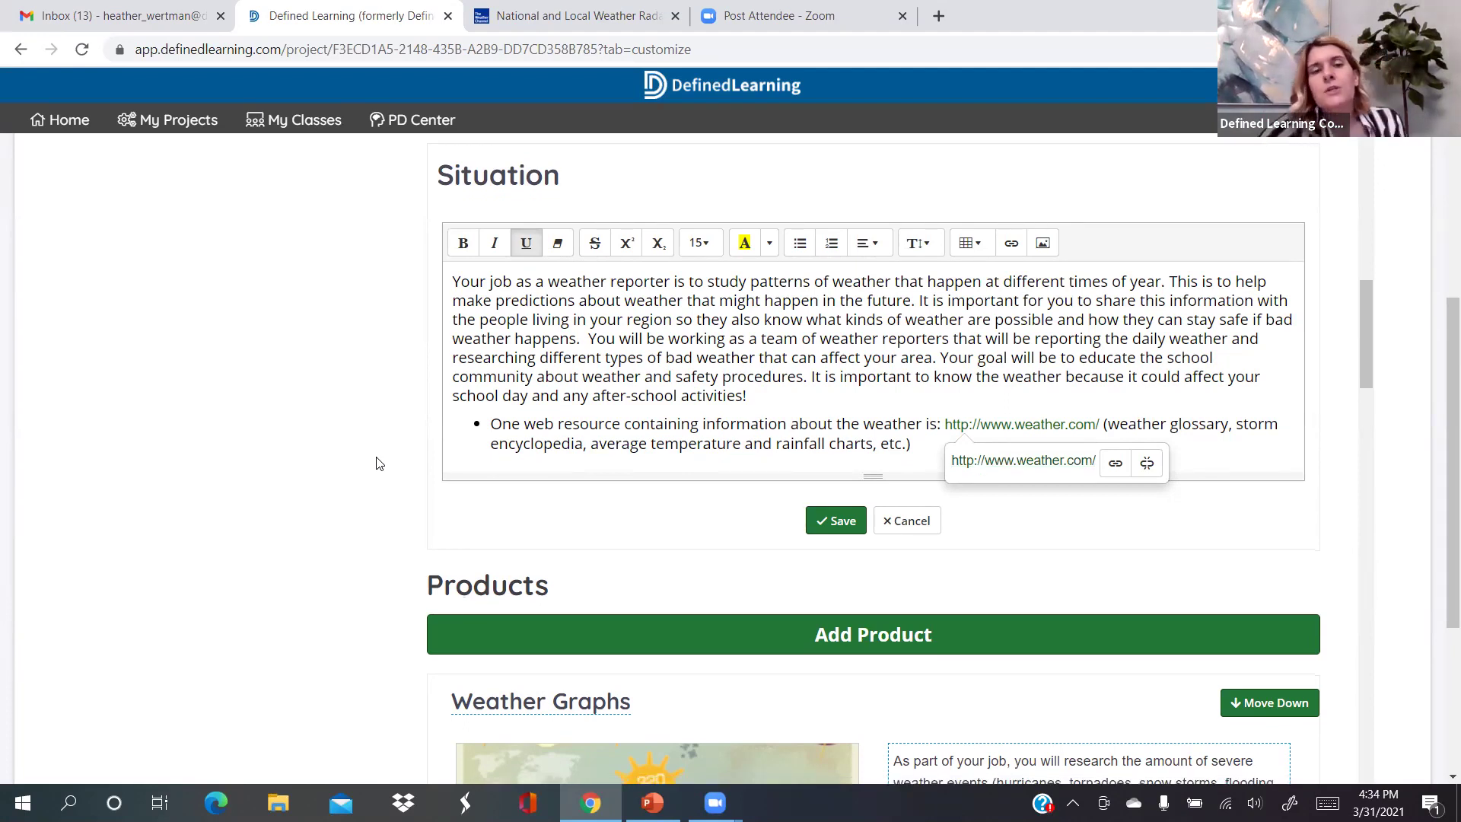
left_click(1079, 424)
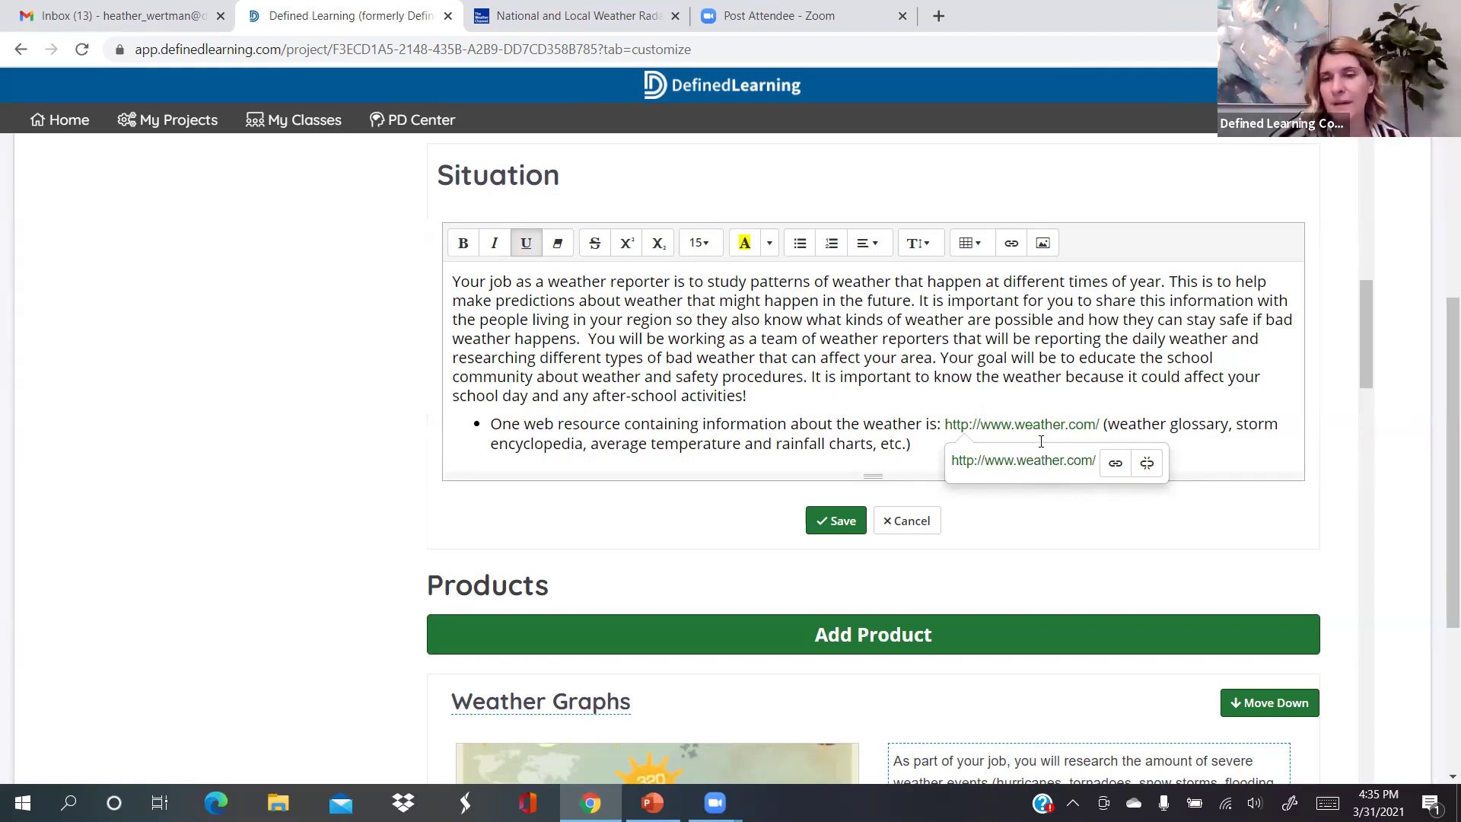
left_click(823, 522)
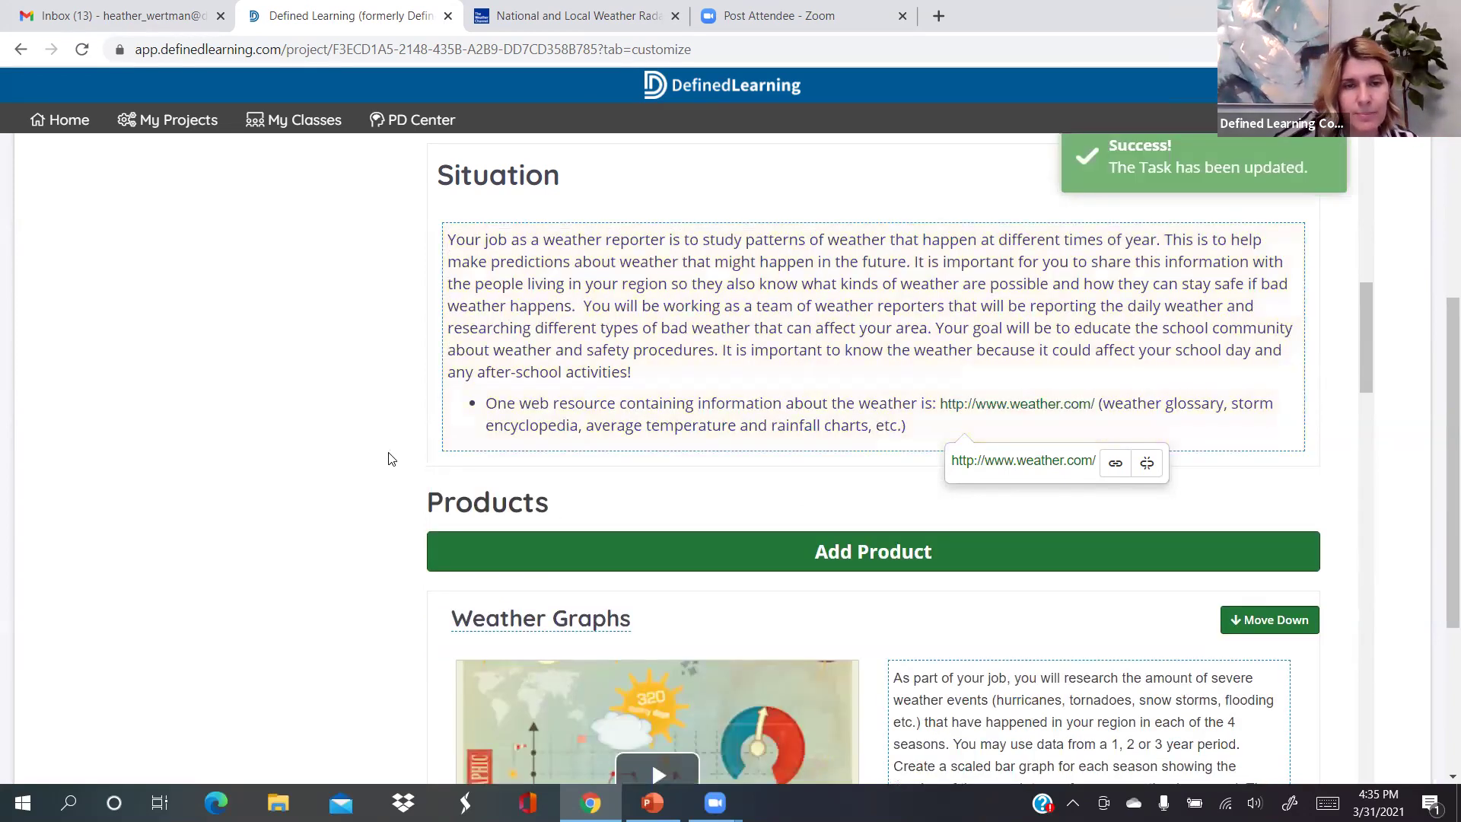
Scroll down to the Products section, where Weather Graphs is listed first
scroll(391, 458, "down", 3)
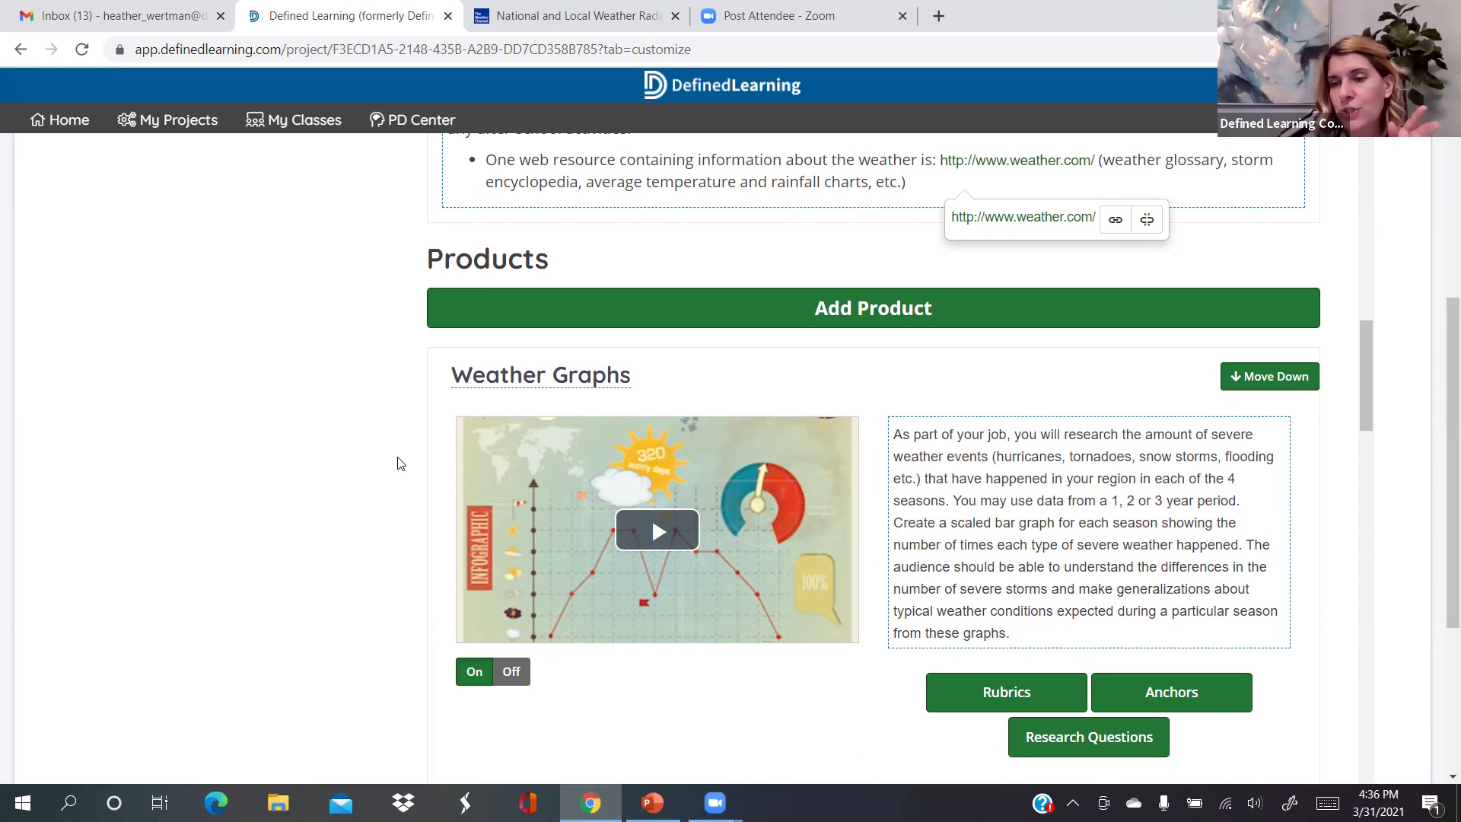
scroll(397, 463, "down", 1)
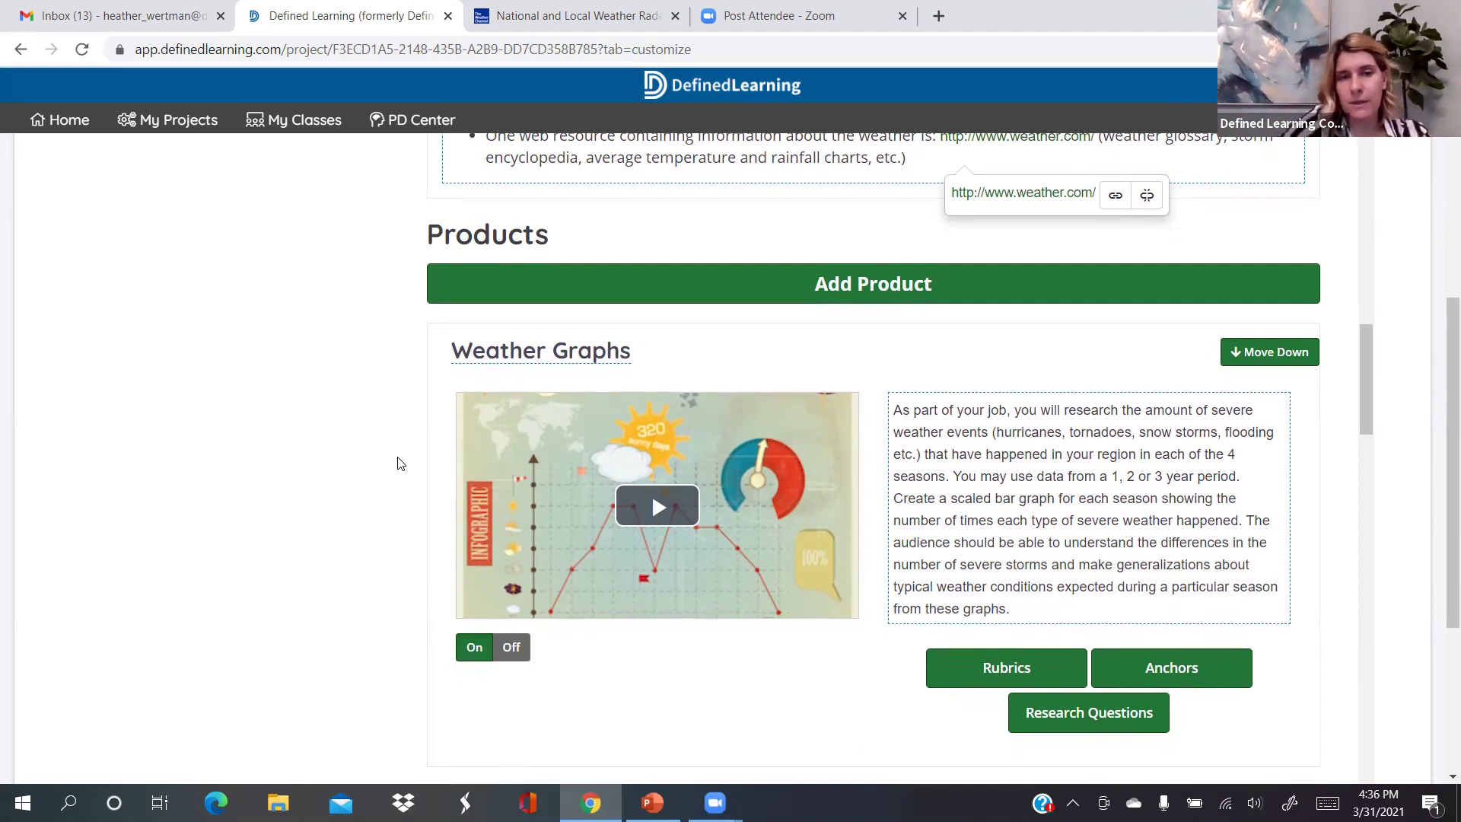
scroll(397, 463, "down", 2)
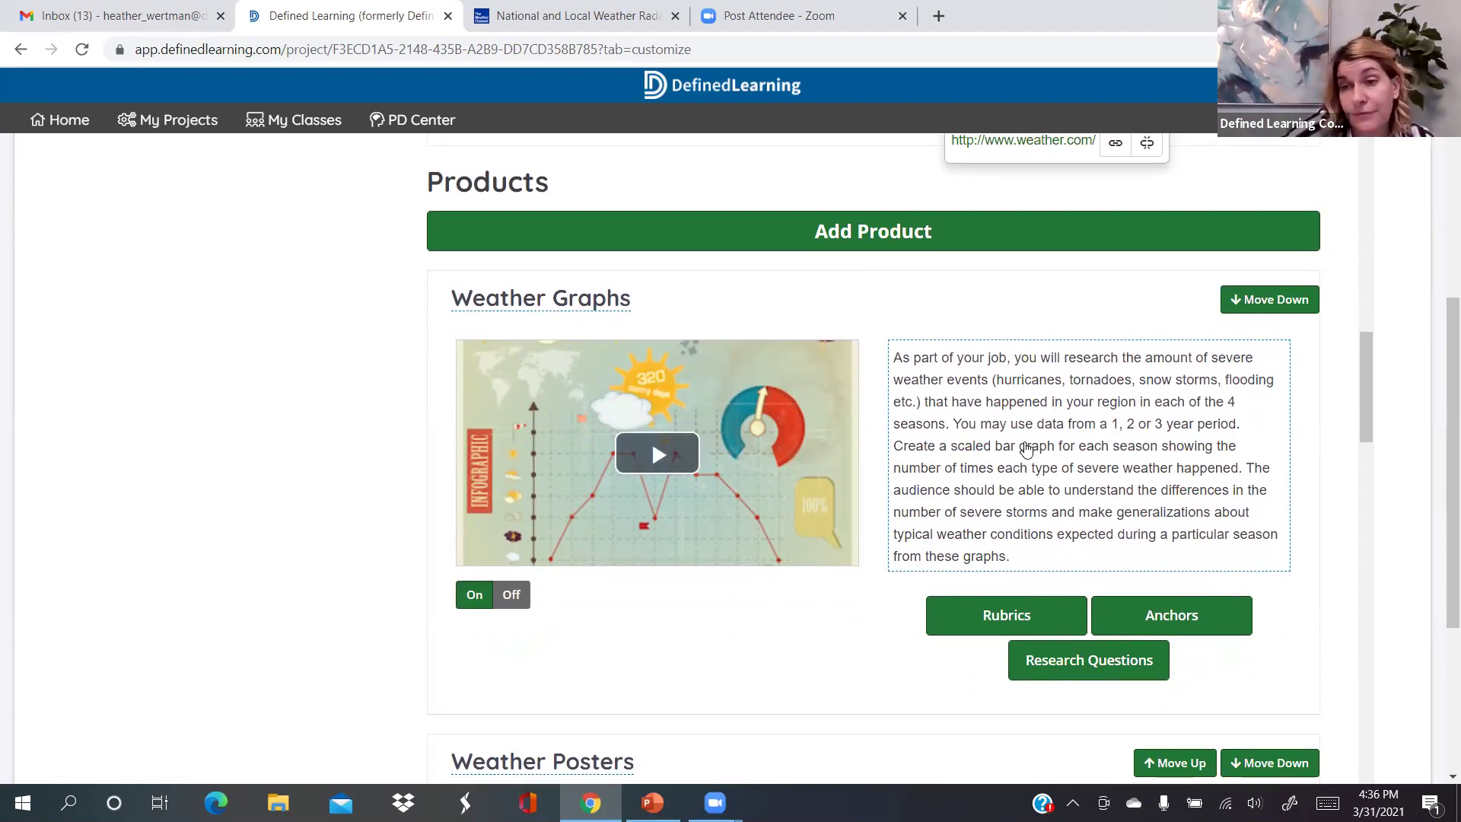
scroll(387, 456, "down", 3)
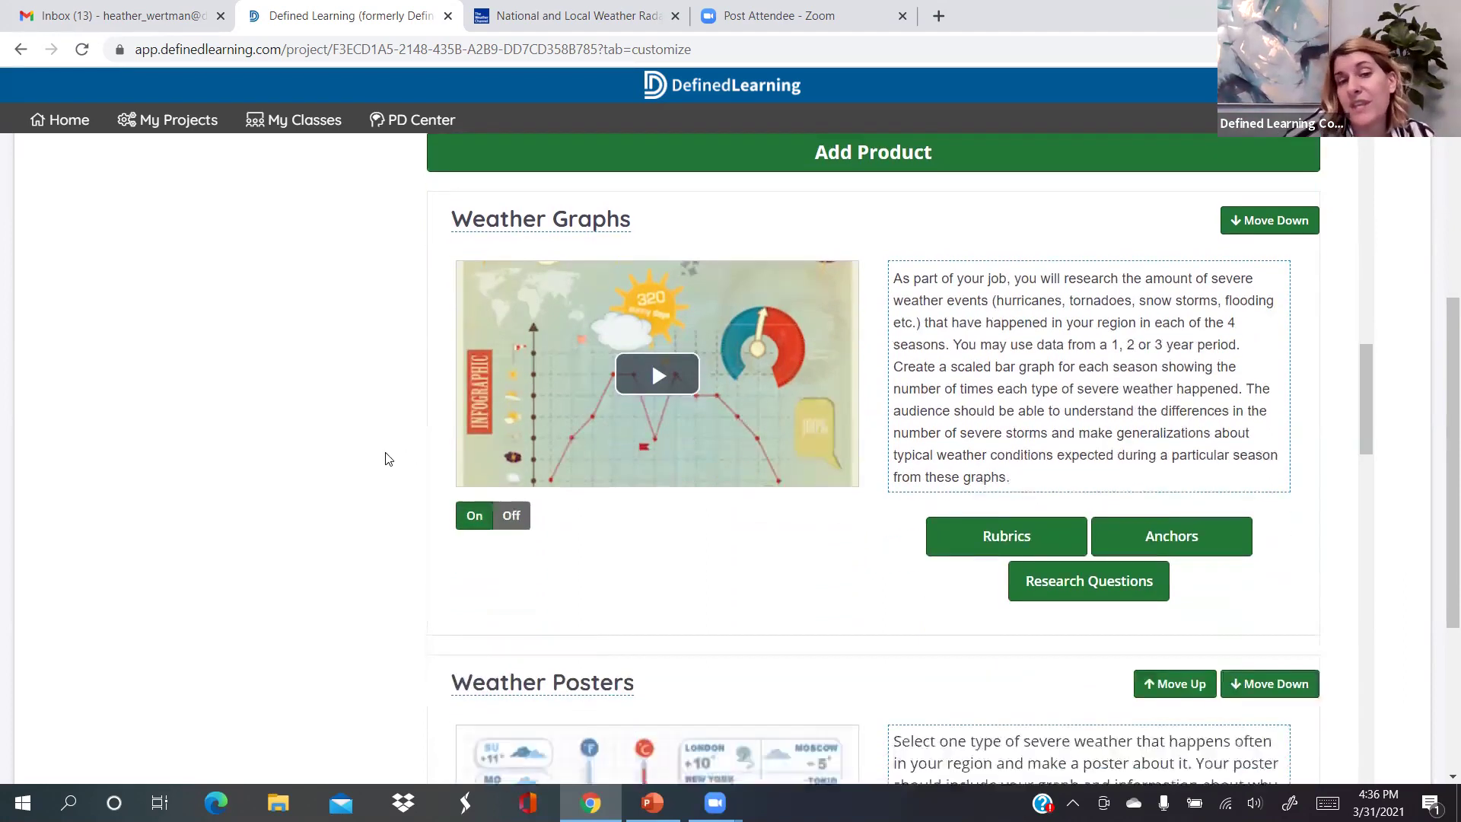
scroll(386, 456, "down", 1)
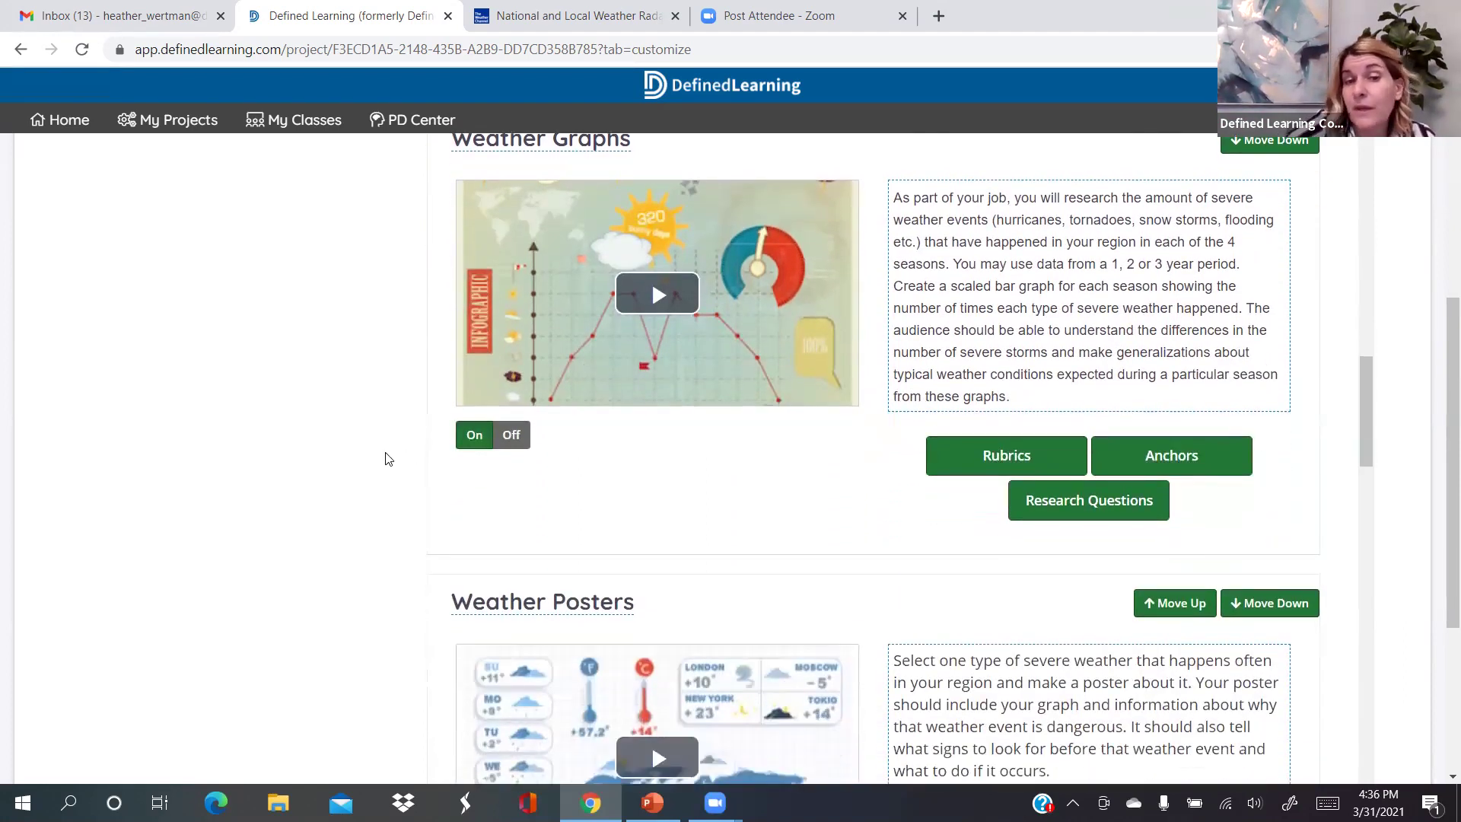
scroll(387, 458, "down", 5)
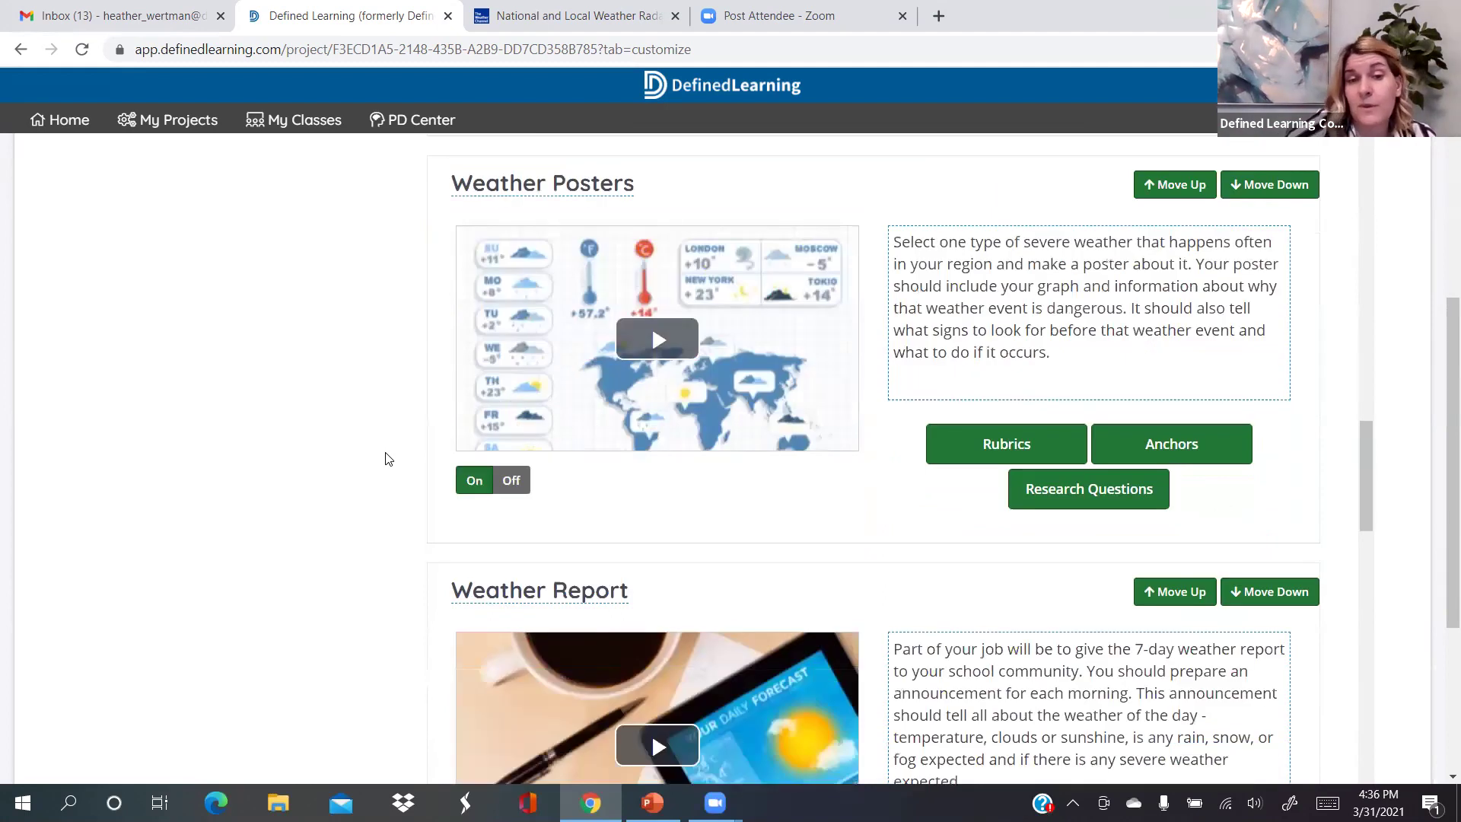
scroll(387, 458, "down", 6)
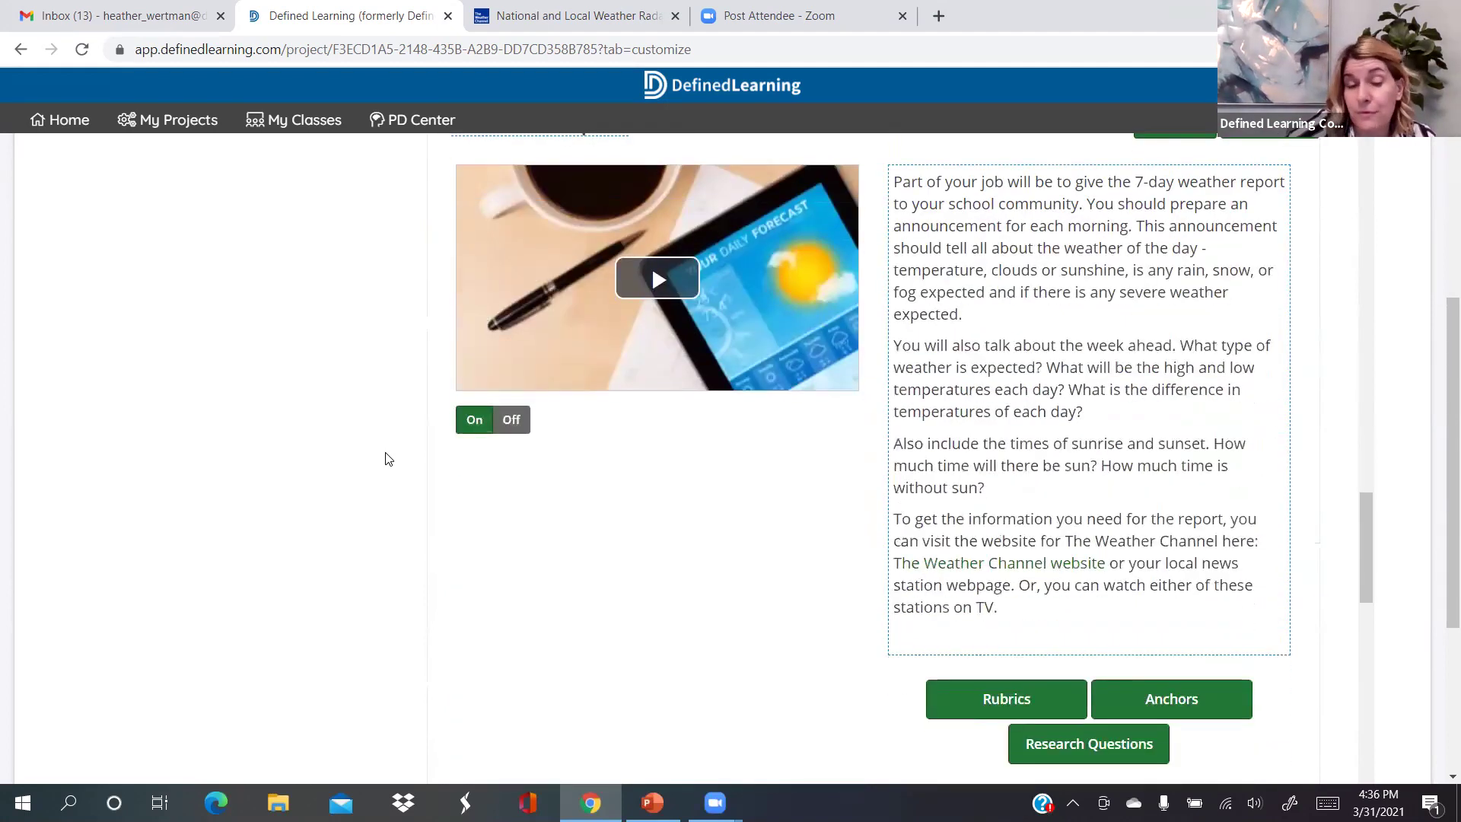
scroll(386, 458, "down", 1)
scroll(387, 458, "down", 8)
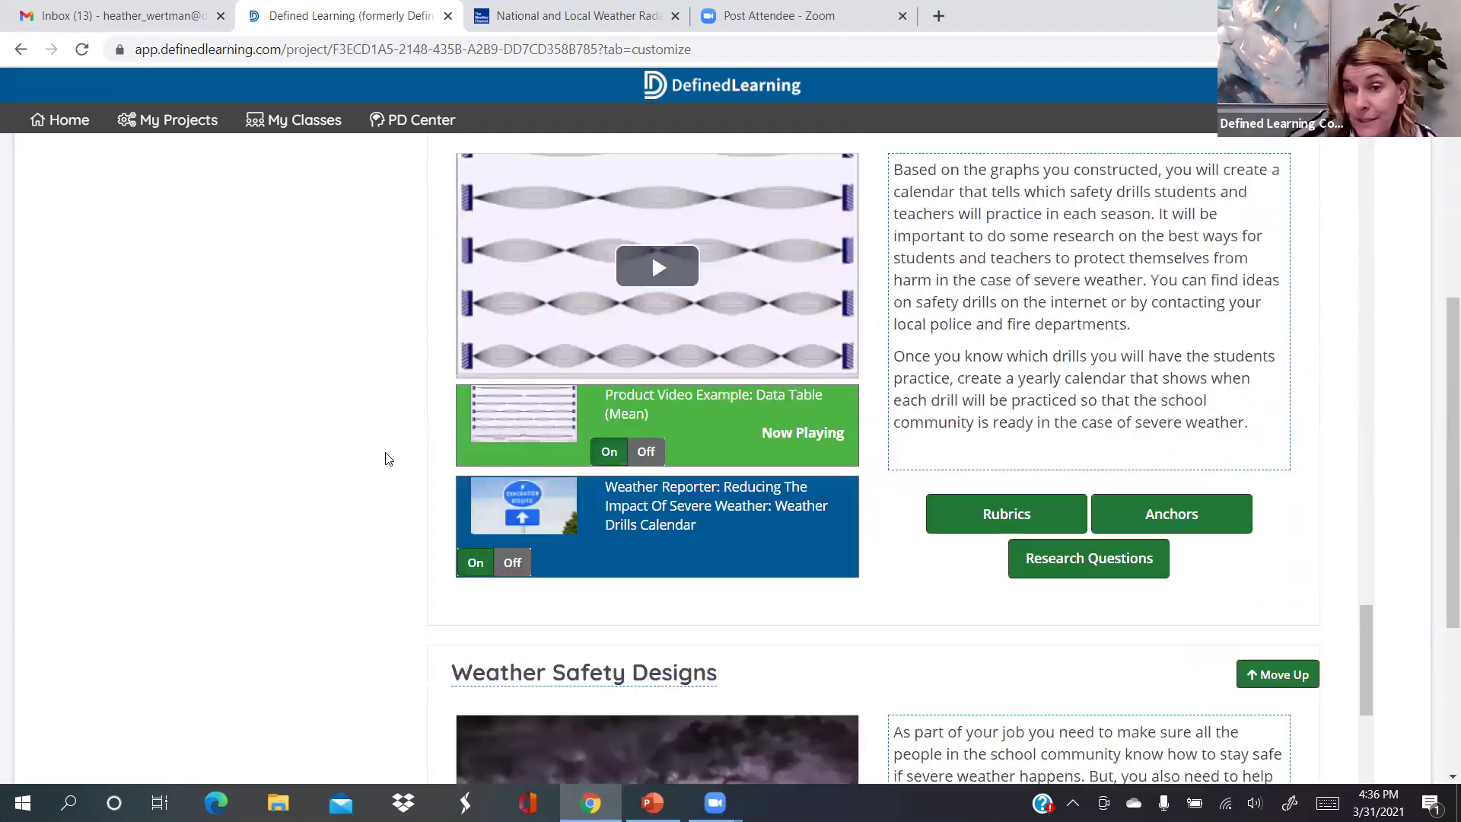
scroll(387, 458, "up", 2)
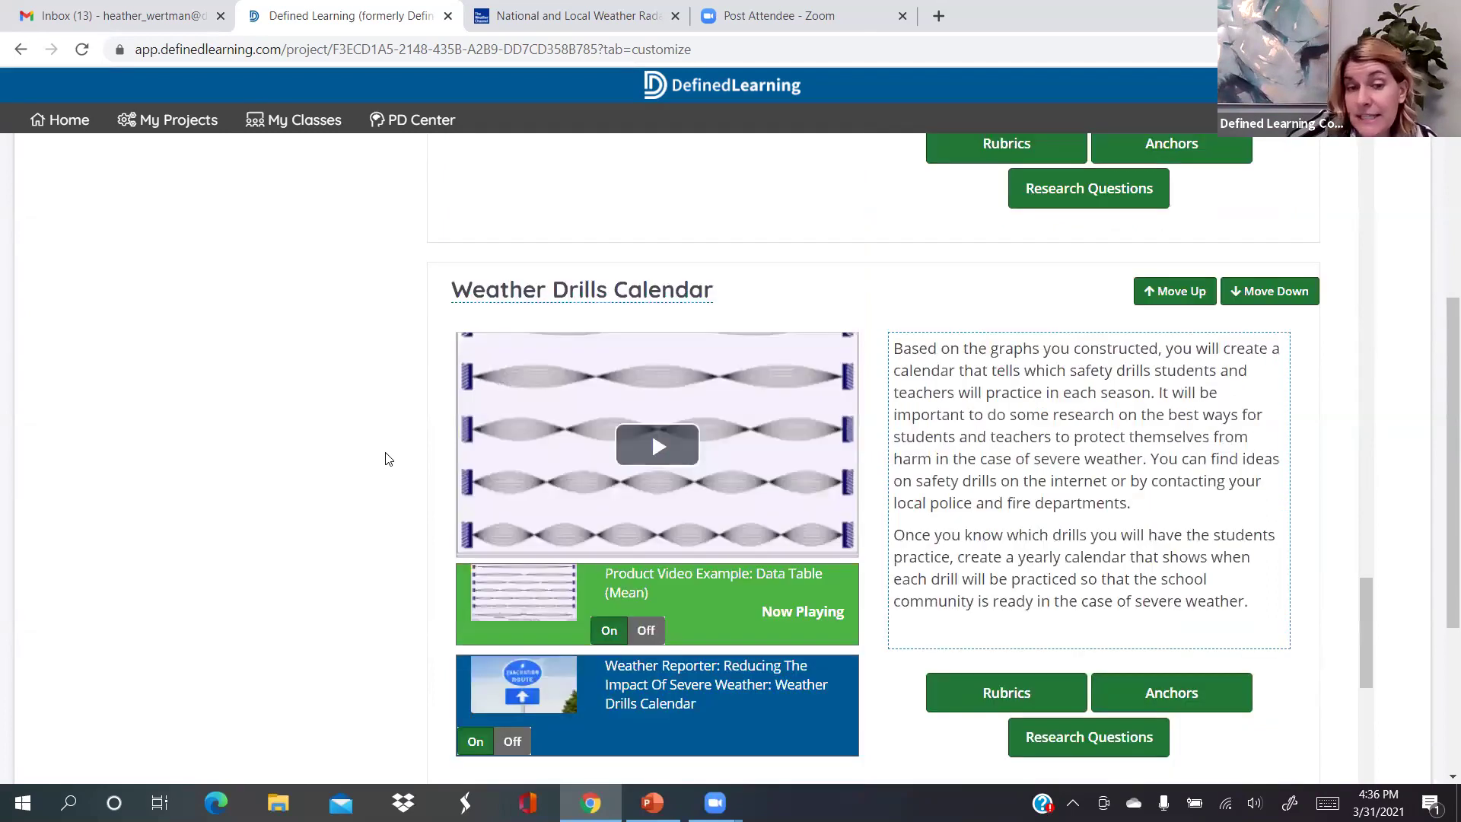
scroll(387, 458, "down", 4)
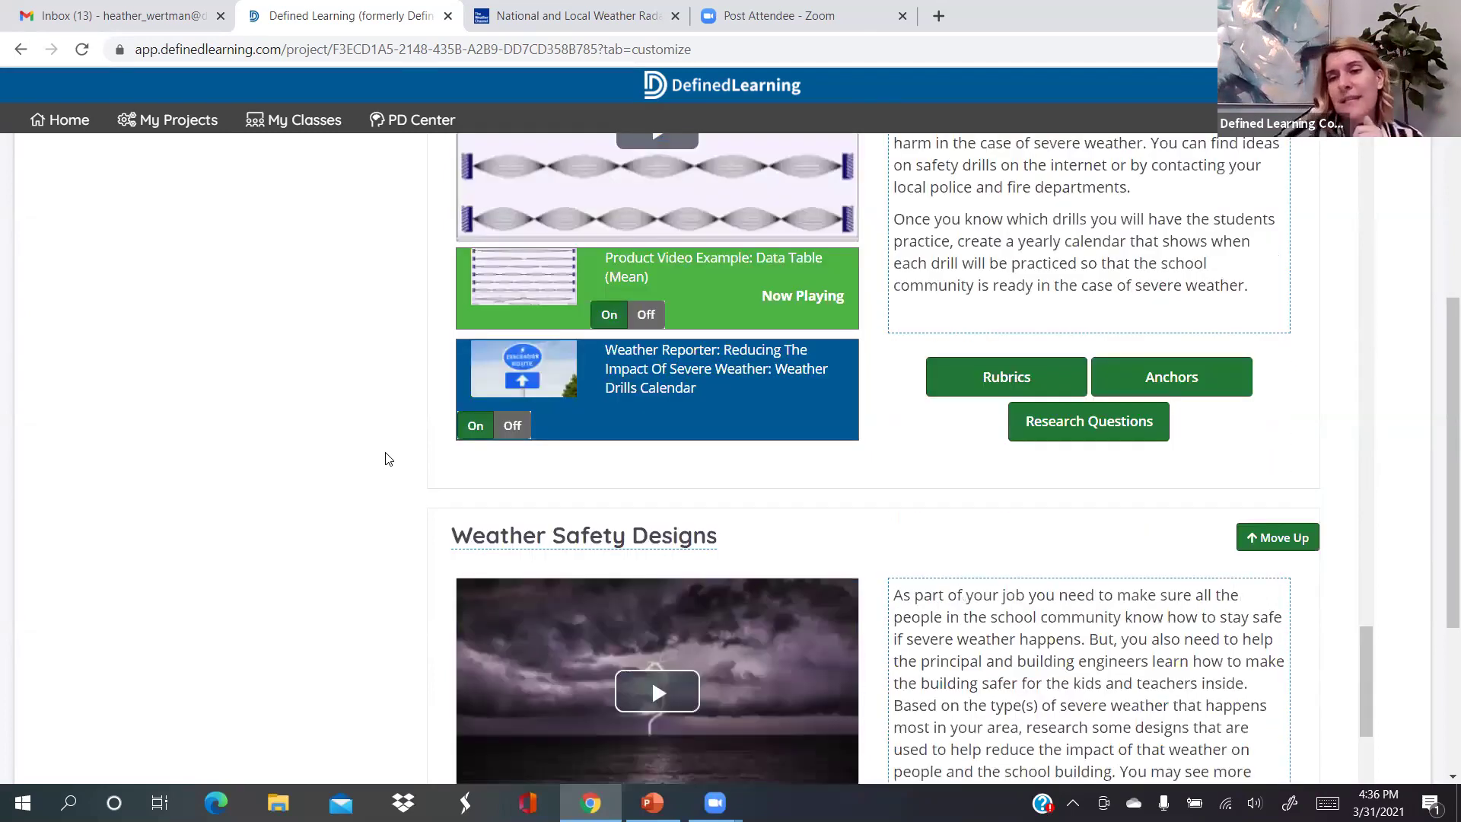
scroll(386, 458, "down", 6)
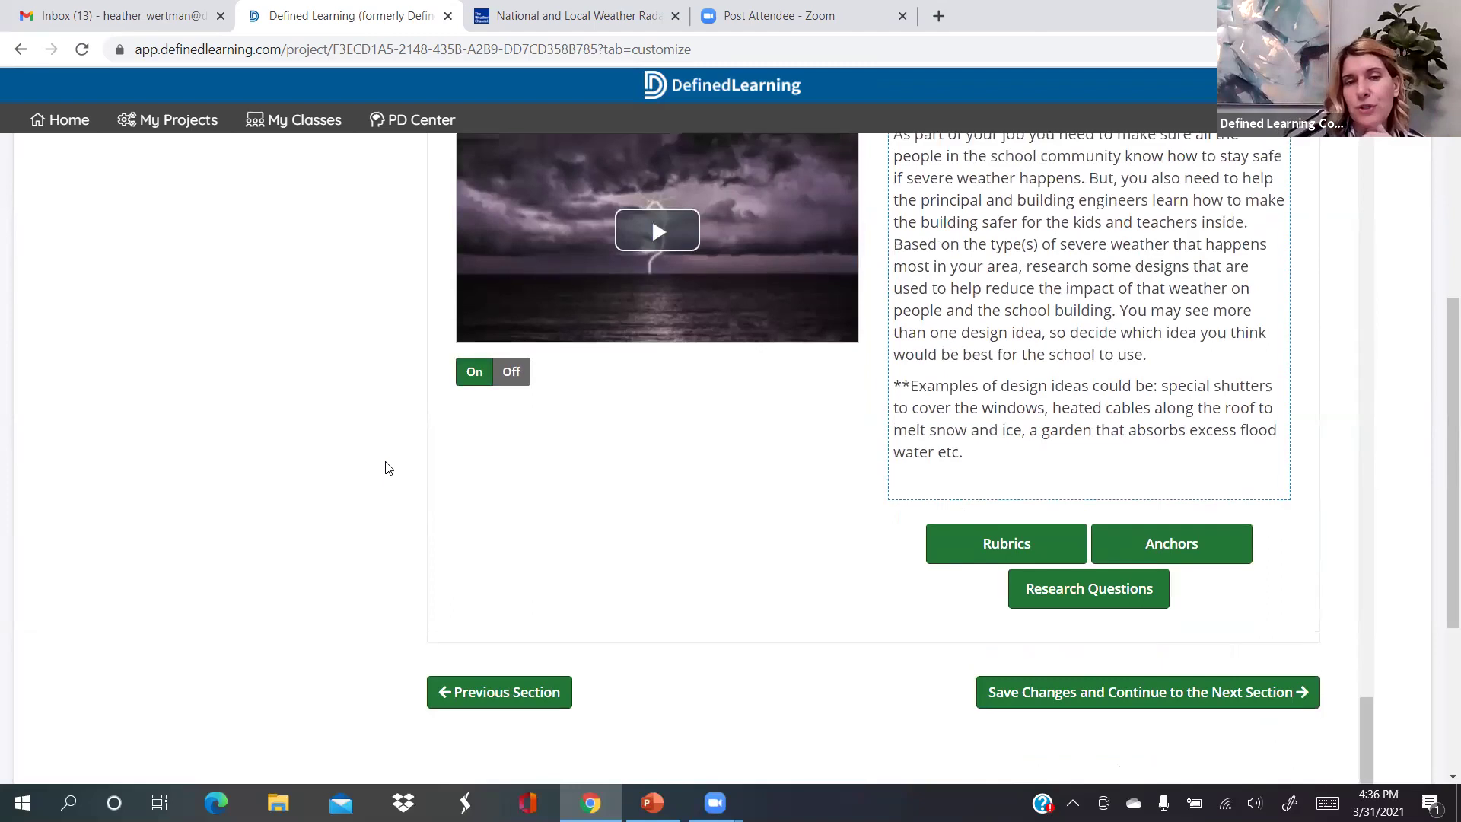
scroll(387, 468, "up", 2)
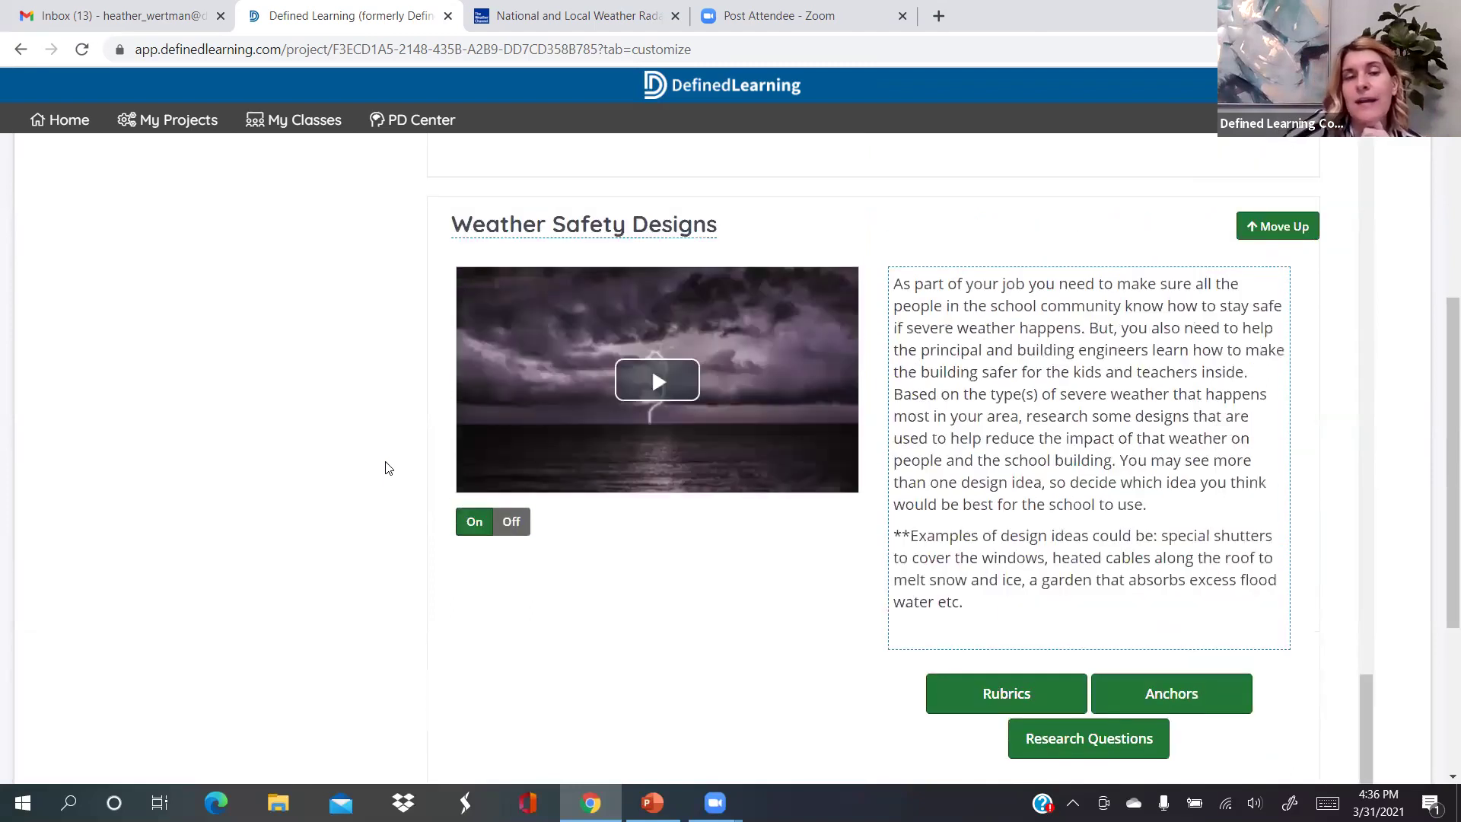
scroll(387, 468, "up", 8)
scroll(387, 468, "down", 3)
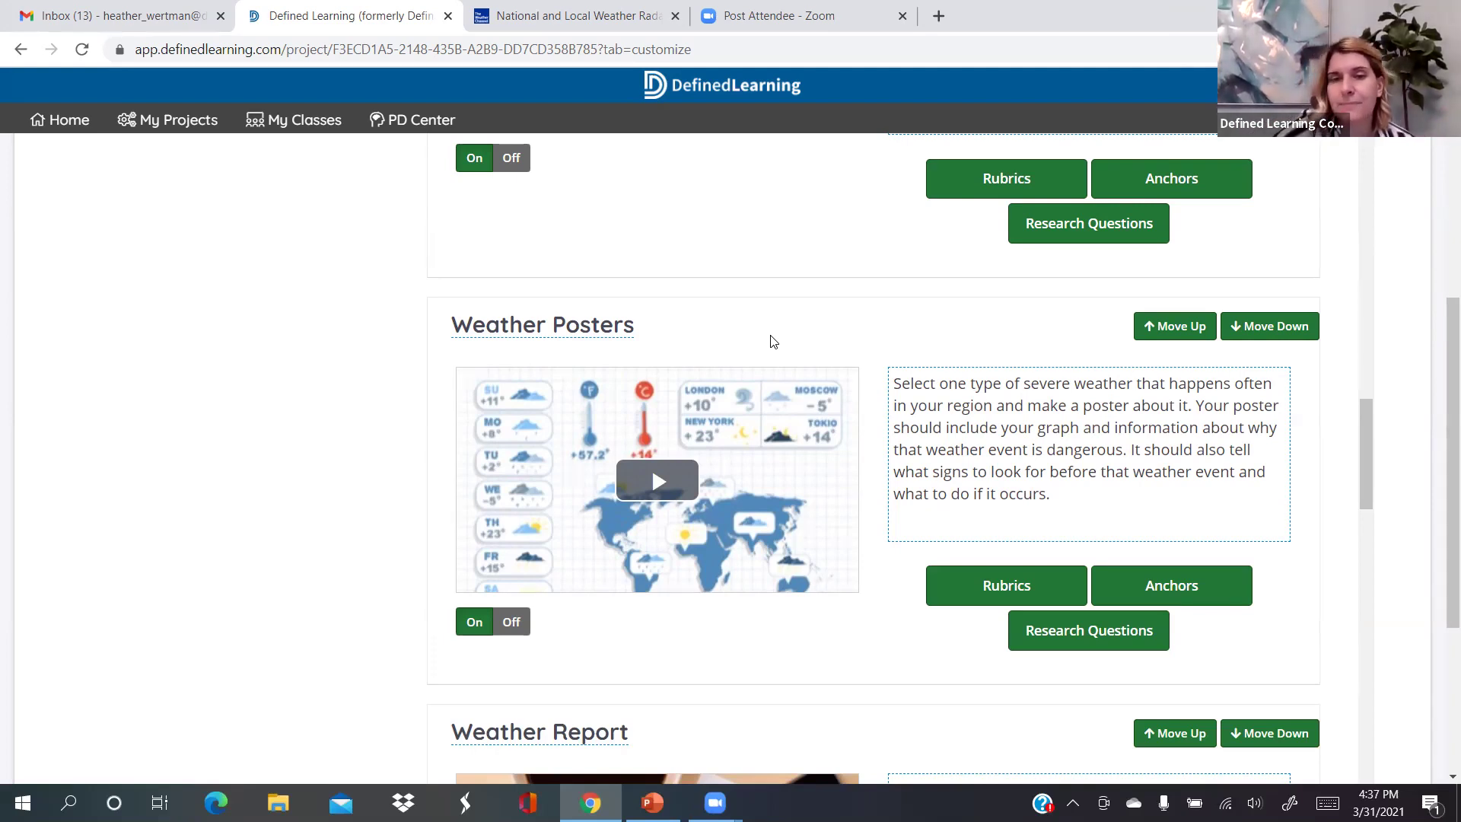
Start the Weather Graphs product video, then pause it a few seconds in
scroll(773, 341, "up", 2)
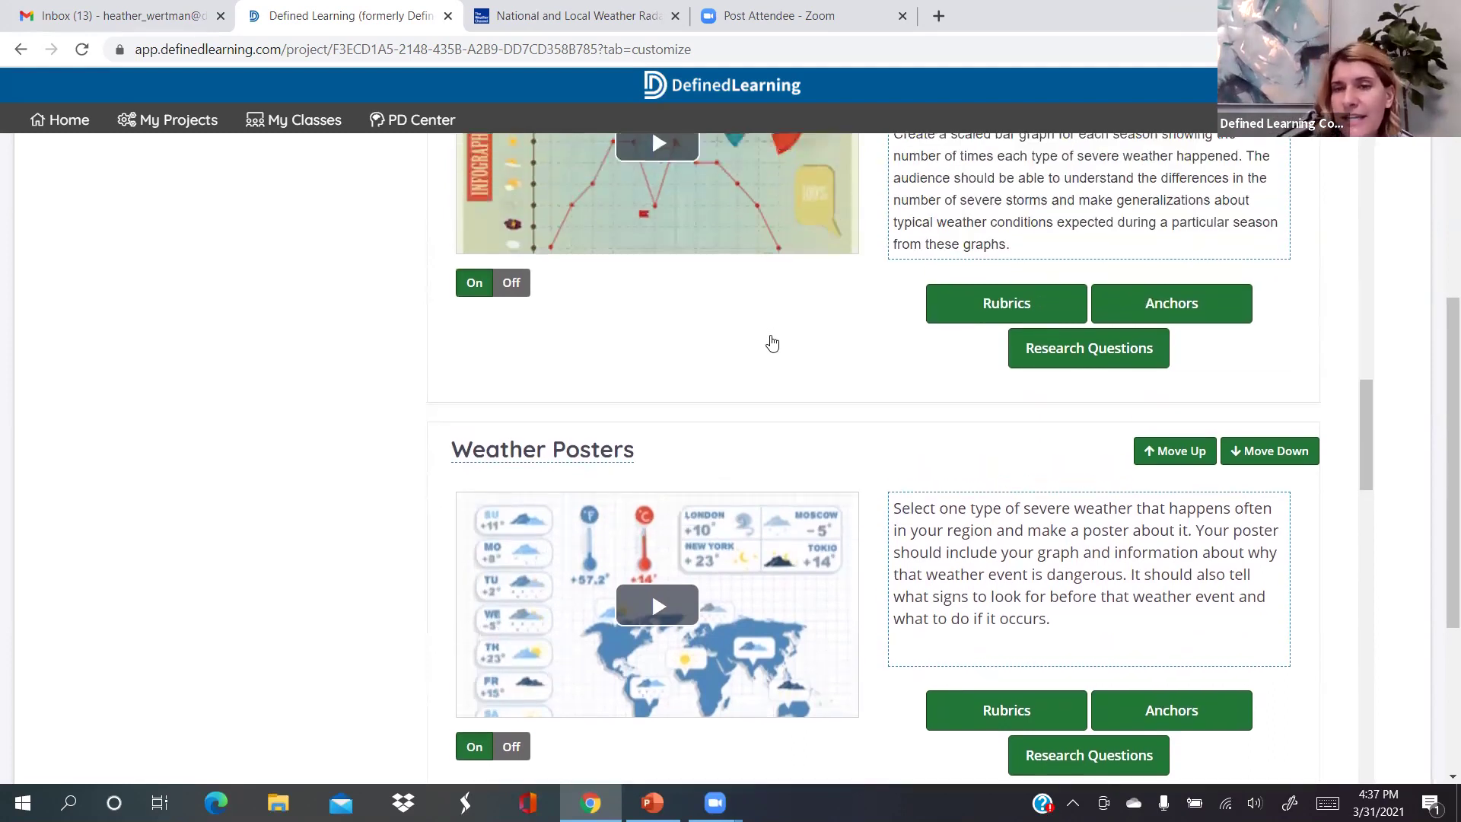
scroll(773, 342, "up", 1)
scroll(771, 343, "up", 4)
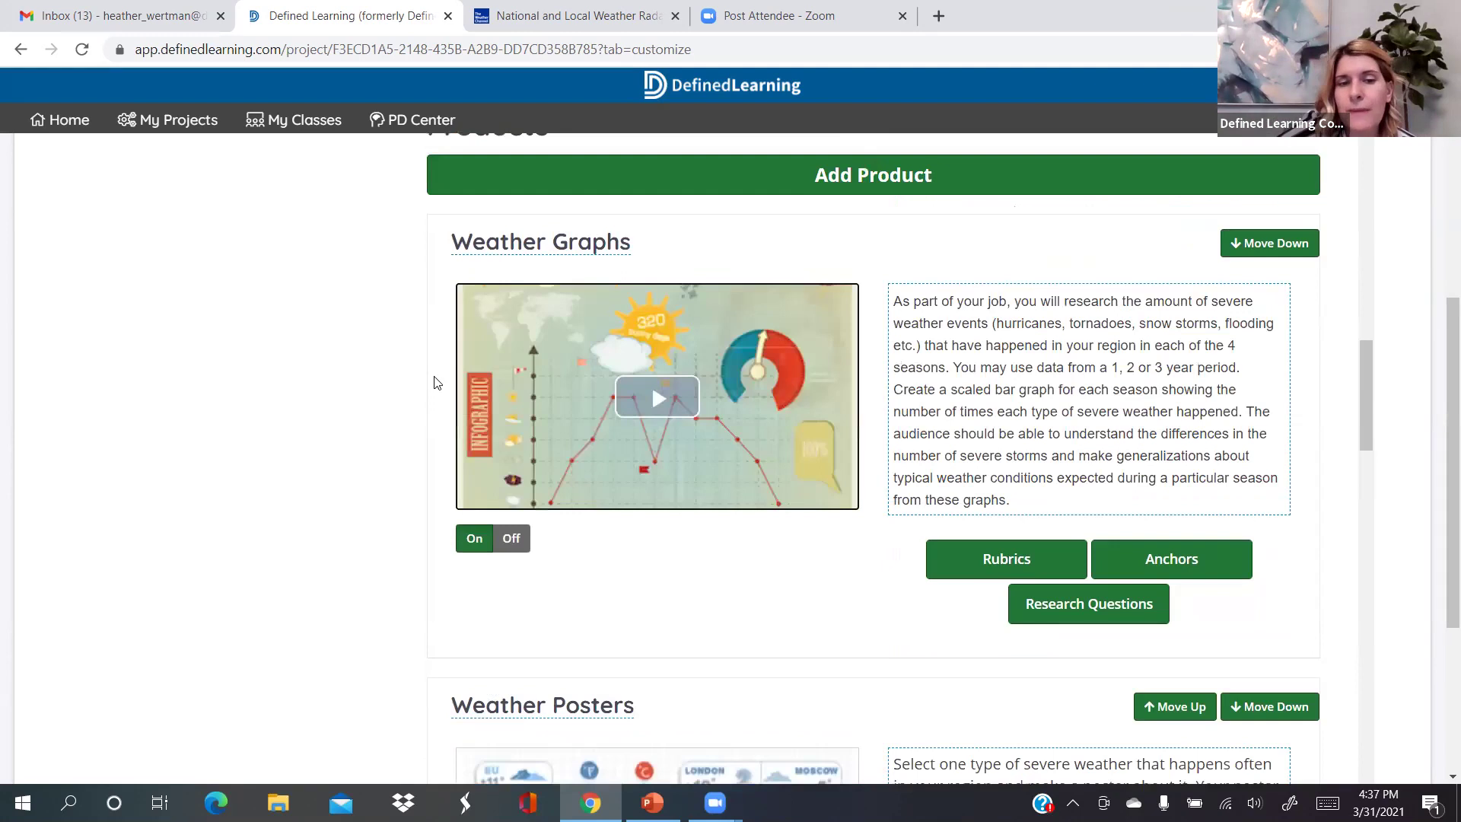
scroll(438, 382, "up", 4)
left_click(819, 616)
scroll(654, 618, "down", 3)
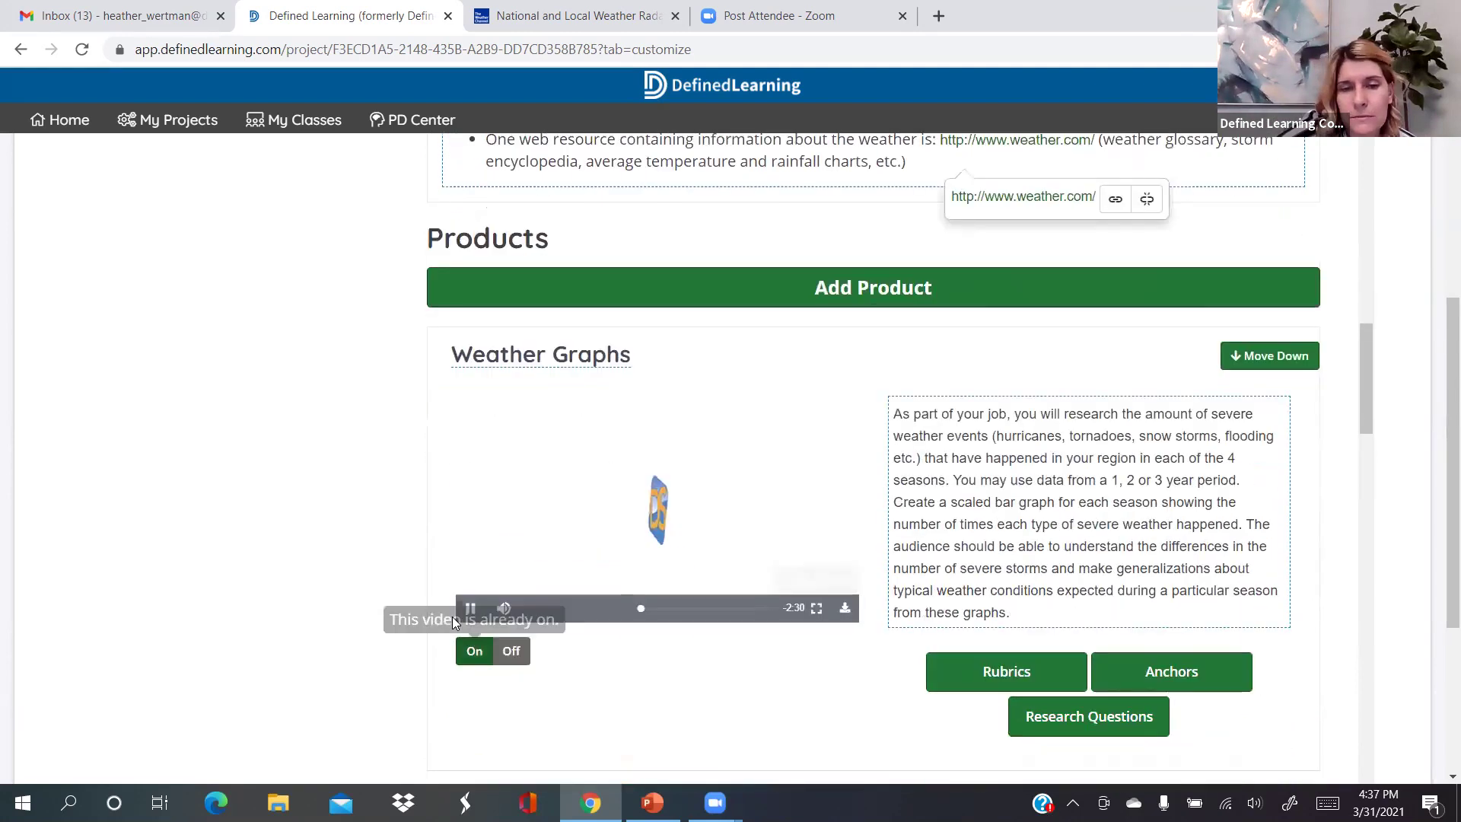
left_click(470, 607)
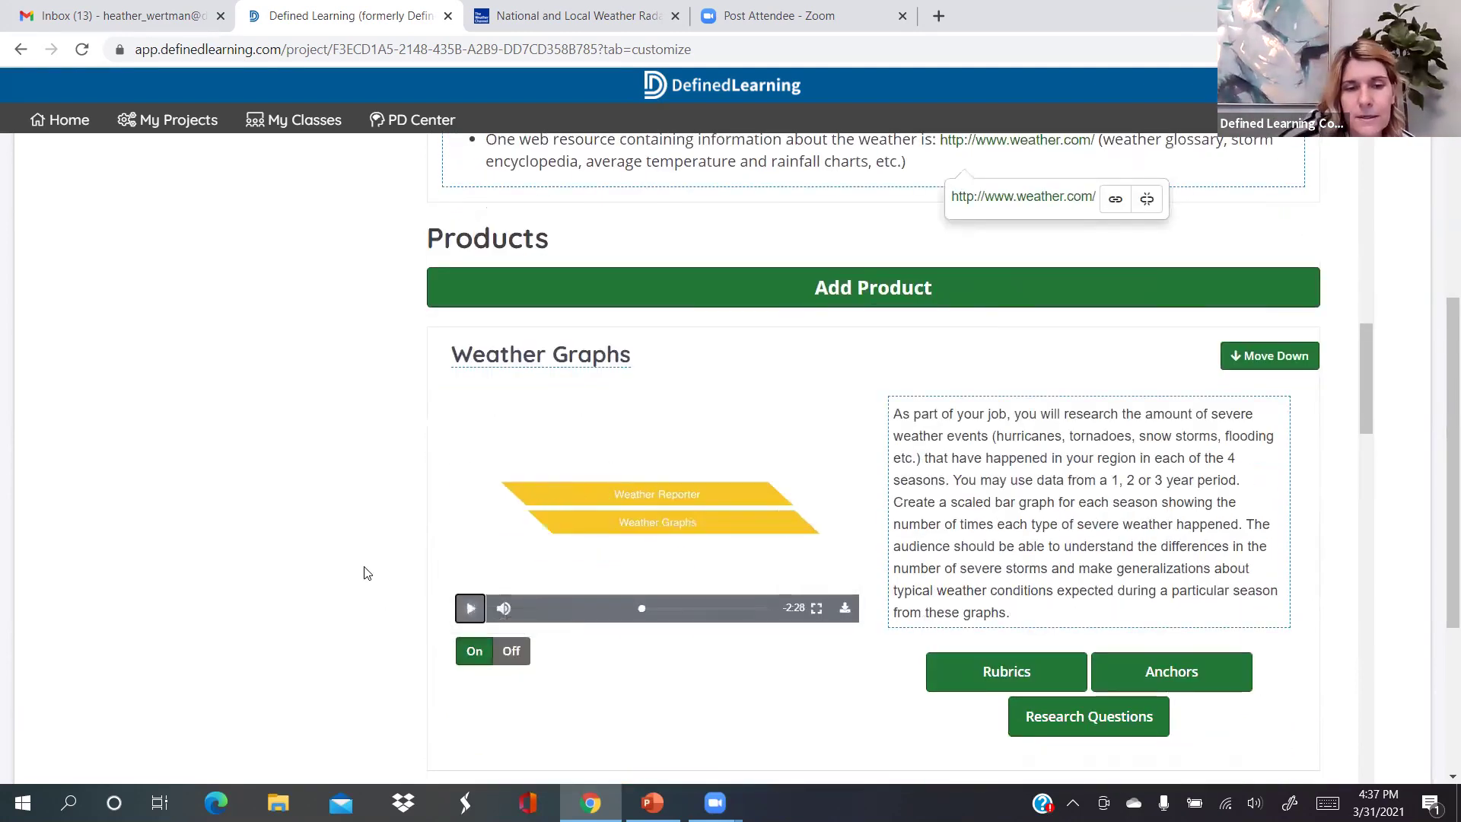
scroll(395, 517, "up", 5)
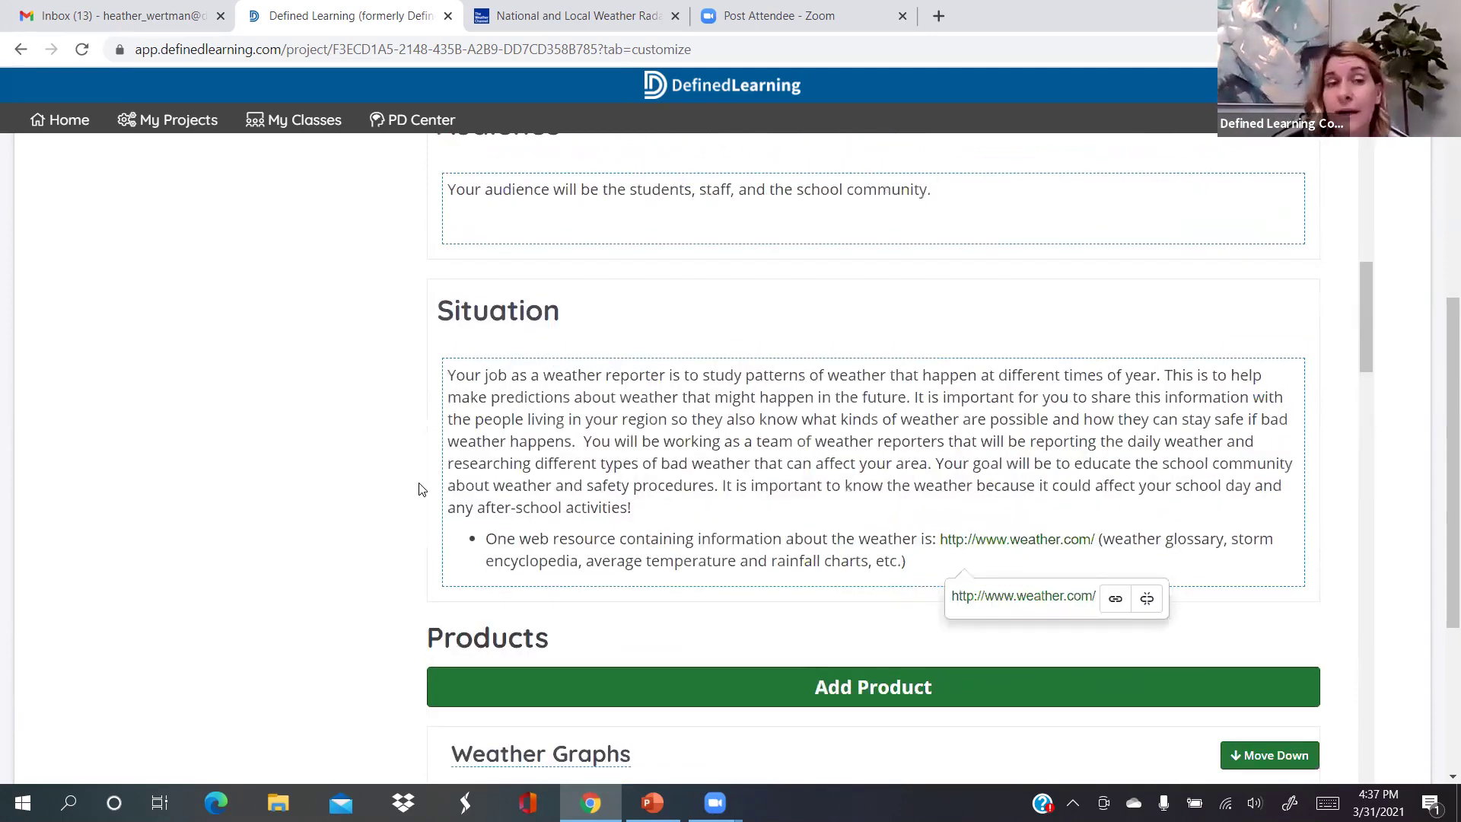
scroll(420, 487, "up", 13)
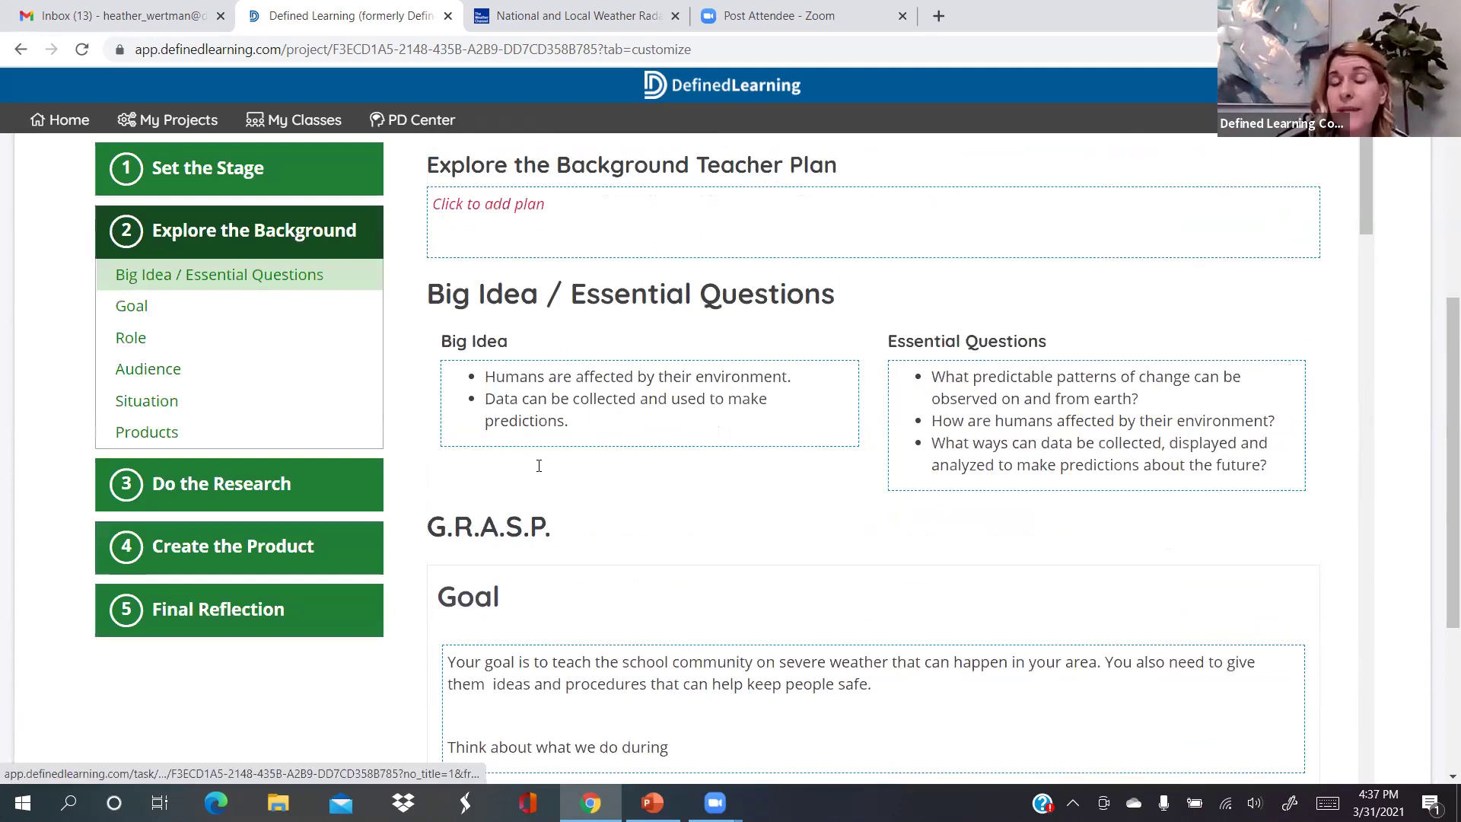
scroll(539, 466, "up", 6)
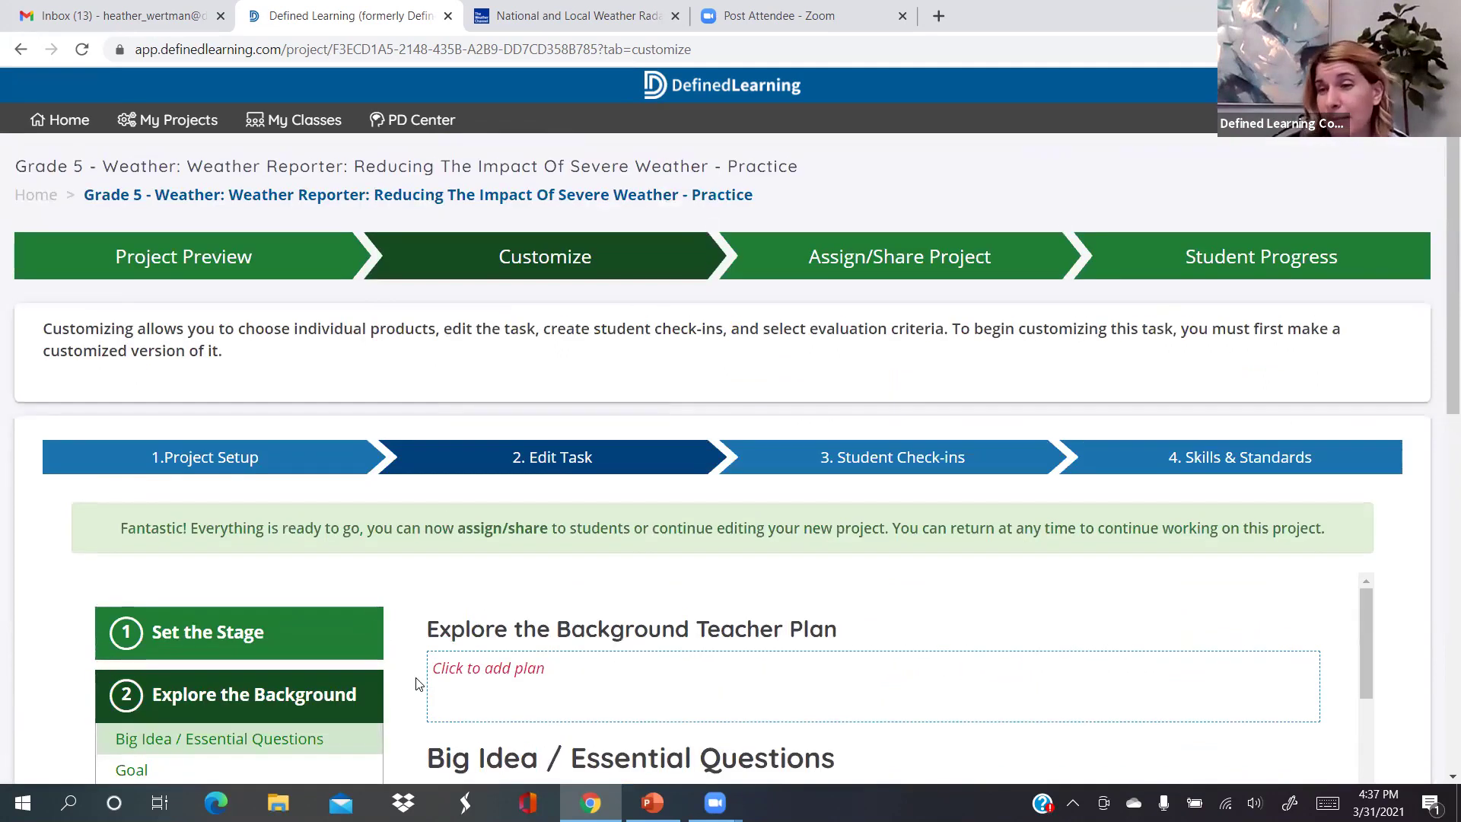
scroll(416, 683, "down", 10)
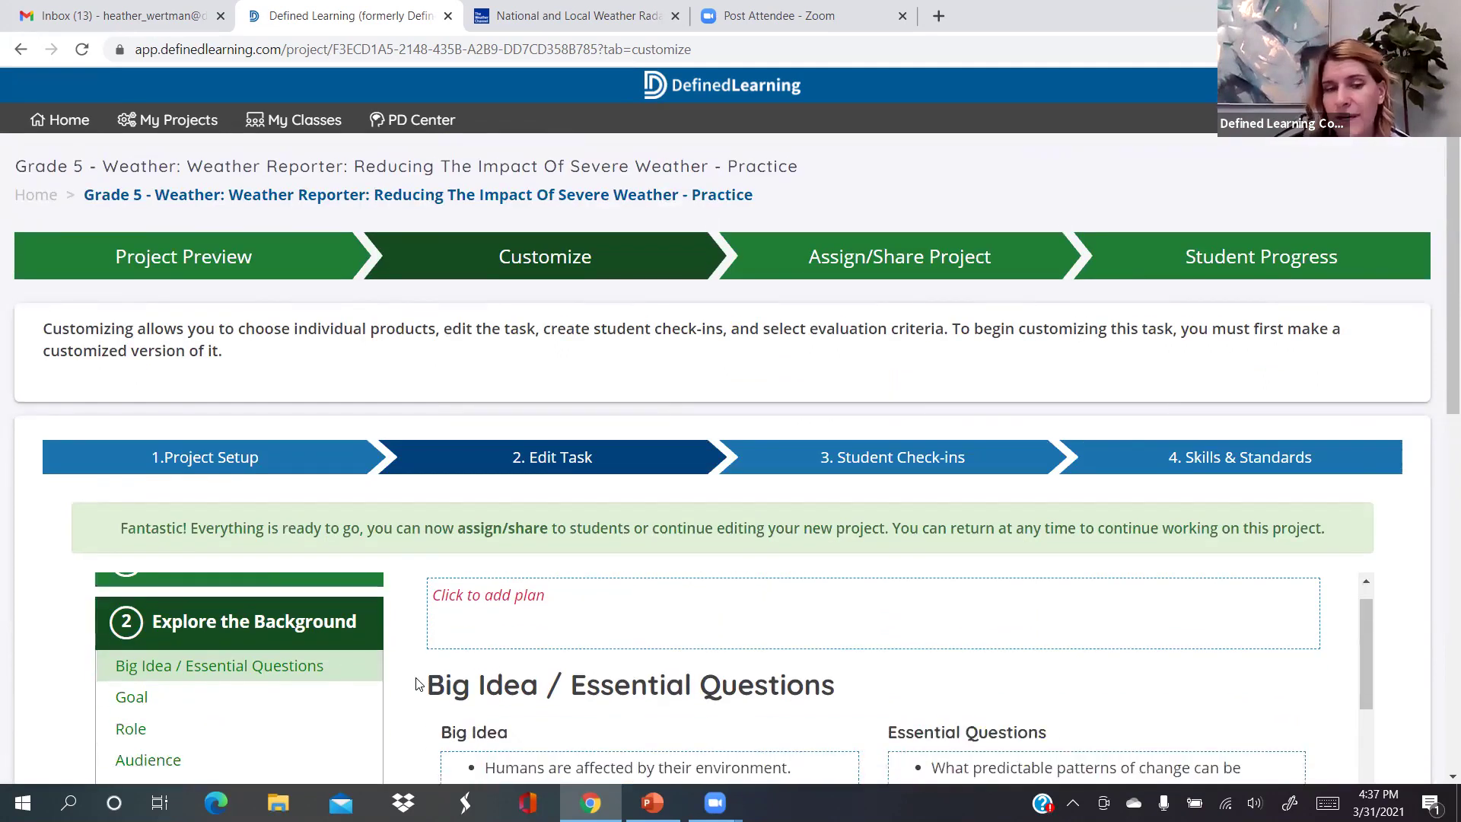
scroll(416, 683, "down", 10)
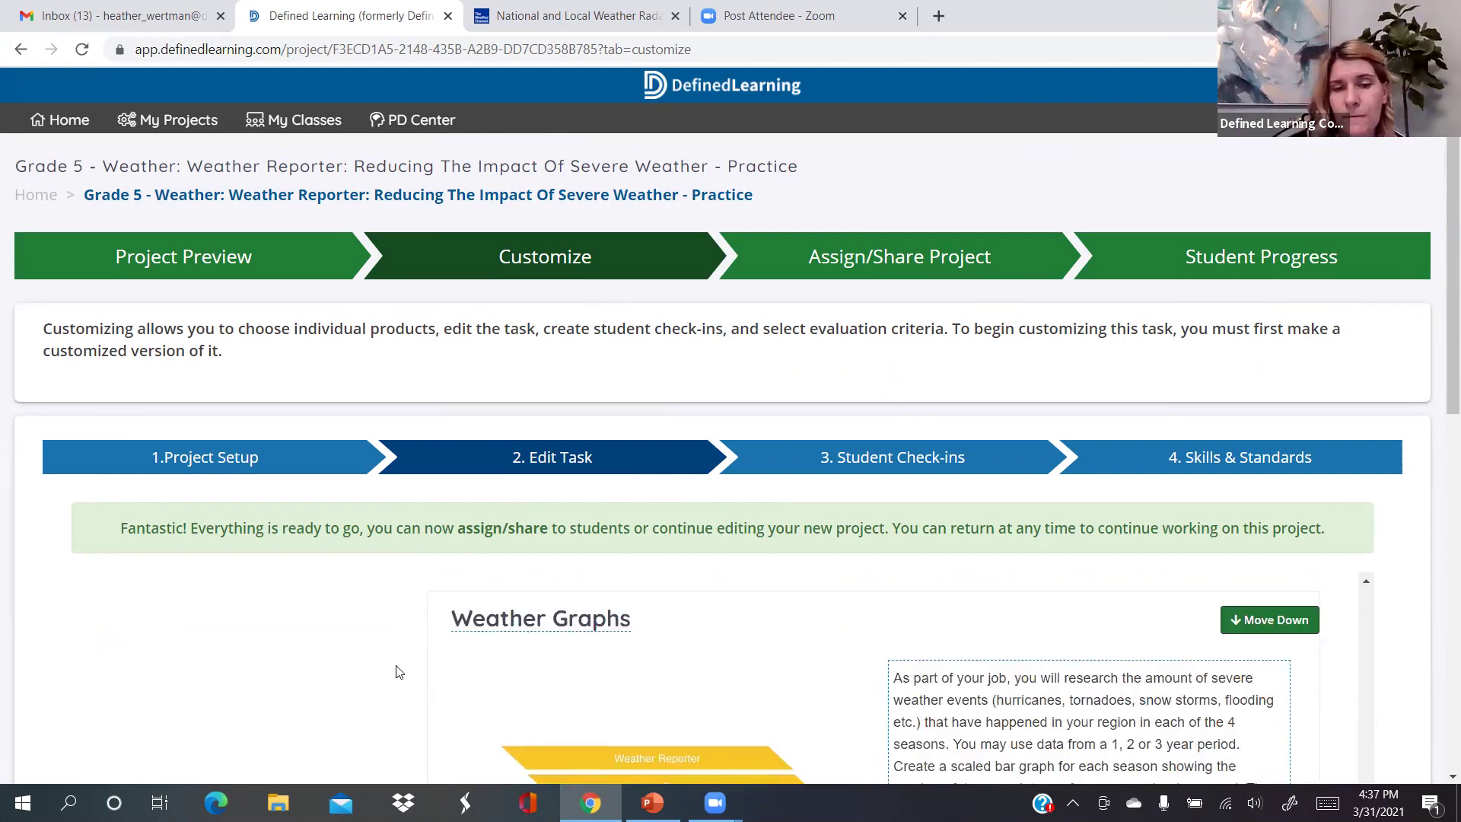
scroll(396, 671, "down", 1)
scroll(396, 671, "down", 1)
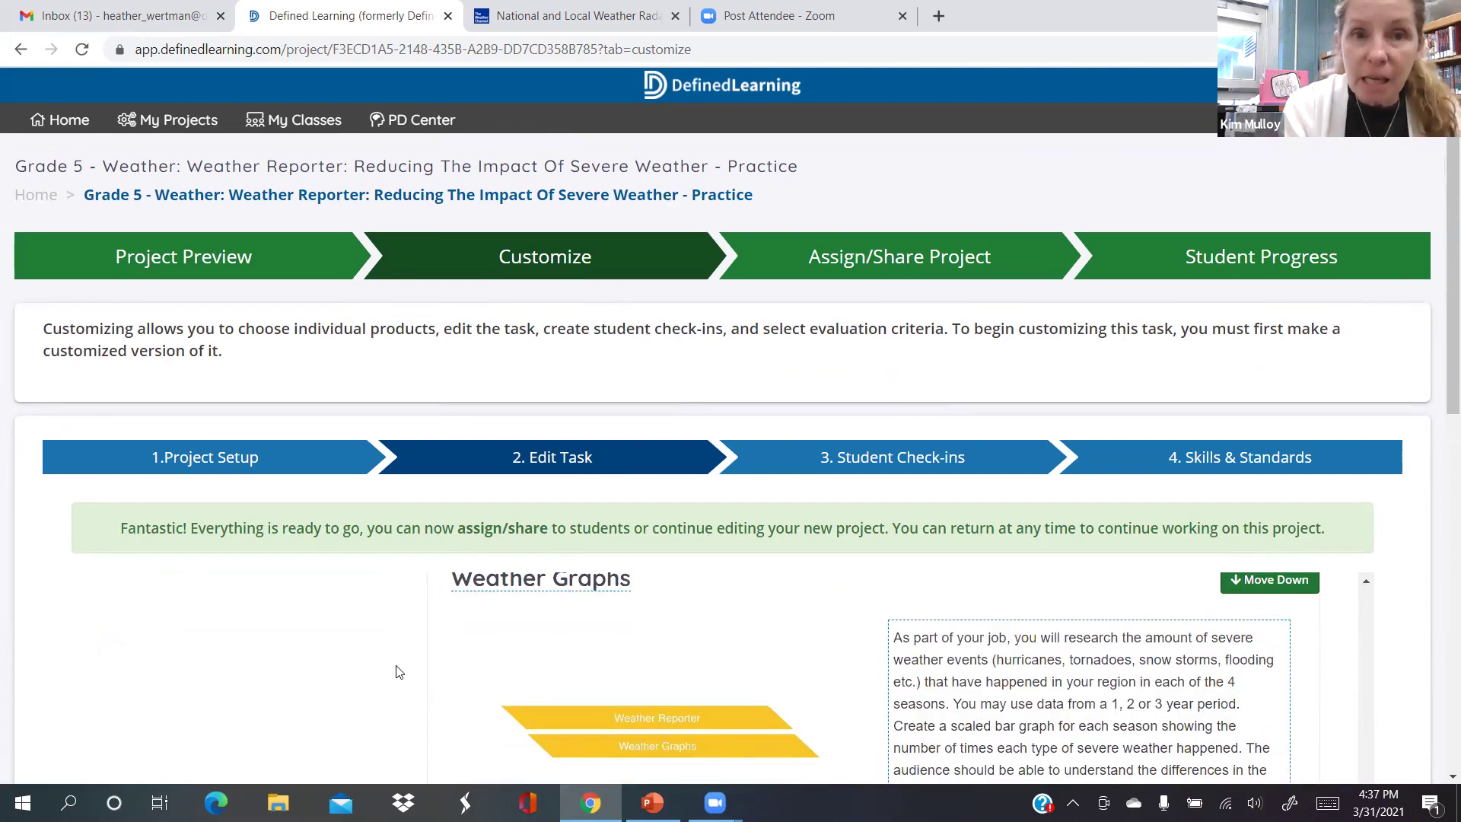
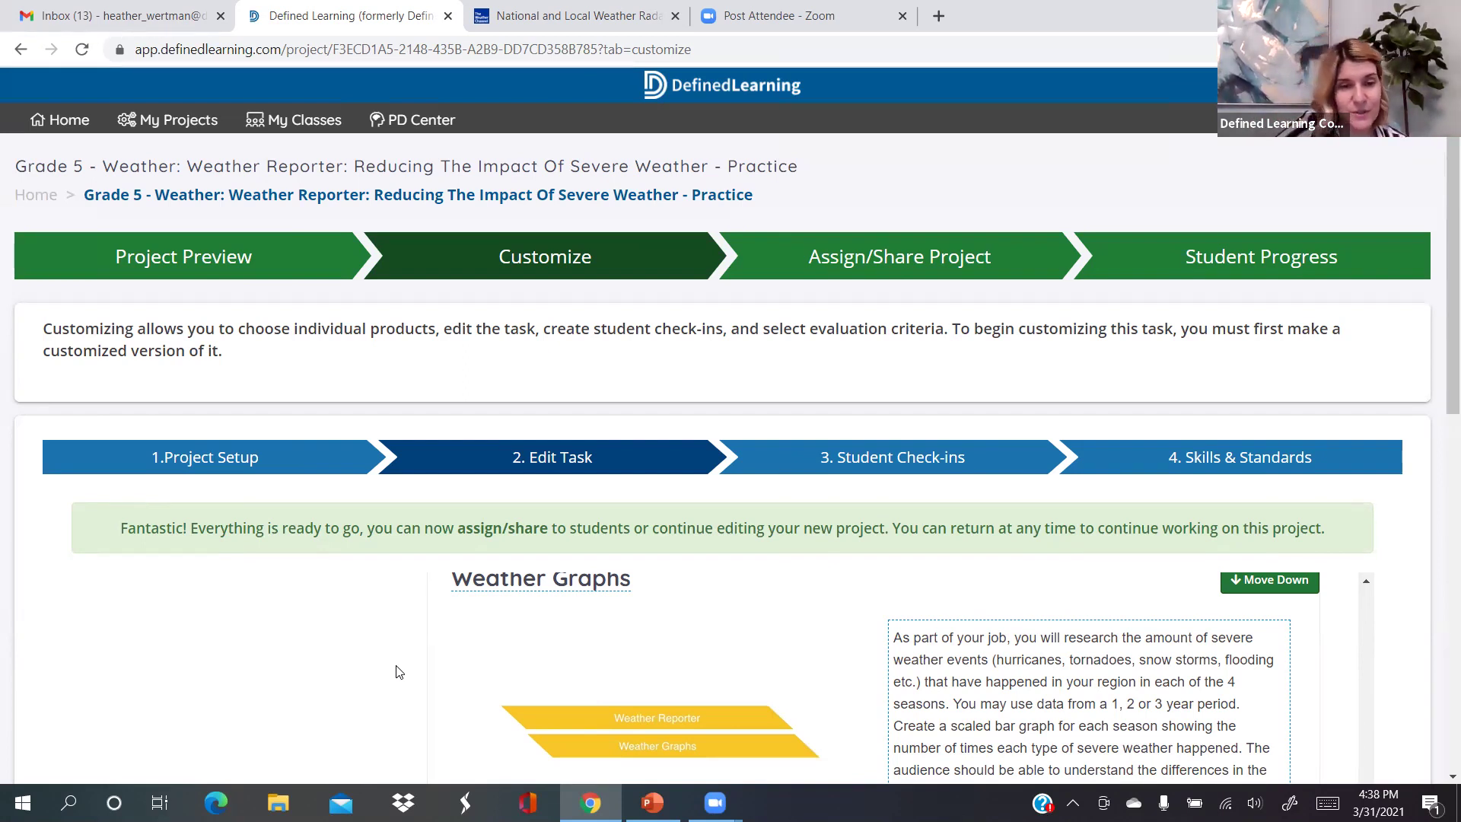
Advance the Weather Reporter project to its Student Check-ins step
scroll(396, 672, "down", 5)
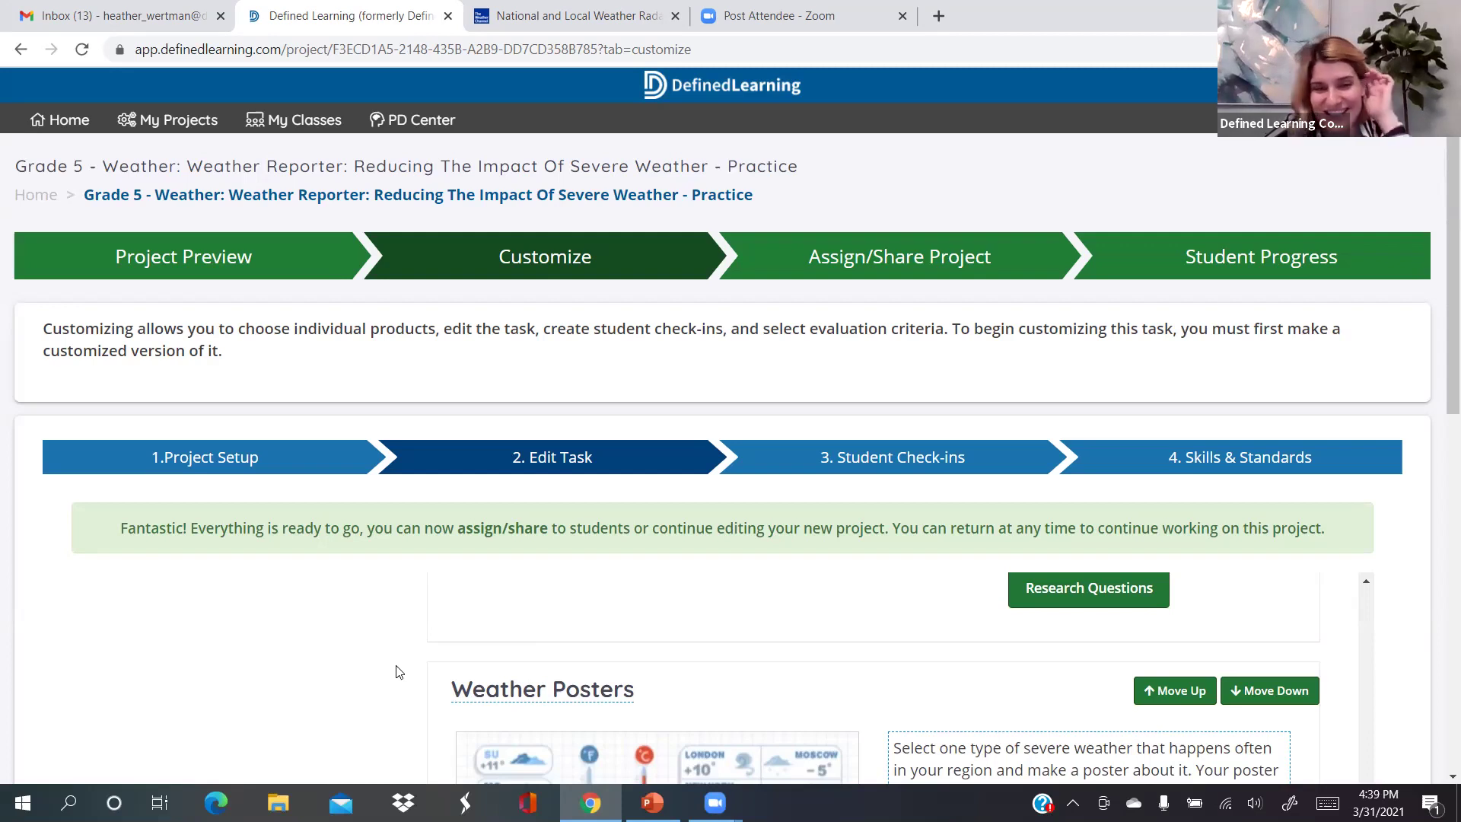
scroll(396, 672, "down", 1)
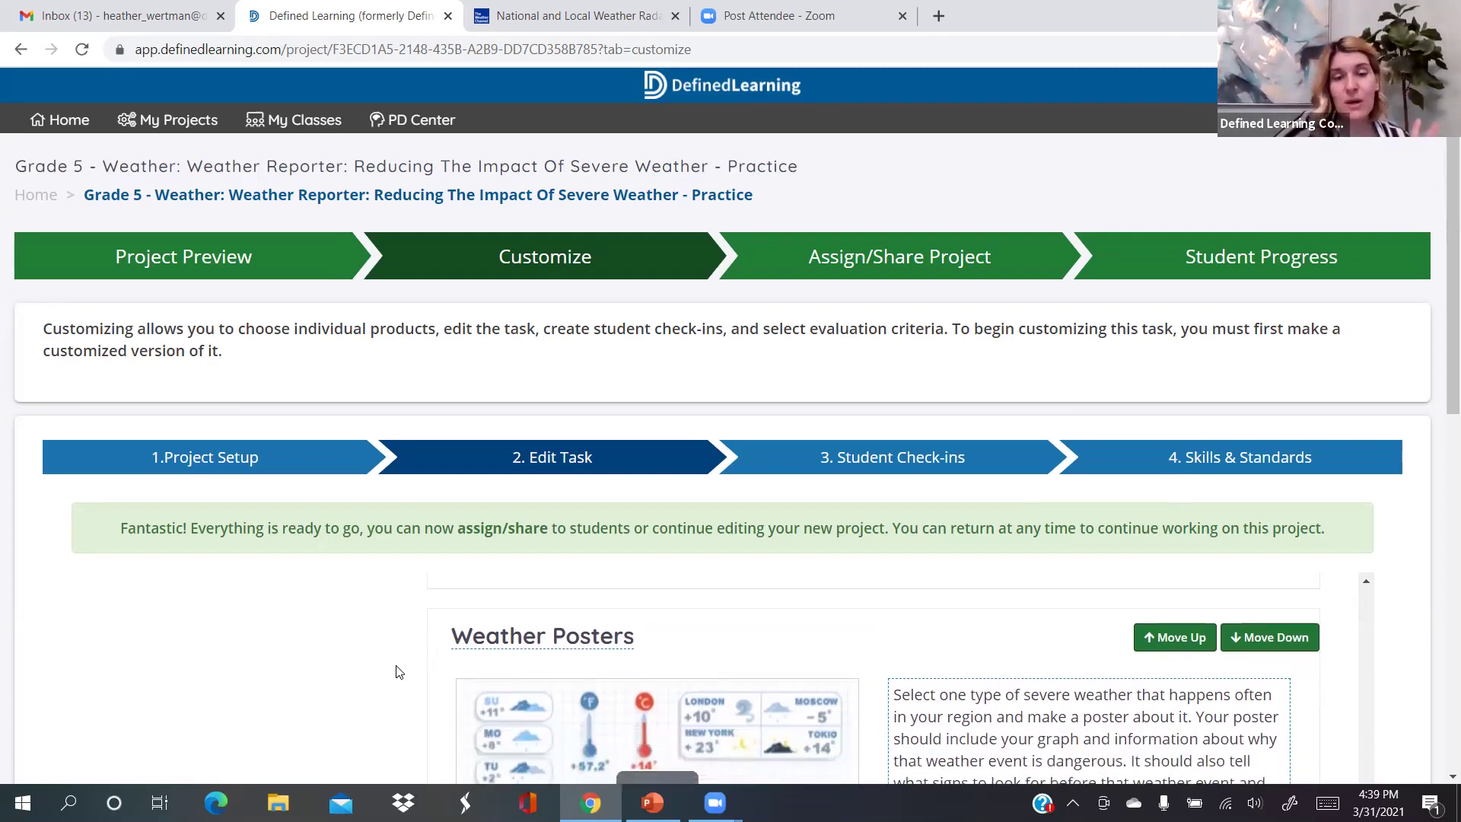
scroll(395, 671, "down", 2)
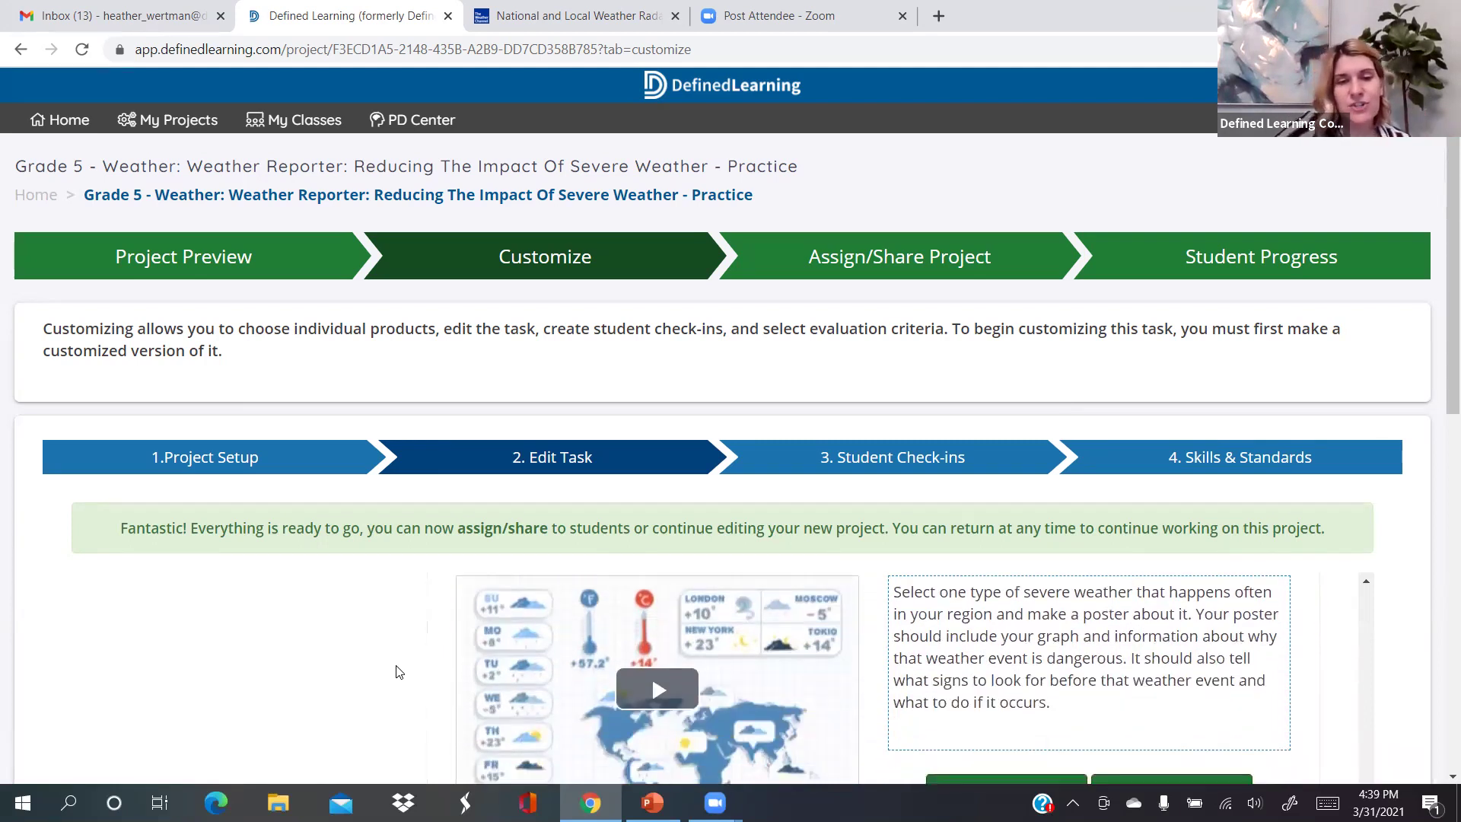
scroll(395, 672, "up", 1)
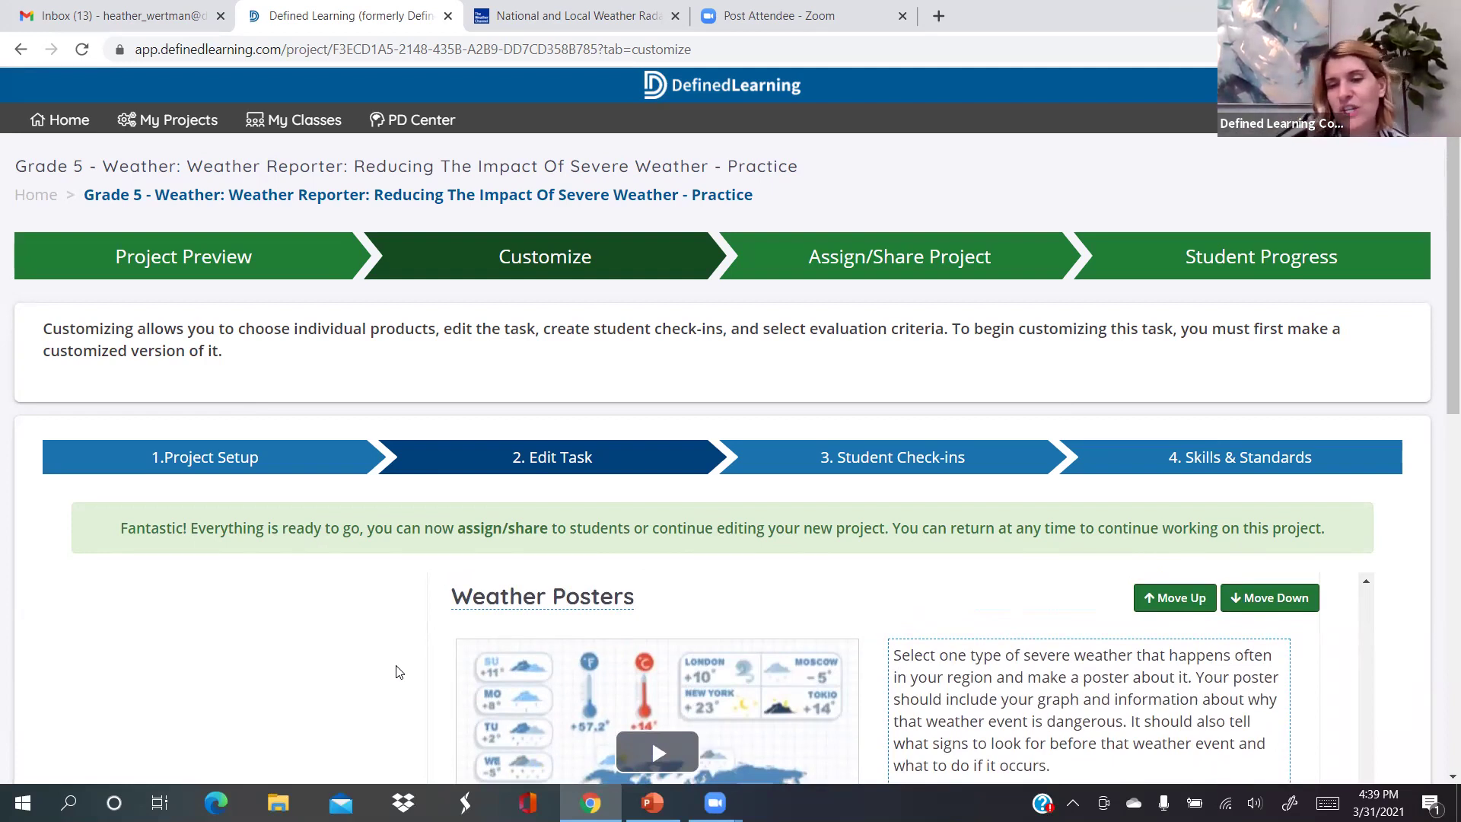
scroll(395, 671, "down", 10)
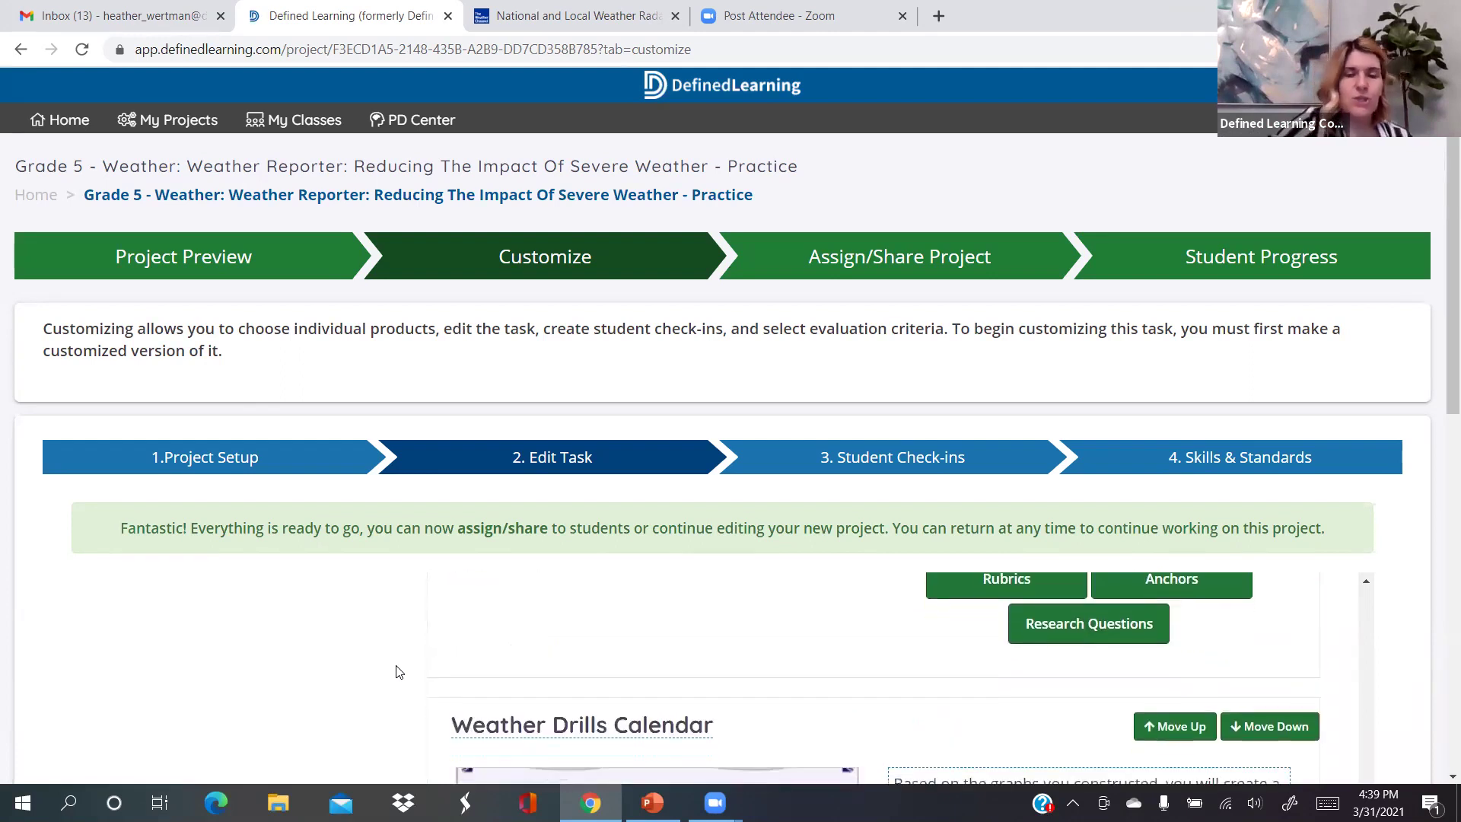
scroll(395, 671, "down", 10)
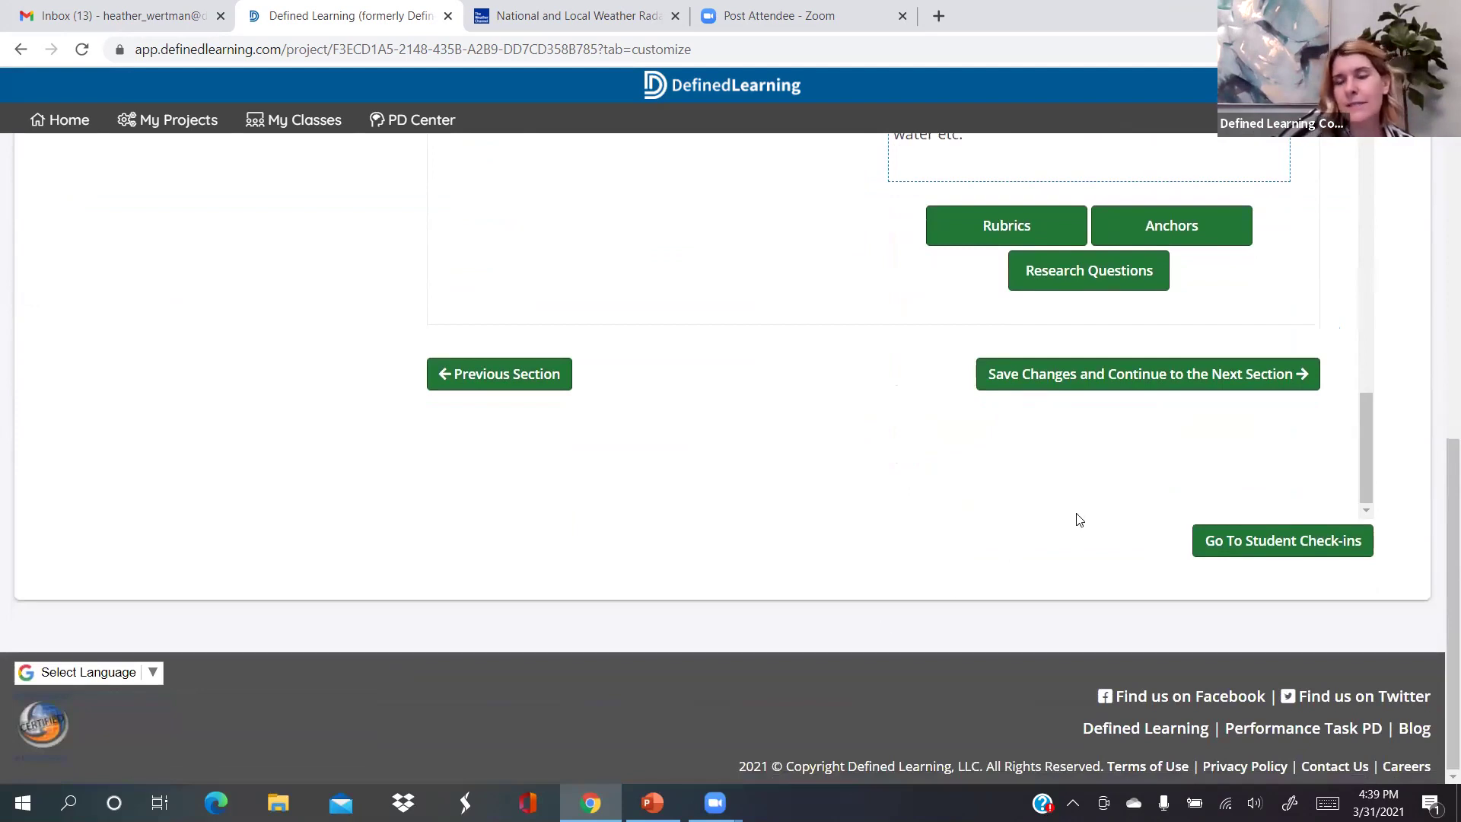
left_click(1237, 545)
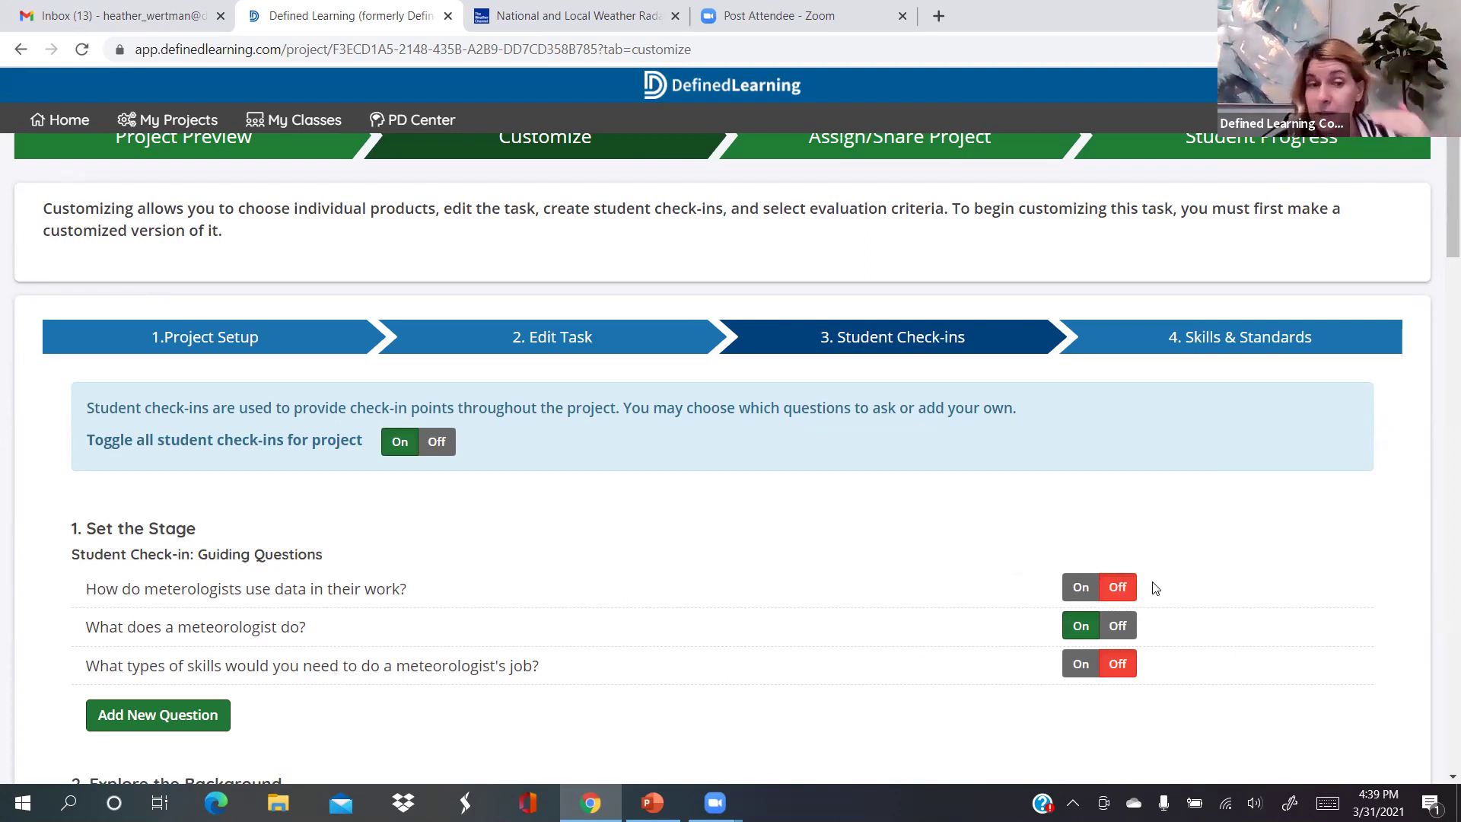
Scroll through the check-in questions, starting from the Set the Stage section
scroll(1155, 588, "down", 1)
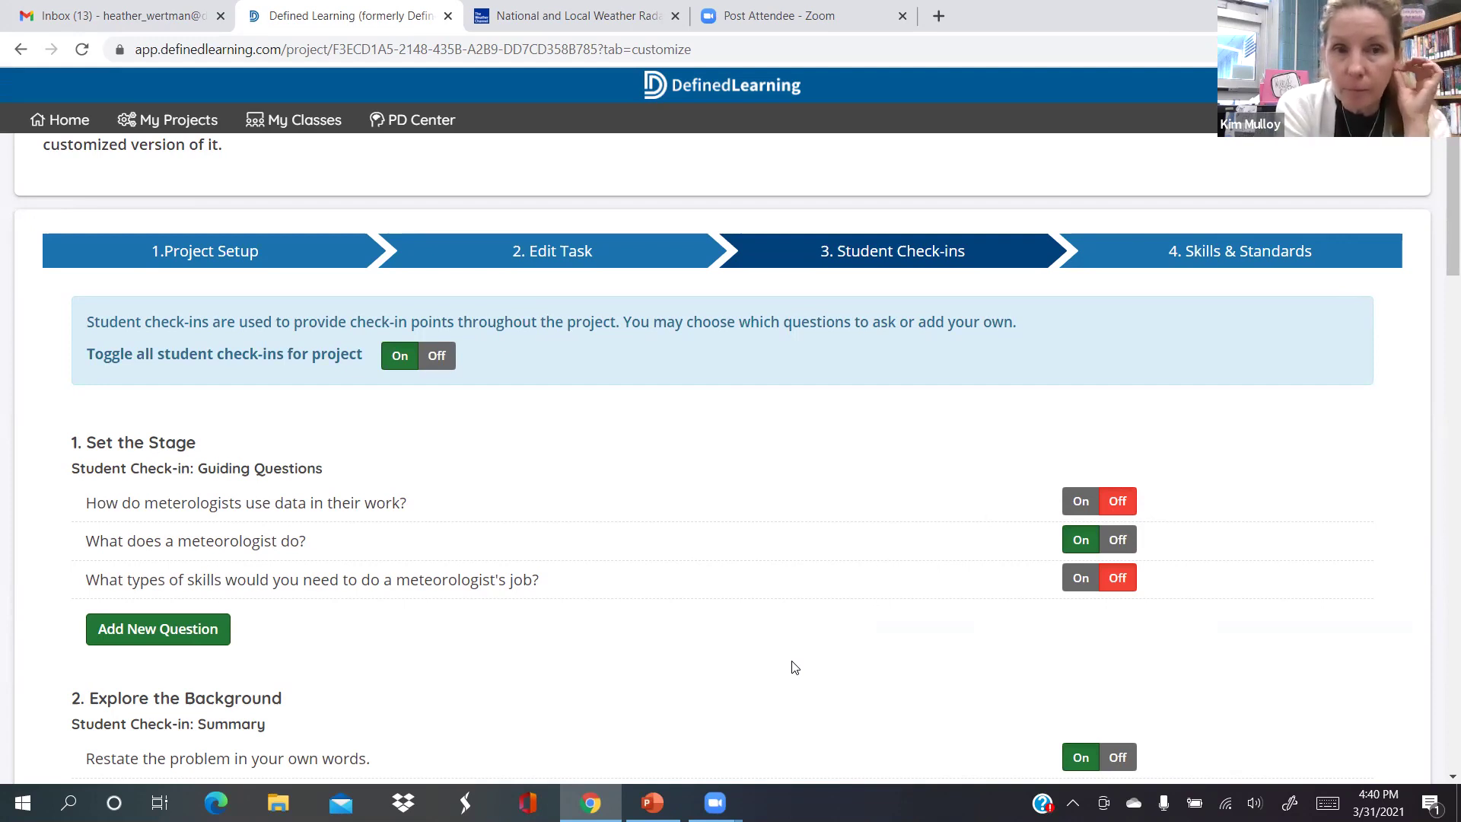
scroll(795, 667, "down", 2)
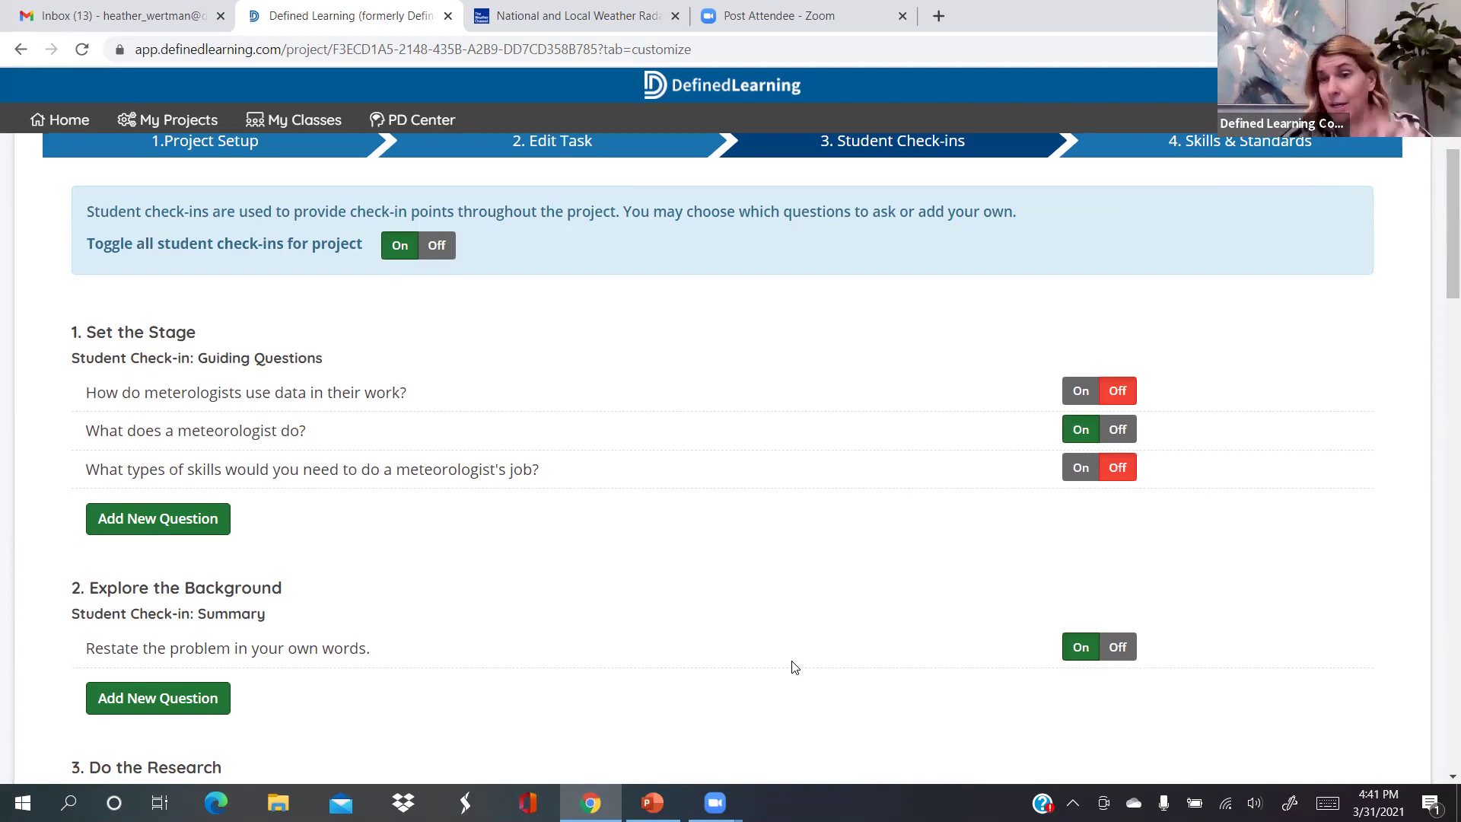
scroll(794, 667, "down", 1)
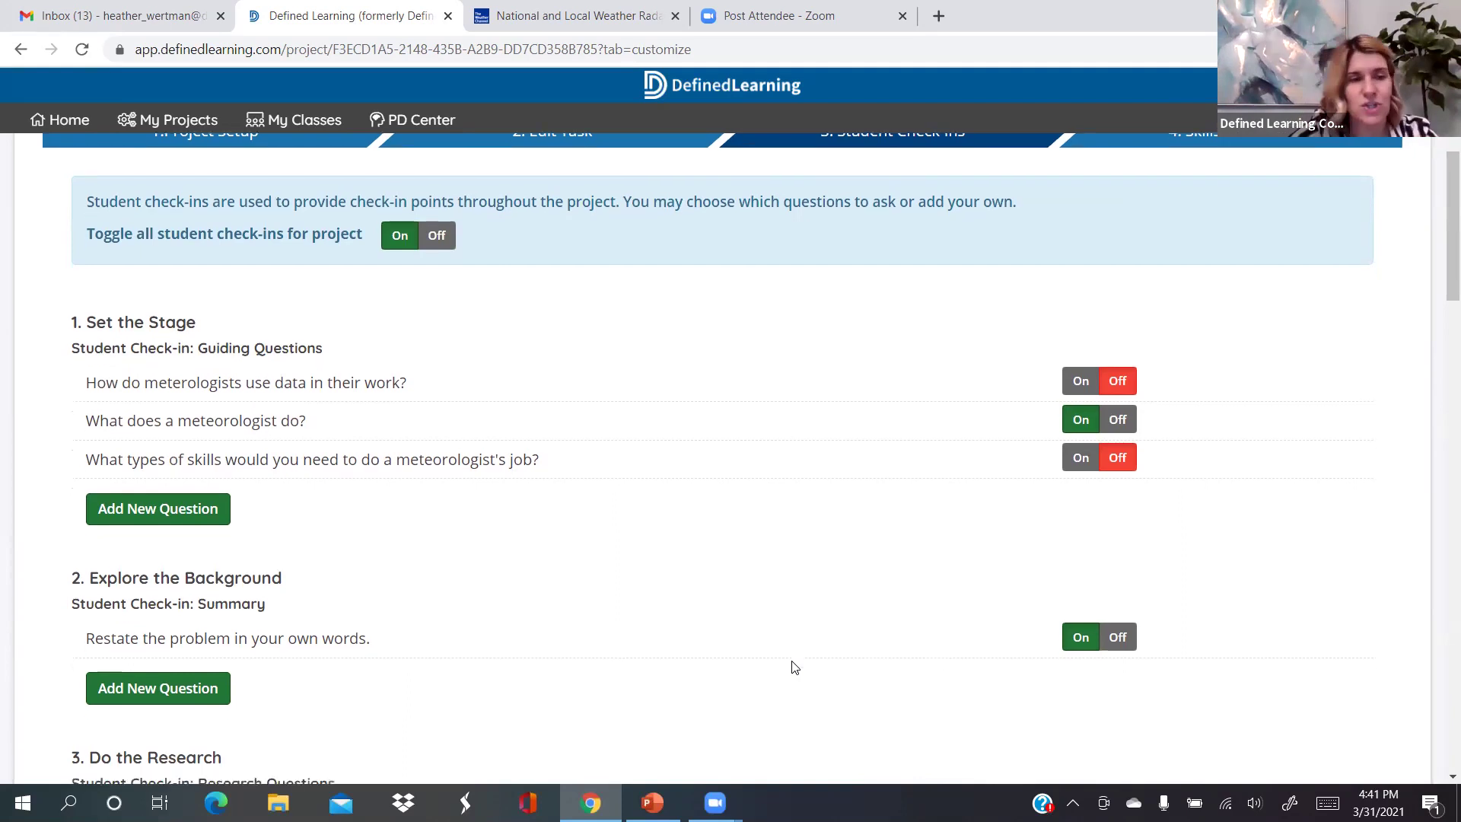
scroll(794, 667, "down", 1)
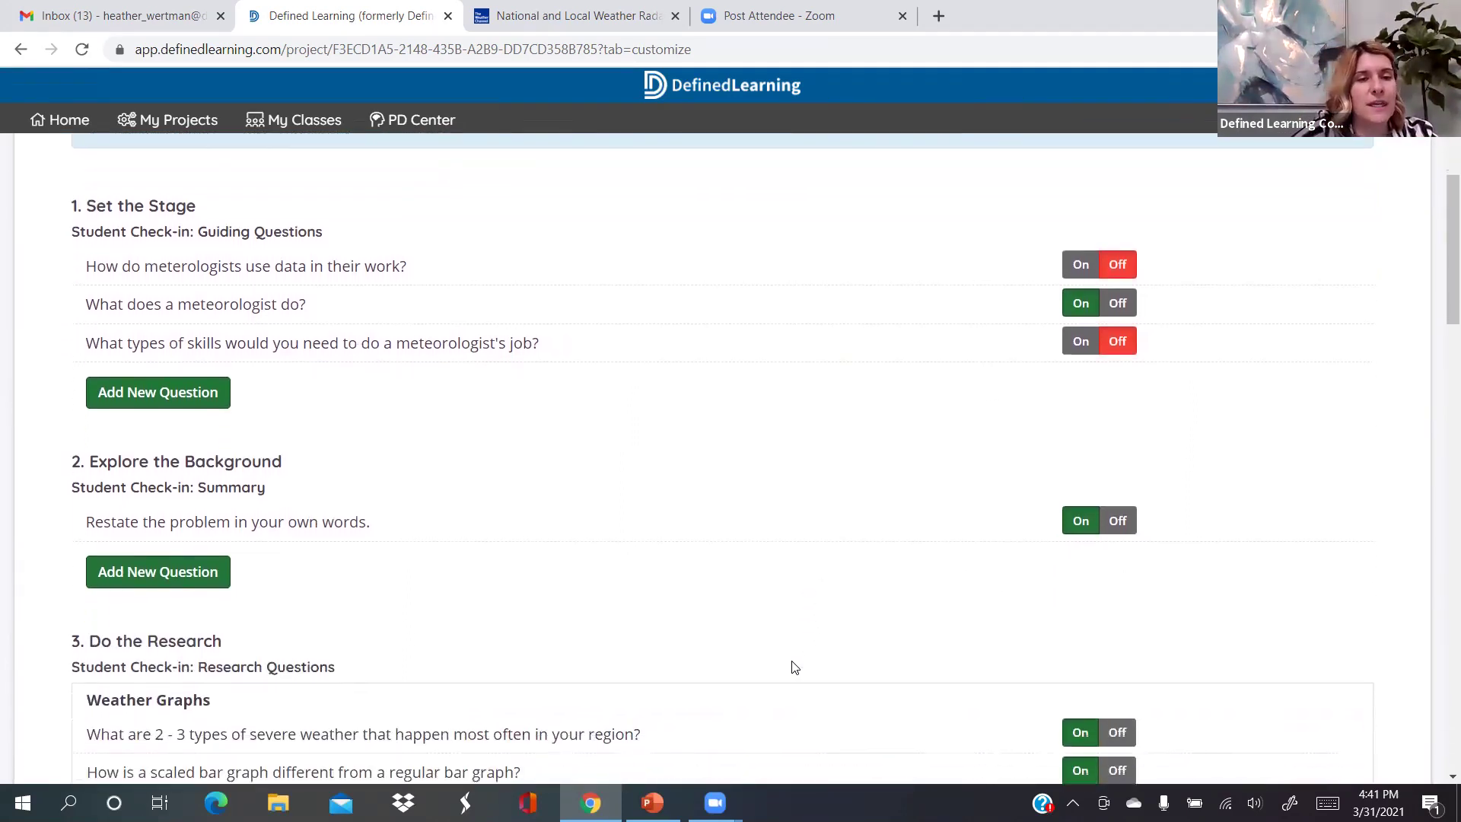
scroll(908, 525, "down", 1)
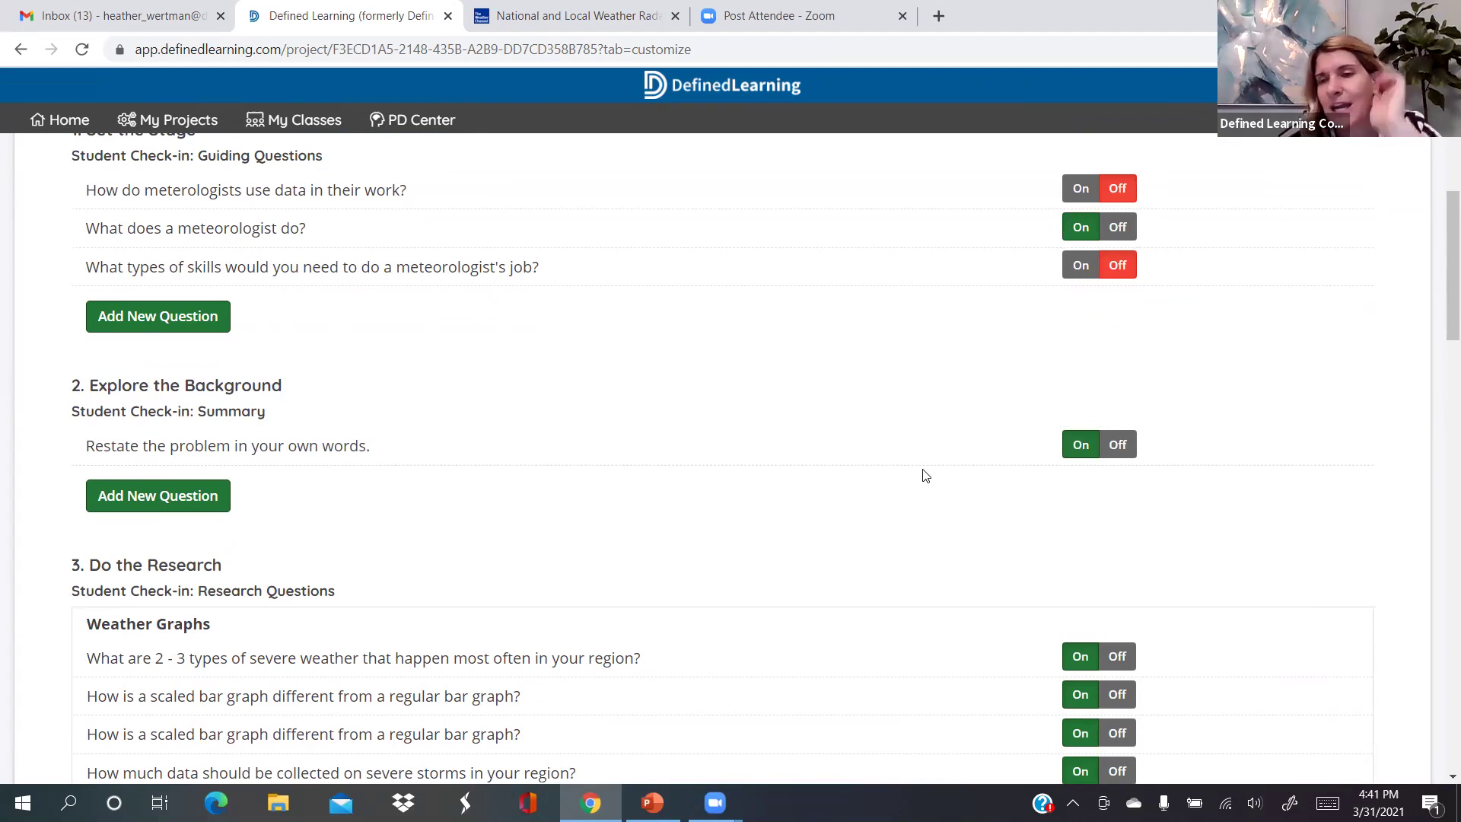
Turn off the 'Restate the problem in your own words' check-in question
left_click(1128, 453)
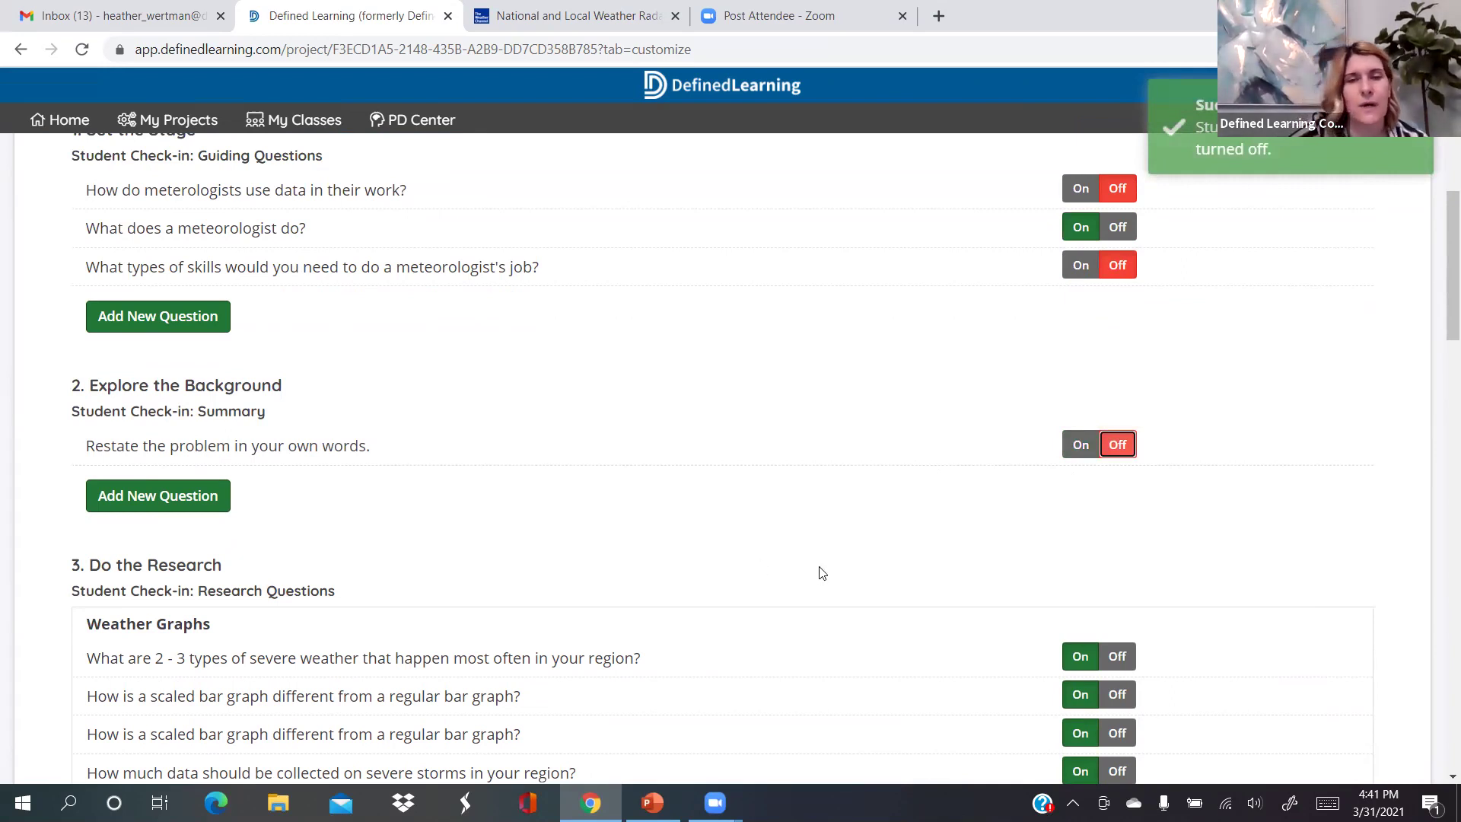
scroll(822, 573, "down", 1)
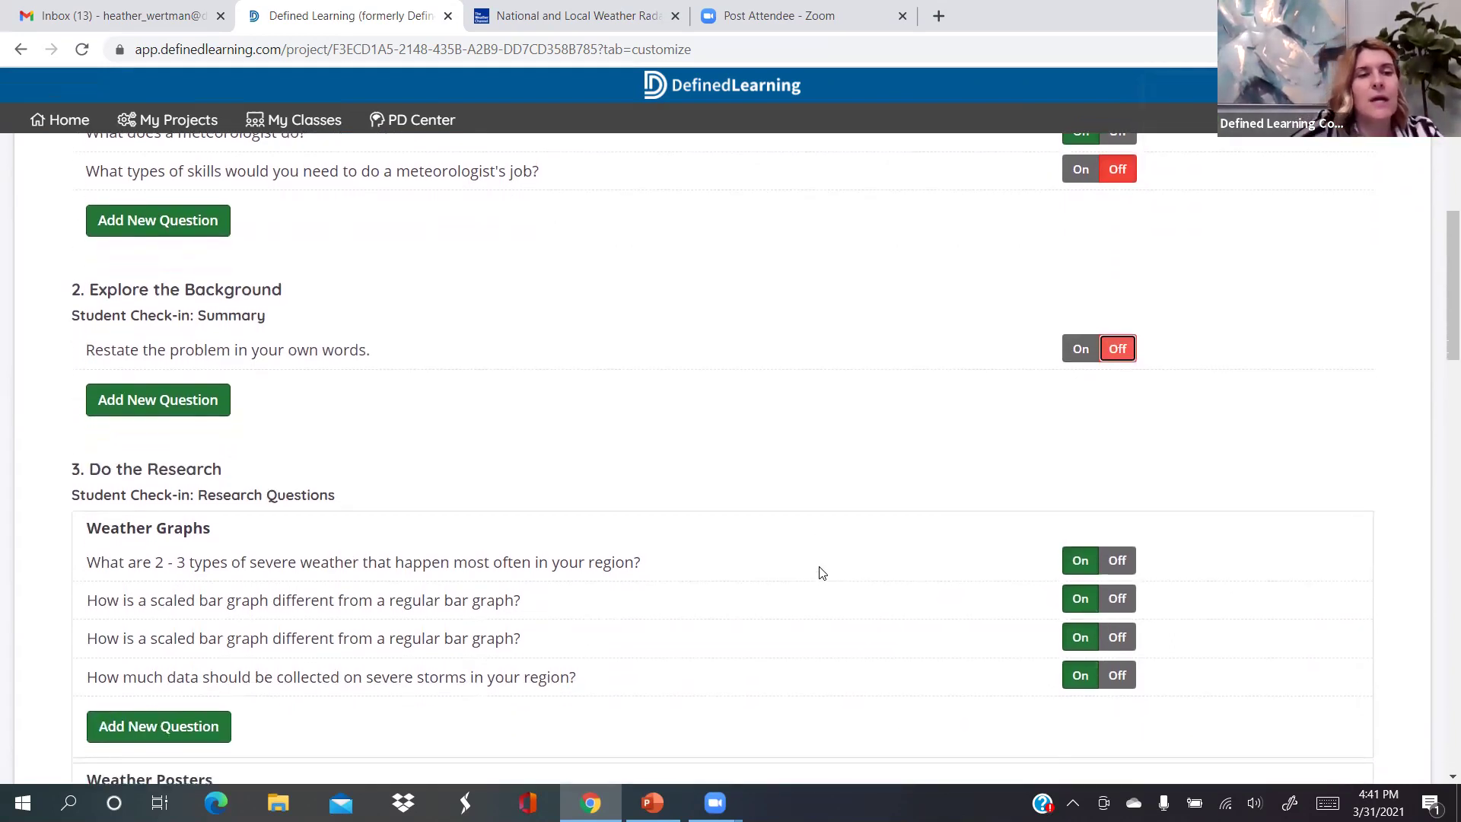
scroll(822, 573, "down", 2)
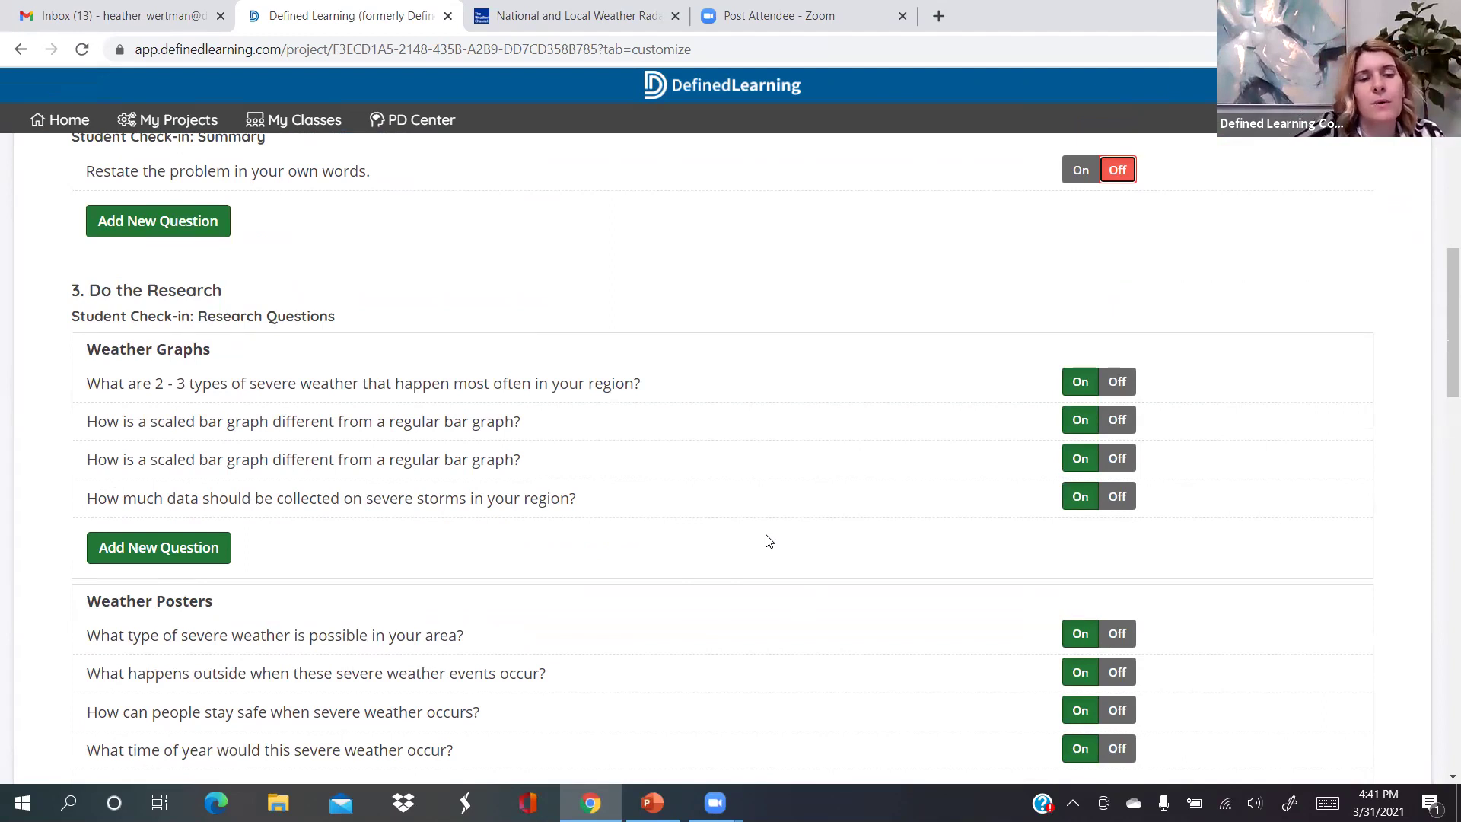
scroll(767, 540, "down", 1)
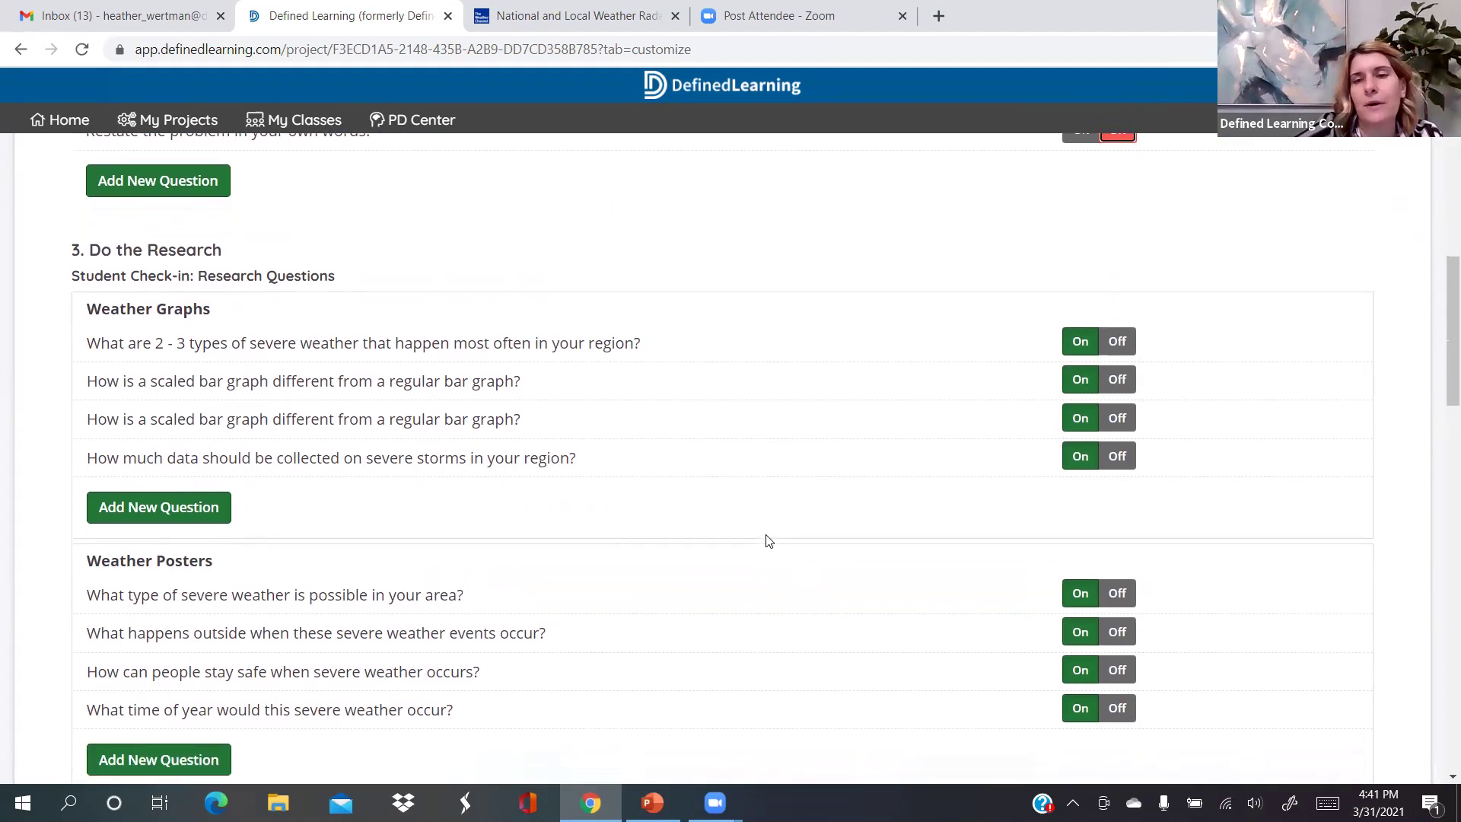
Turn off all four Weather Graphs research questions
left_click(1119, 342)
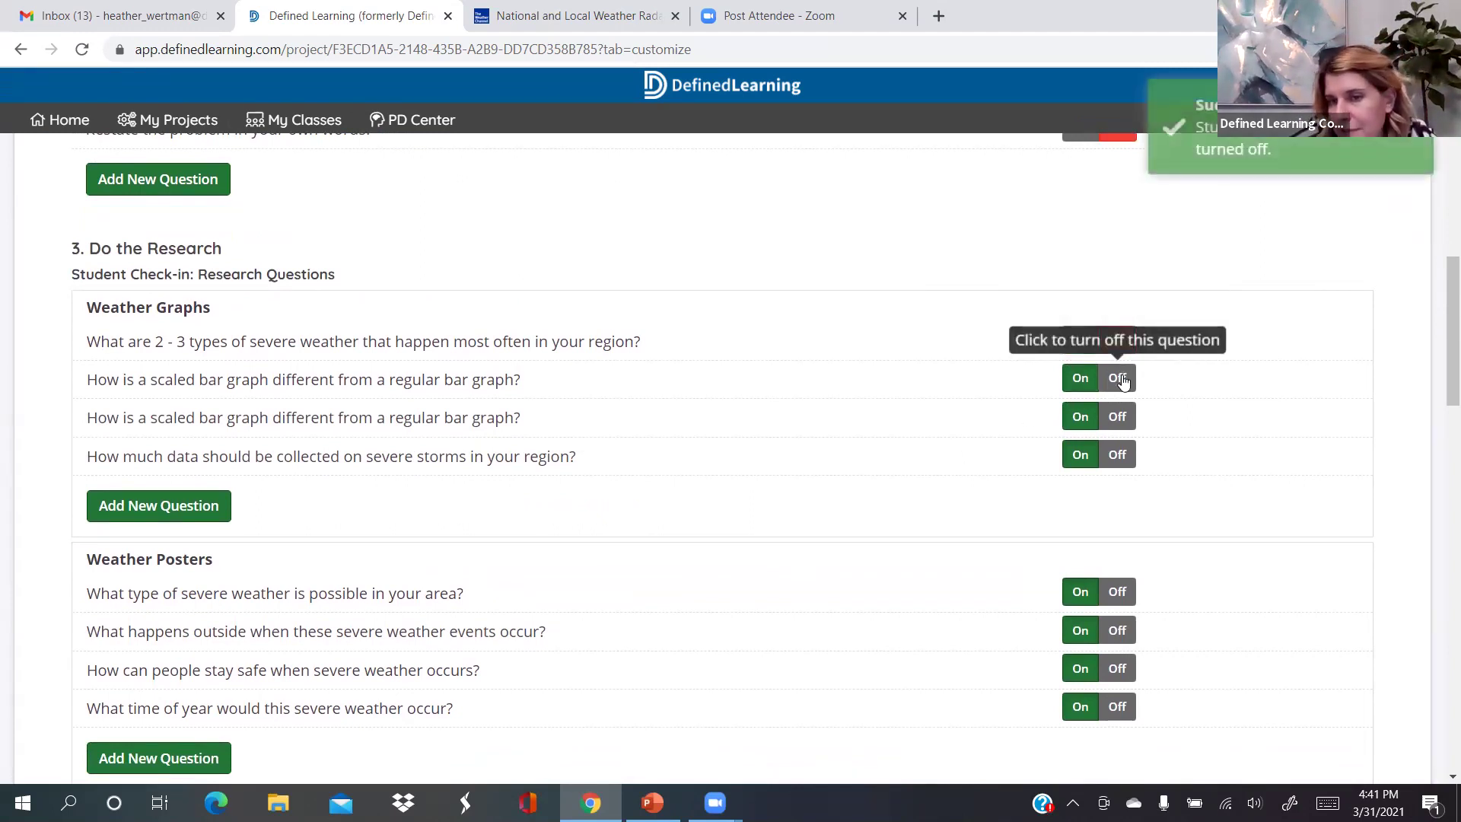
left_click(1119, 378)
left_click(1119, 417)
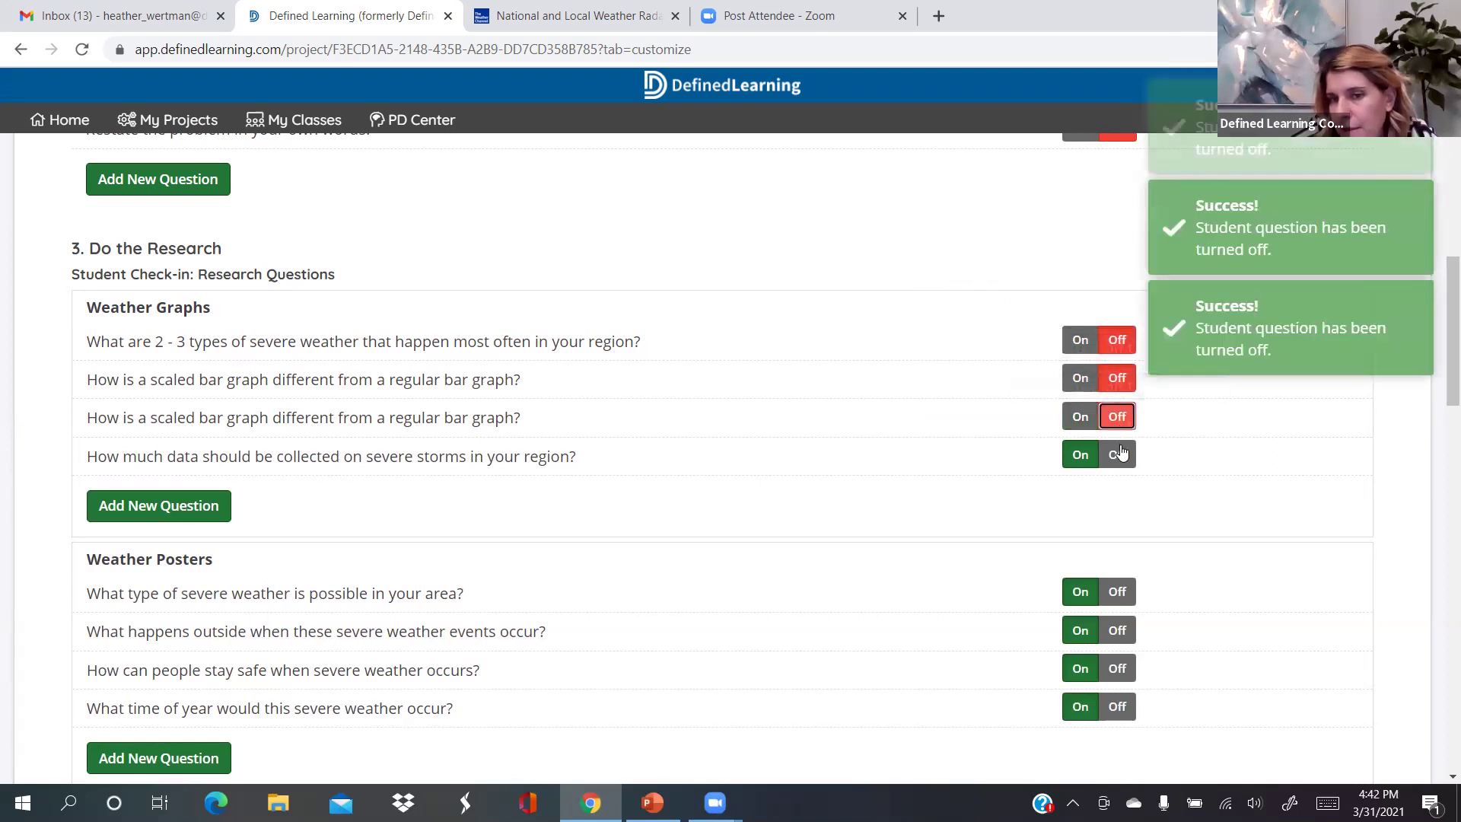
left_click(1119, 454)
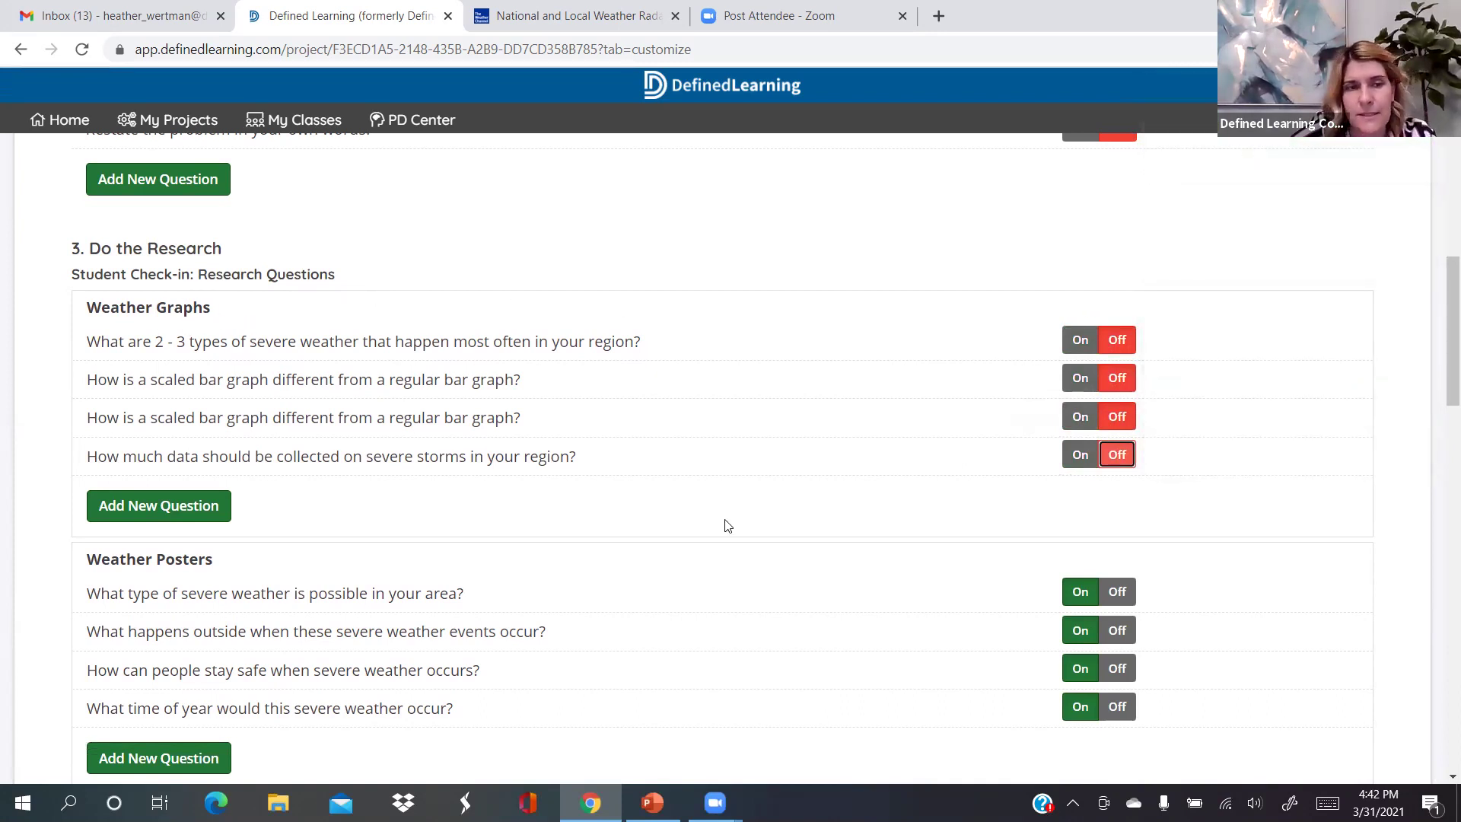
scroll(728, 525, "down", 2)
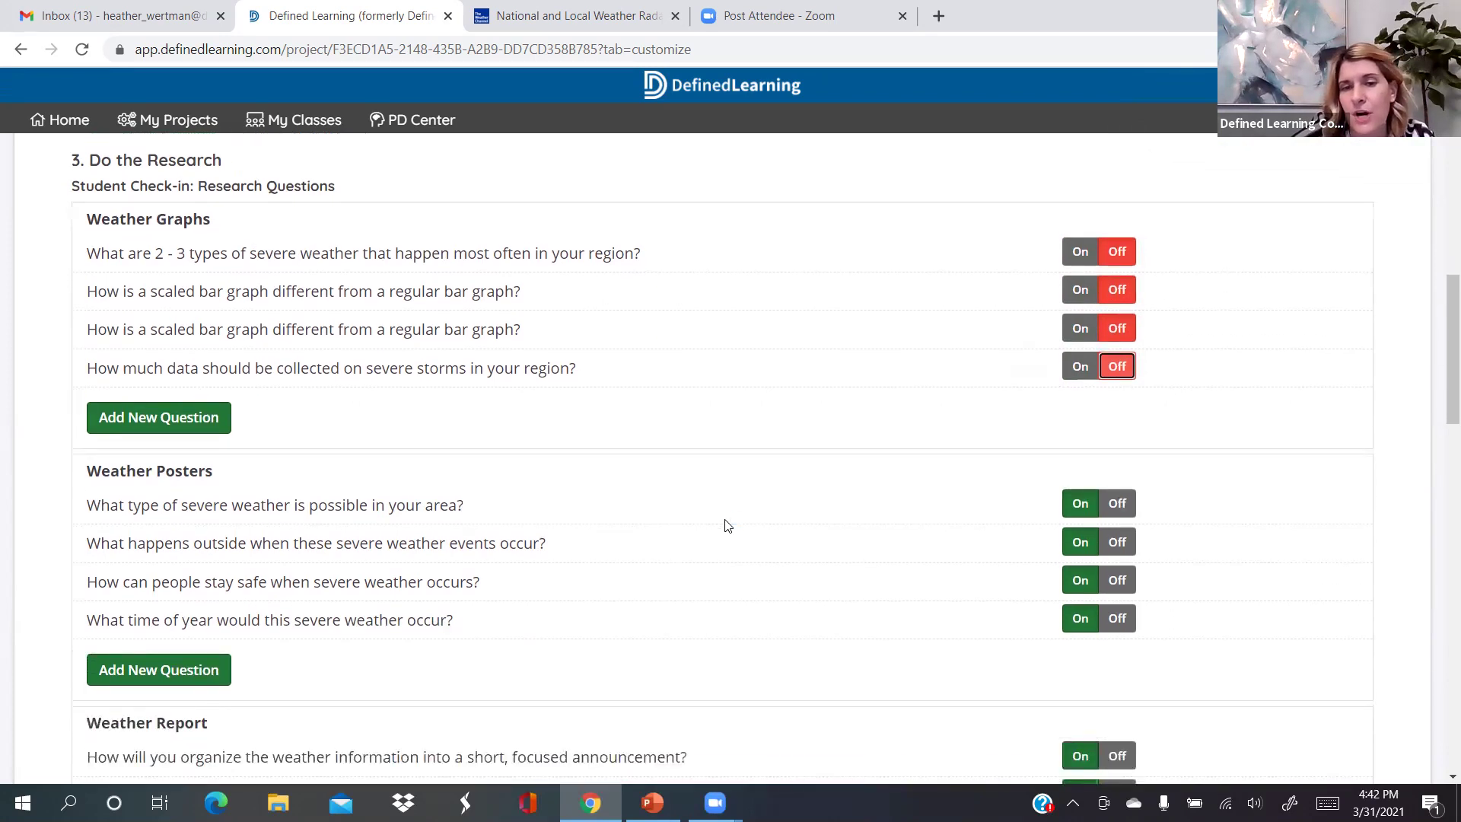
scroll(815, 524, "down", 2)
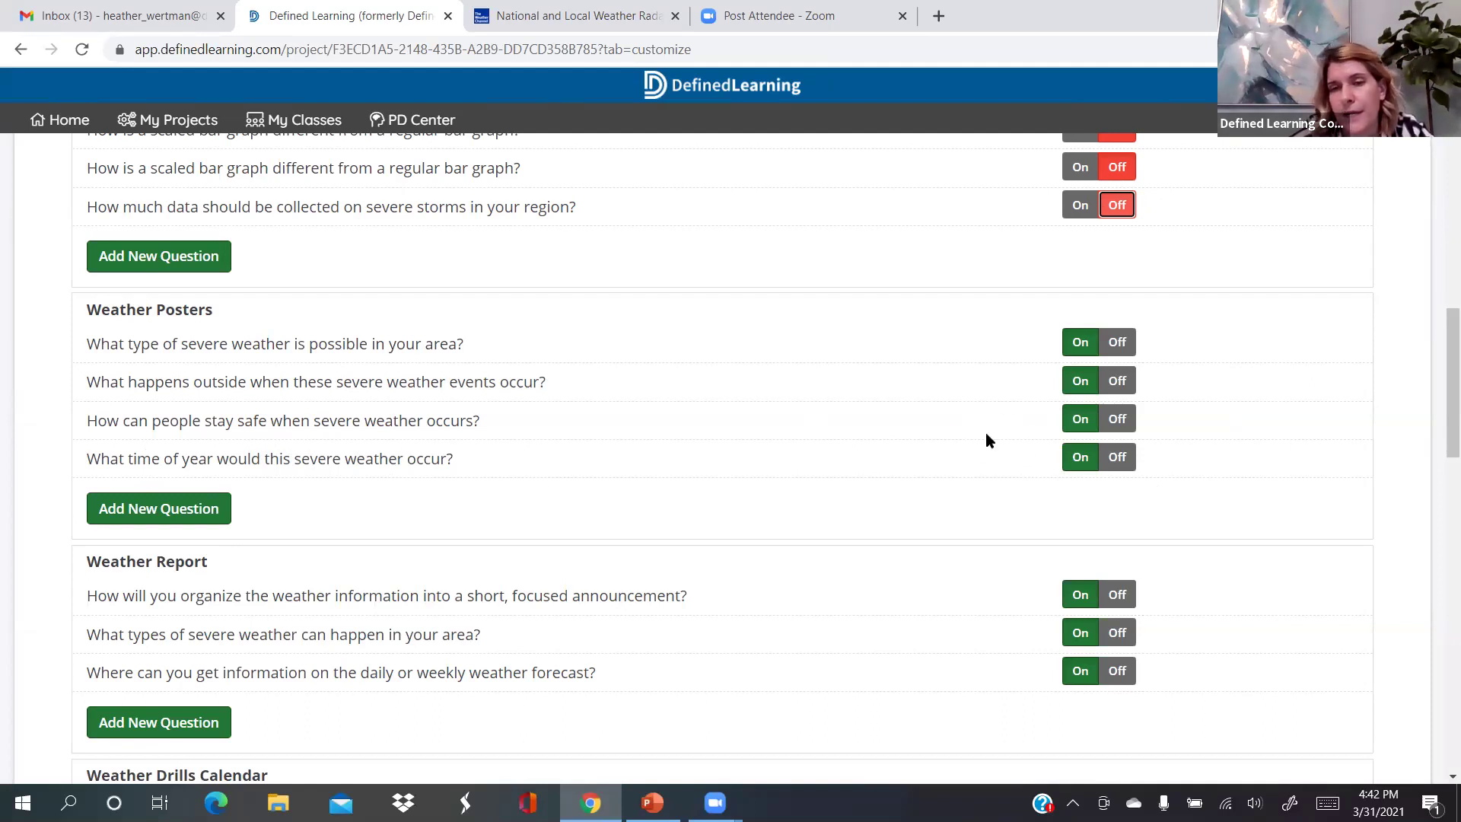
Turn off both Weather Posters check-in questions
left_click(1116, 344)
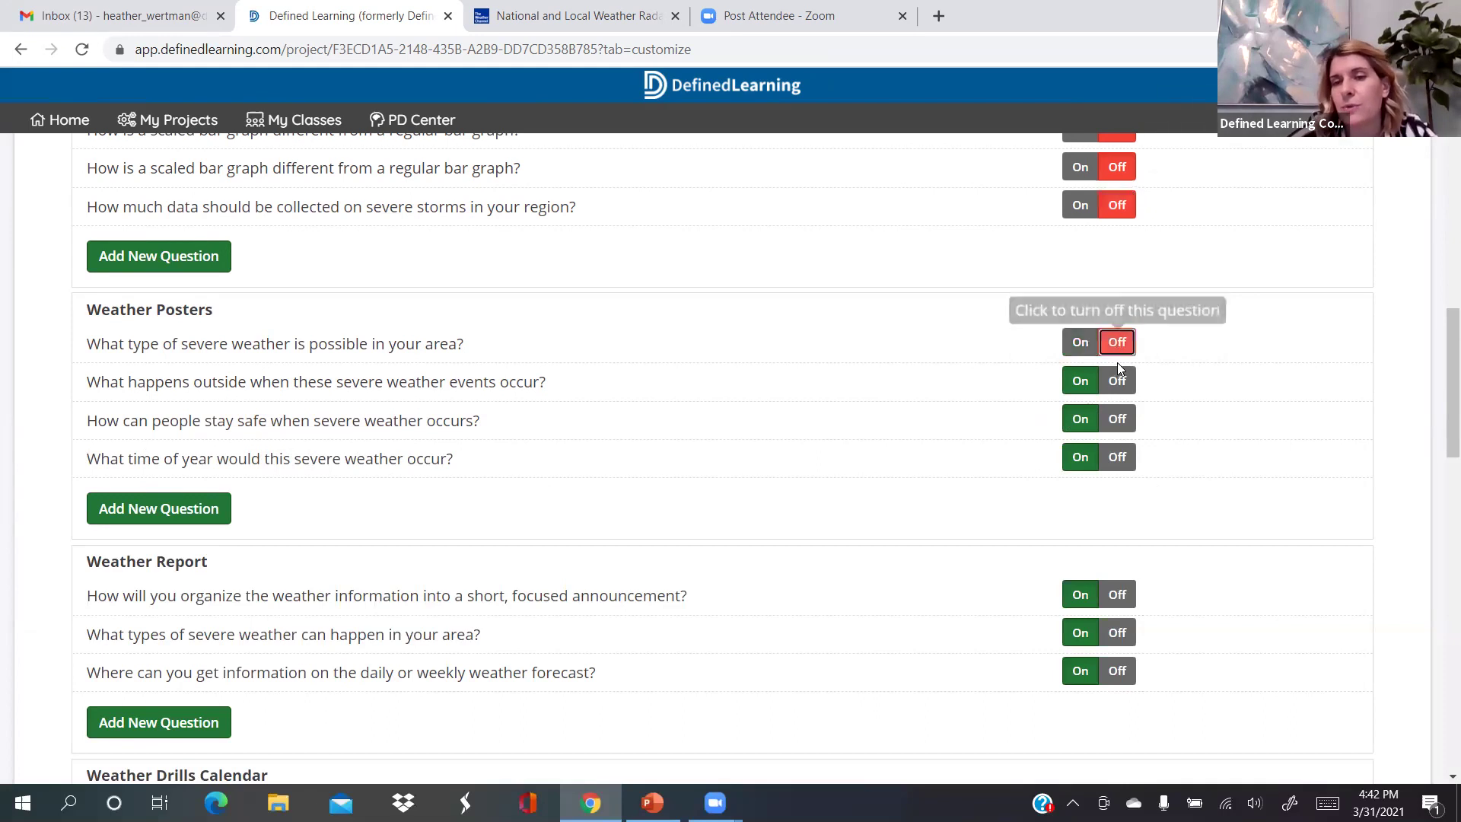
left_click(1117, 379)
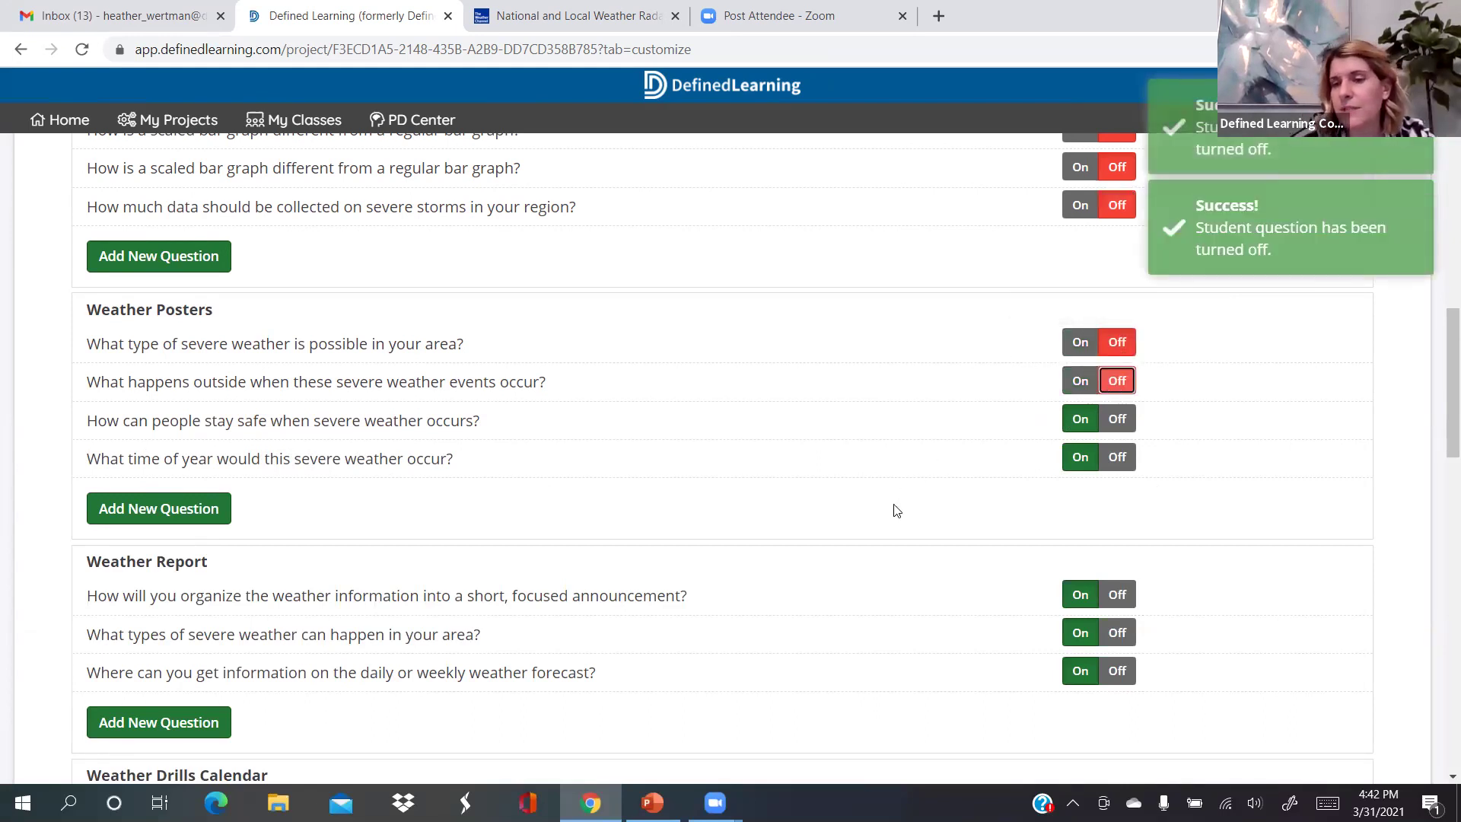
scroll(1037, 509, "down", 1)
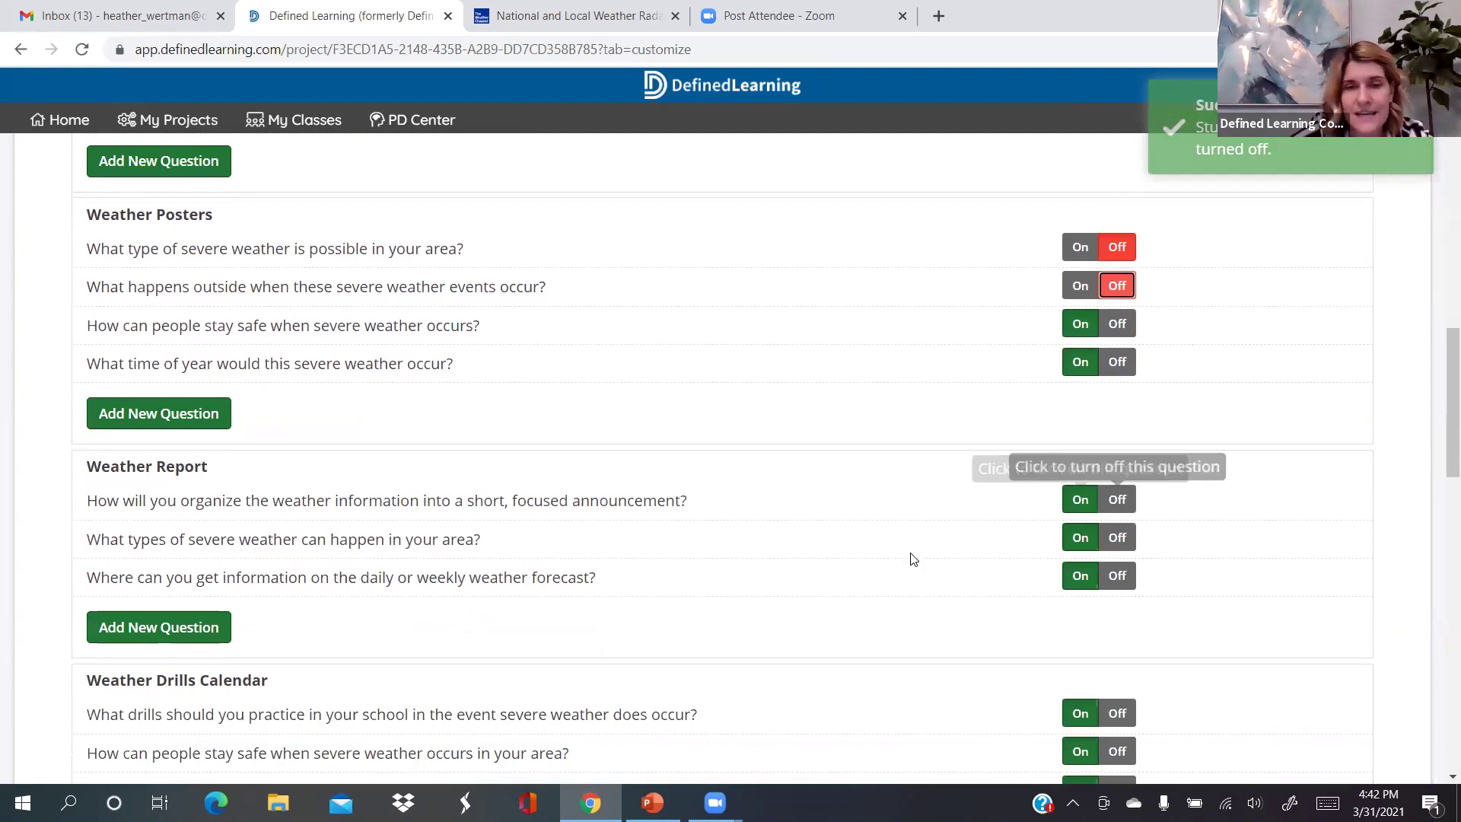
scroll(916, 555, "down", 1)
Turn off all three Weather Report check-in questions
left_click(1117, 455)
left_click(1116, 493)
left_click(1116, 532)
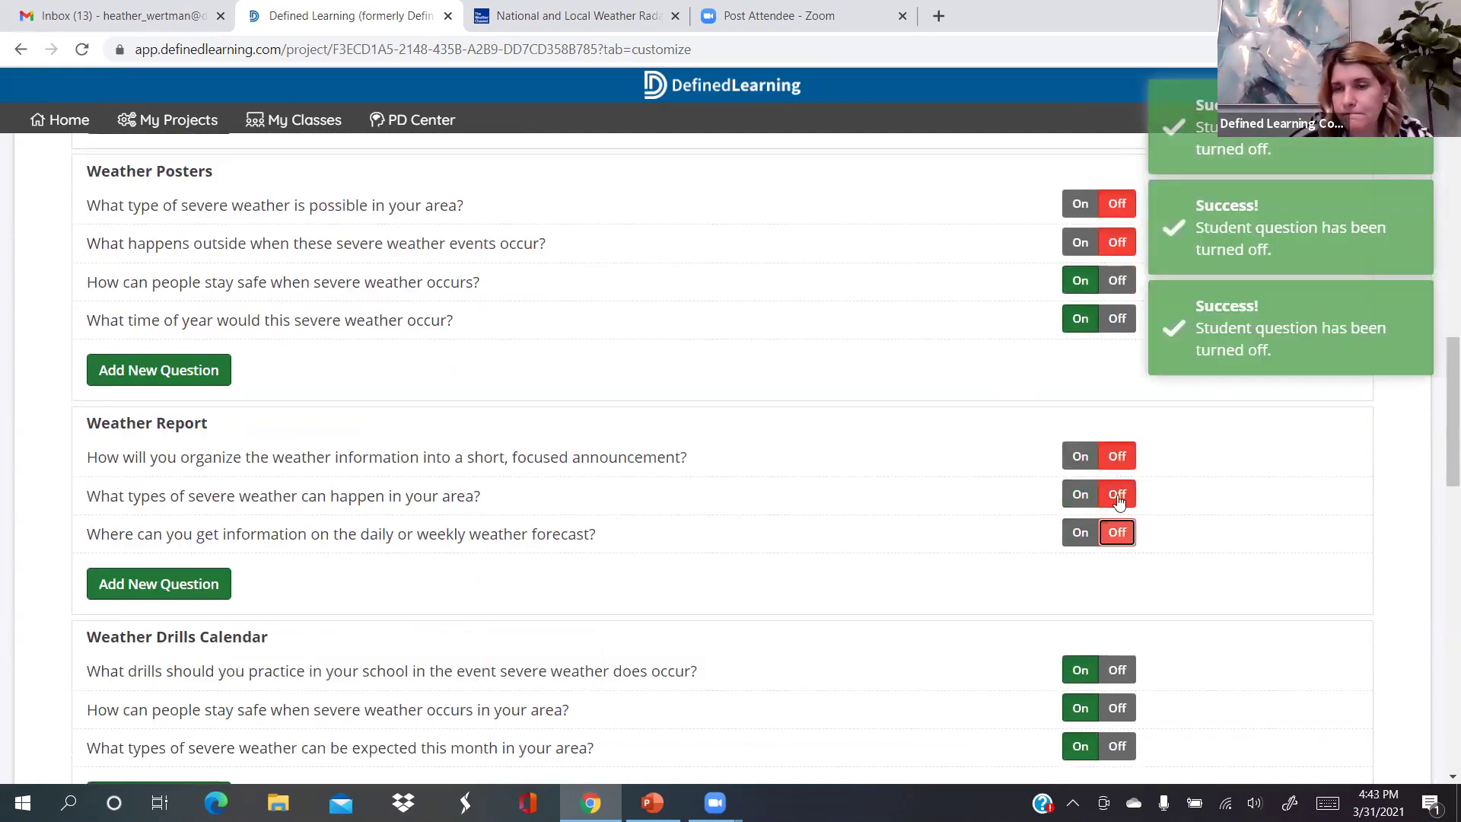
scroll(1117, 499, "down", 2)
Turn off the three Weather Drills Calendar questions and return up the page
left_click(1117, 497)
left_click(1117, 536)
left_click(1123, 576)
scroll(923, 496, "down", 2)
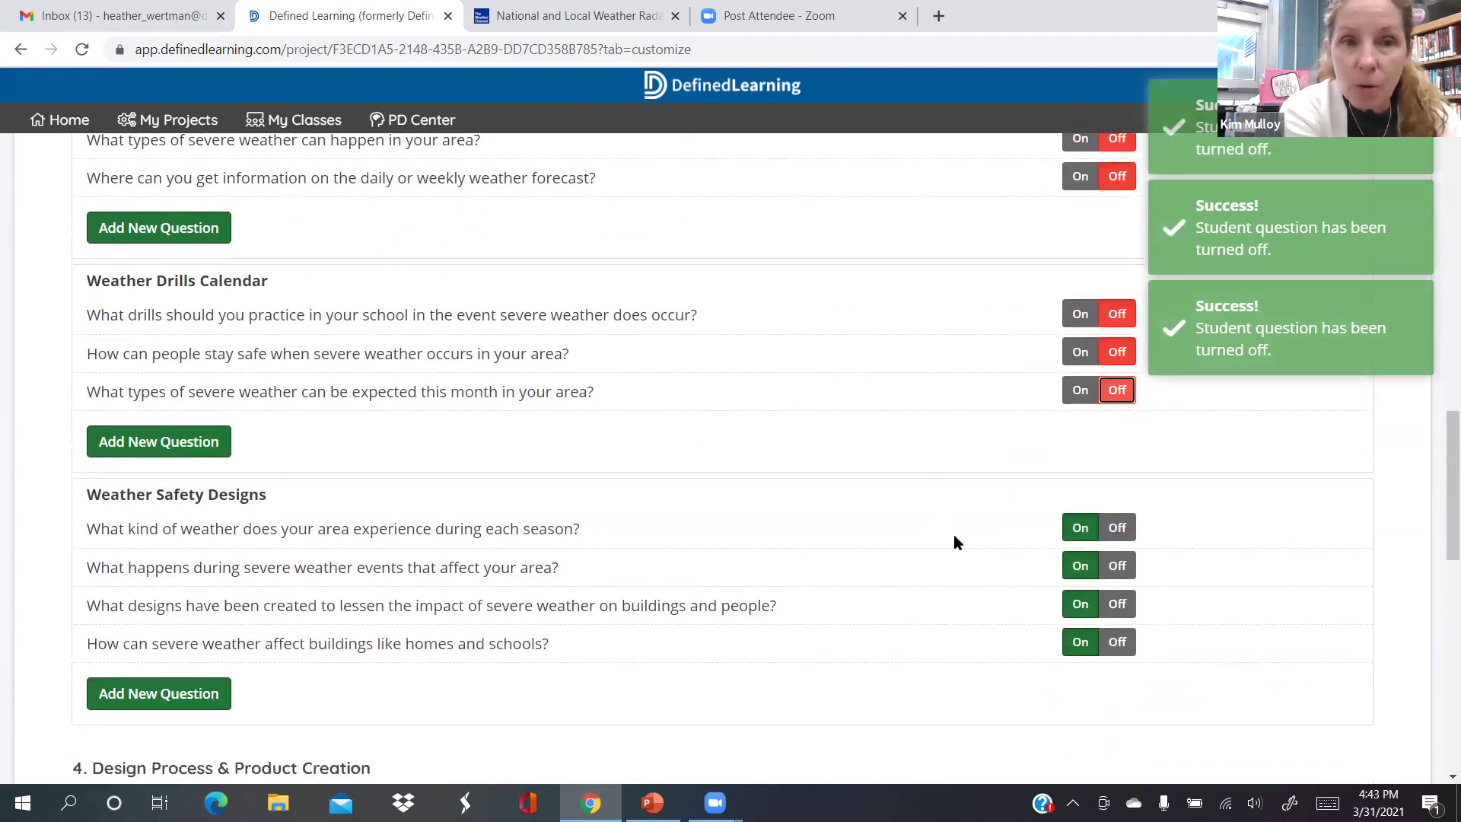
scroll(895, 455, "down", 1)
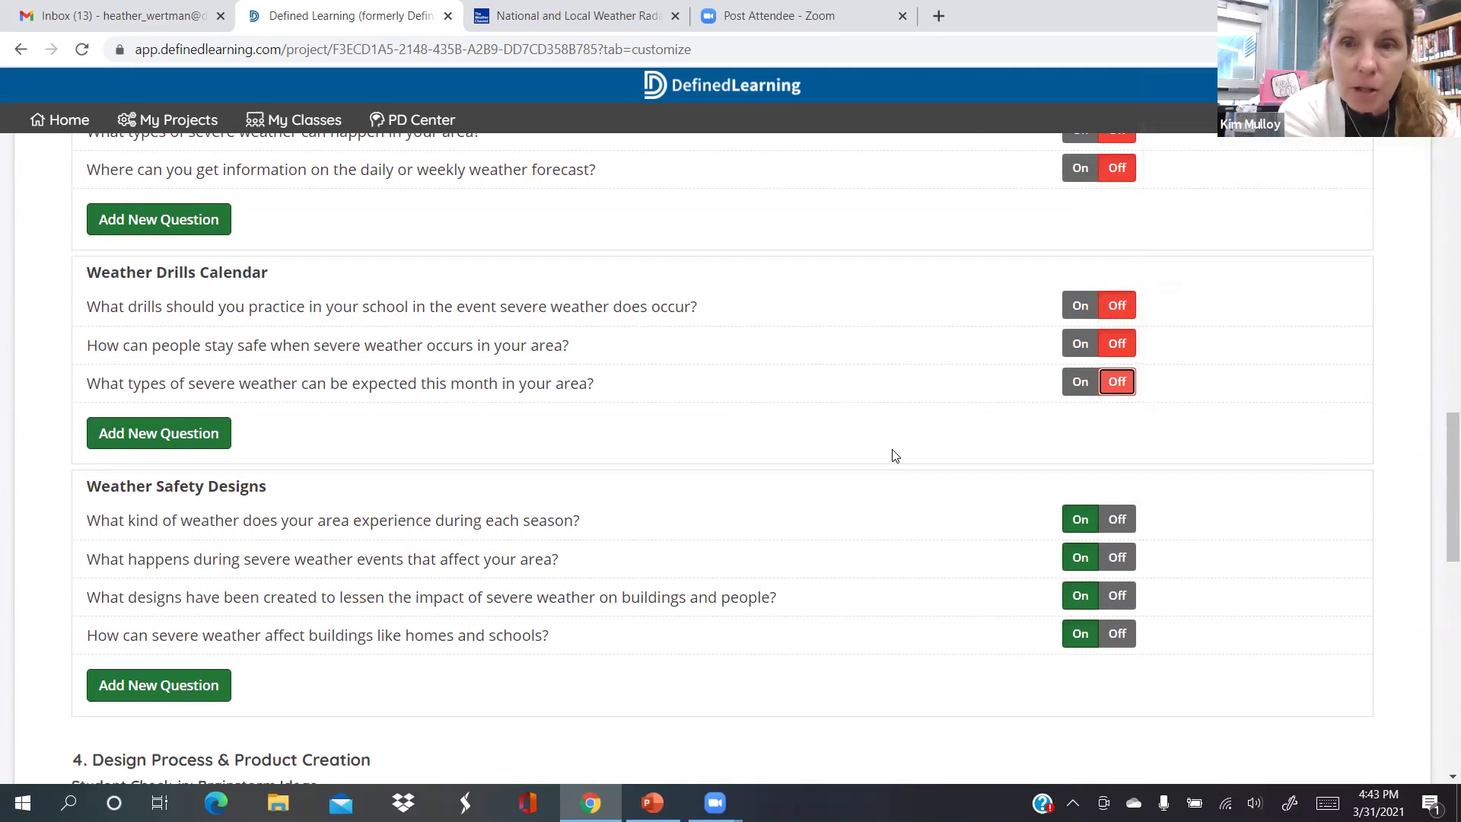
scroll(895, 455, "up", 3)
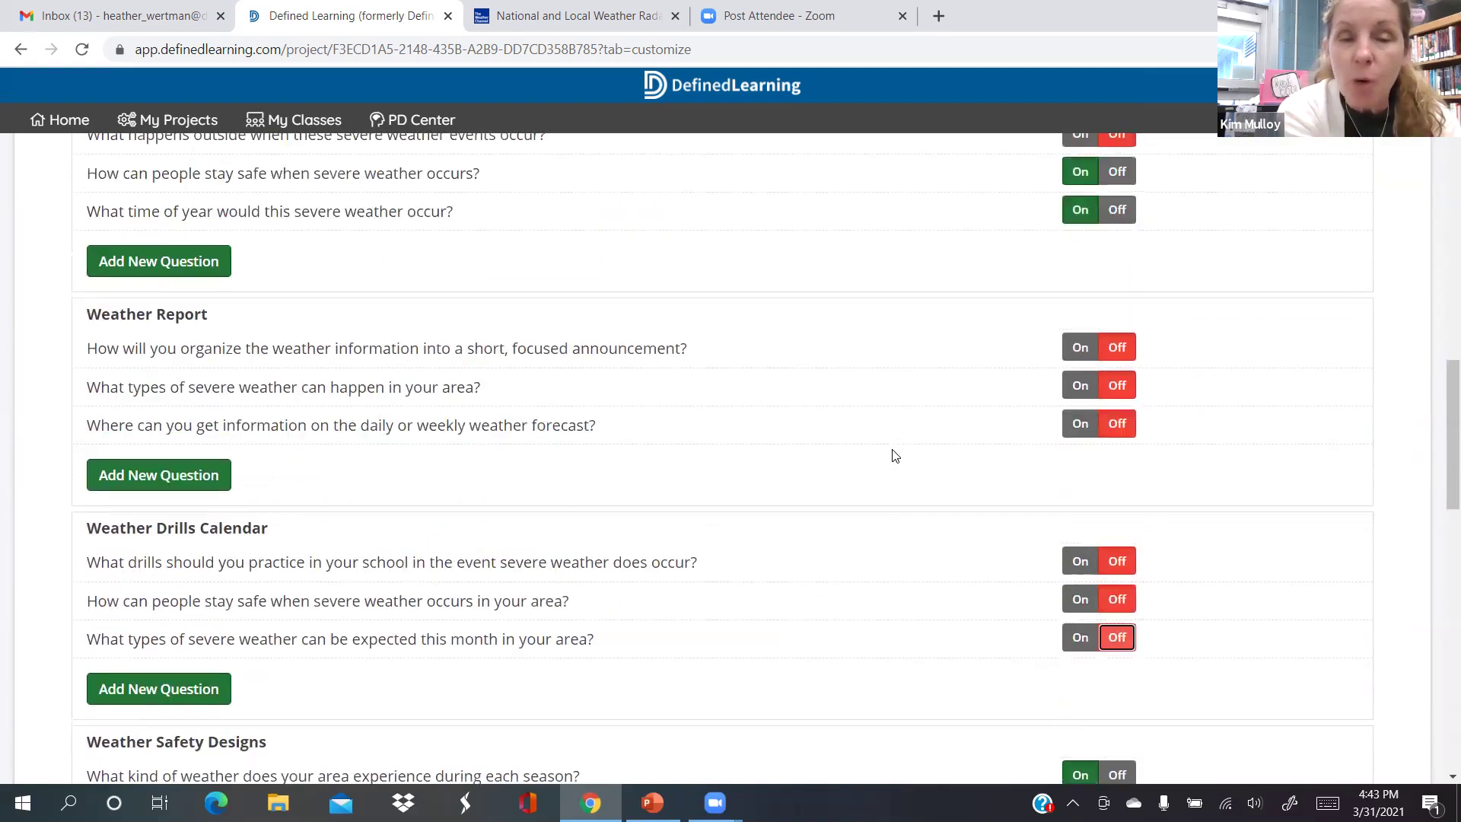
scroll(894, 455, "up", 2)
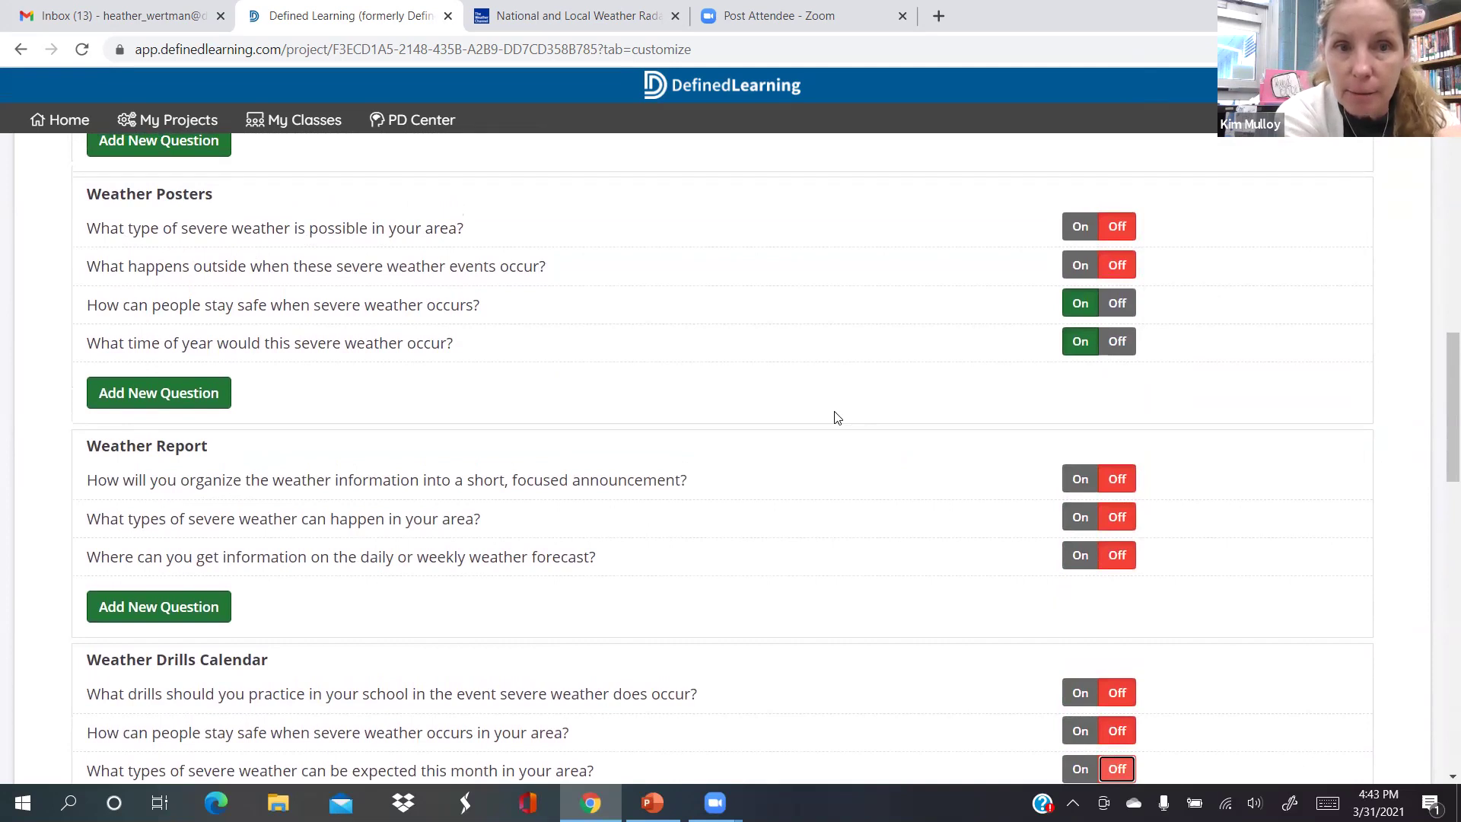
scroll(837, 418, "up", 1)
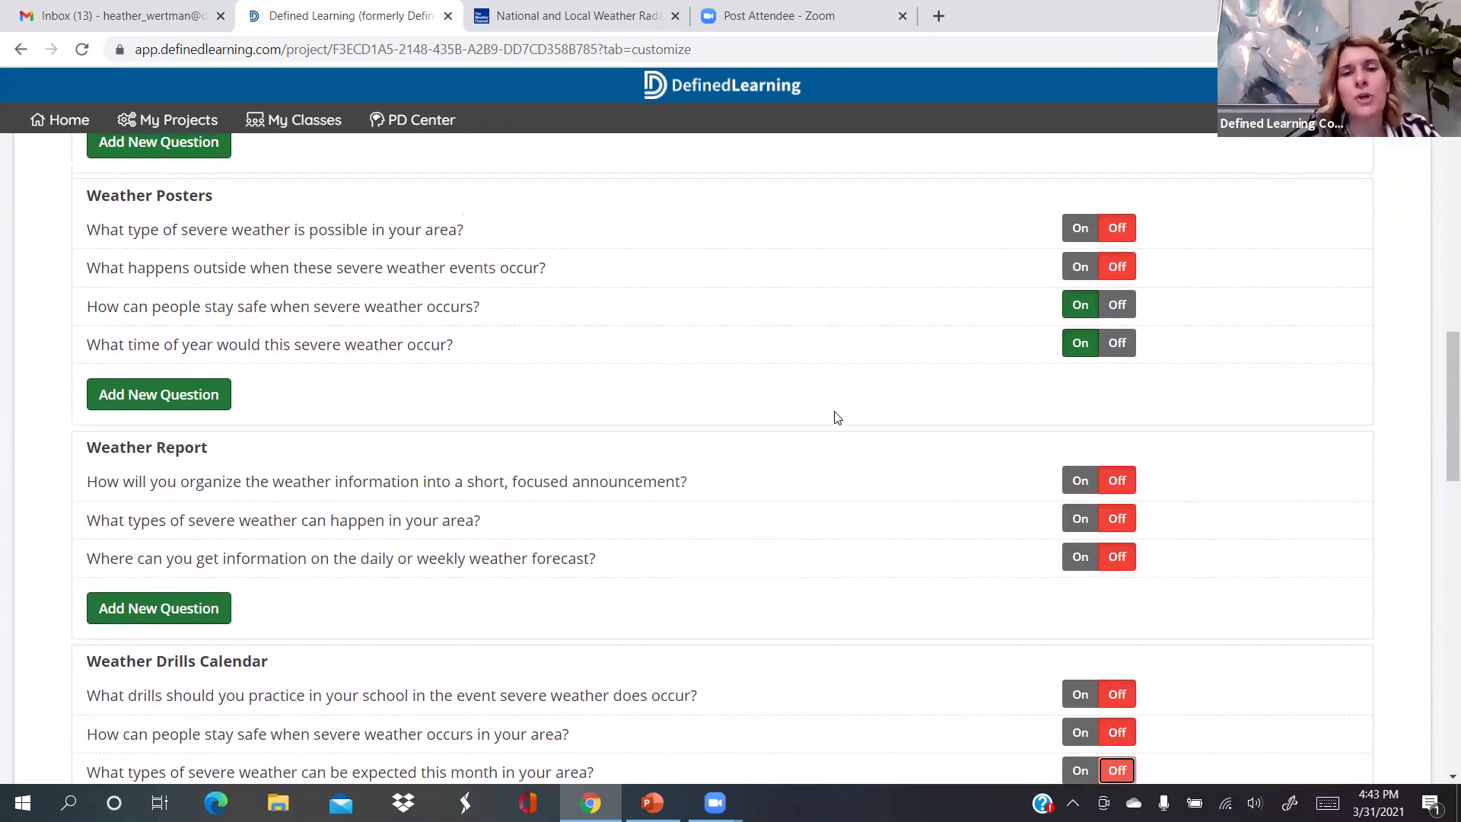
scroll(837, 417, "up", 2)
scroll(837, 418, "up", 7)
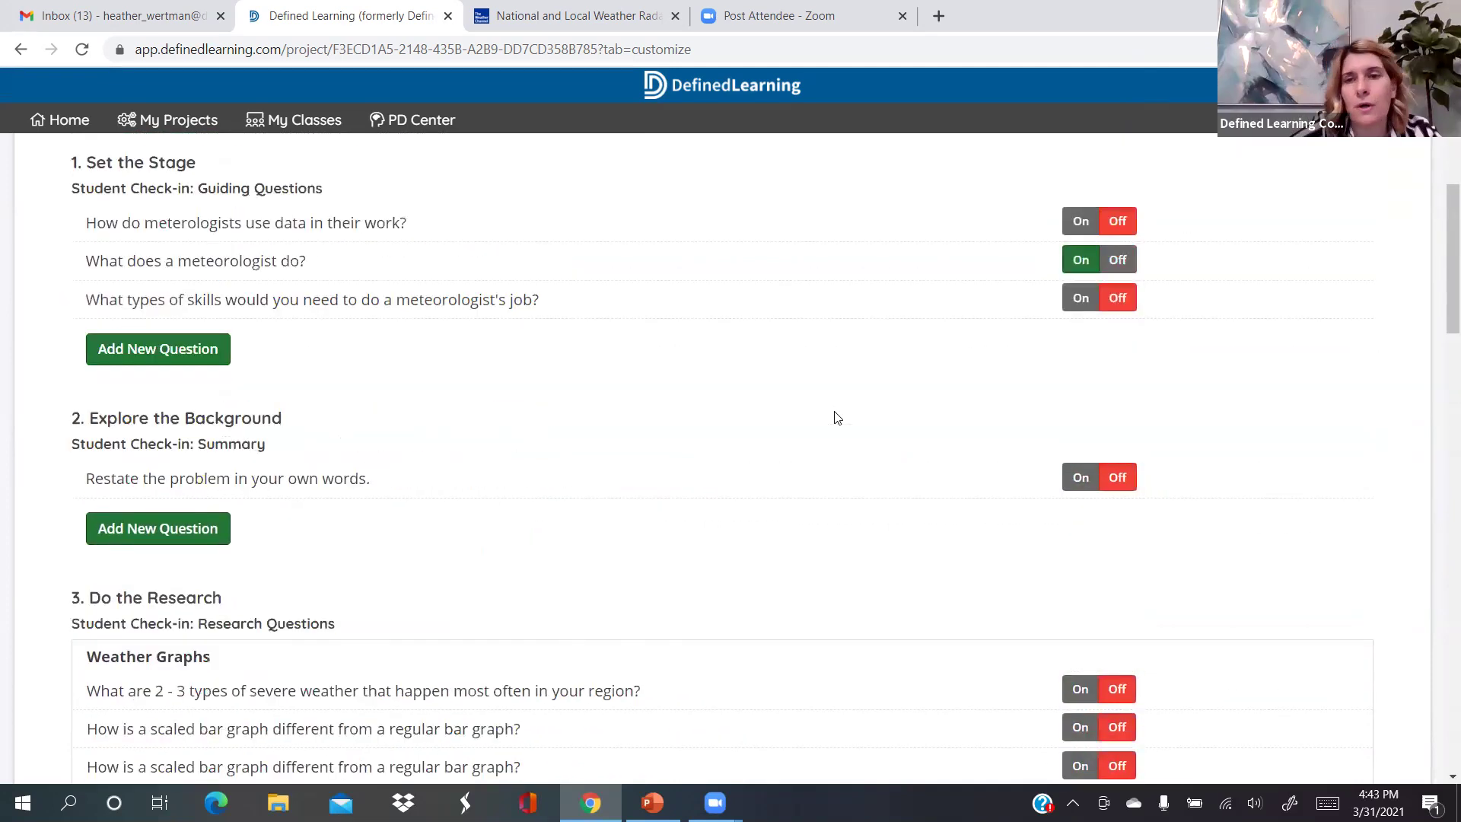
scroll(837, 417, "up", 5)
scroll(639, 418, "down", 3)
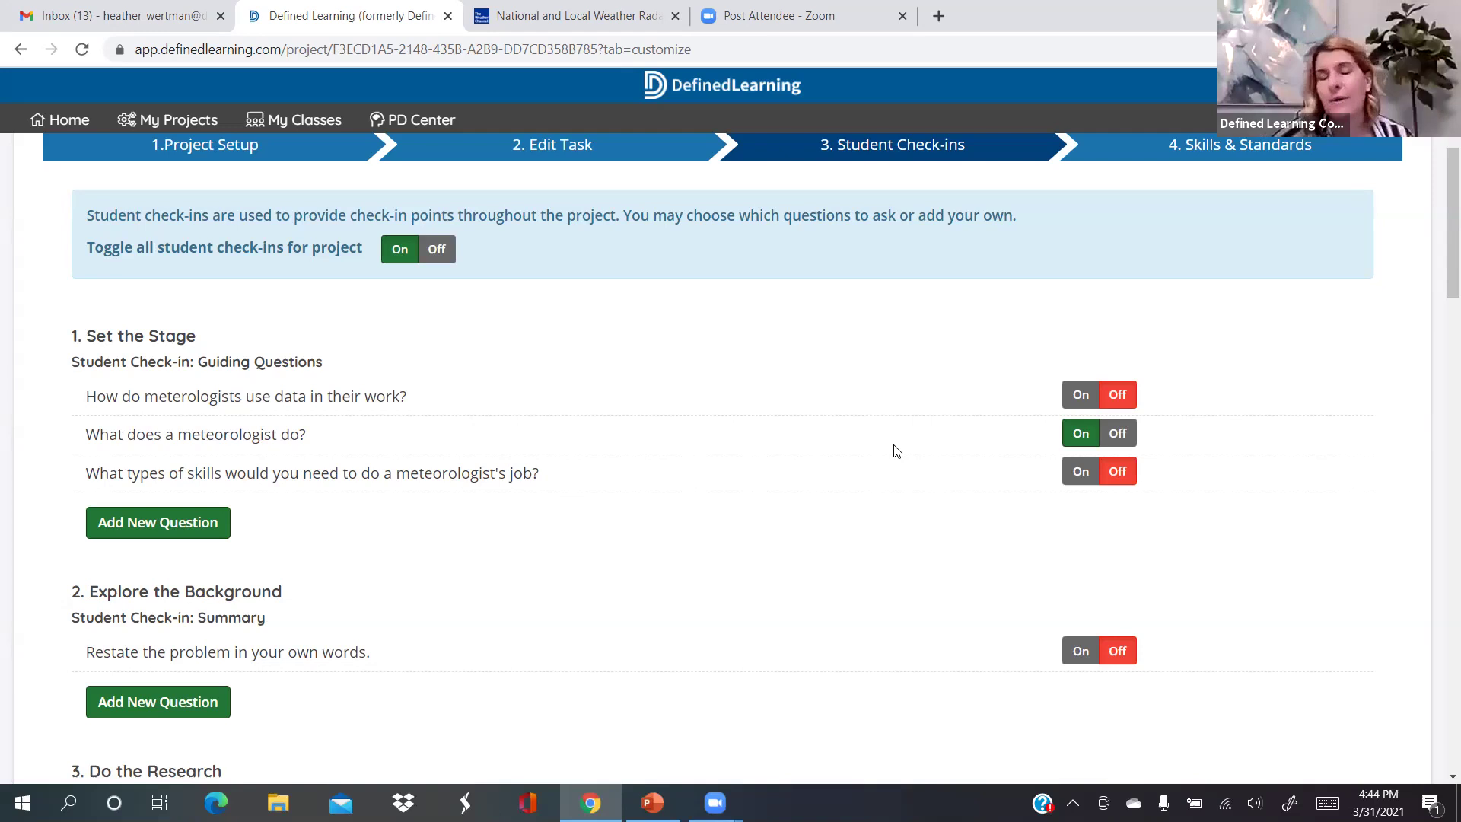
scroll(896, 452, "down", 2)
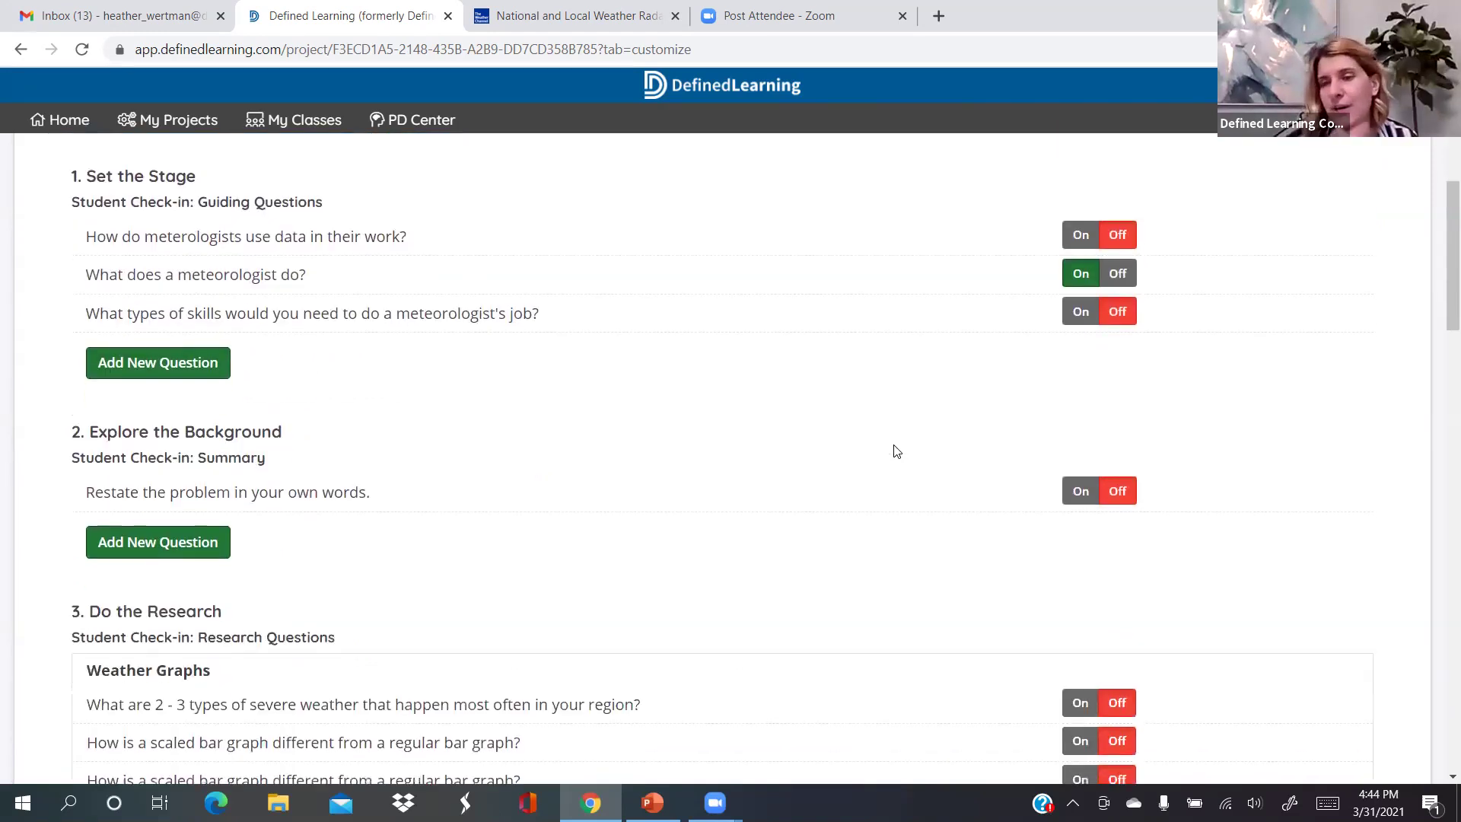
Switch off each of the four Weather Safety Designs questions, leaving Brainstorming on
scroll(896, 451, "down", 3)
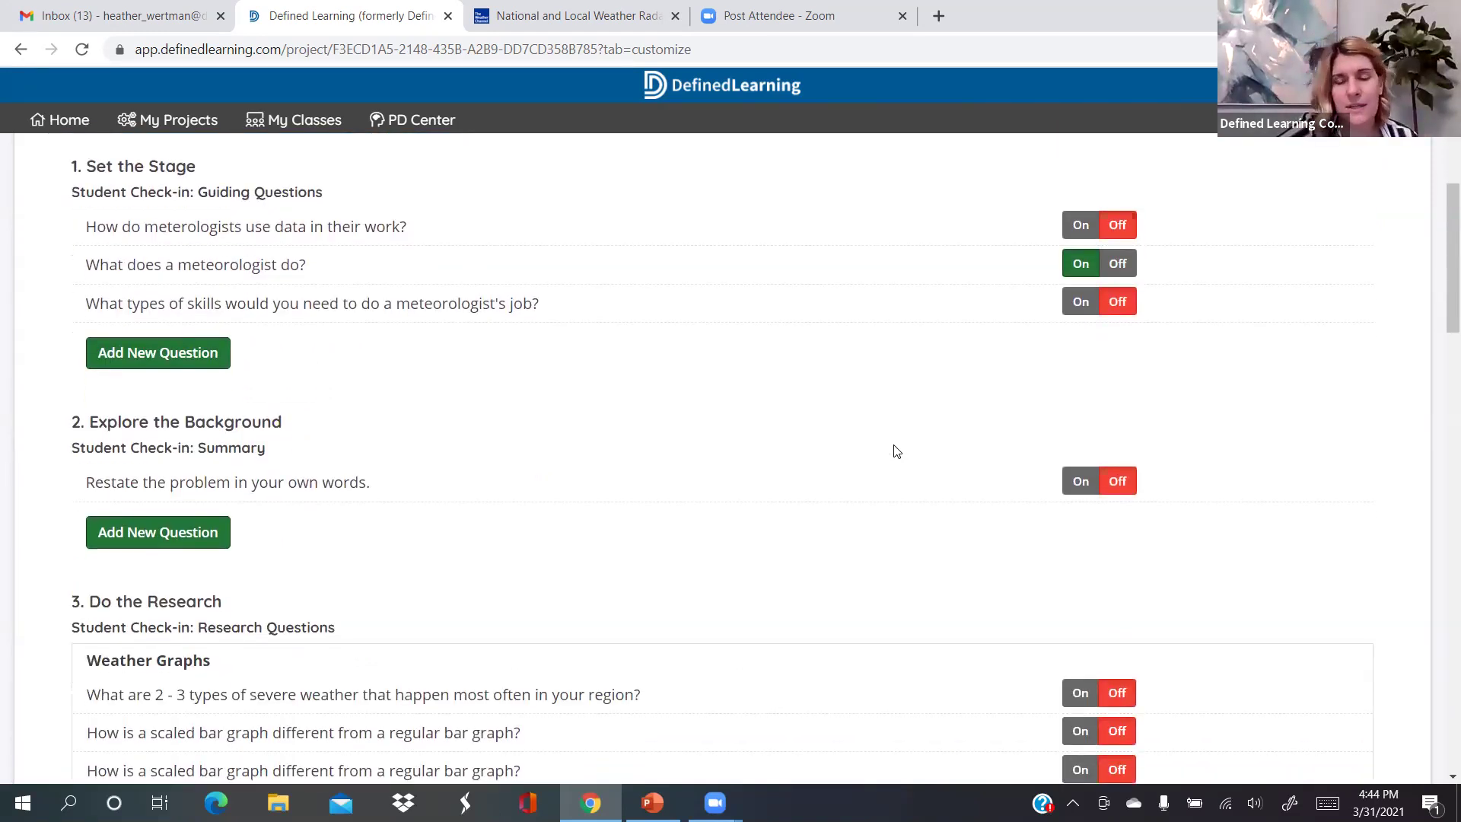
scroll(1118, 441, "down", 12)
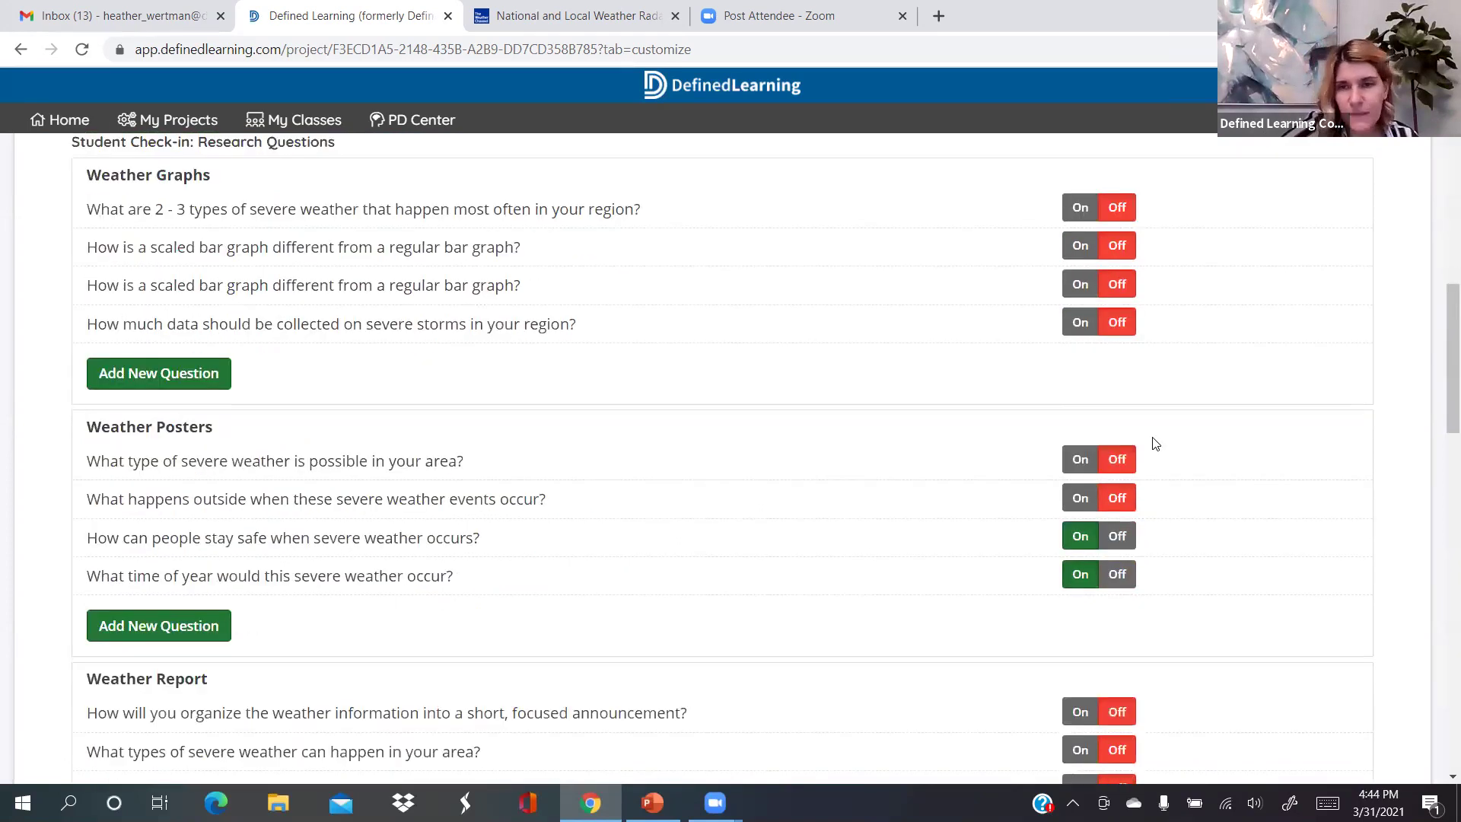
left_click(1117, 431)
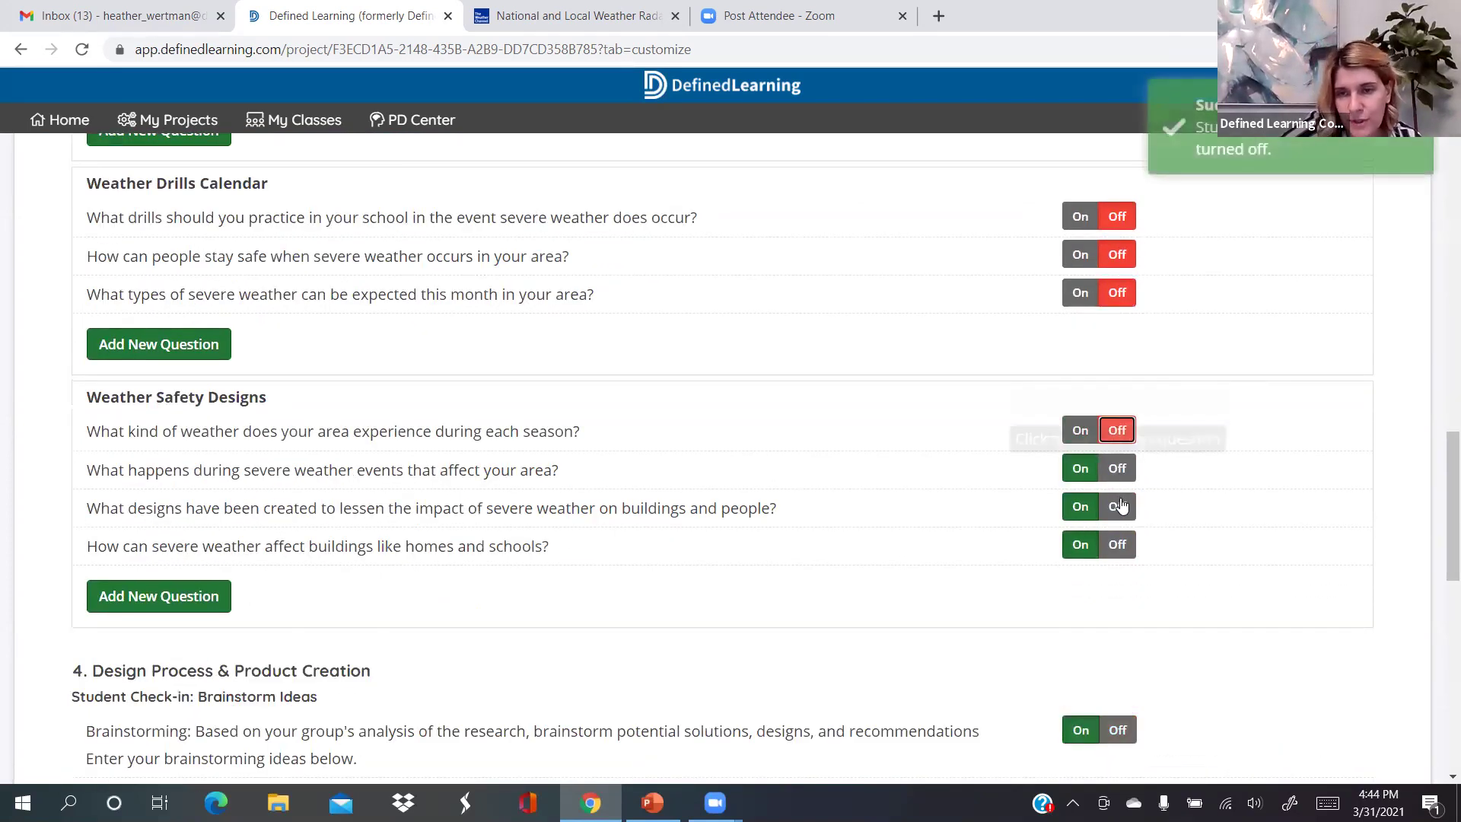
left_click(1117, 468)
left_click(1117, 506)
key("Return")
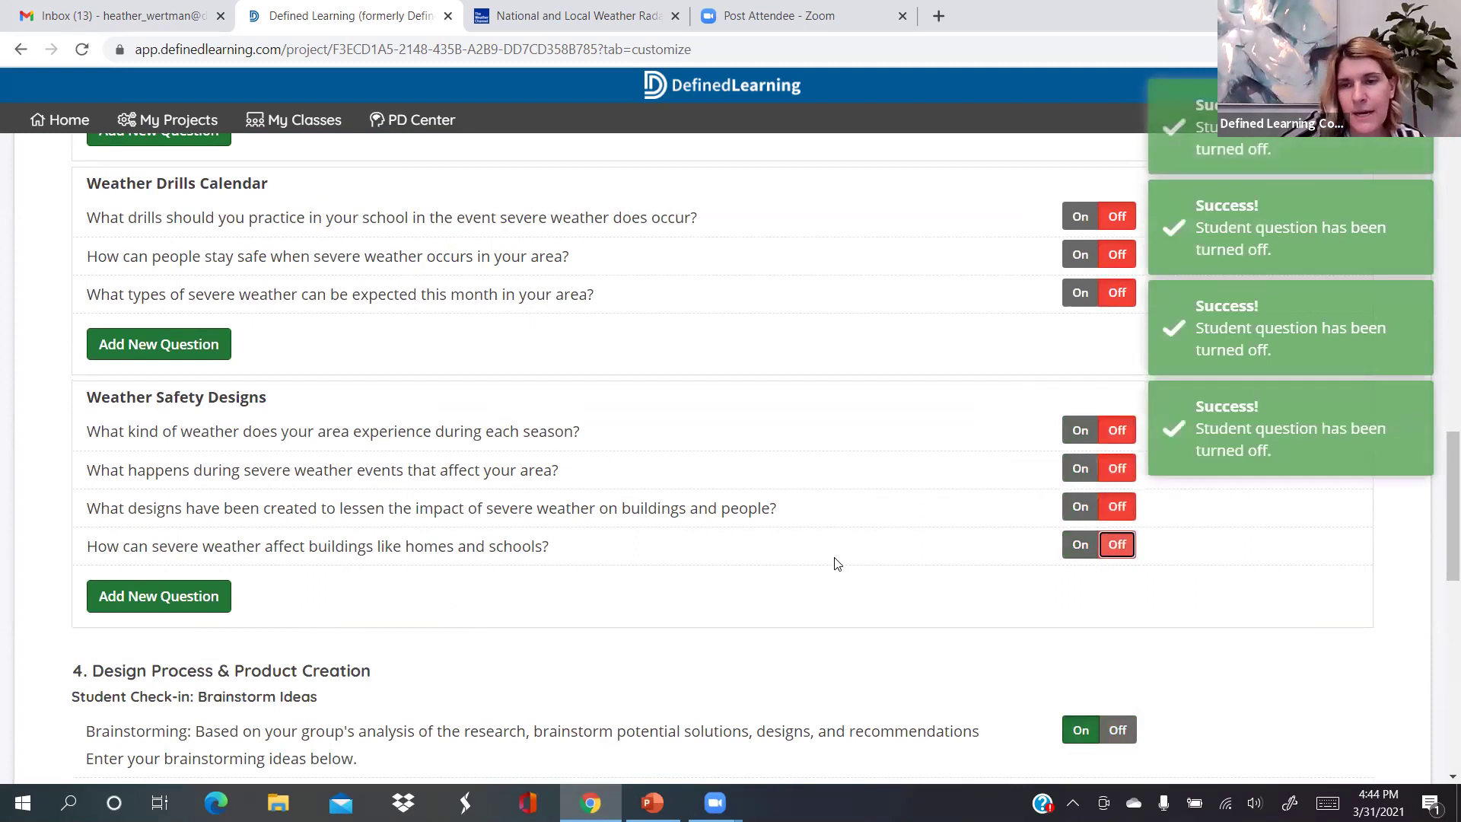
scroll(836, 563, "down", 1)
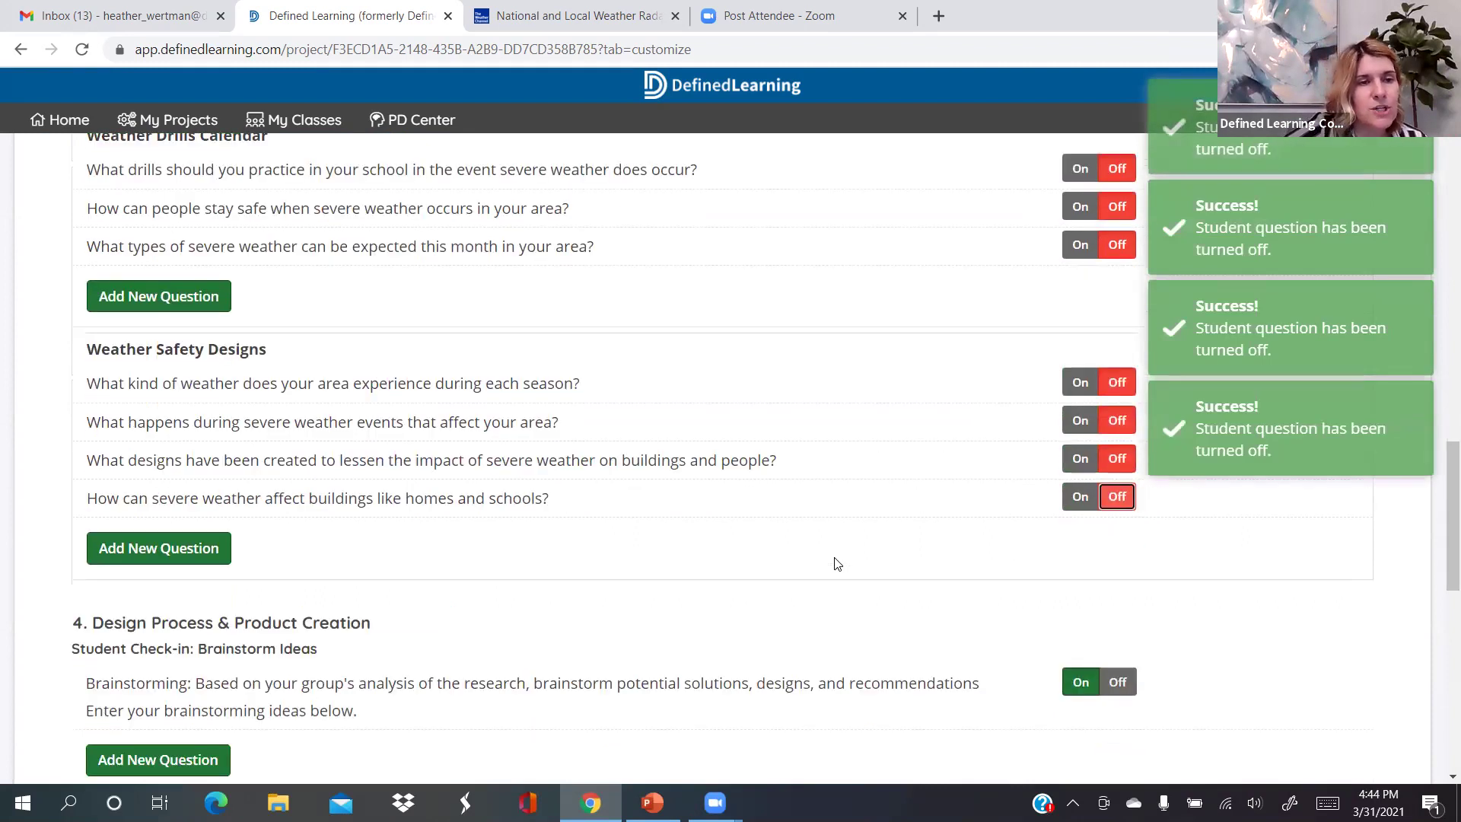
scroll(837, 563, "down", 5)
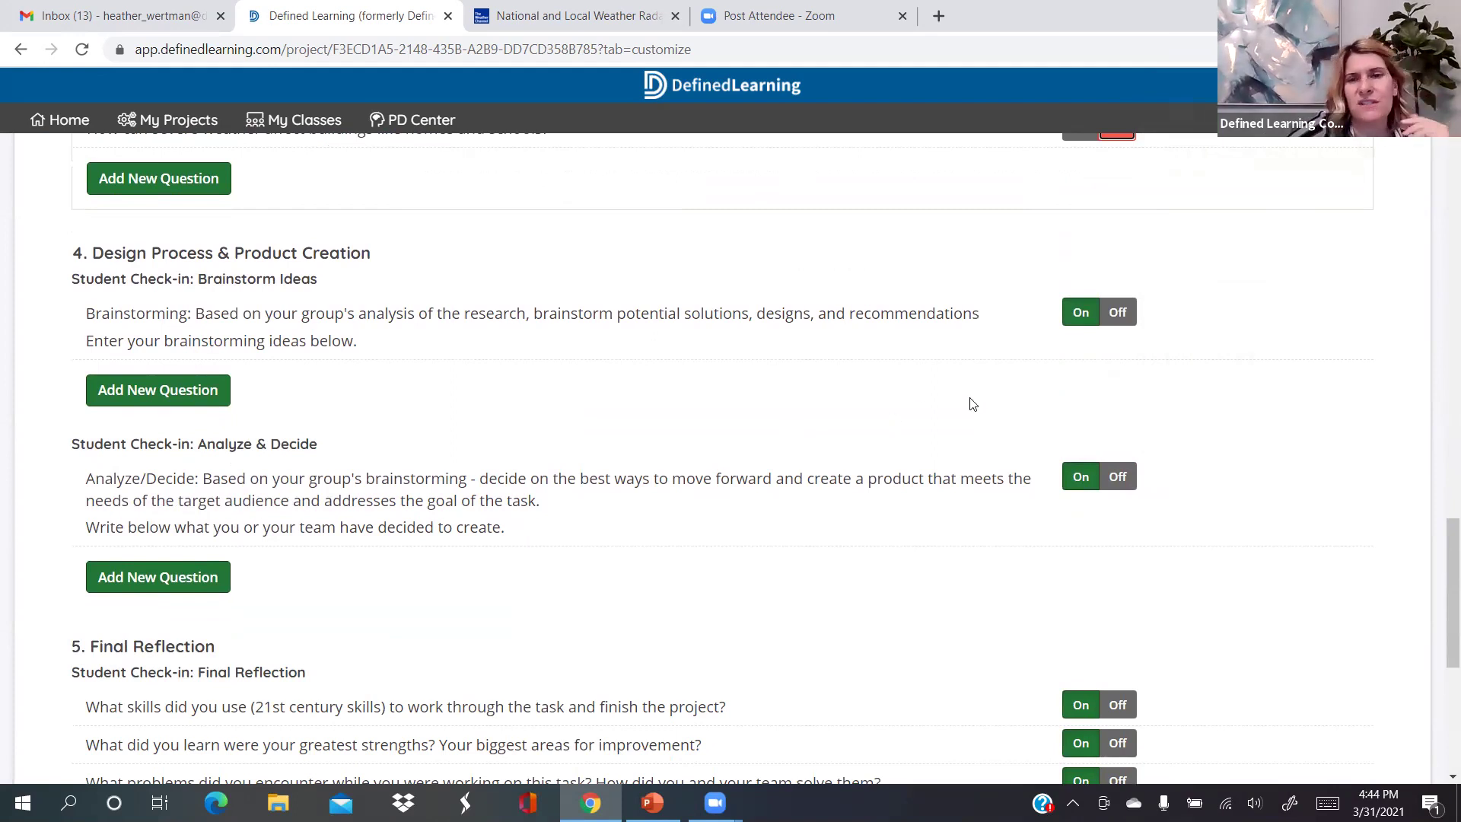
Switch off the Brainstorming and Analyze/Decide questions, then move down to Final Reflection
left_click(1117, 313)
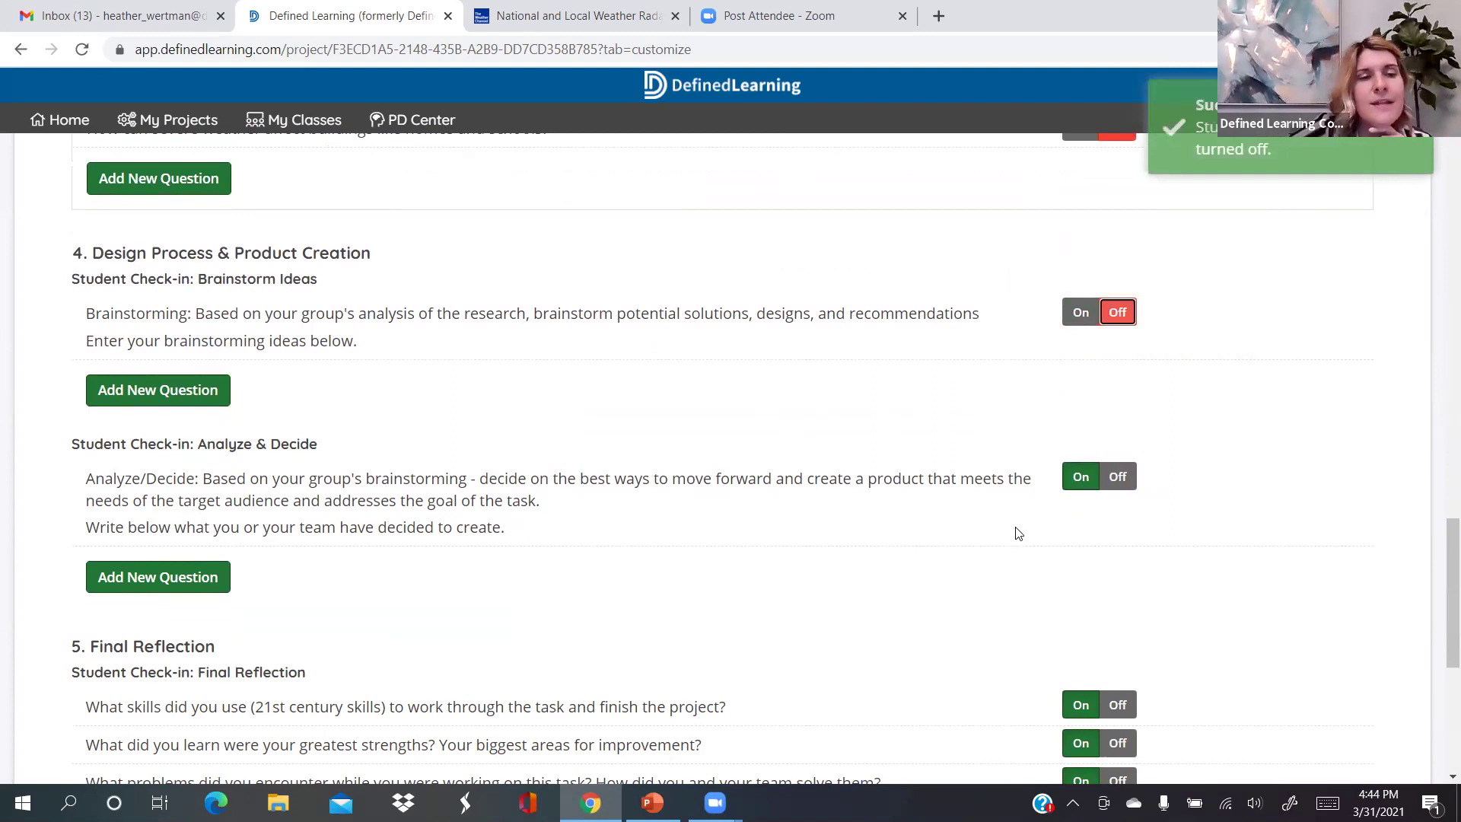
left_click(1120, 481)
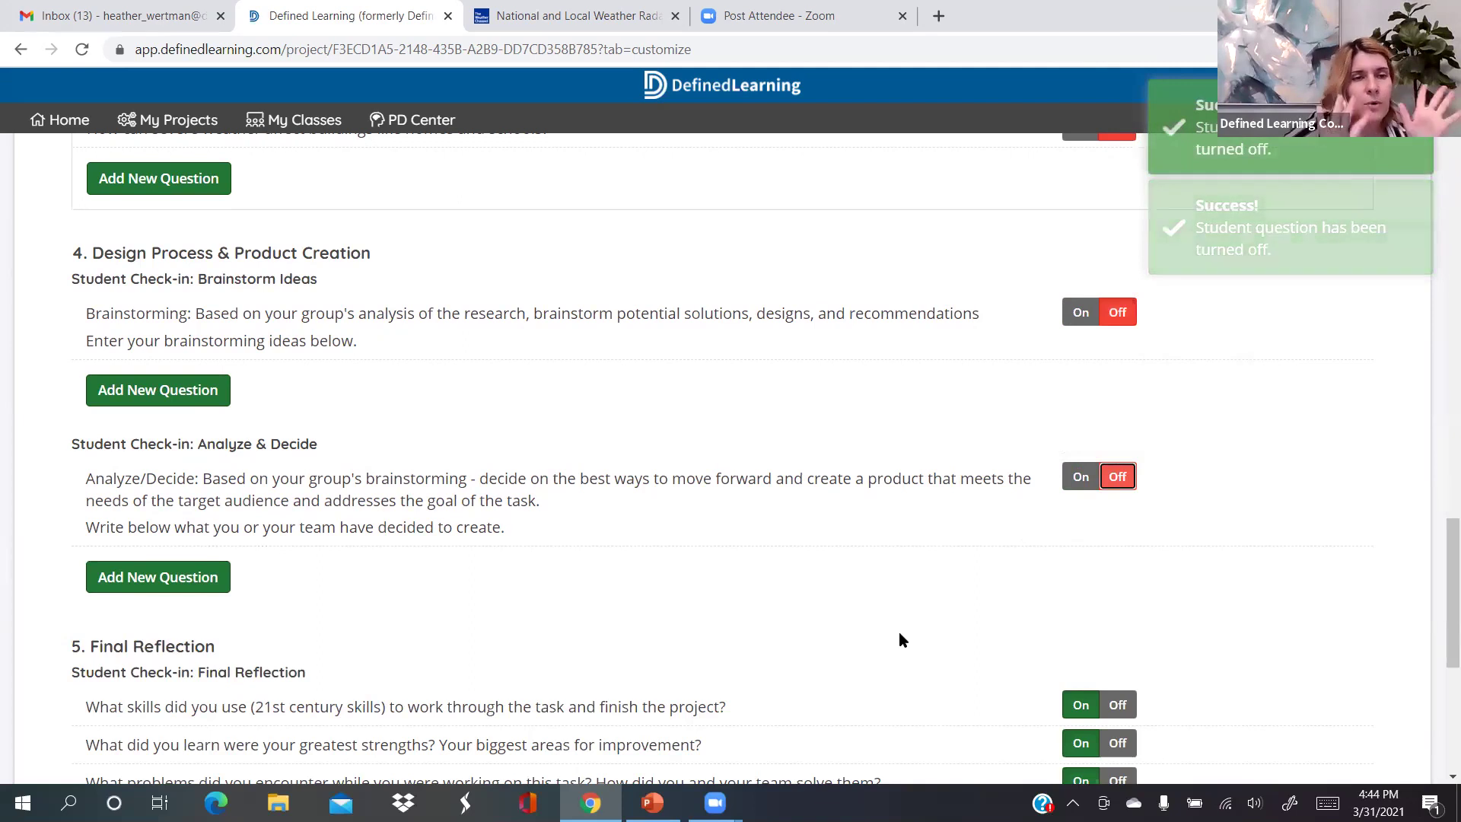
scroll(902, 639, "down", 5)
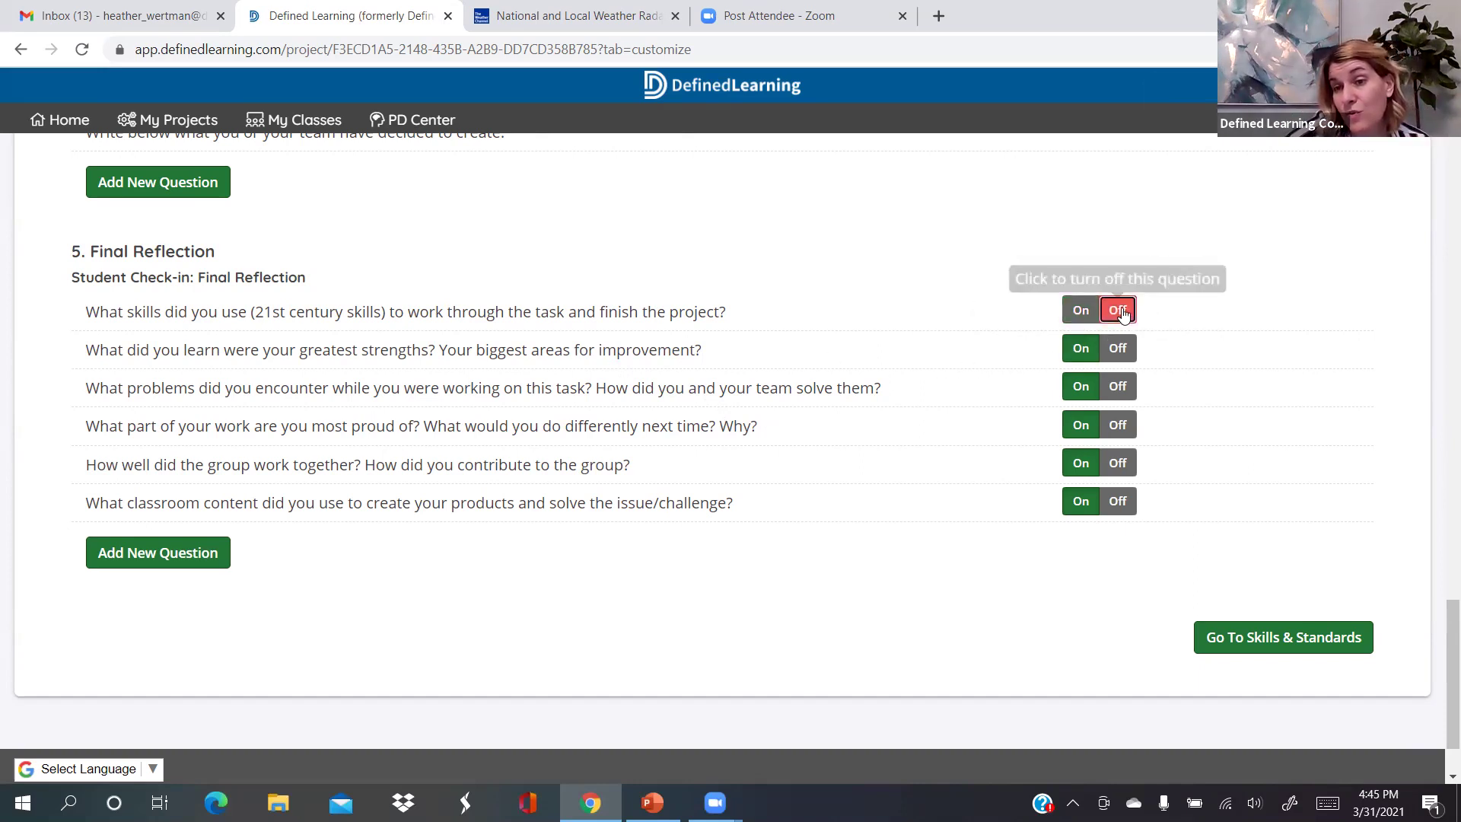
Turn off the Final Reflection questions on problems, proudest work, teamwork and classroom content
left_click(1122, 388)
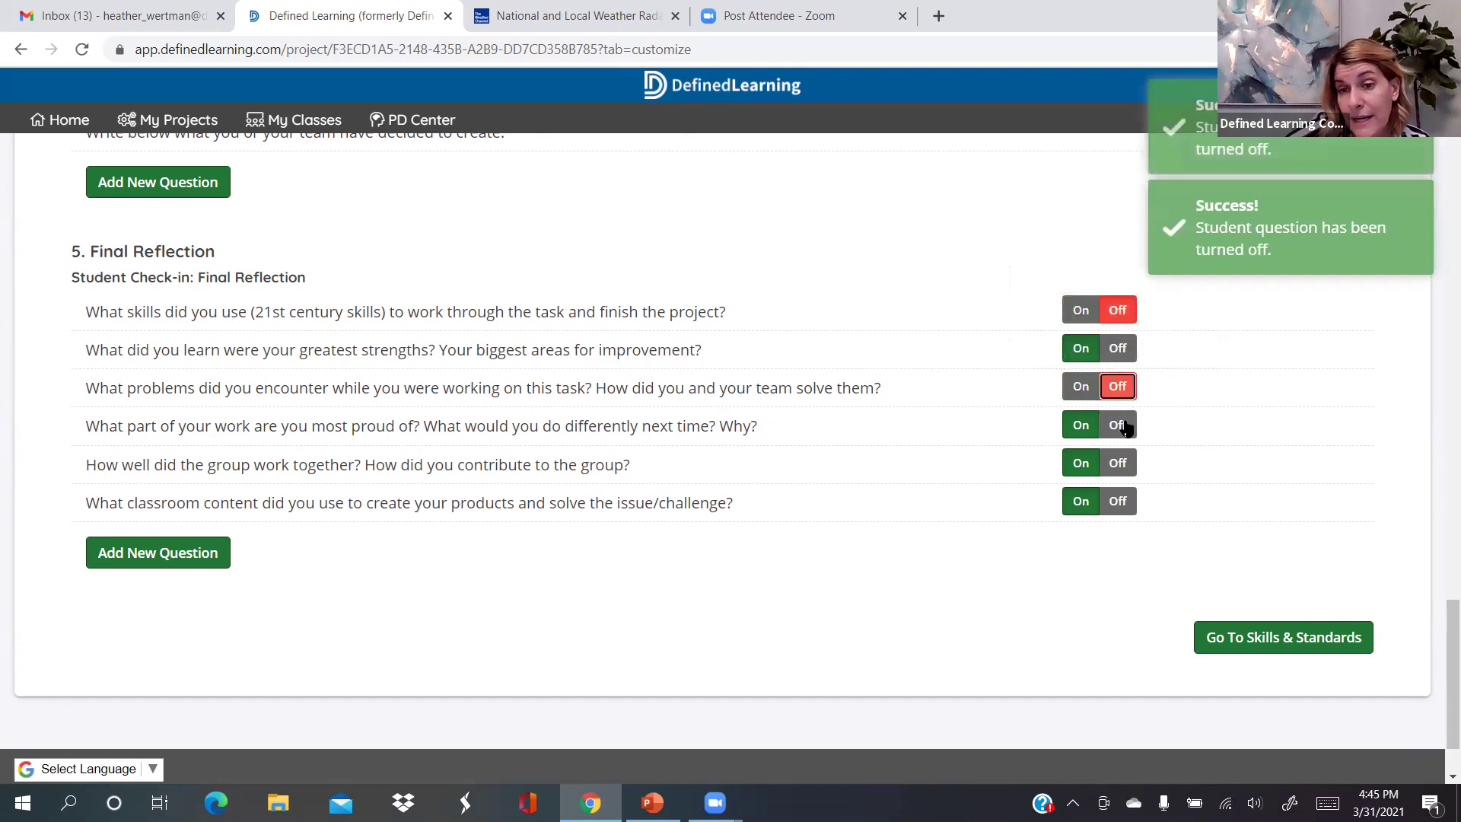
left_click(1123, 426)
left_click(1119, 464)
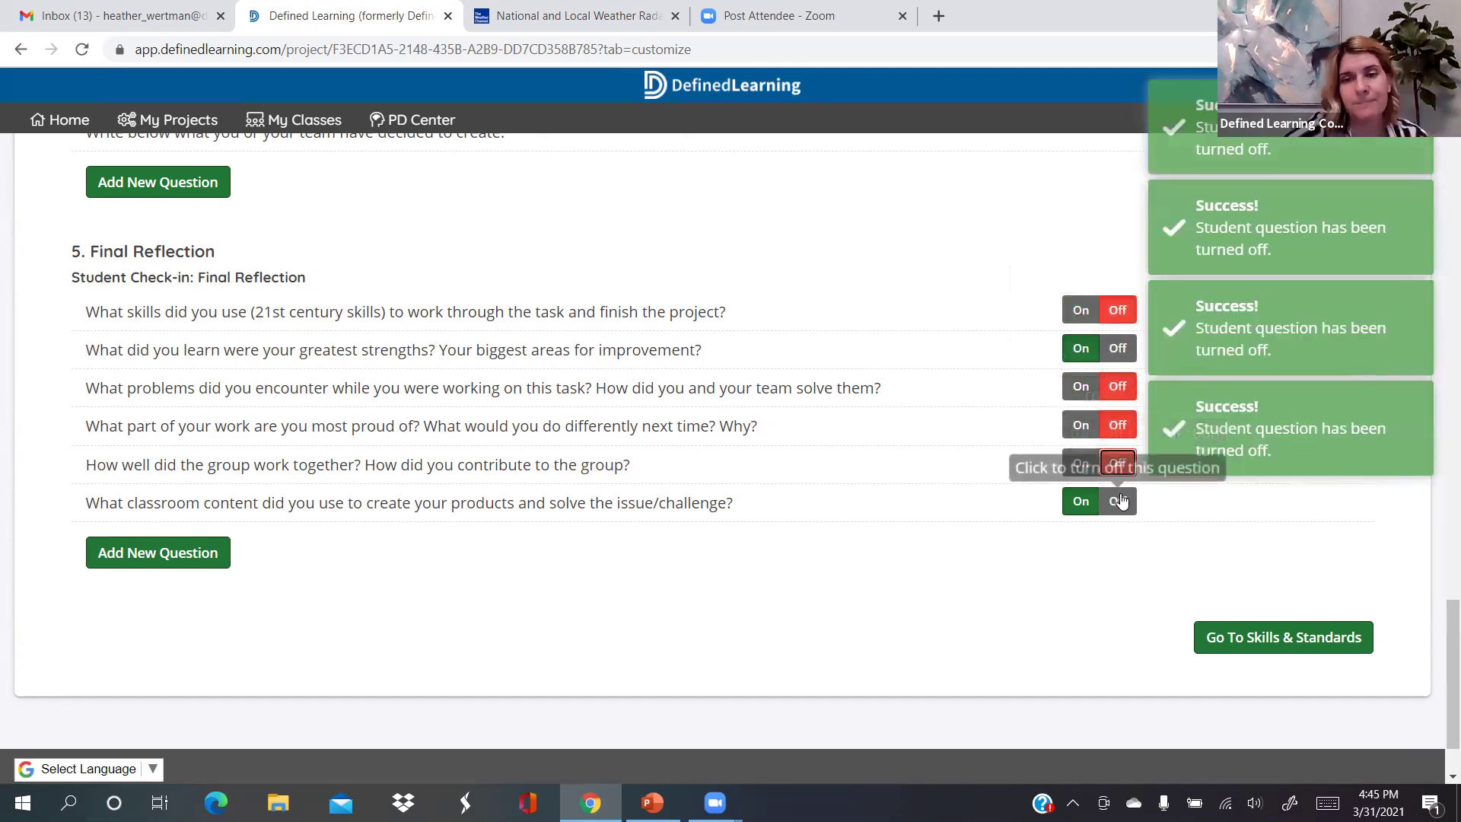
left_click(1121, 500)
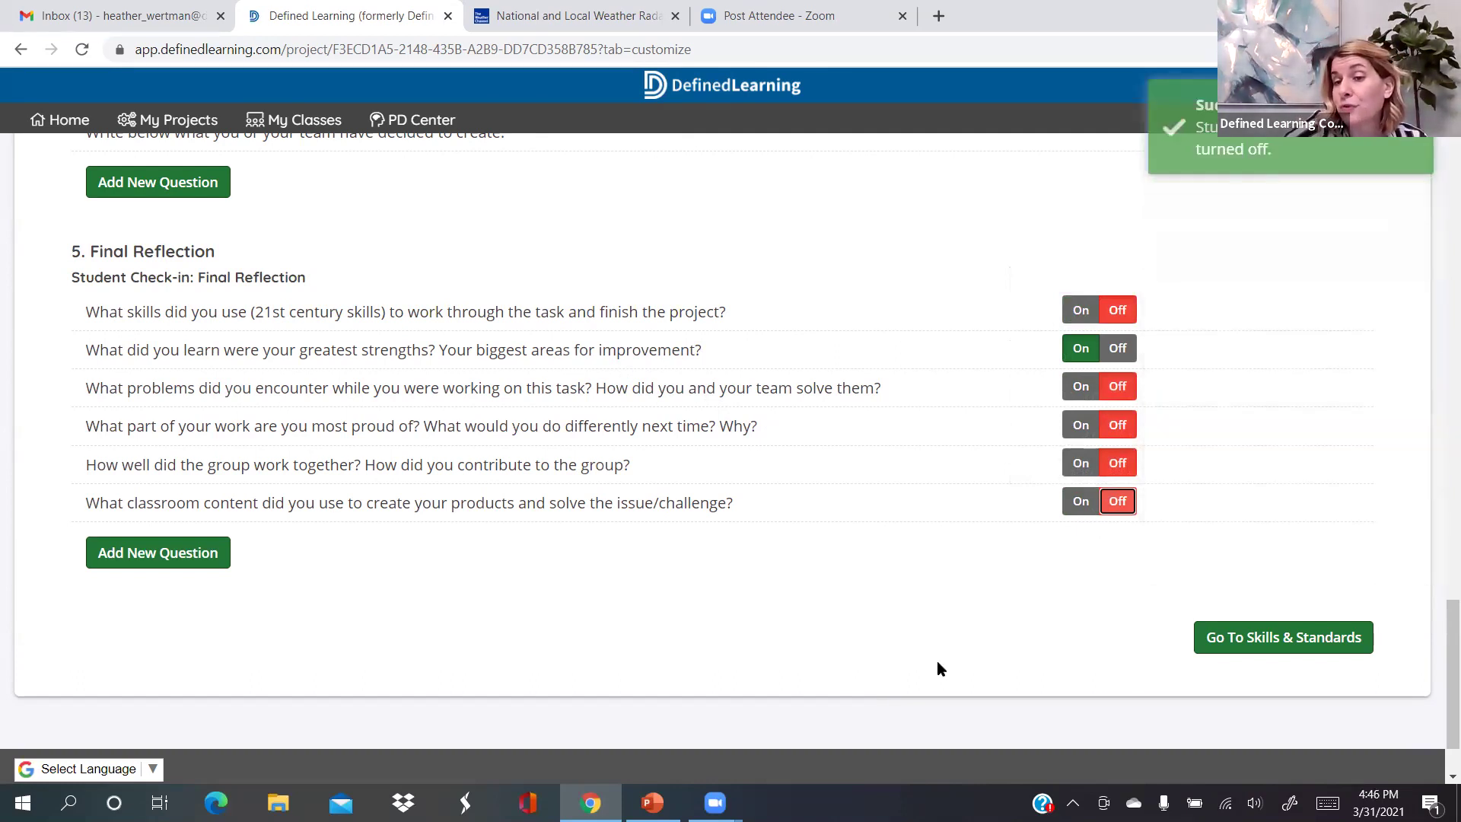
Move on to the project's Skills & Standards step
scroll(937, 662, "up", 2)
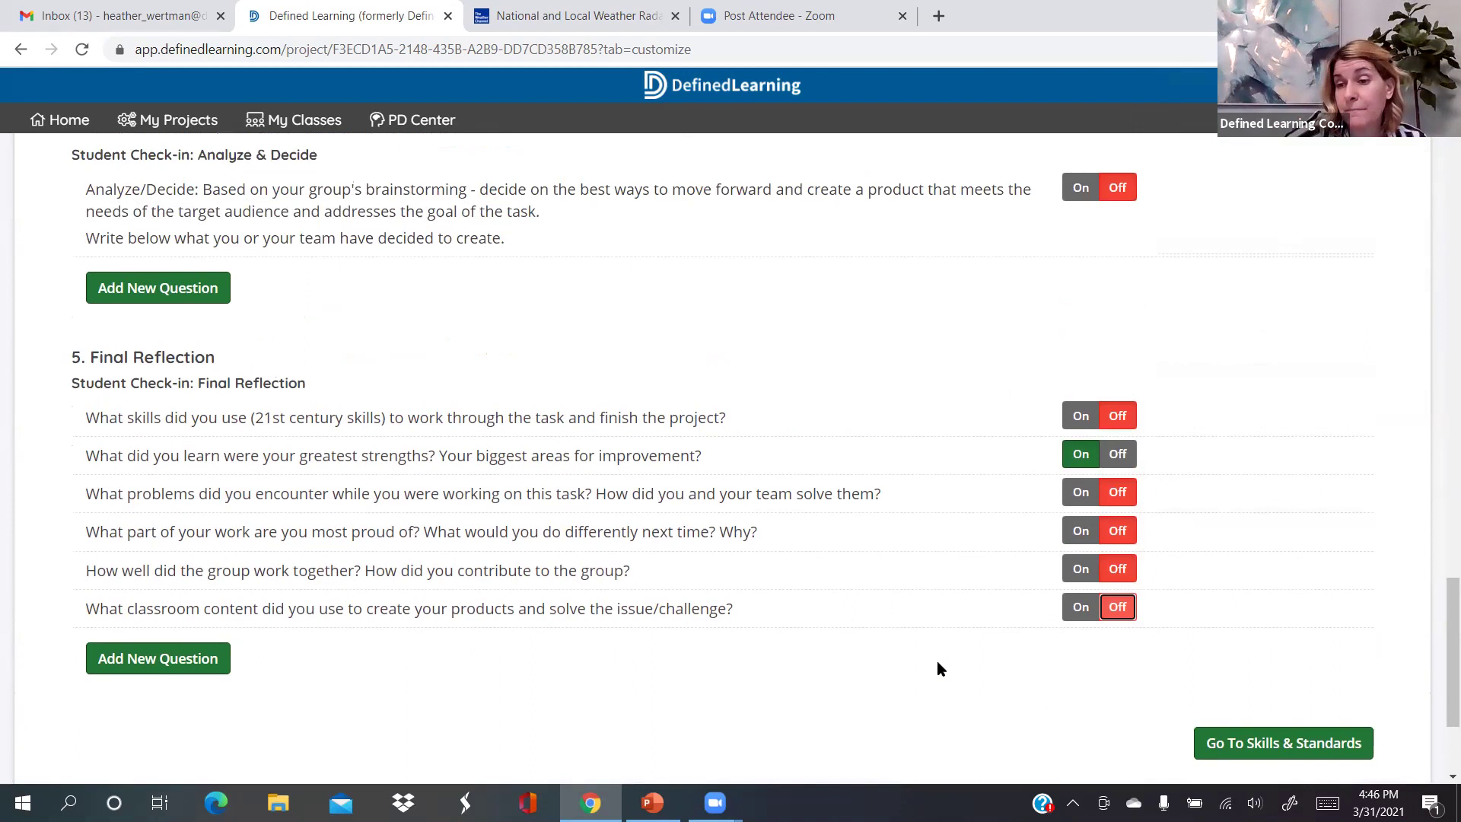
scroll(938, 663, "up", 3)
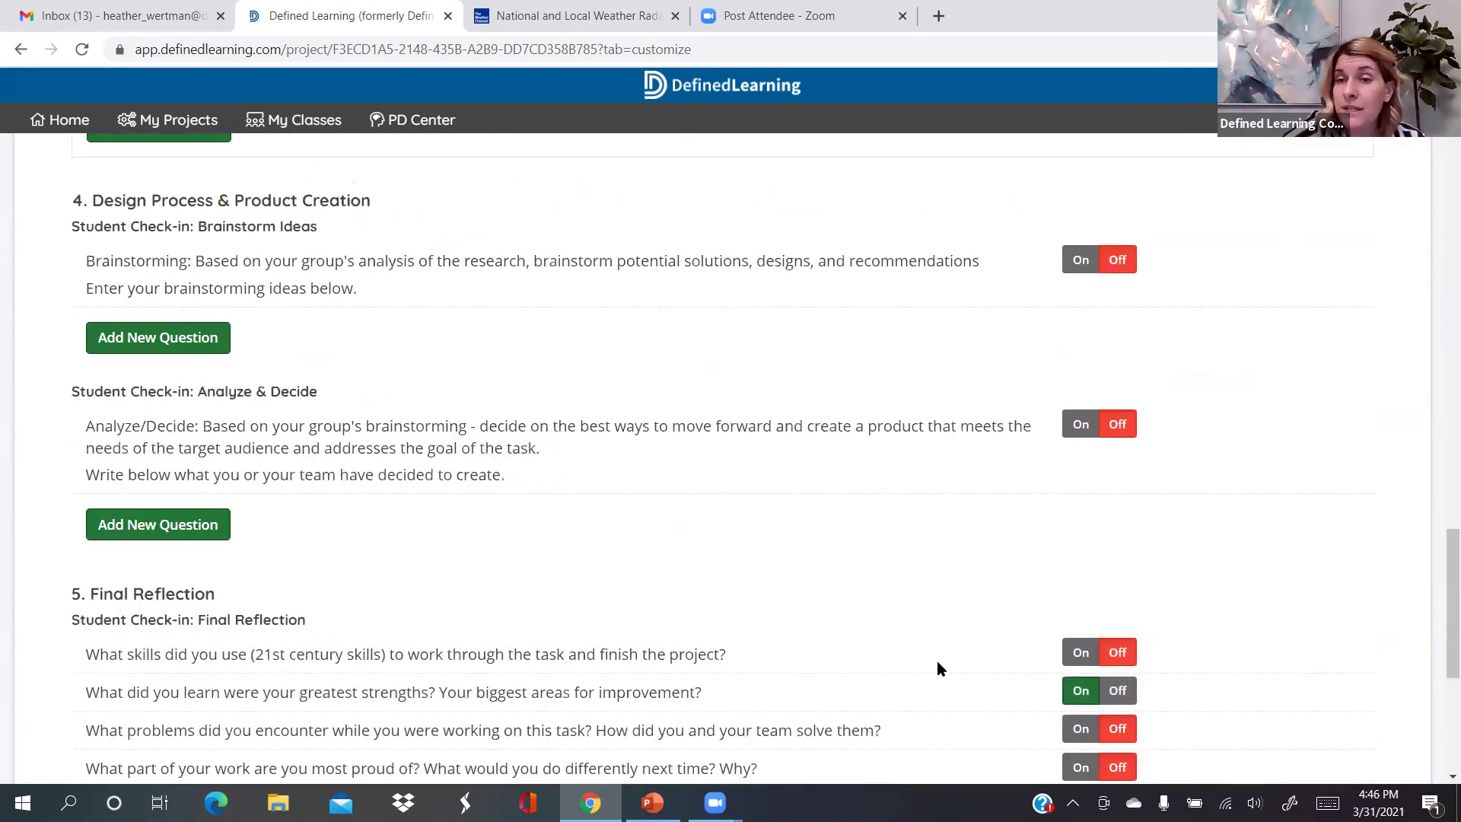
scroll(937, 668, "up", 2)
scroll(937, 661, "up", 5)
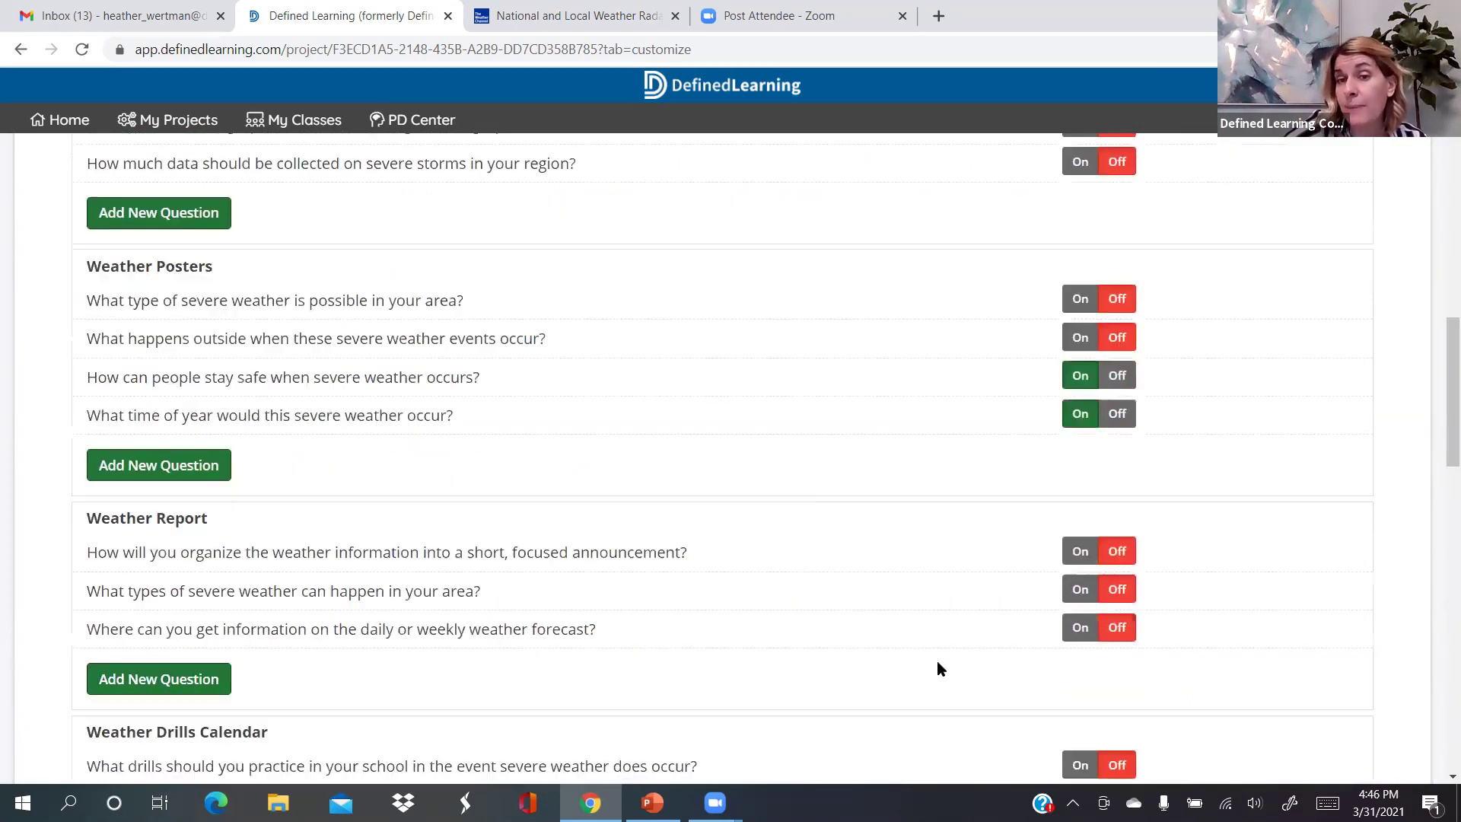
scroll(783, 449, "up", 10)
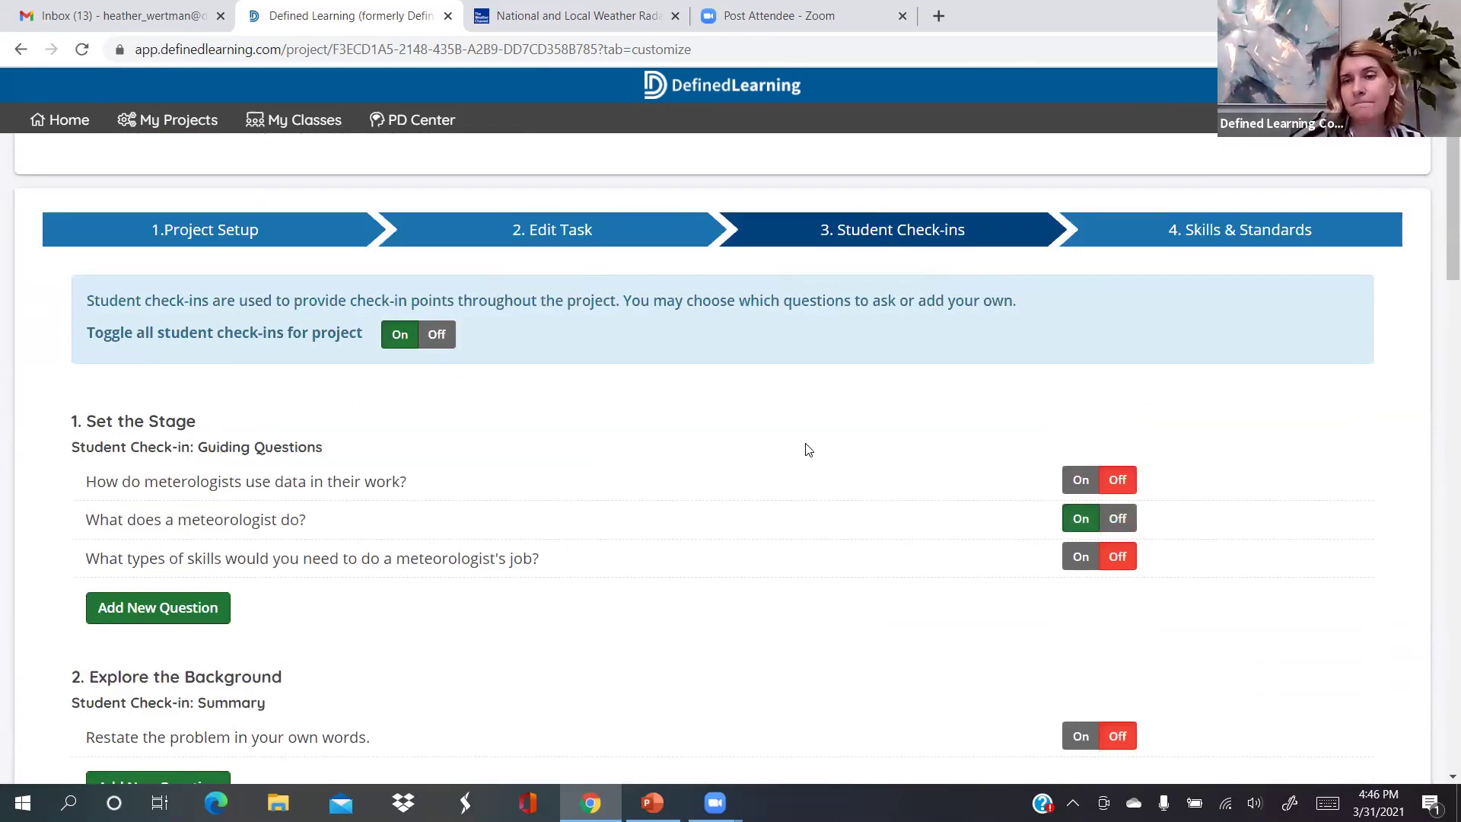
scroll(918, 460, "down", 7)
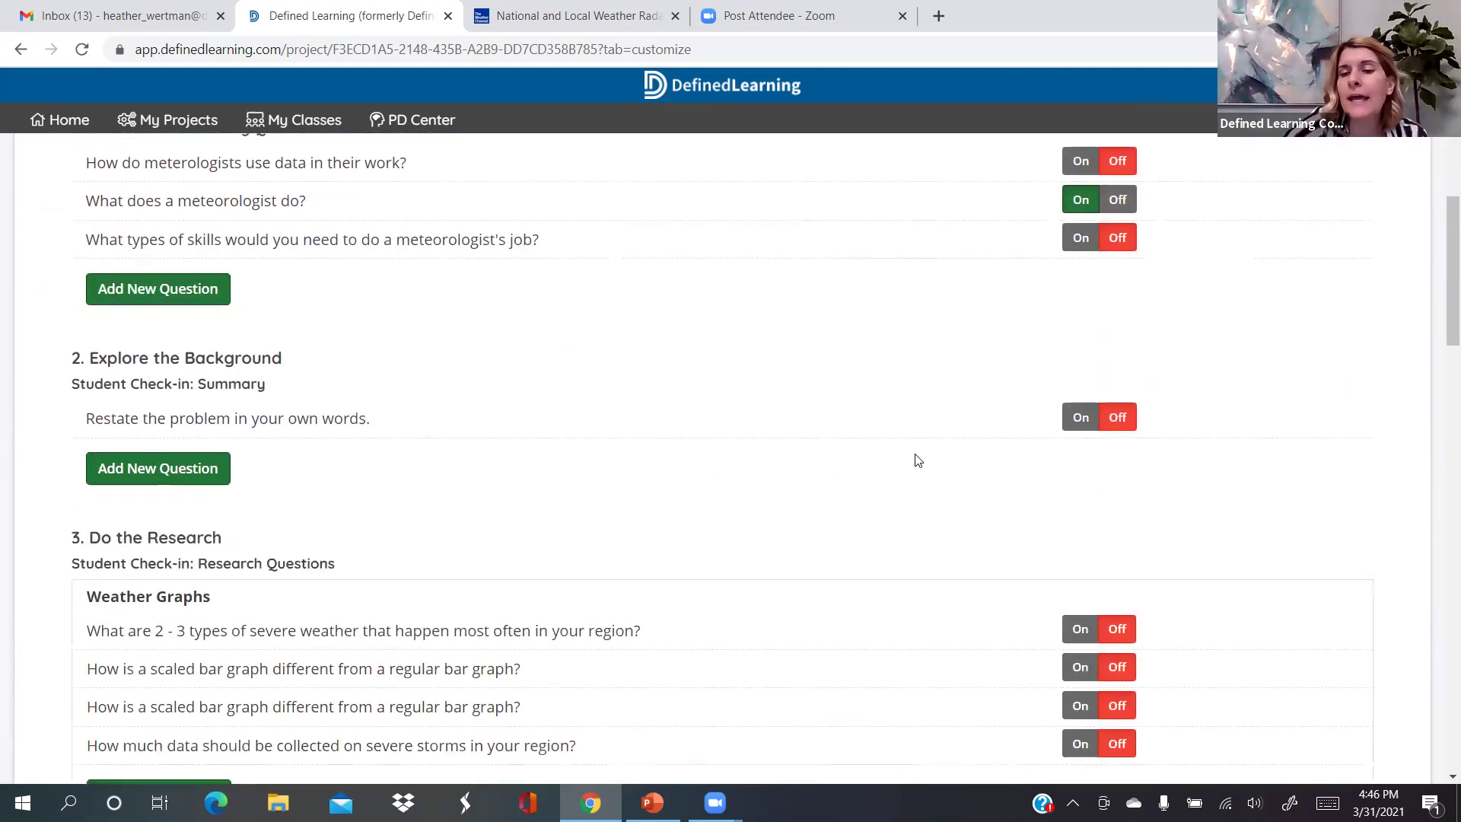
scroll(917, 460, "down", 3)
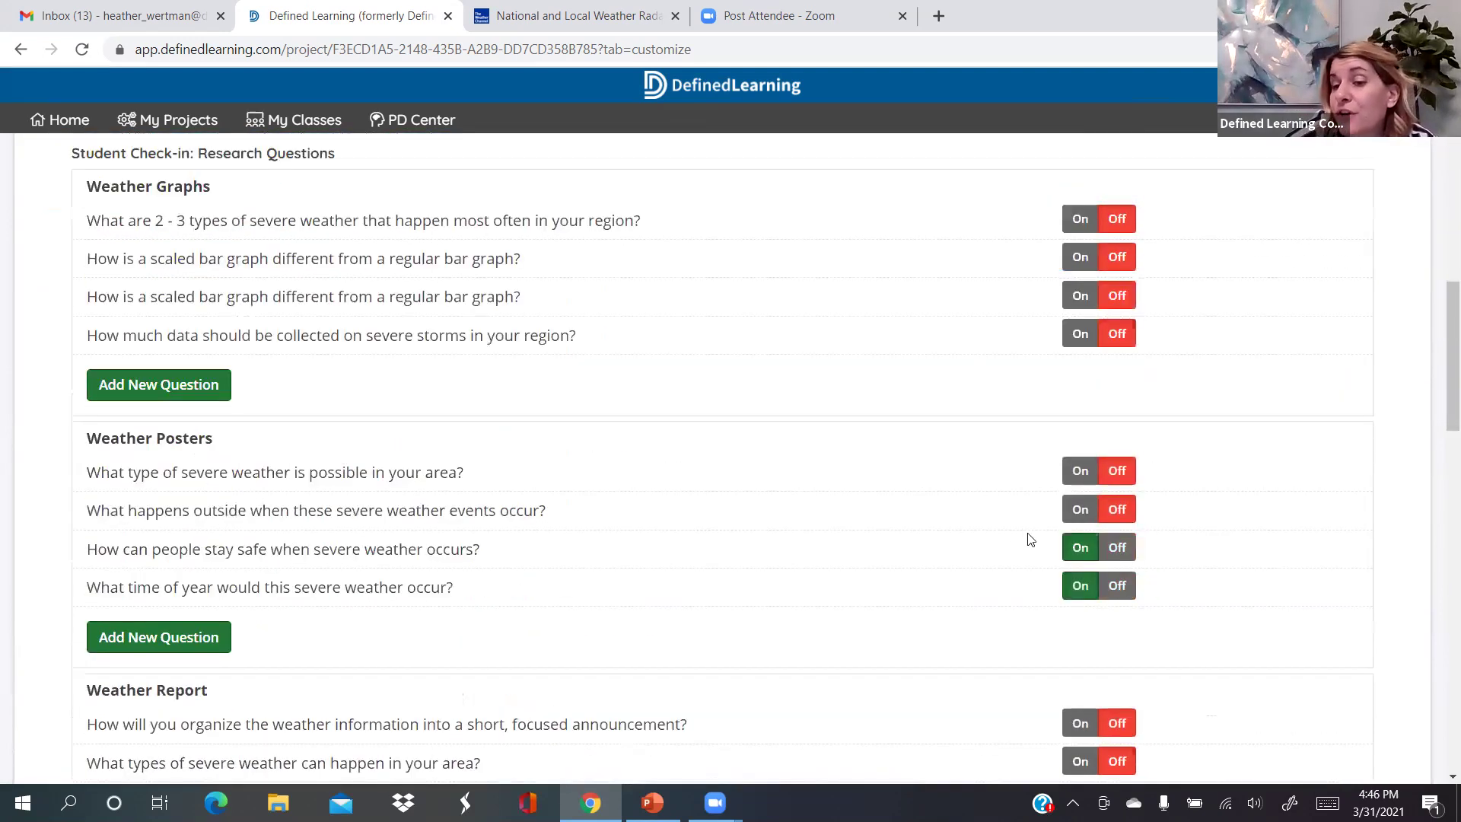
scroll(1148, 538, "down", 10)
left_click(1244, 545)
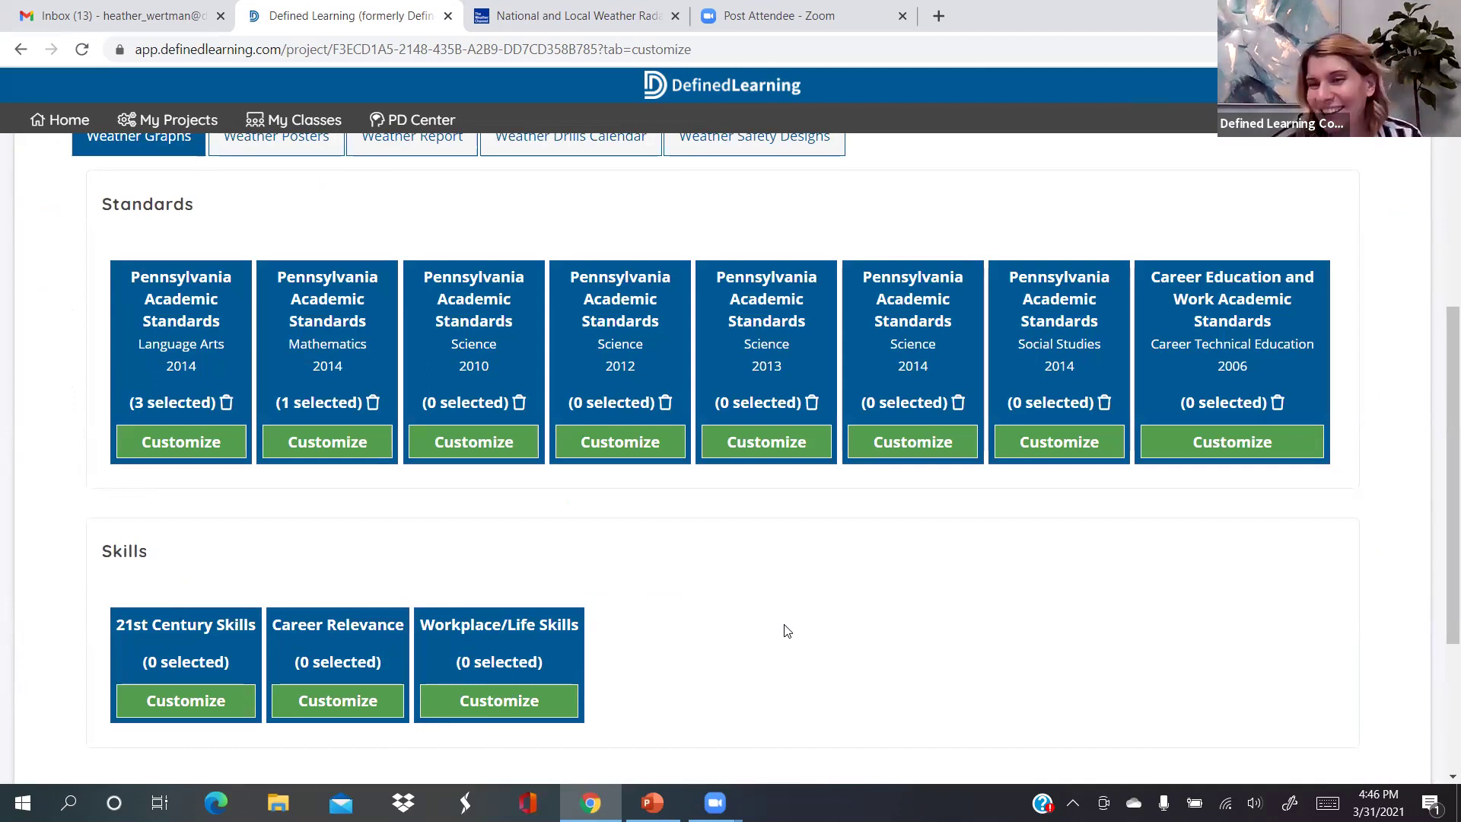
Show the Weather Posters product's standards and open its Language Arts standards list
scroll(787, 631, "down", 2)
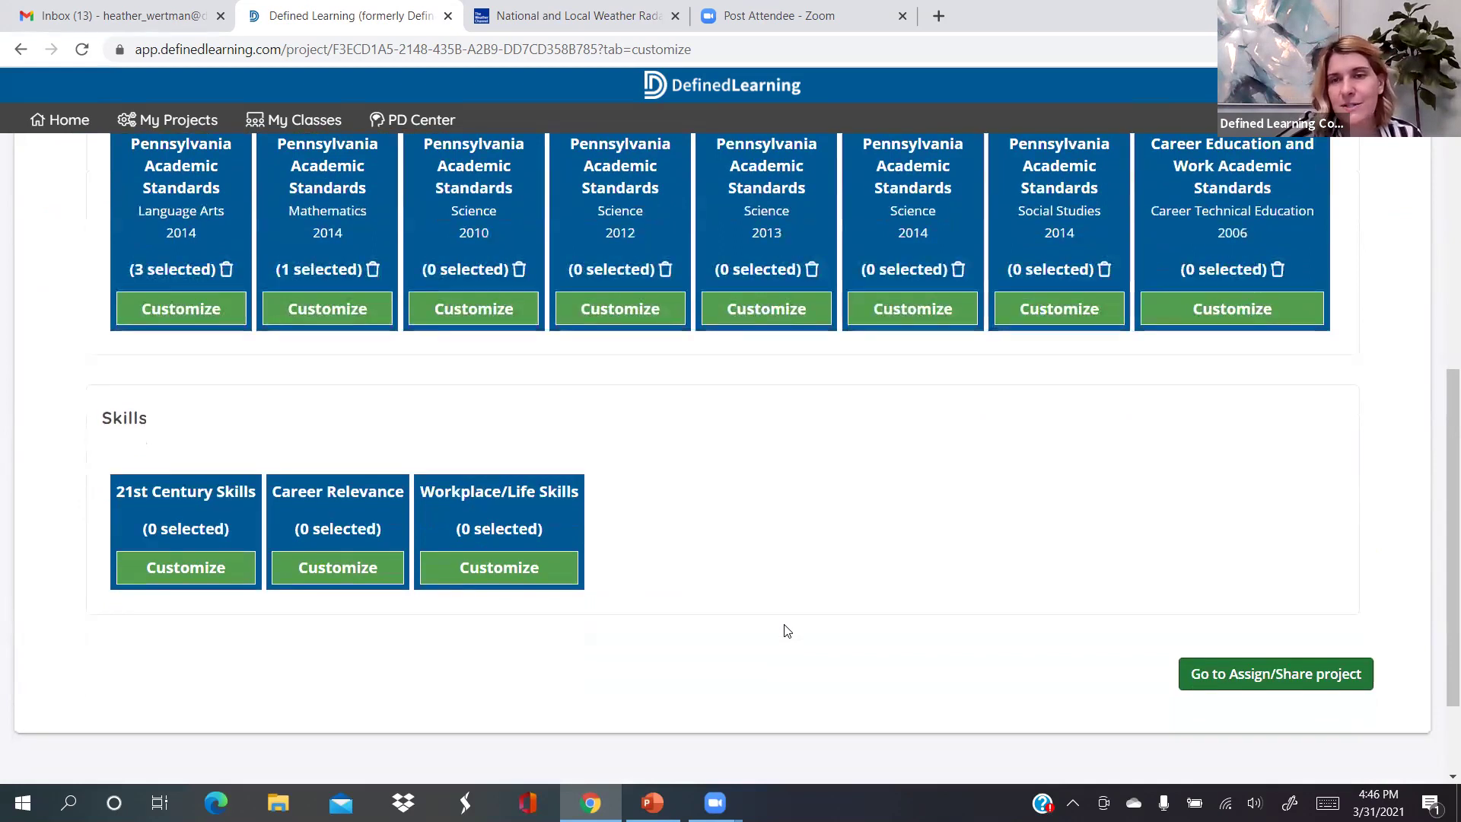
scroll(787, 631, "up", 3)
scroll(787, 631, "up", 1)
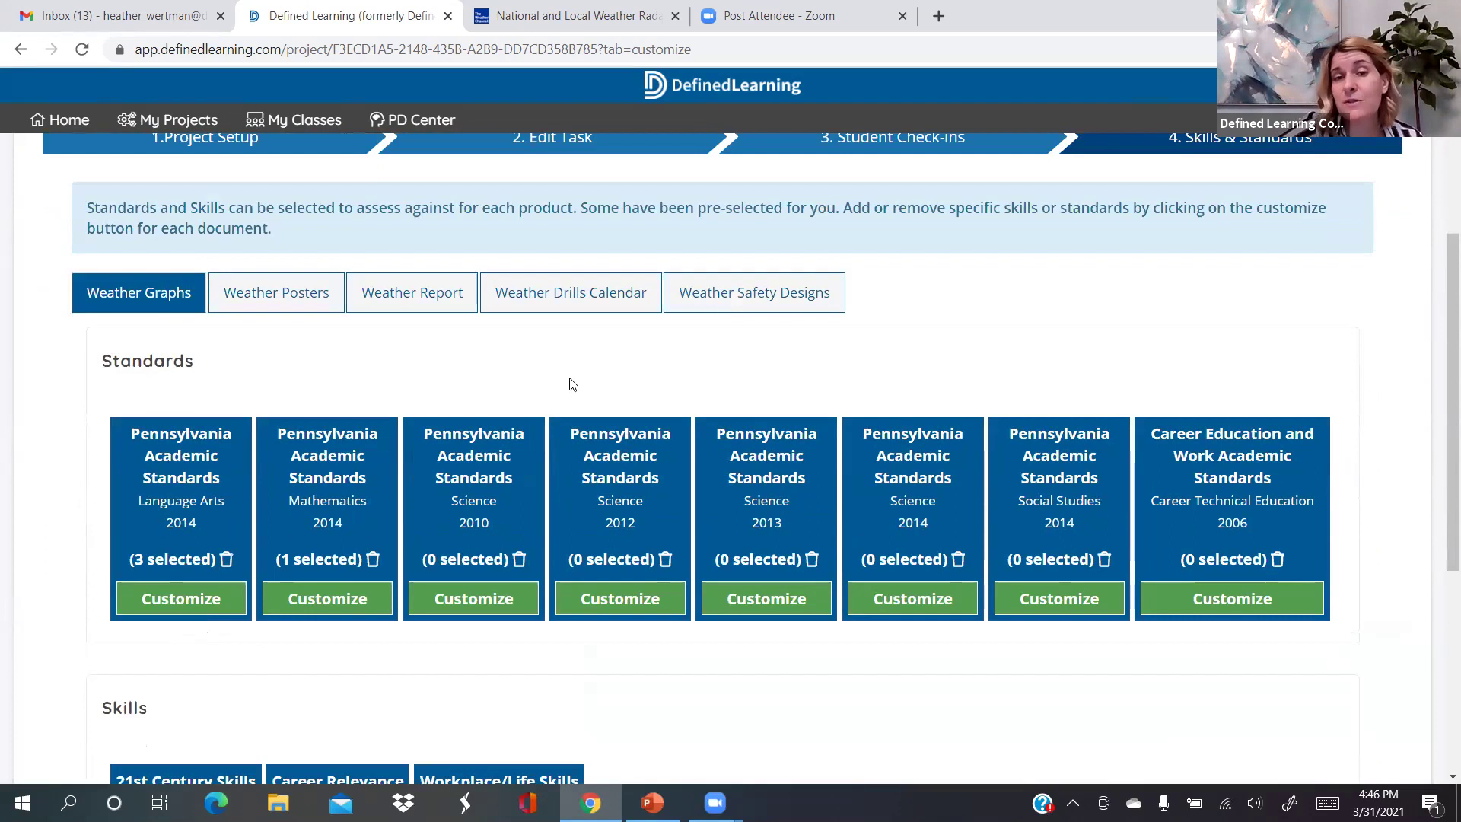
left_click(281, 293)
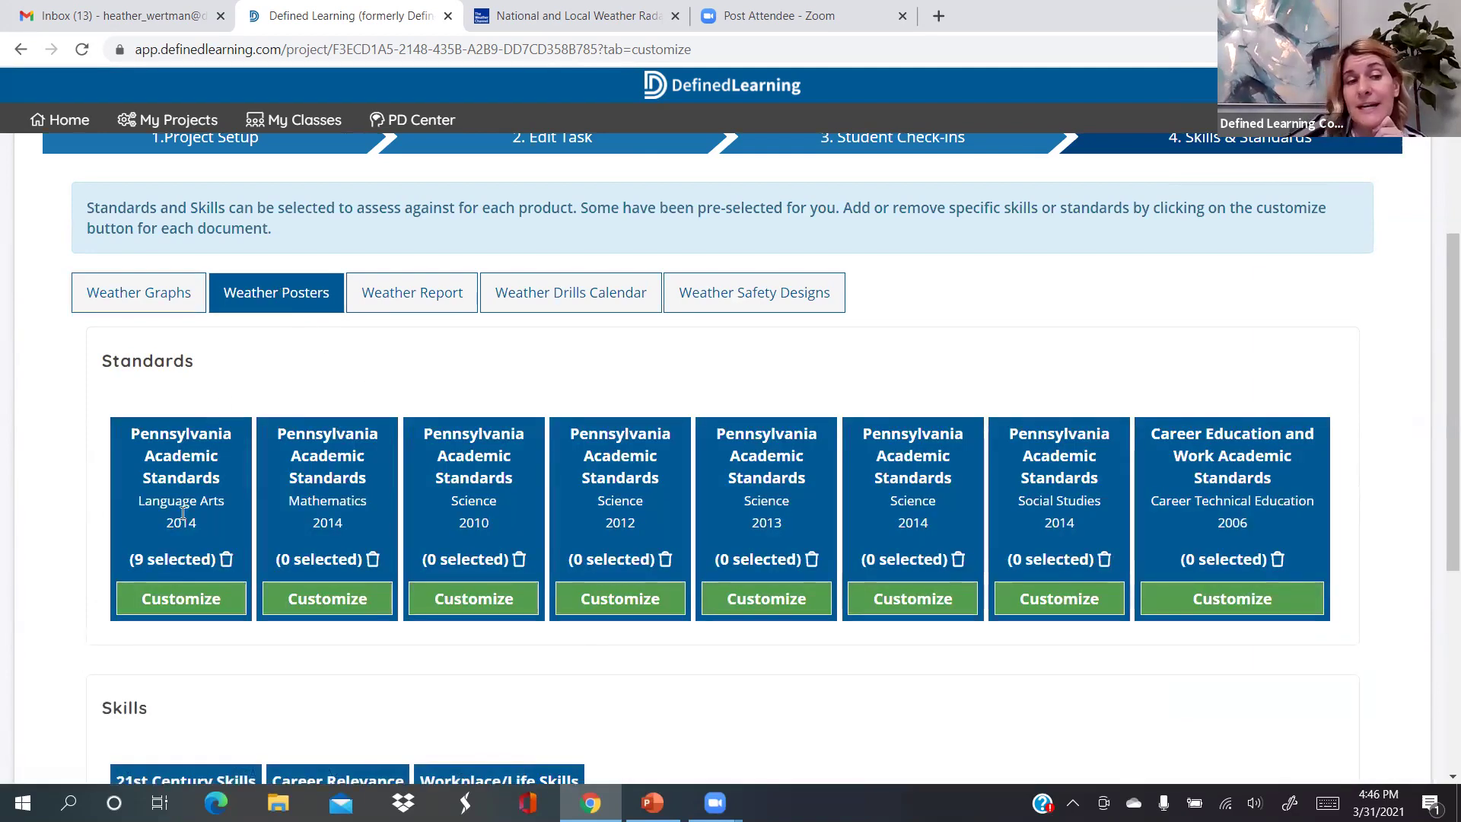
left_click(191, 601)
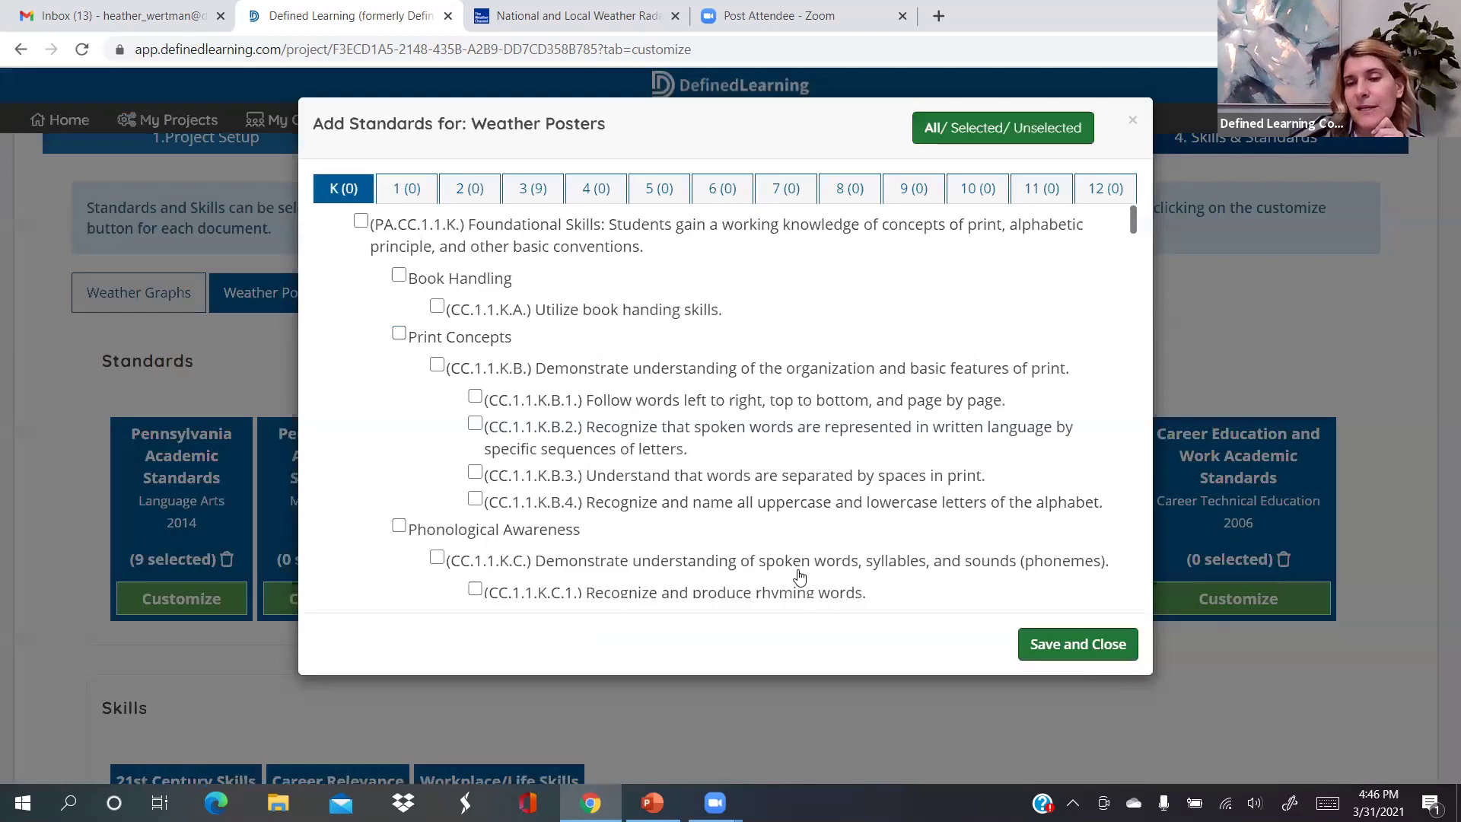
scroll(799, 576, "down", 5)
left_click(1132, 121)
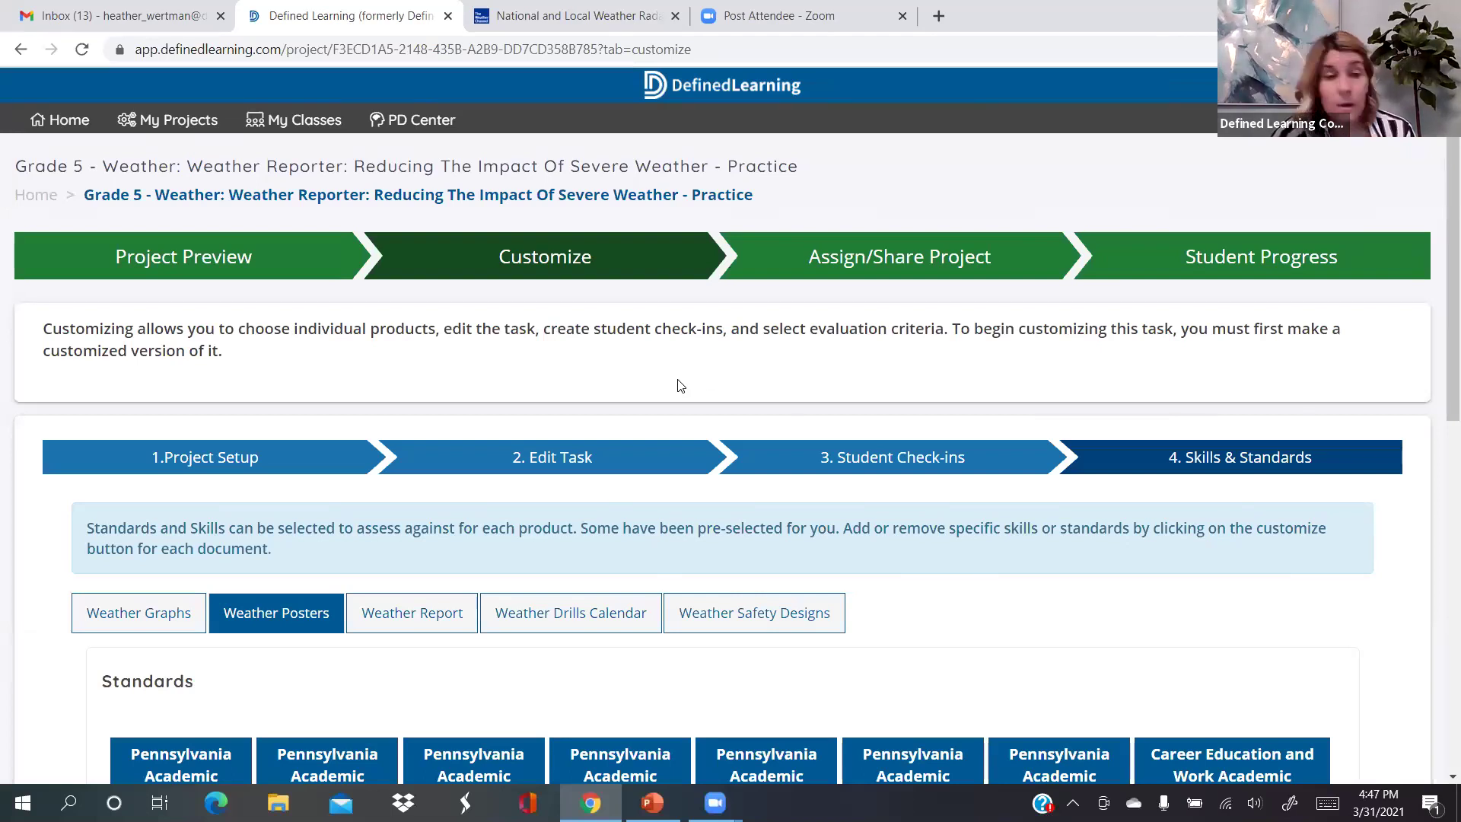
Go to the project's 2. Edit Task step
left_click(564, 460)
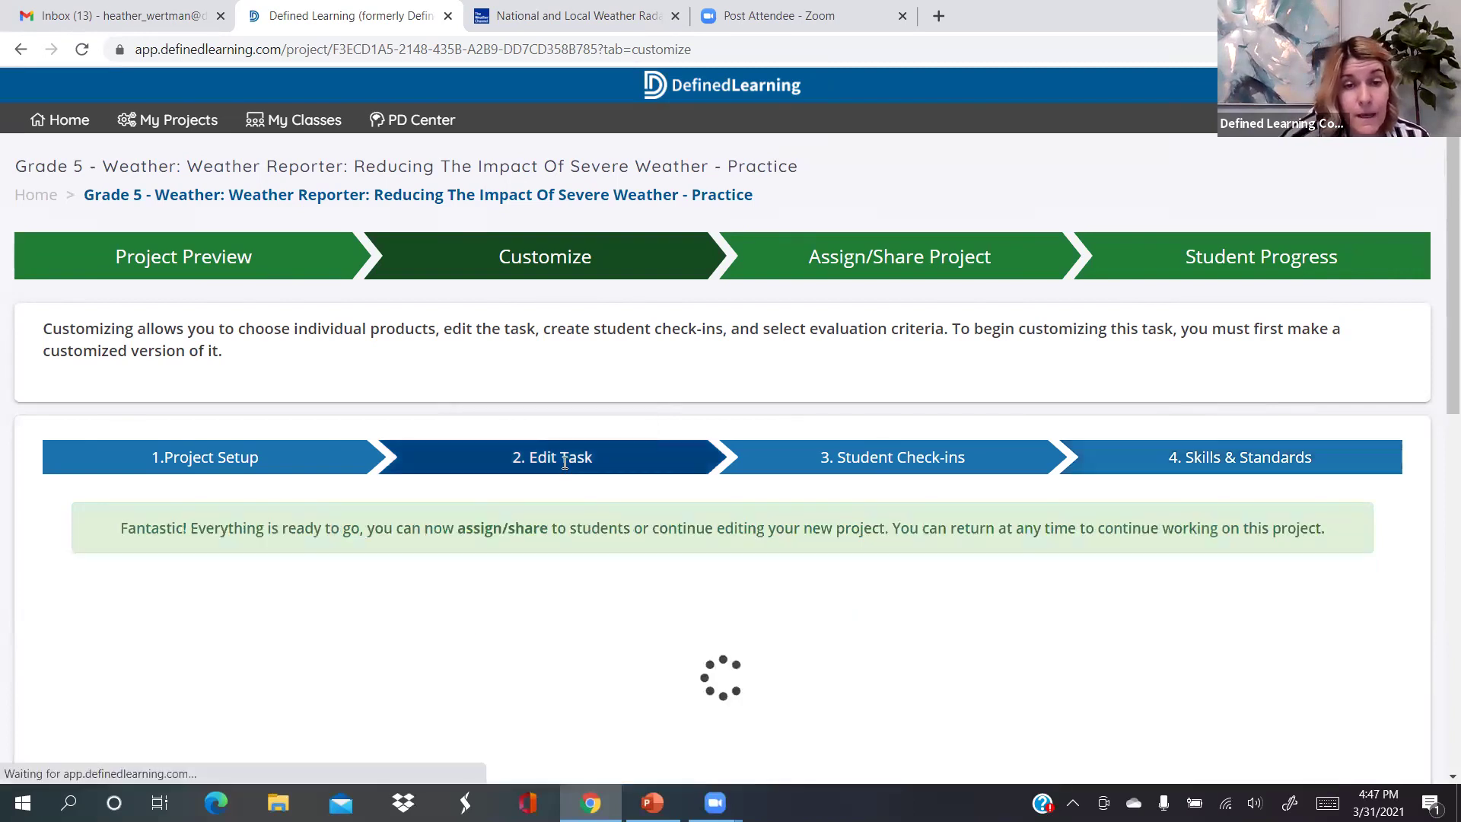
scroll(411, 665, "down", 2)
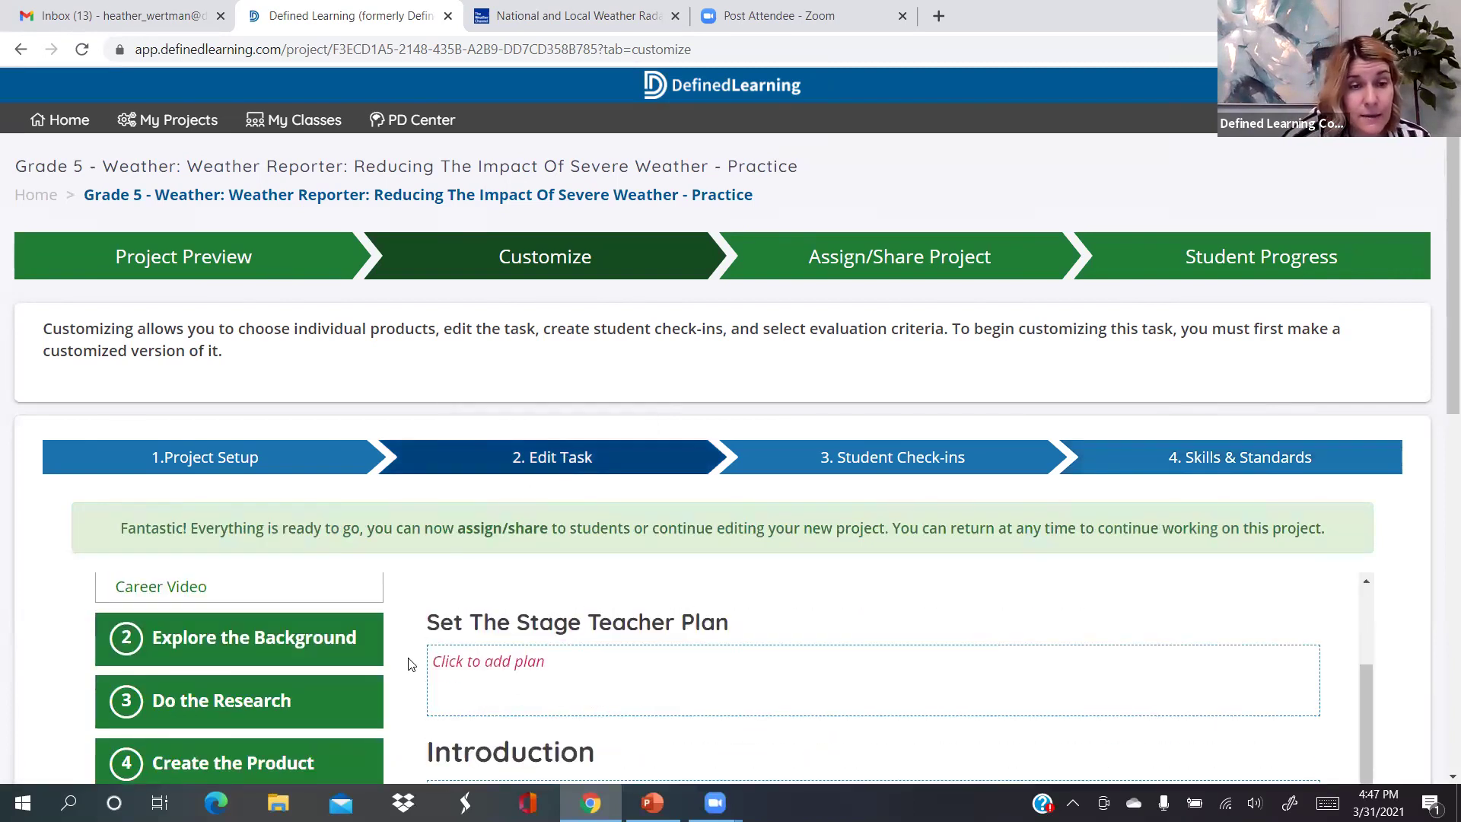
scroll(408, 665, "down", 2)
scroll(409, 665, "up", 4)
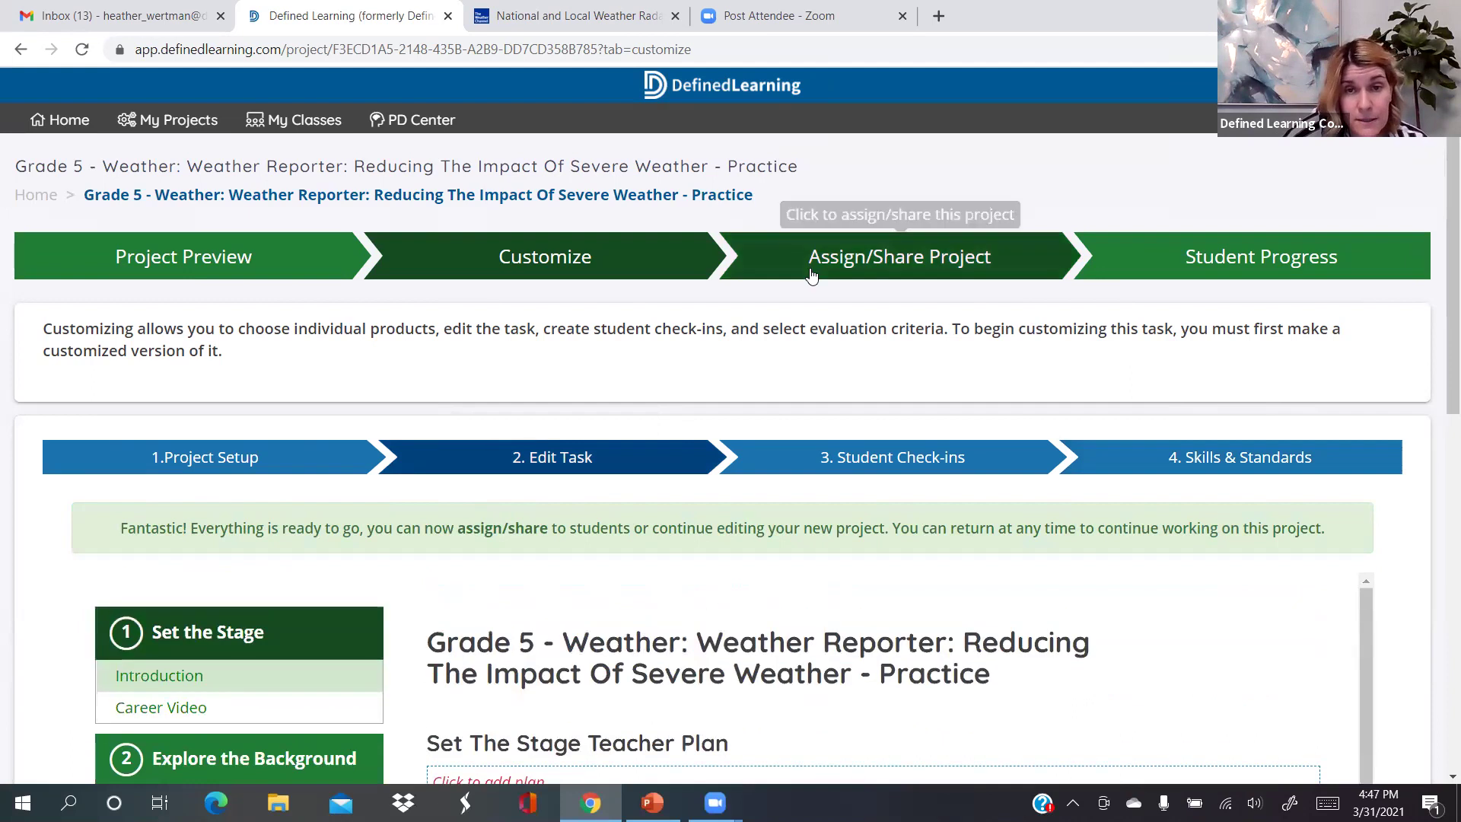
scroll(428, 487, "down", 1)
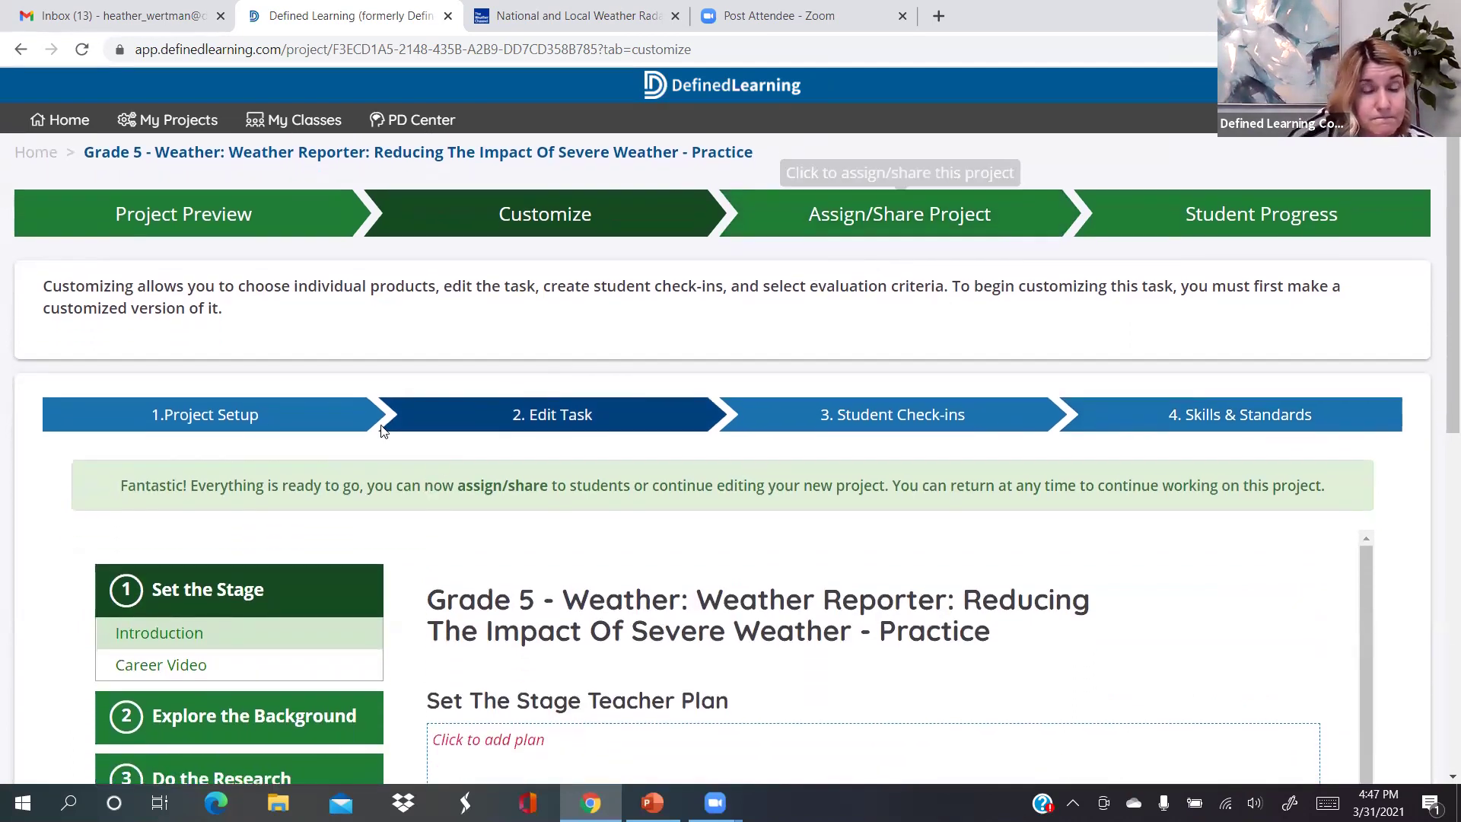
scroll(382, 431, "down", 2)
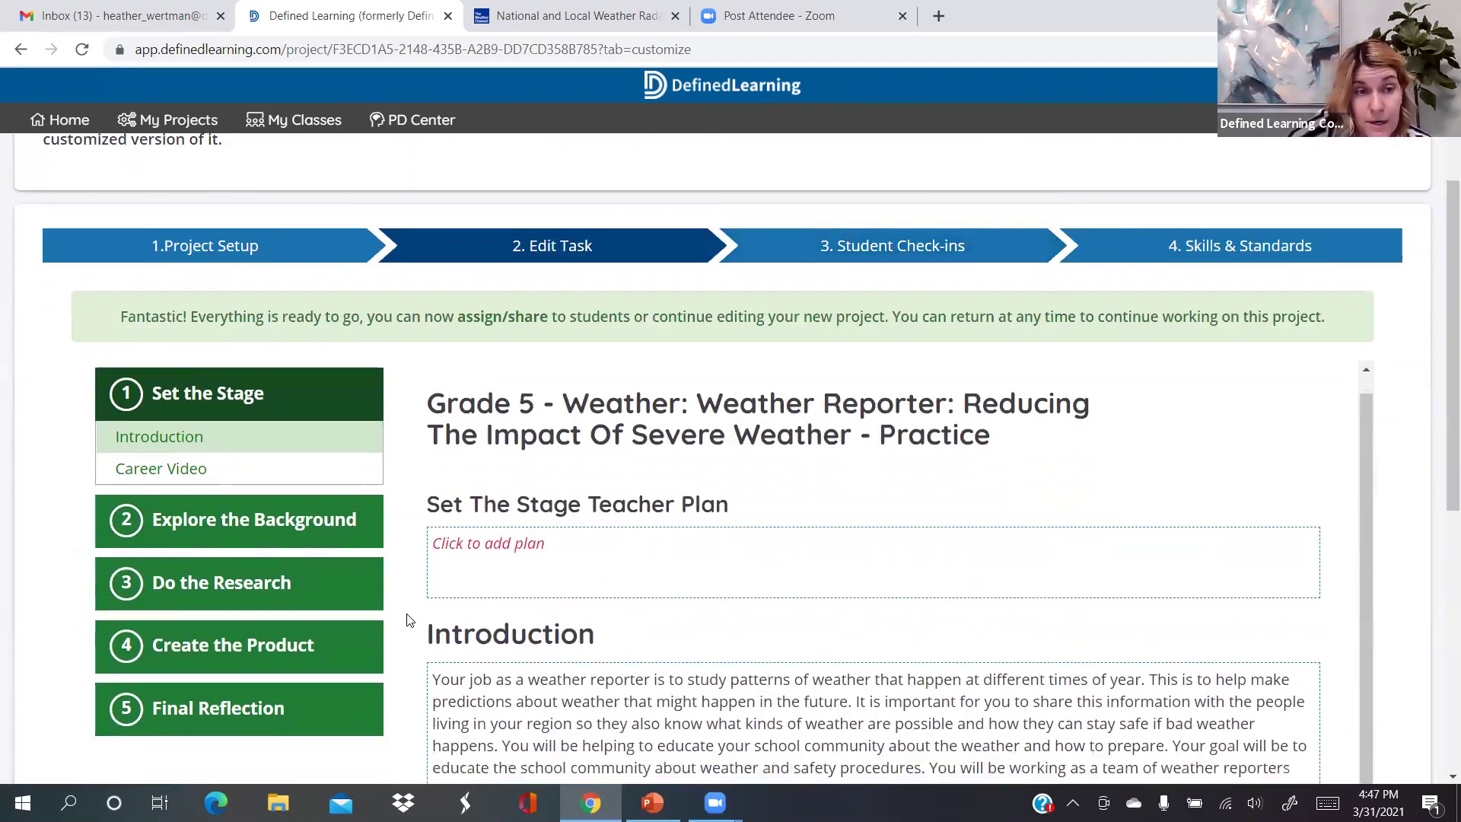
scroll(407, 620, "down", 1)
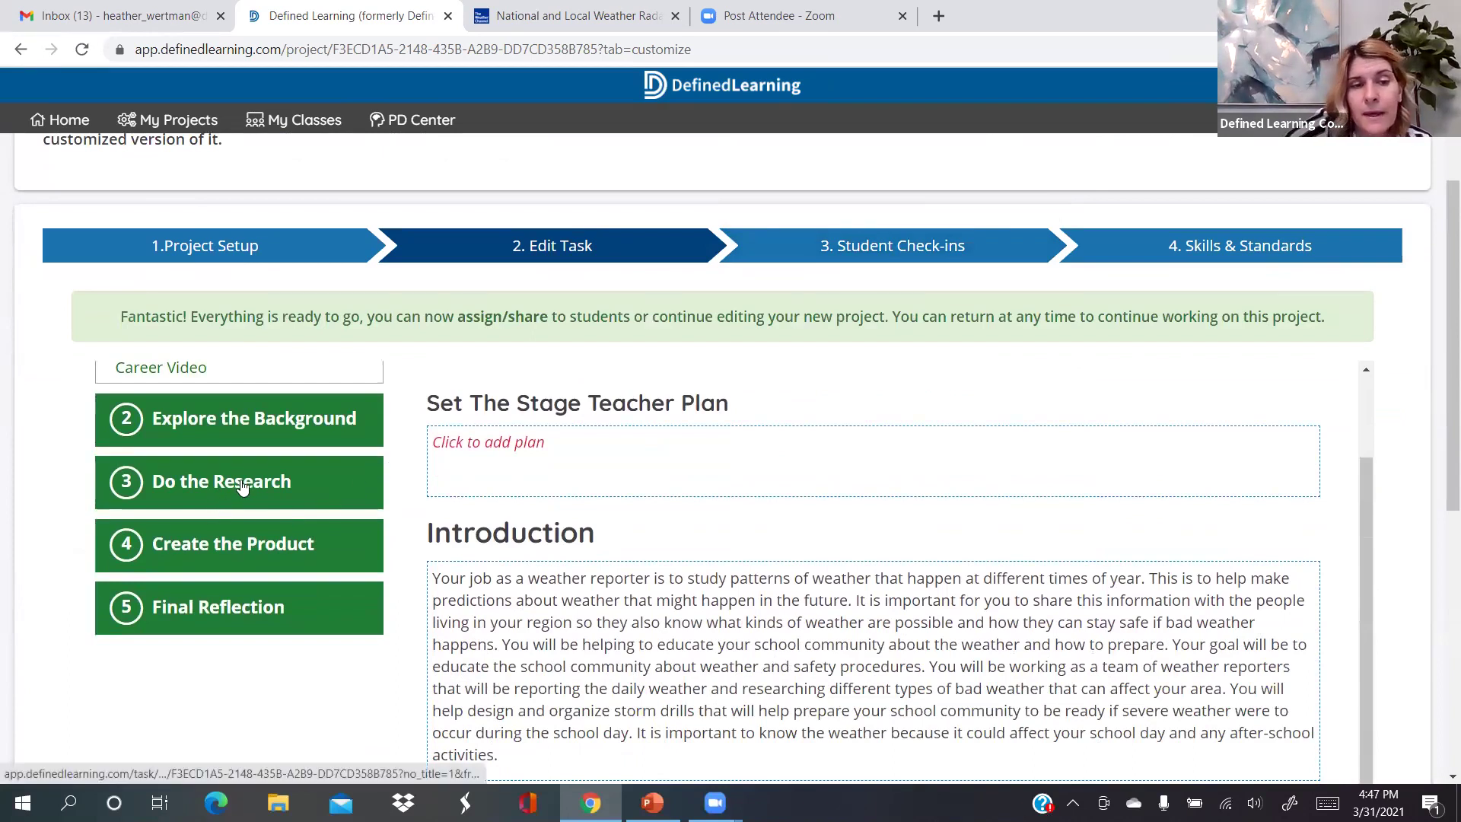
Open Do the Research and review its Learning Objects and Research Resources
left_click(242, 487)
scroll(296, 450, "down", 2)
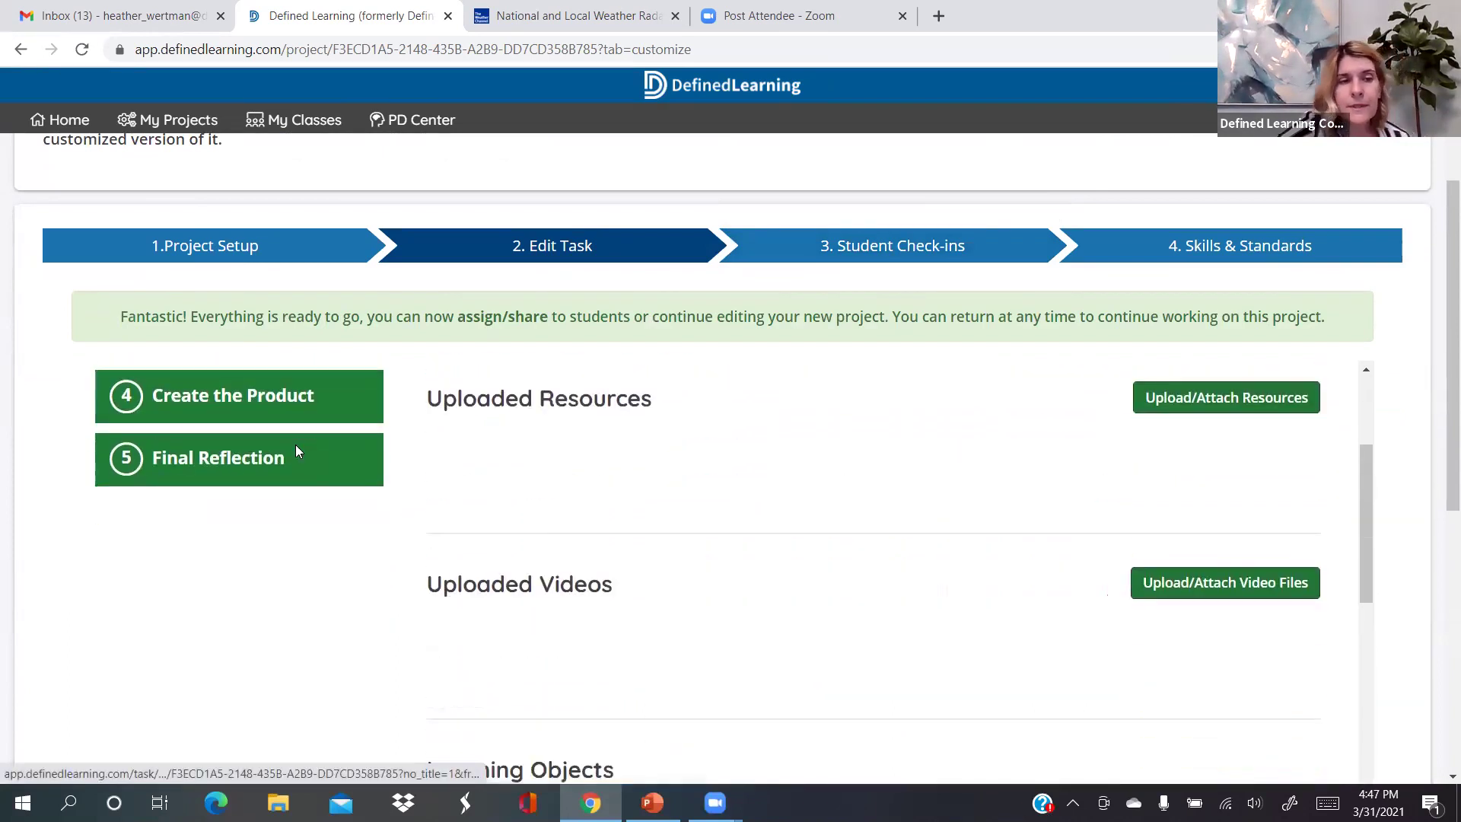
scroll(296, 449, "down", 3)
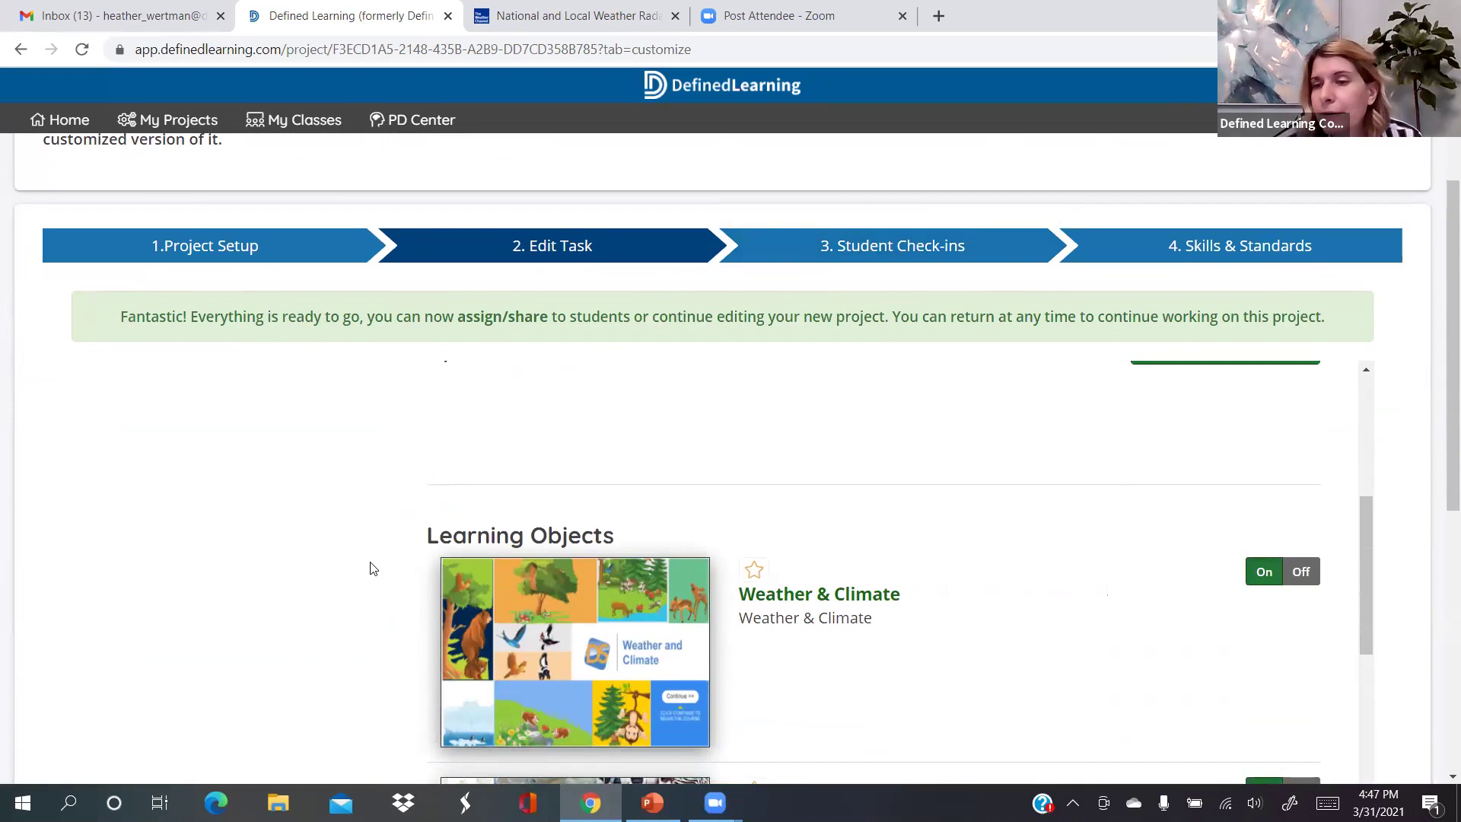
scroll(373, 569, "down", 2)
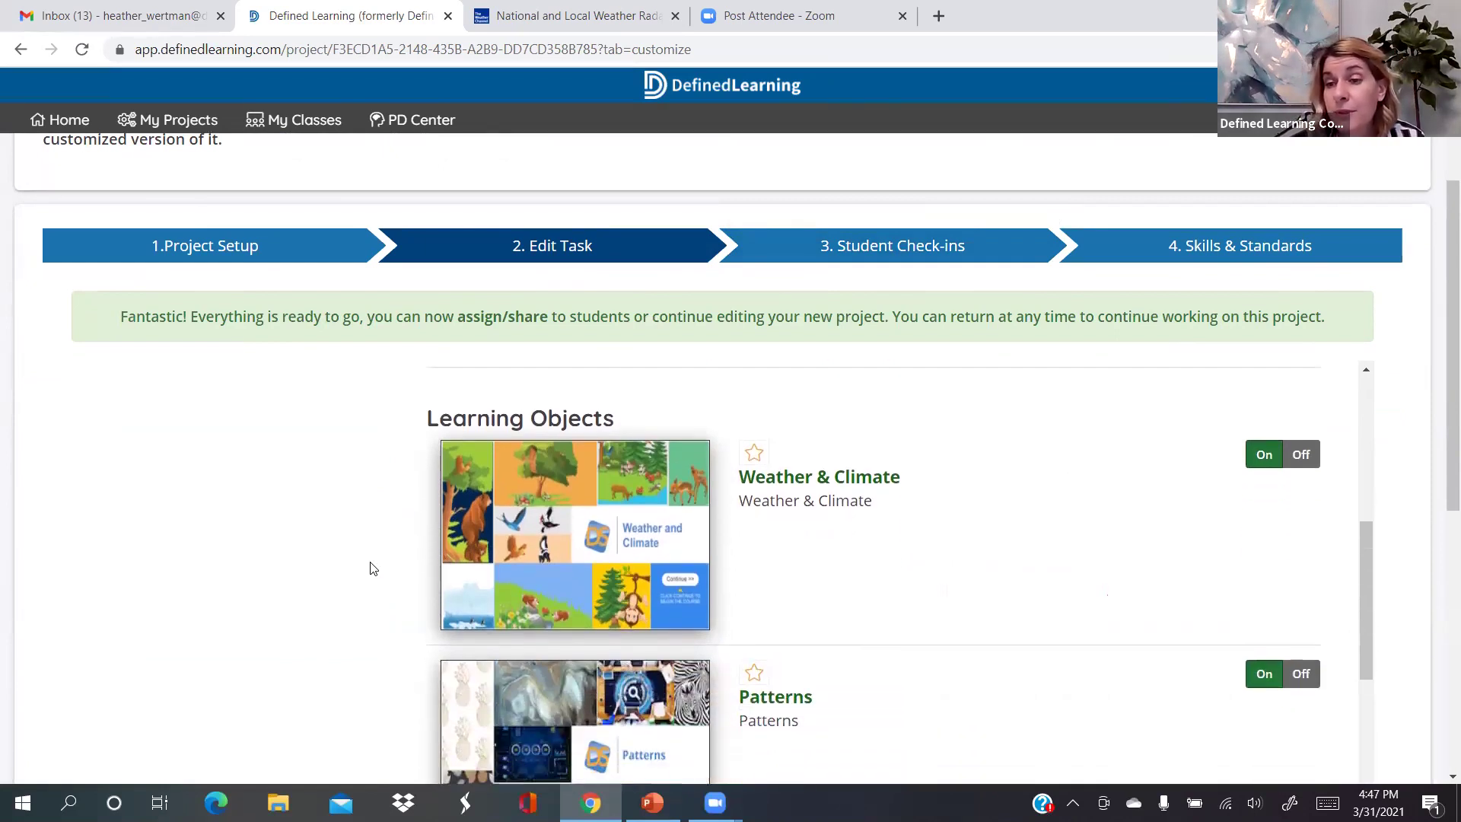
scroll(373, 569, "down", 1)
scroll(373, 569, "down", 3)
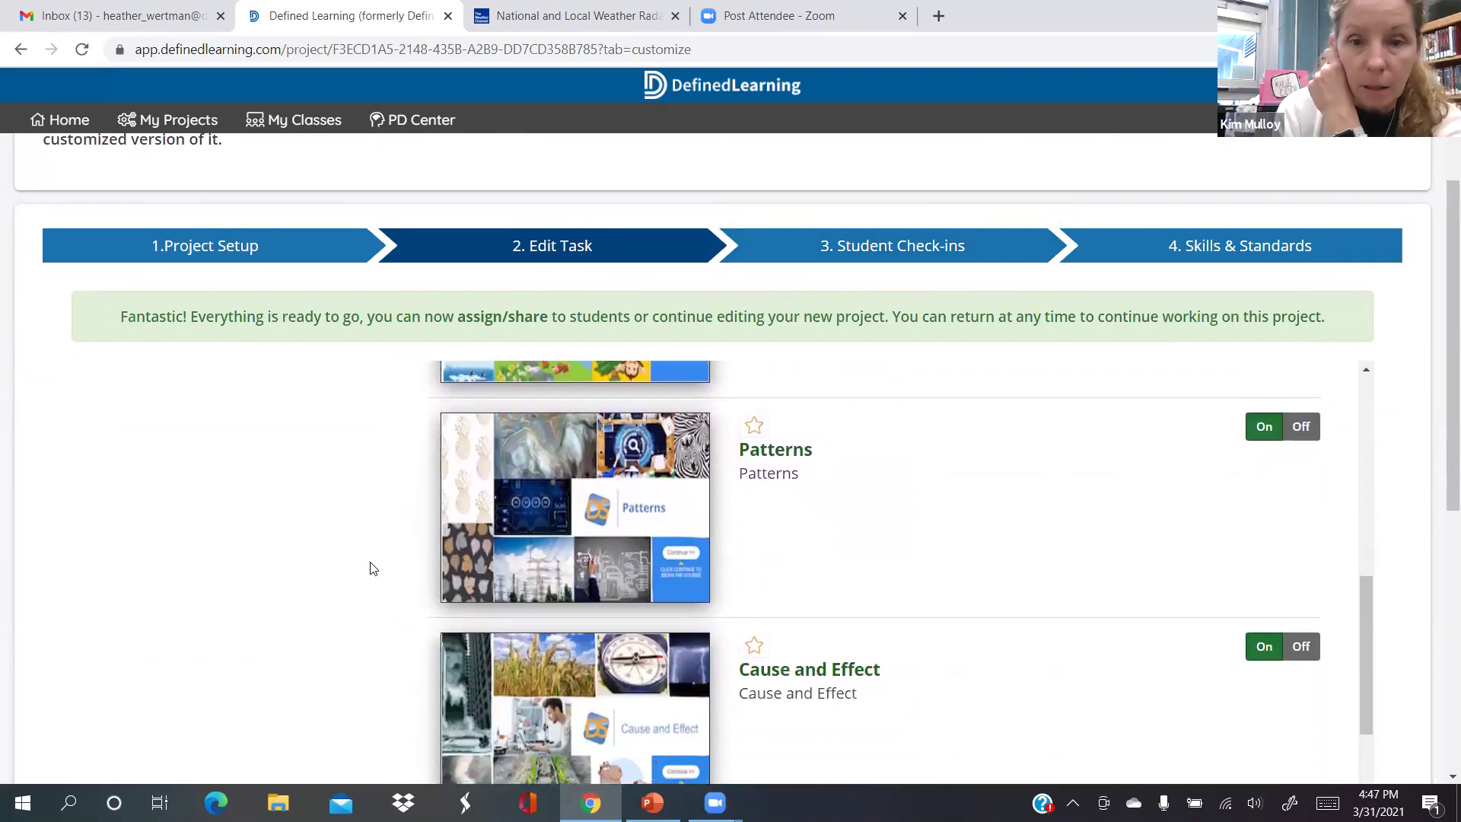
scroll(372, 569, "down", 2)
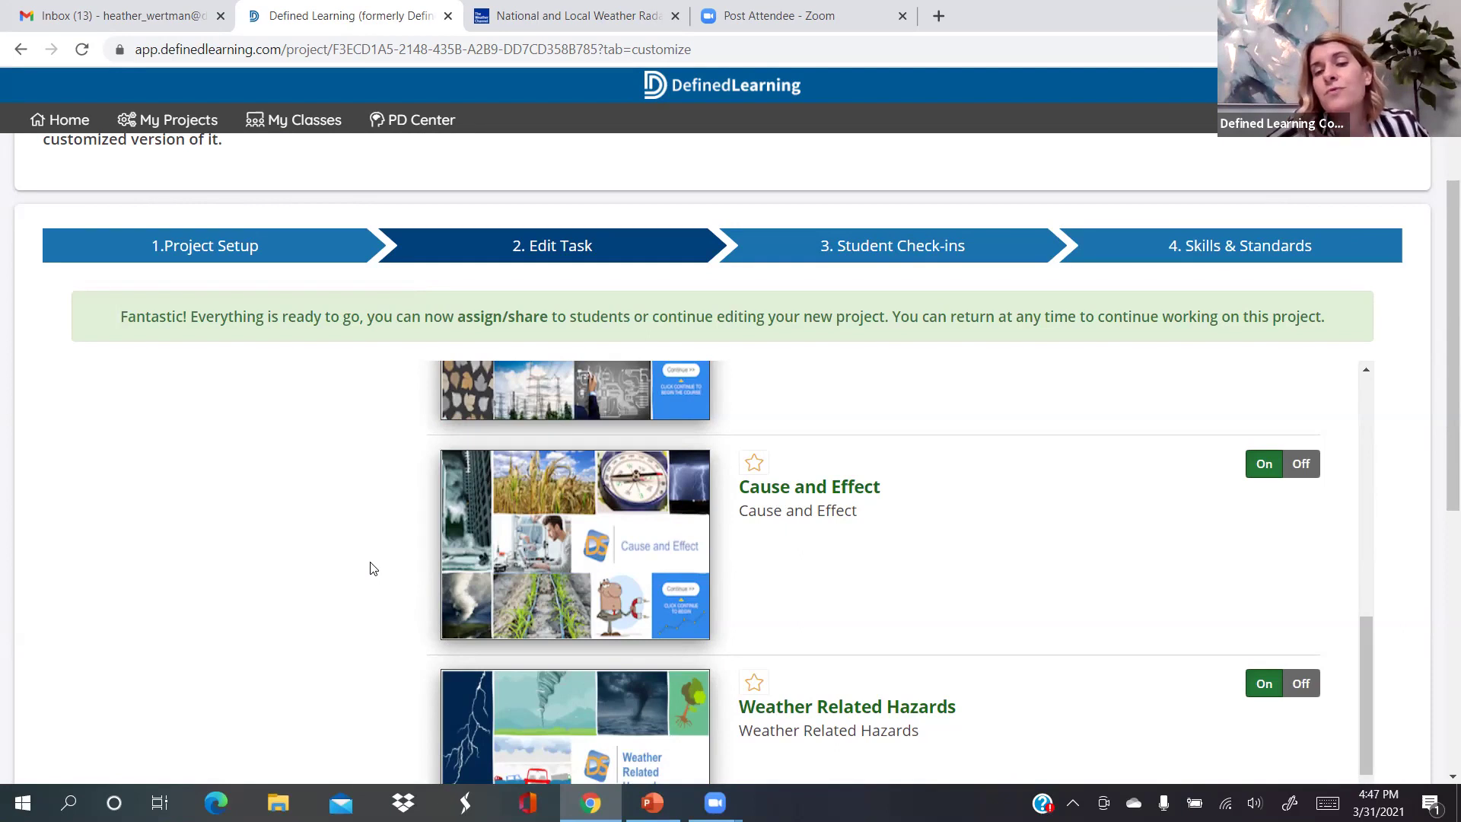
scroll(372, 569, "up", 3)
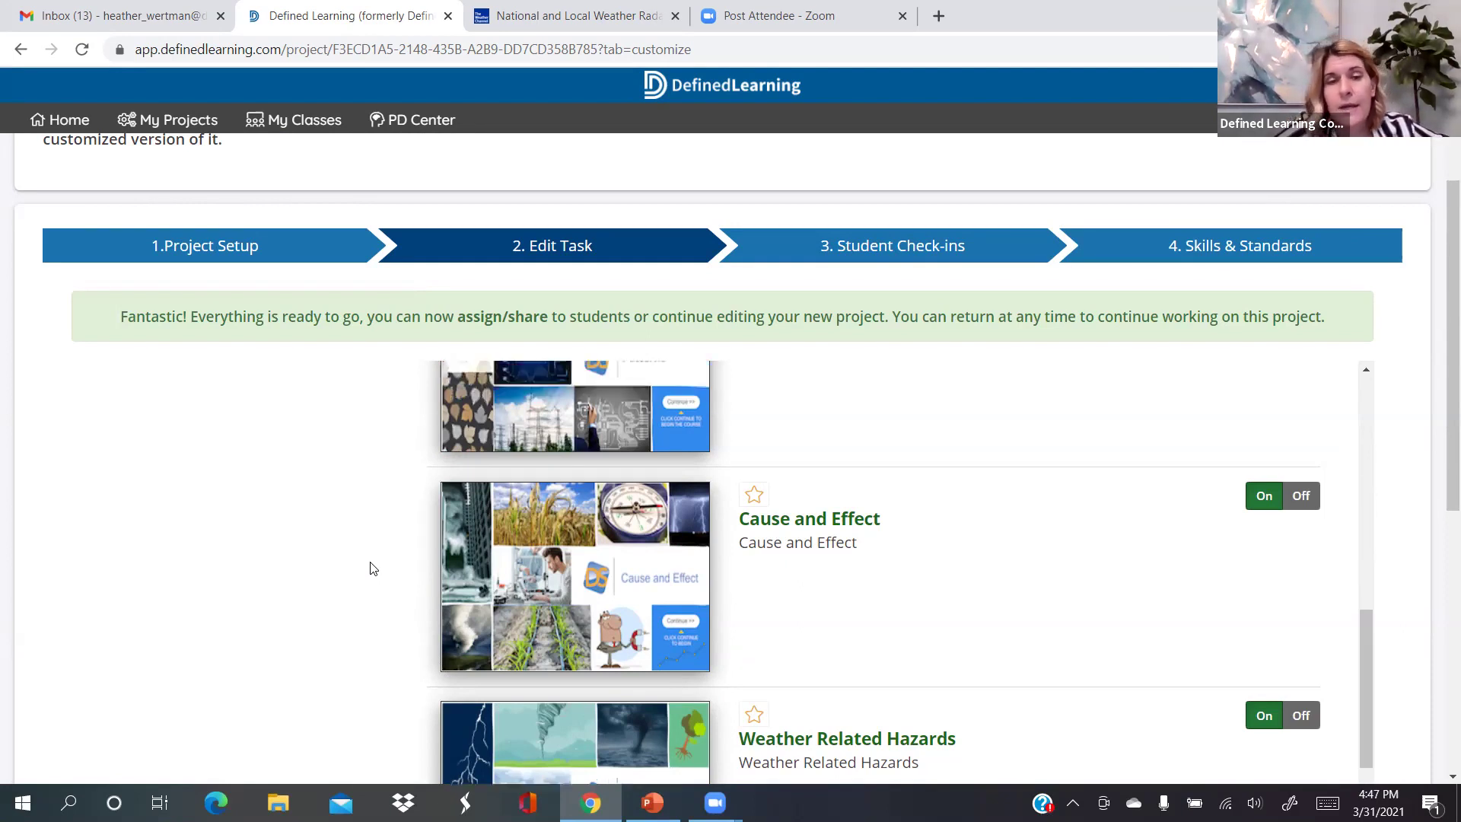
scroll(373, 569, "up", 2)
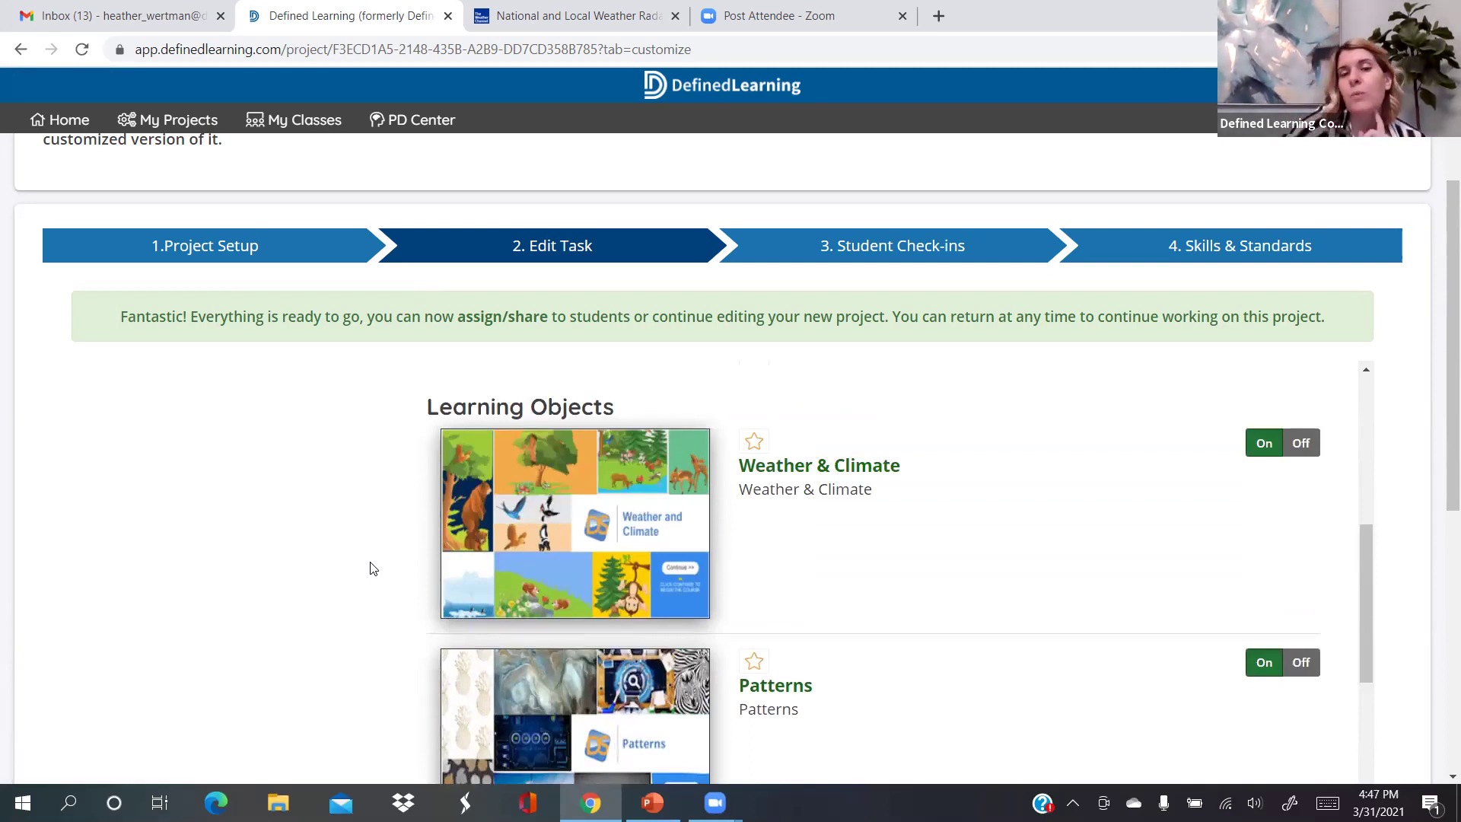
scroll(373, 570, "down", 1)
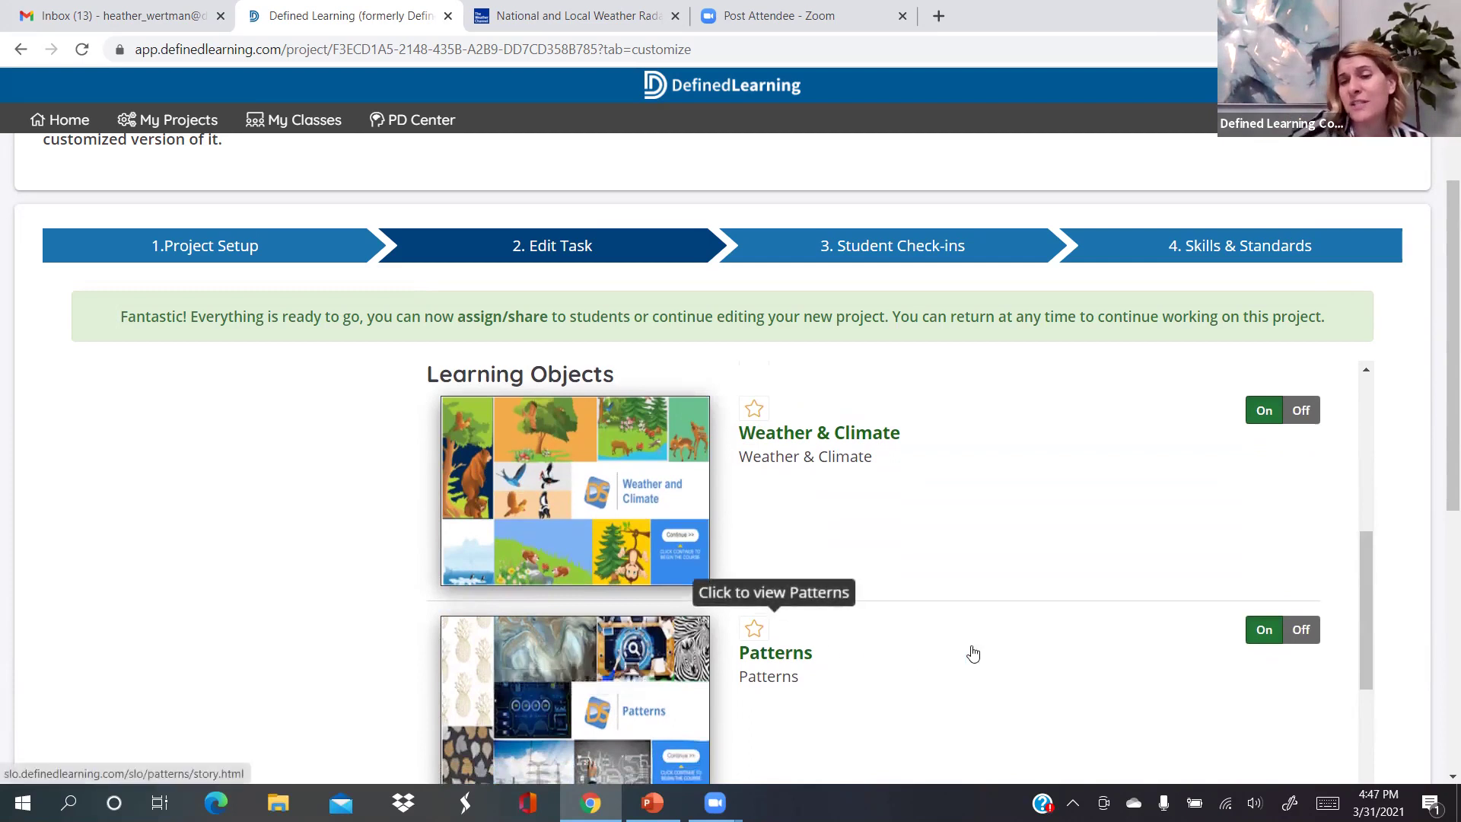
scroll(1042, 654, "down", 1)
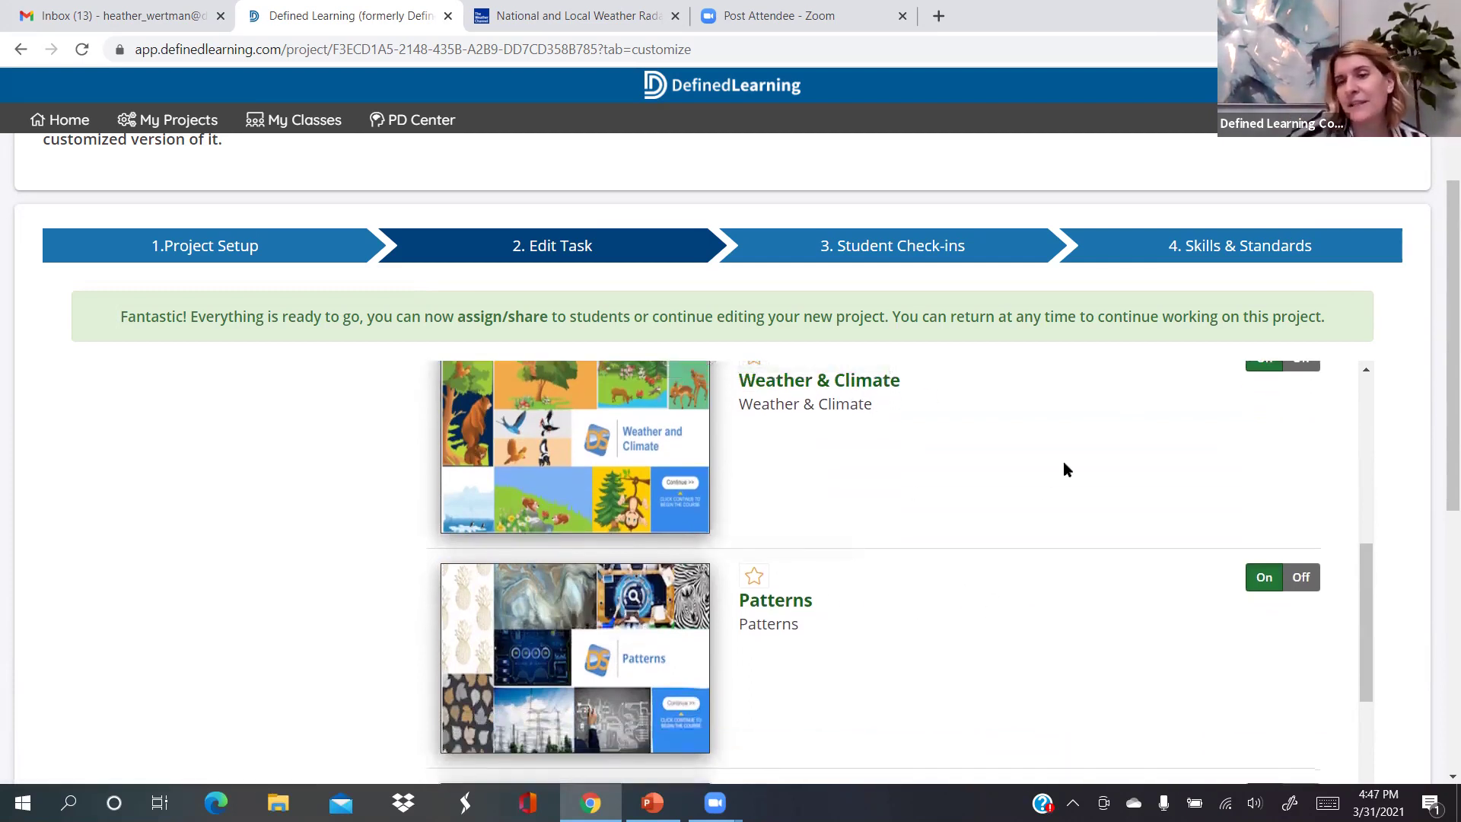
scroll(1066, 691, "down", 4)
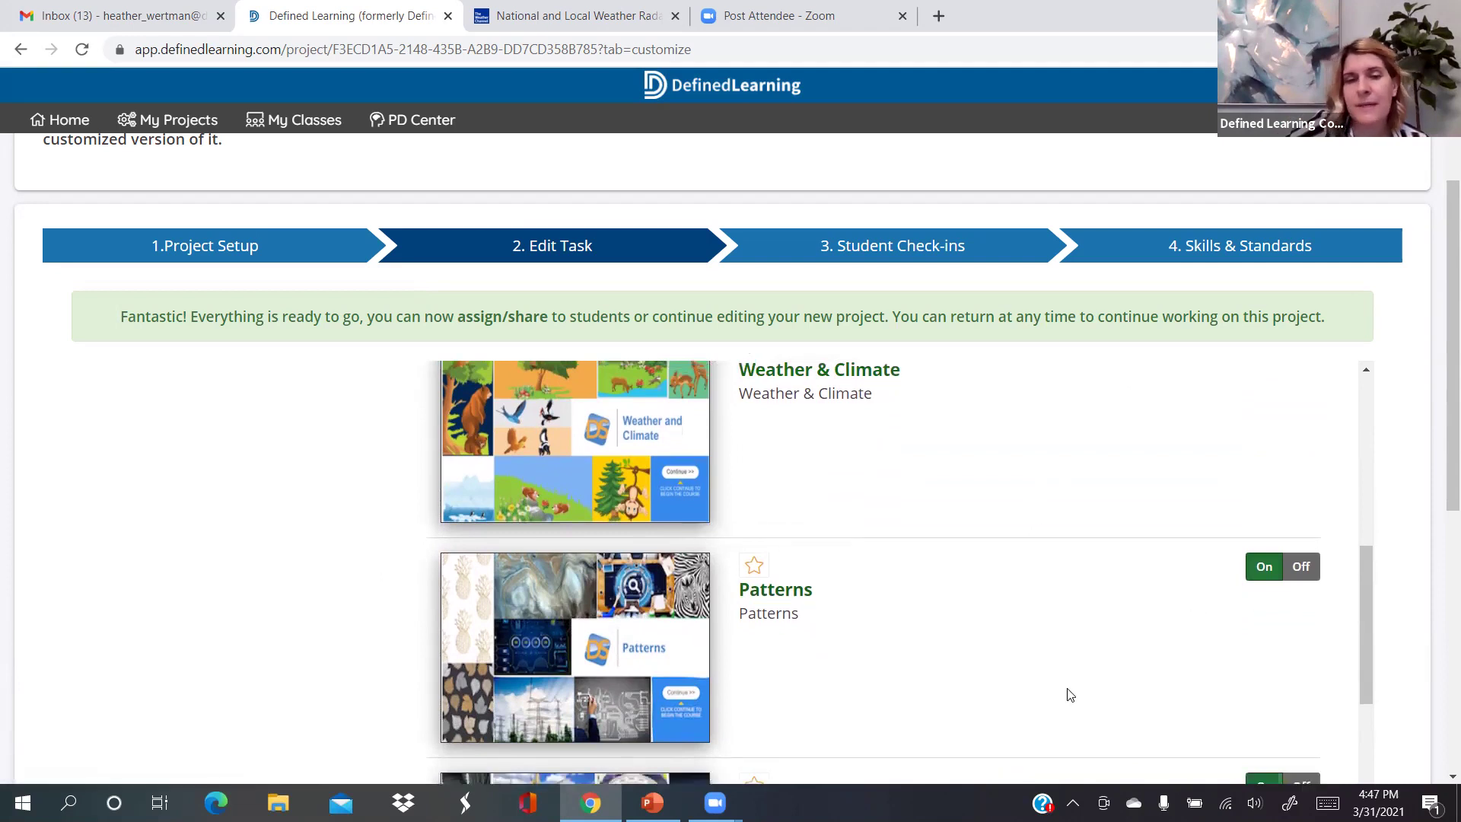
scroll(1090, 630, "down", 1)
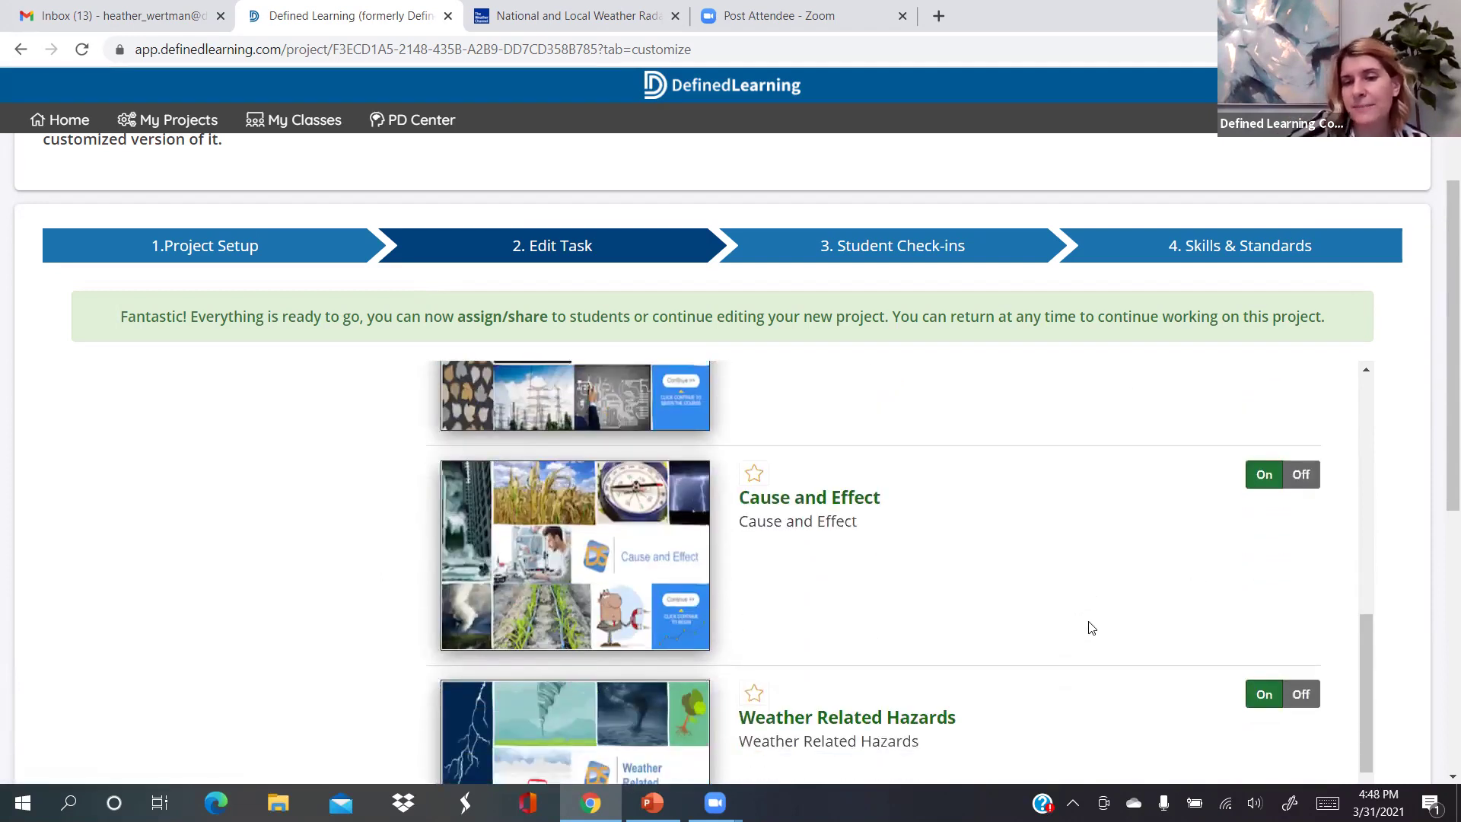
scroll(1089, 630, "down", 2)
scroll(1089, 628, "down", 1)
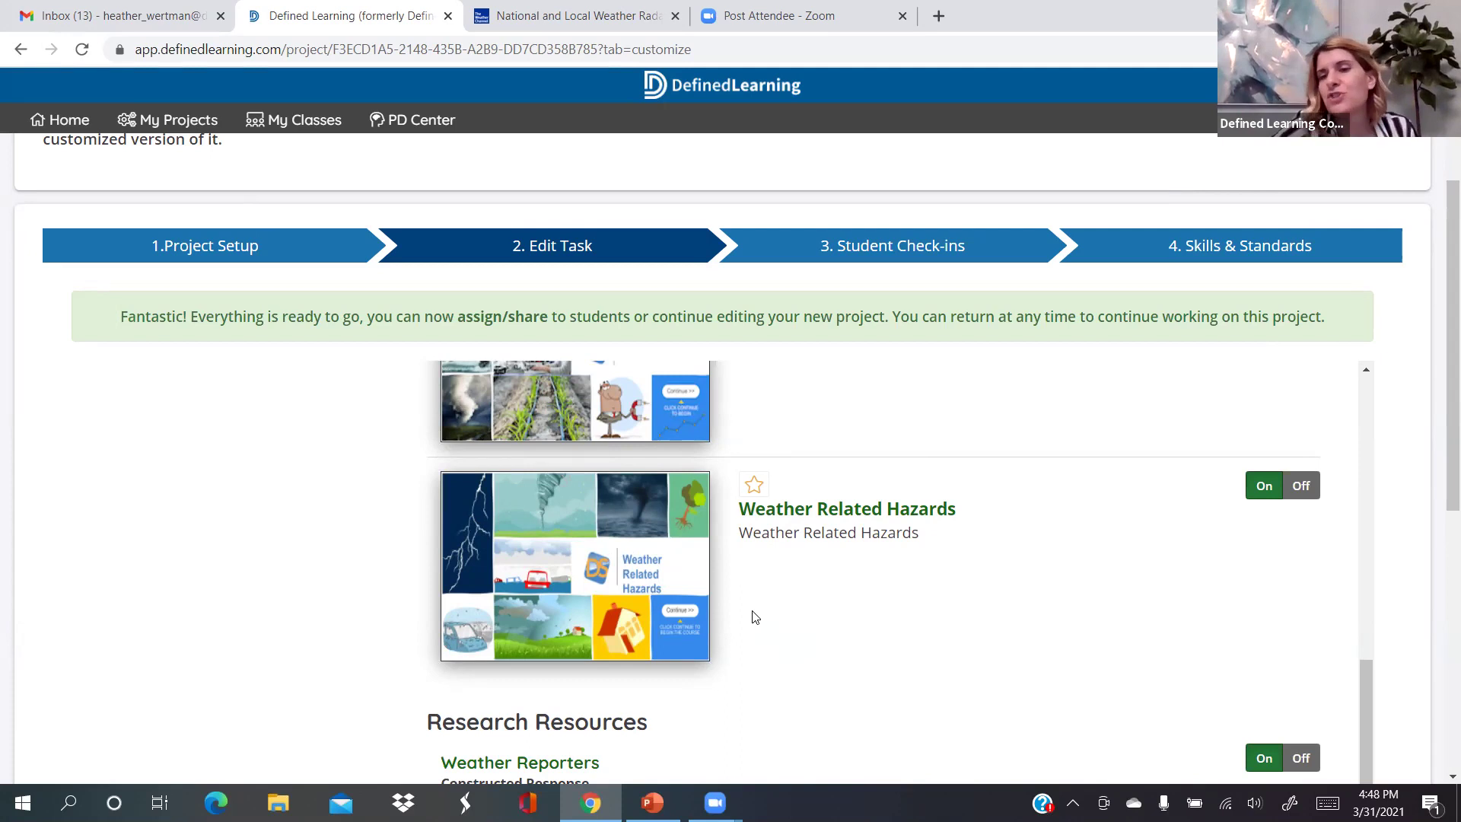
Deactivate the second Weather Reporters constructed-response research resource
scroll(756, 616, "down", 1)
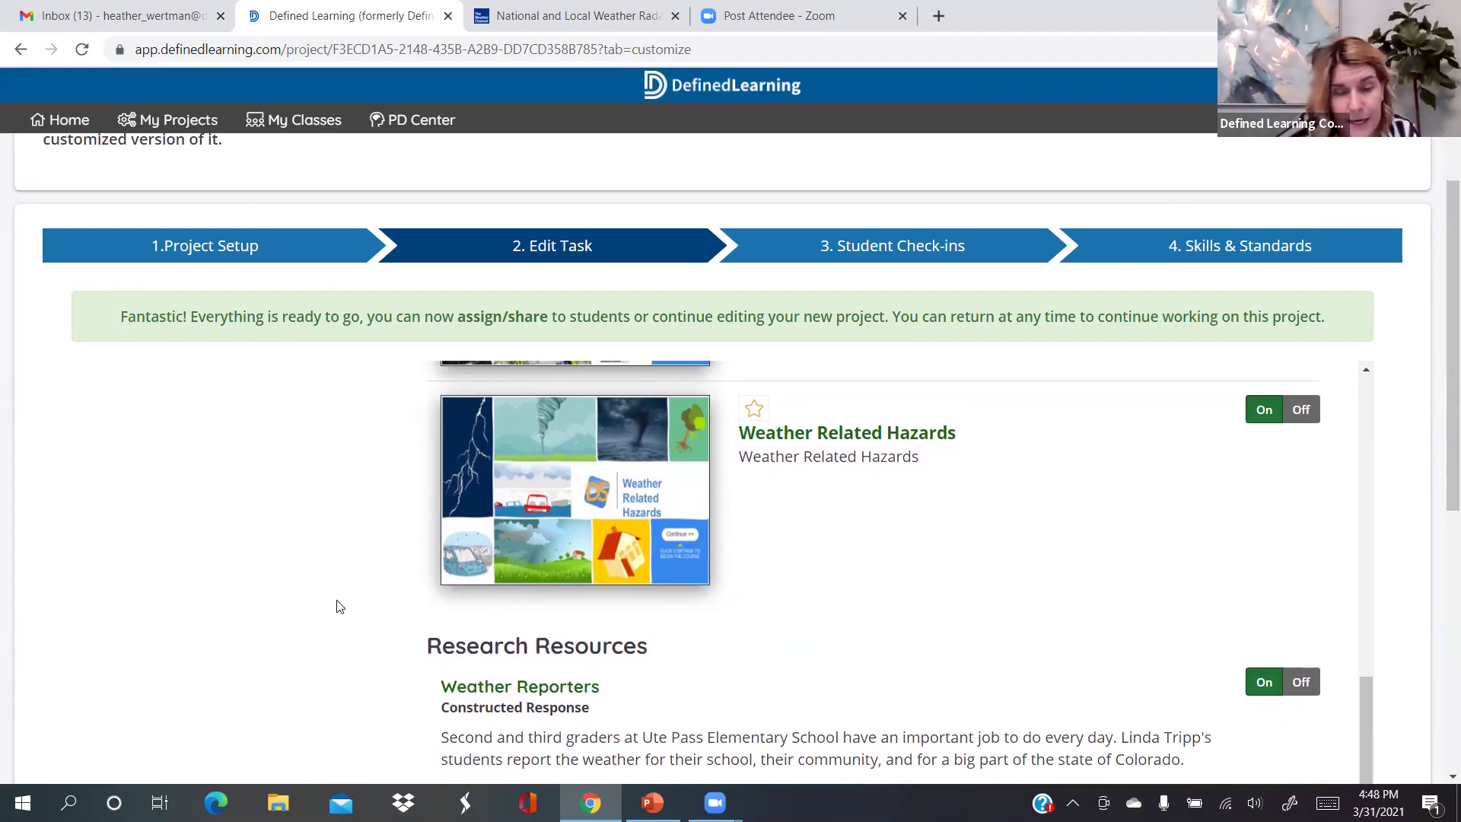
scroll(343, 608, "down", 1)
scroll(344, 608, "down", 3)
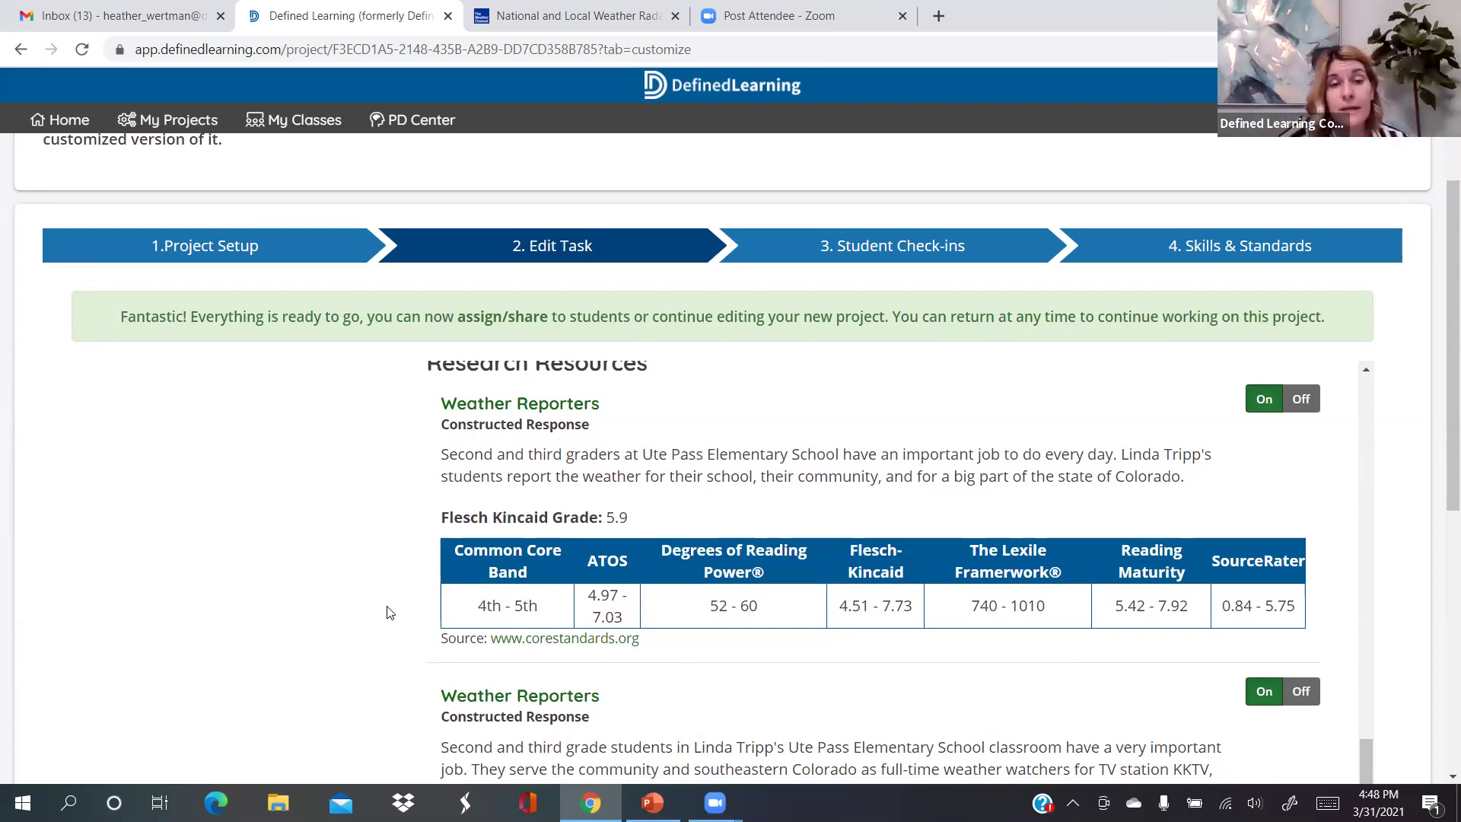
scroll(388, 612, "down", 1)
scroll(388, 612, "up", 1)
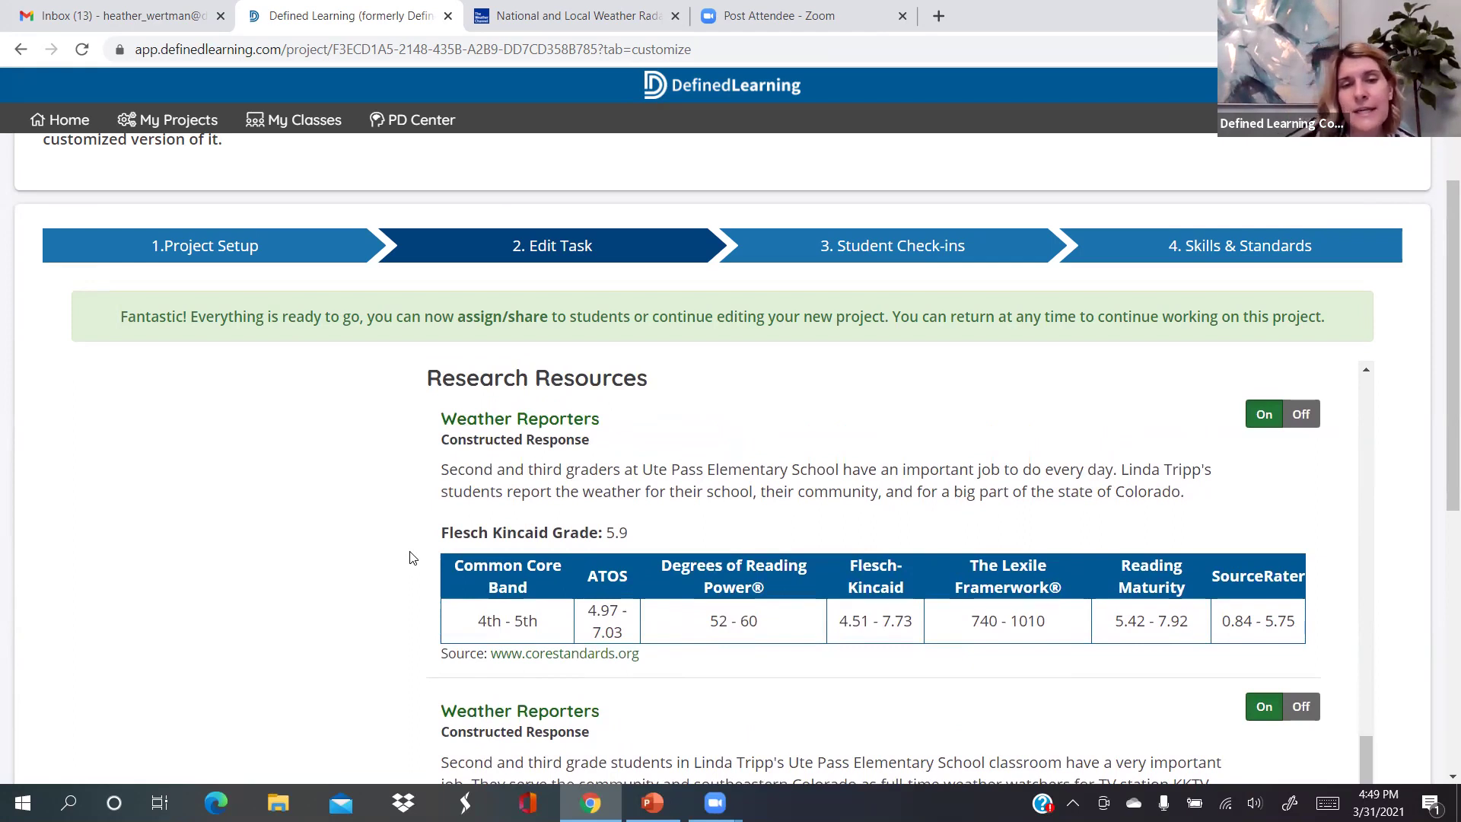
scroll(409, 557, "down", 1)
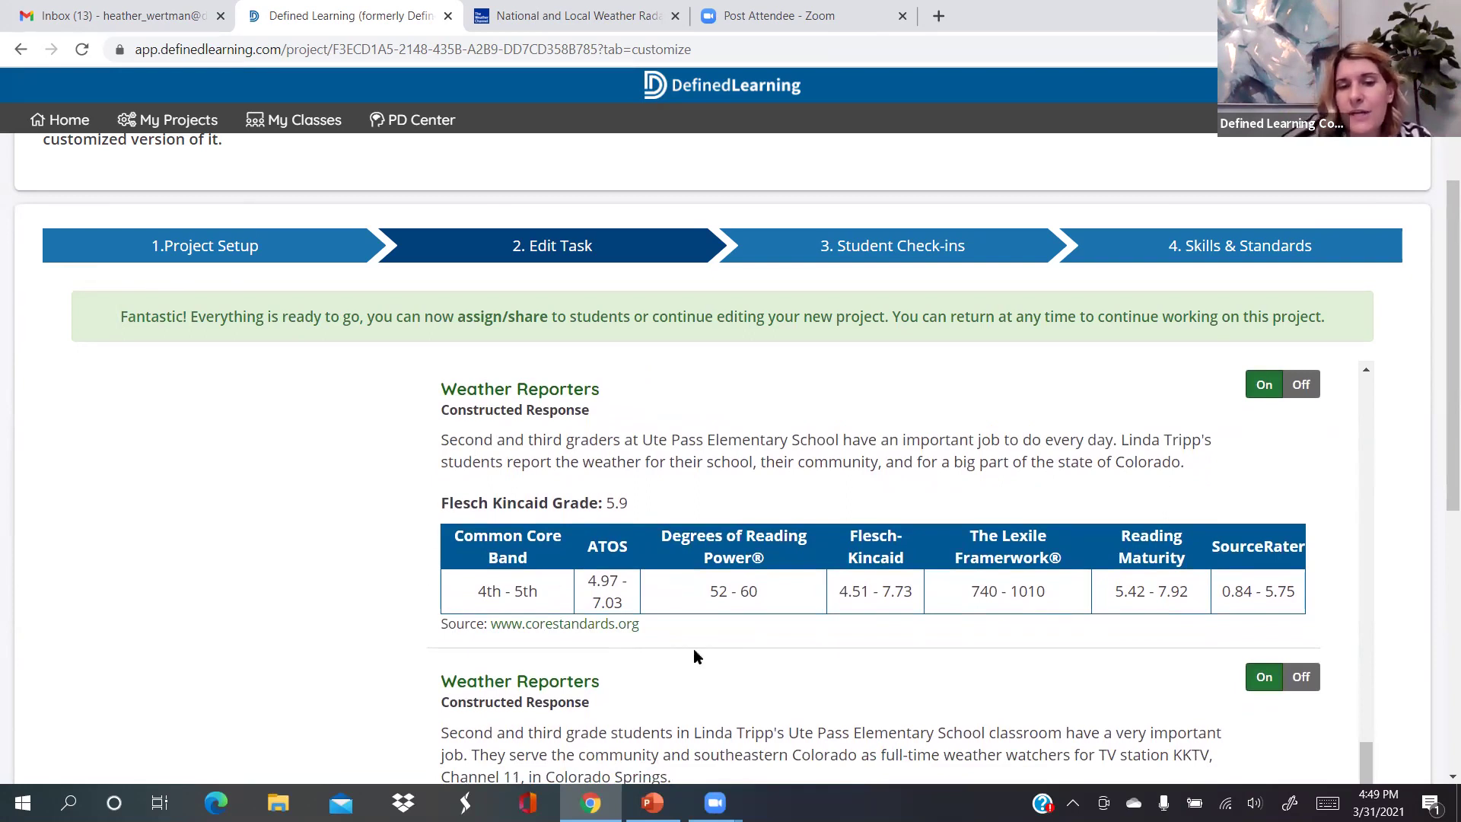
scroll(698, 657, "down", 1)
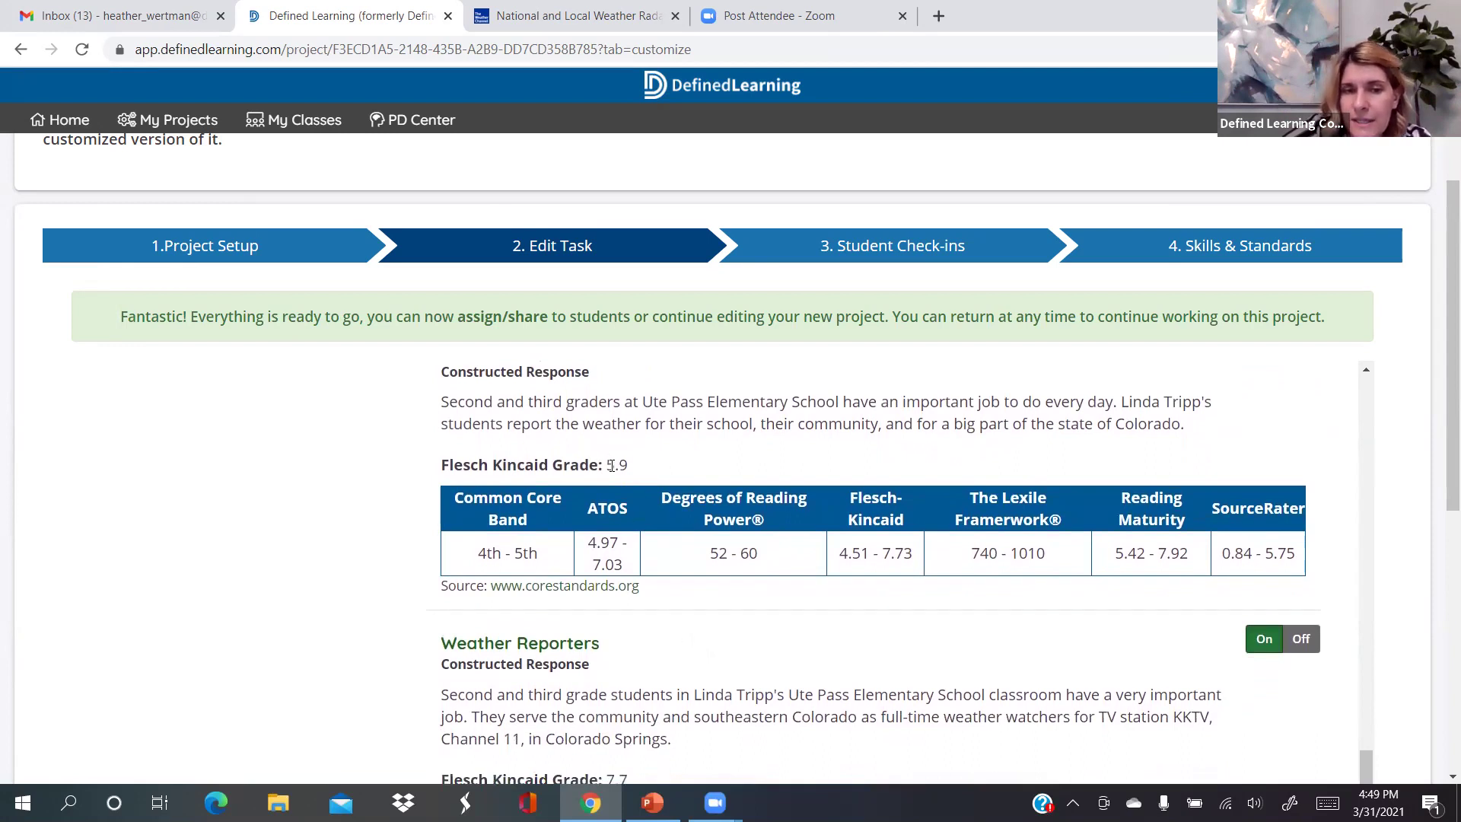
scroll(632, 652, "down", 3)
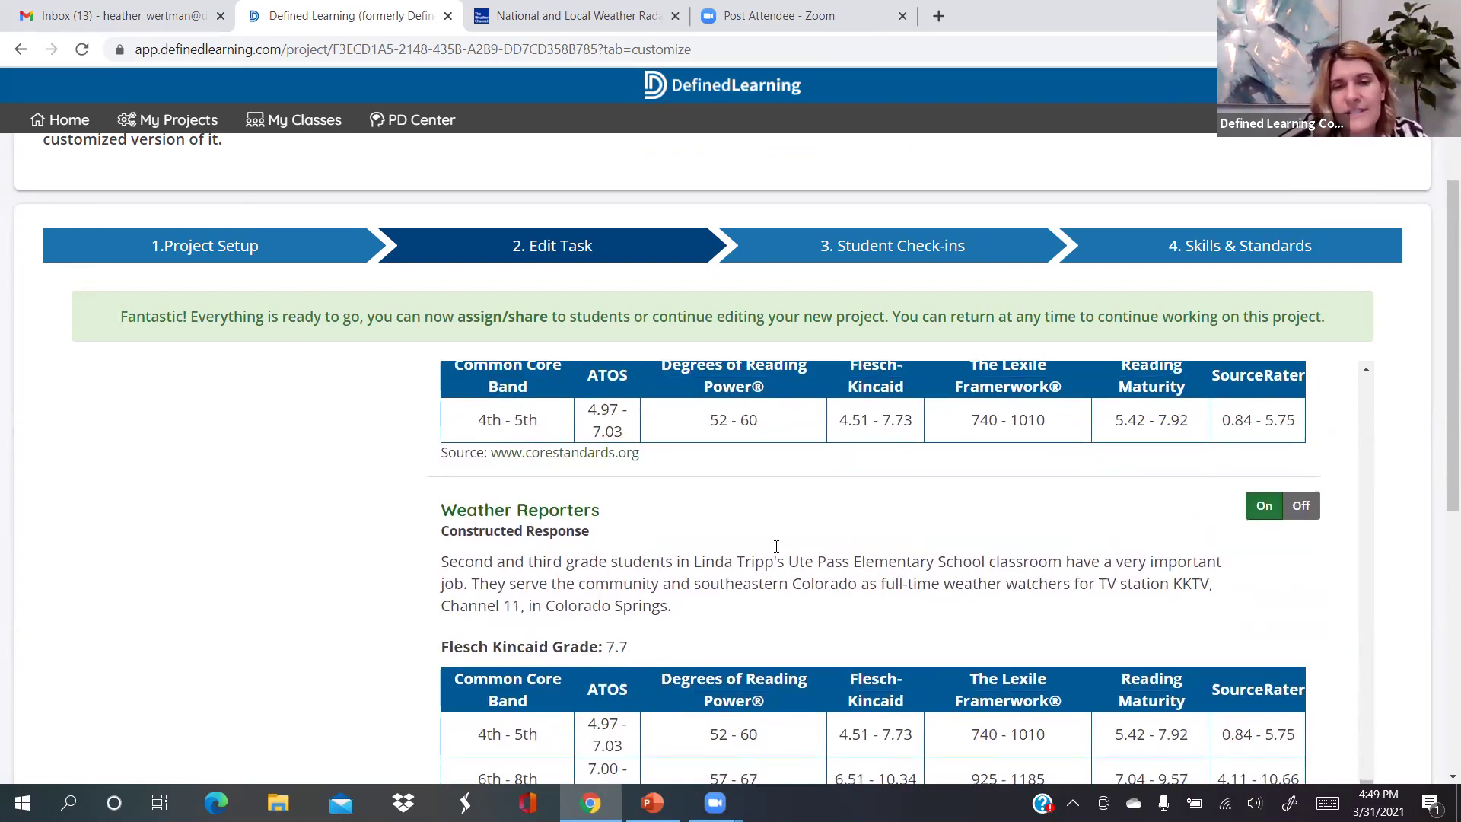
scroll(773, 533, "up", 2)
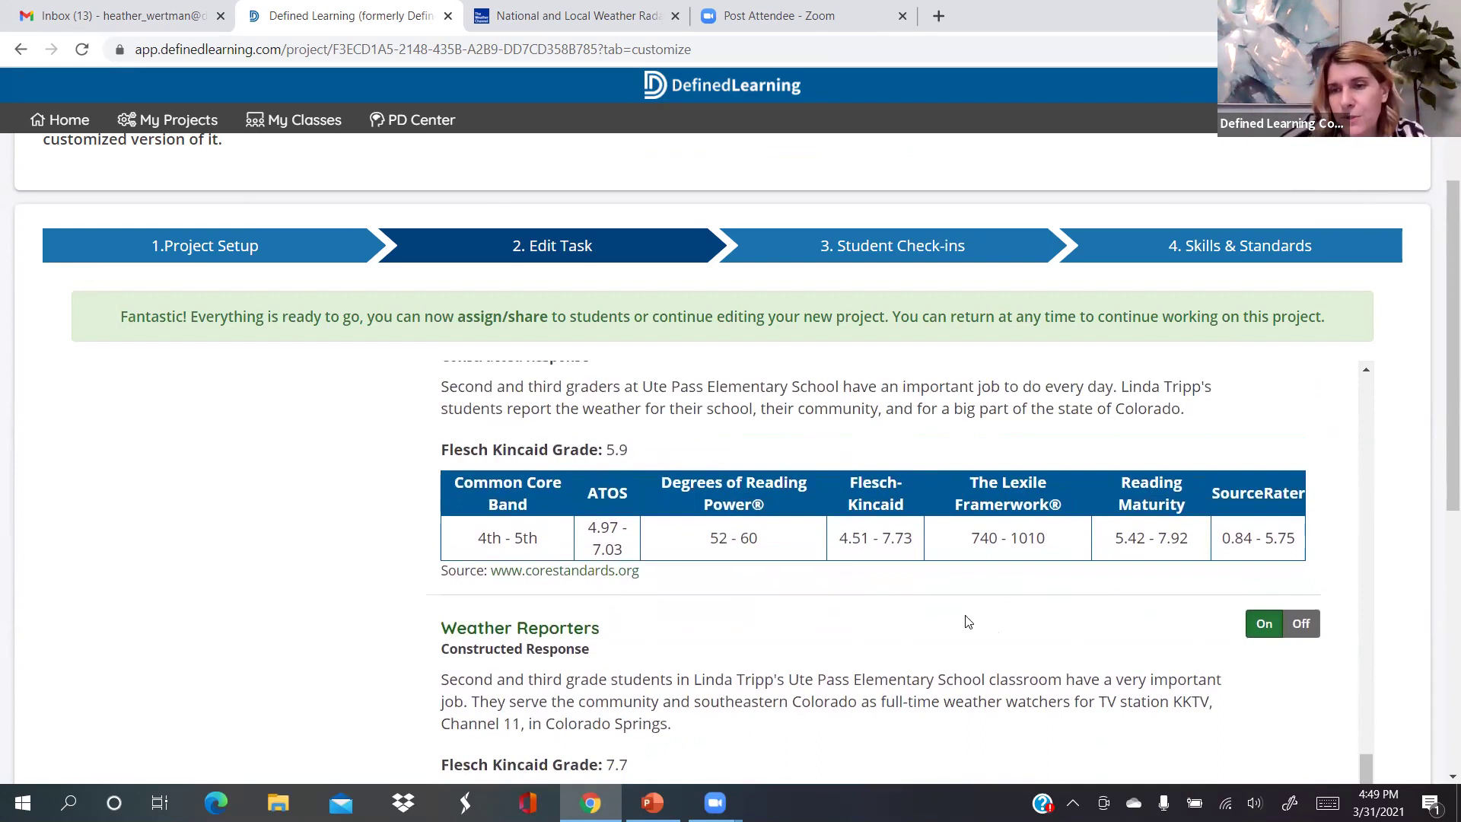
left_click(1296, 627)
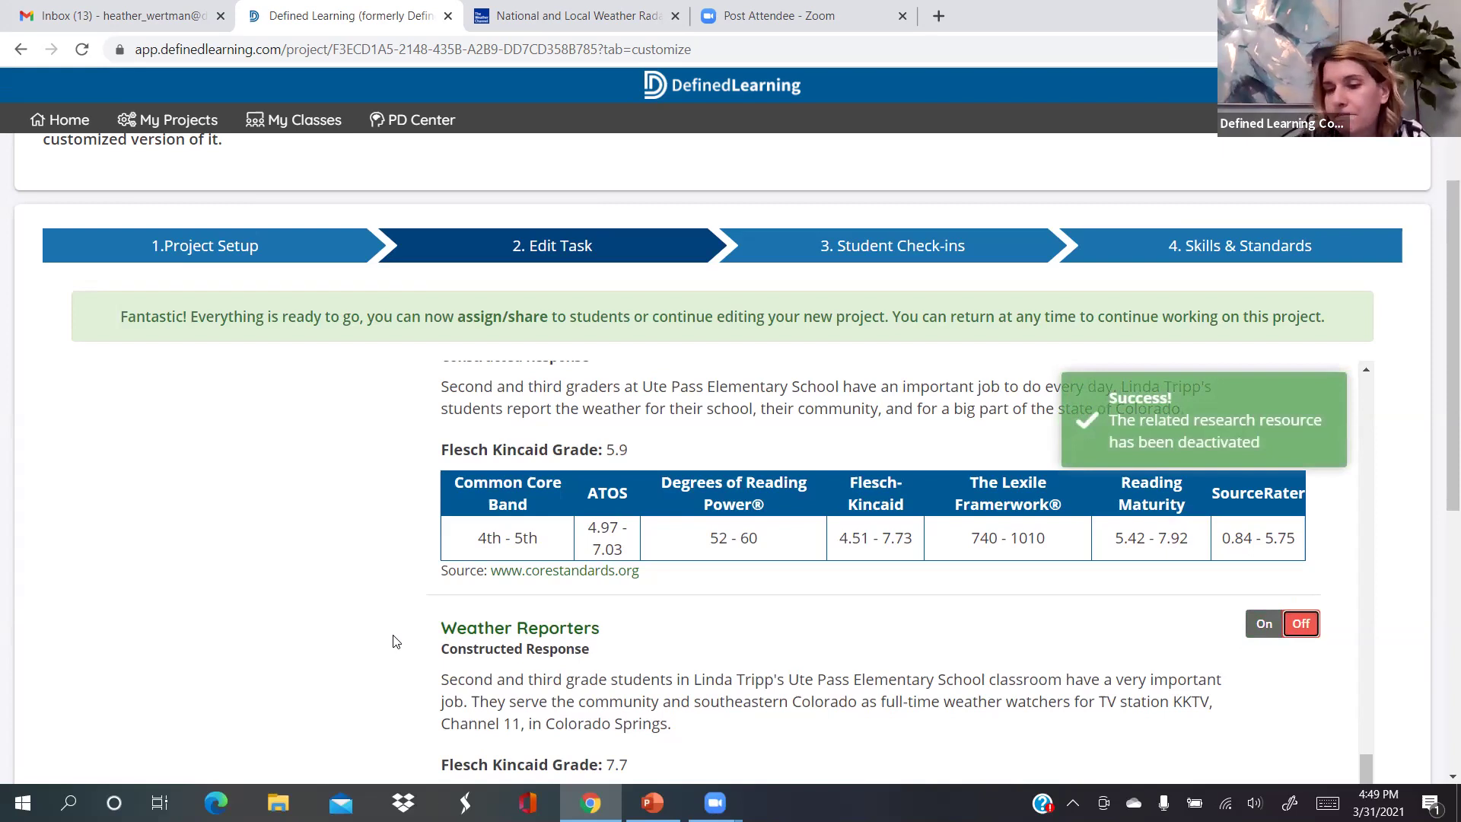
scroll(395, 642, "down", 2)
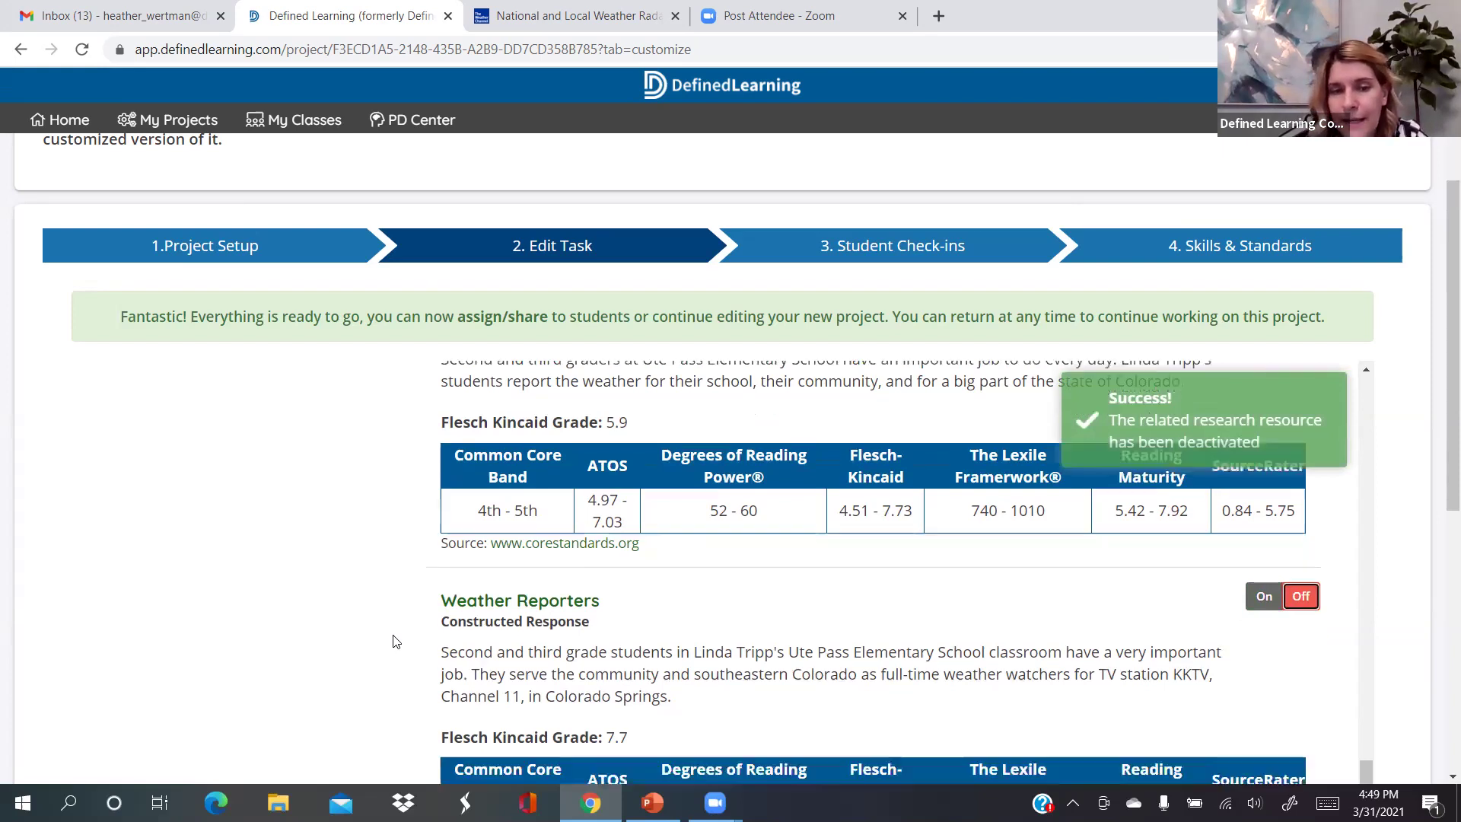
scroll(394, 641, "down", 2)
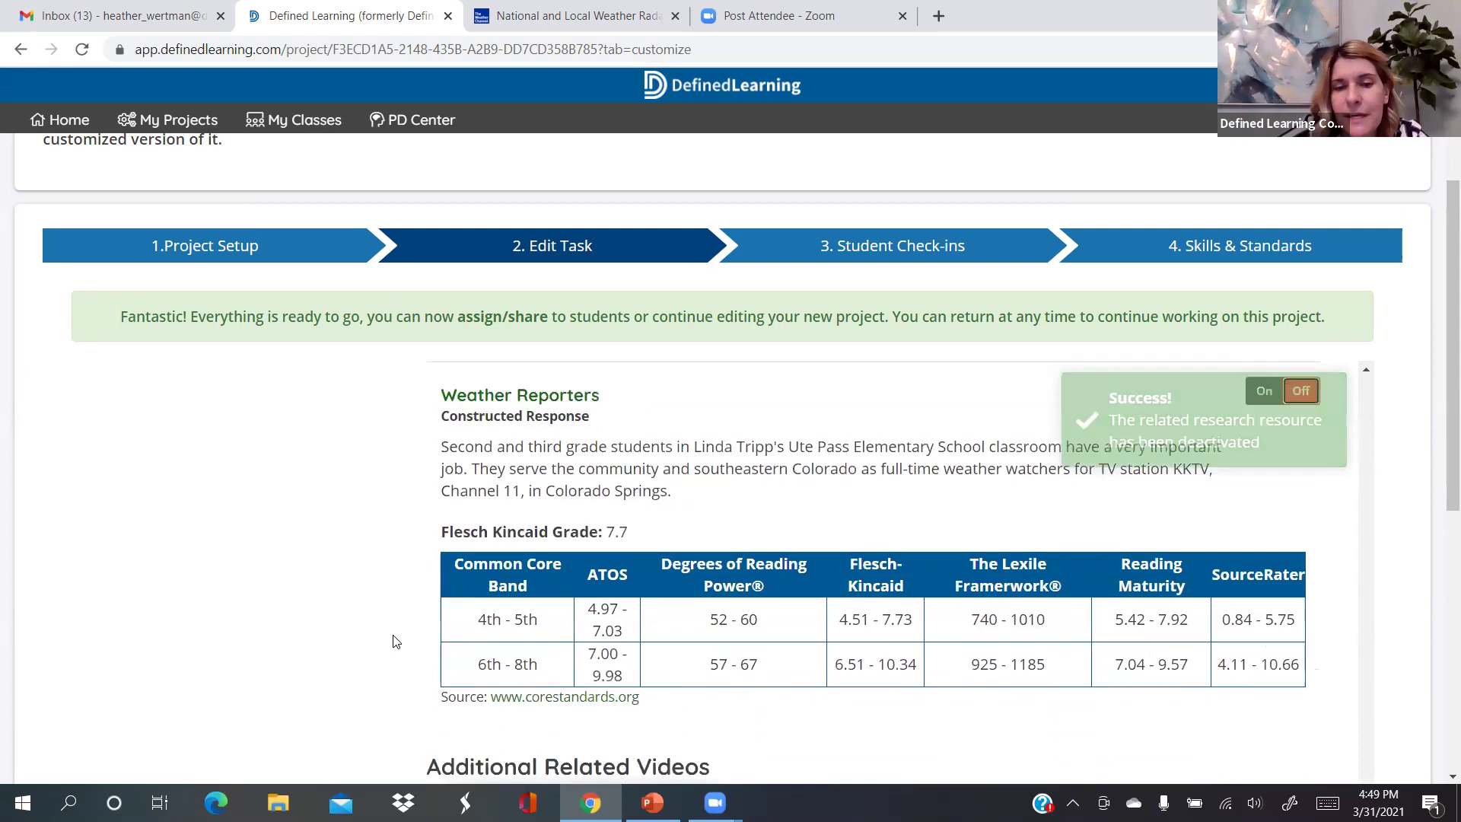
scroll(394, 642, "down", 1)
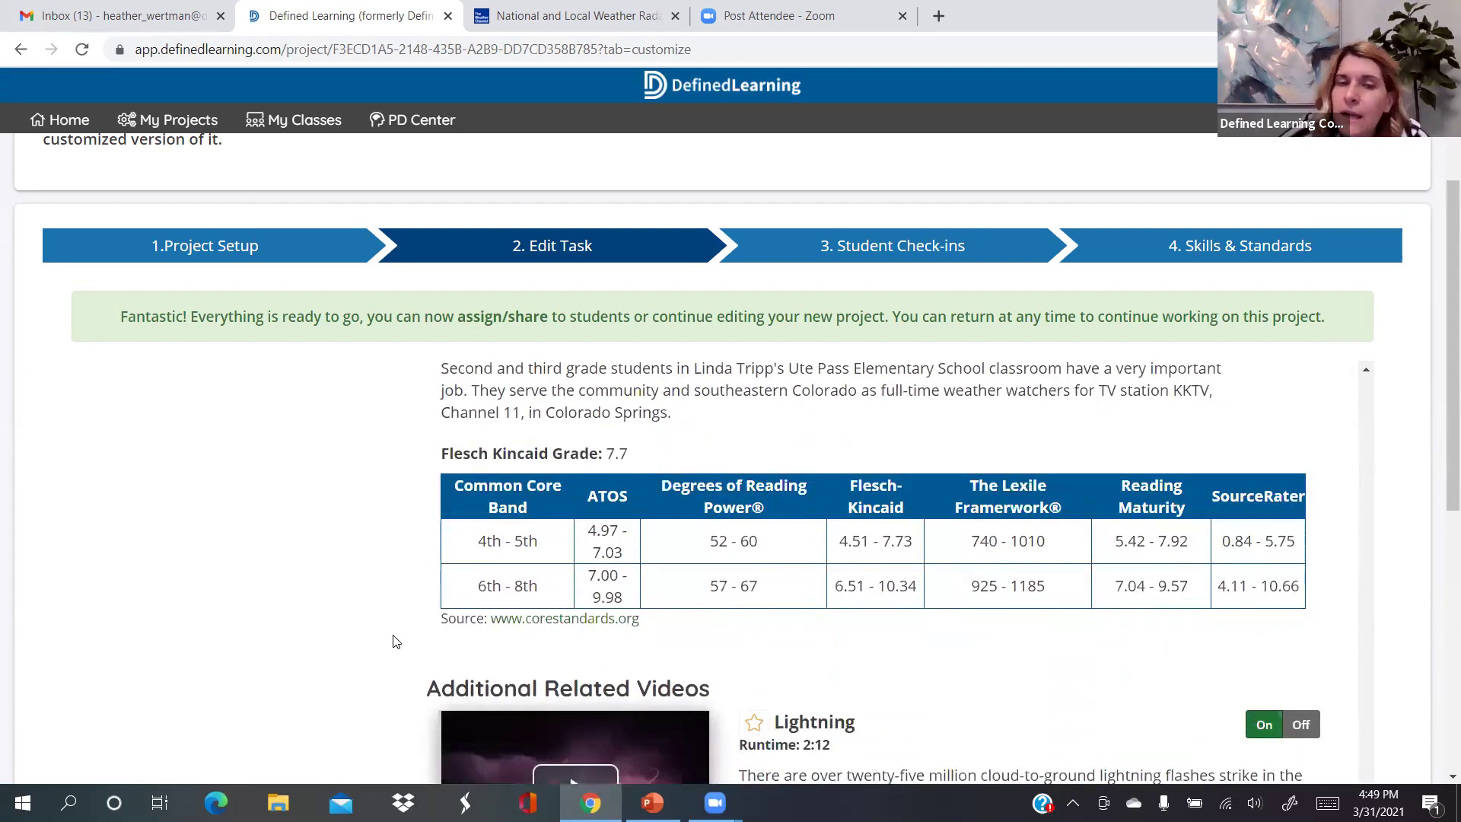
Turn off the Lightning and Understanding Hurricanes additional videos, keeping Meteorology on
scroll(394, 641, "down", 4)
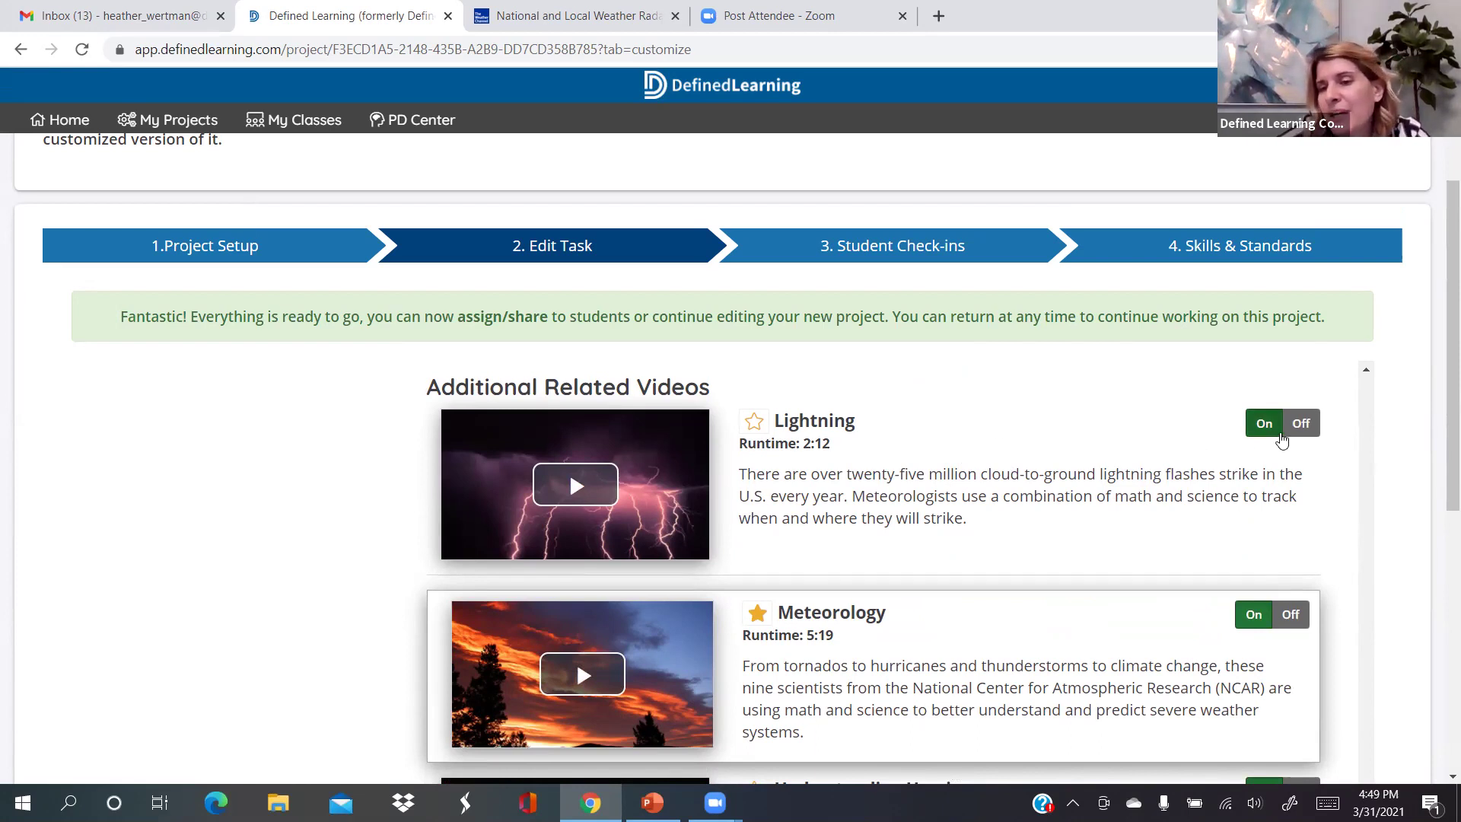
left_click(1288, 431)
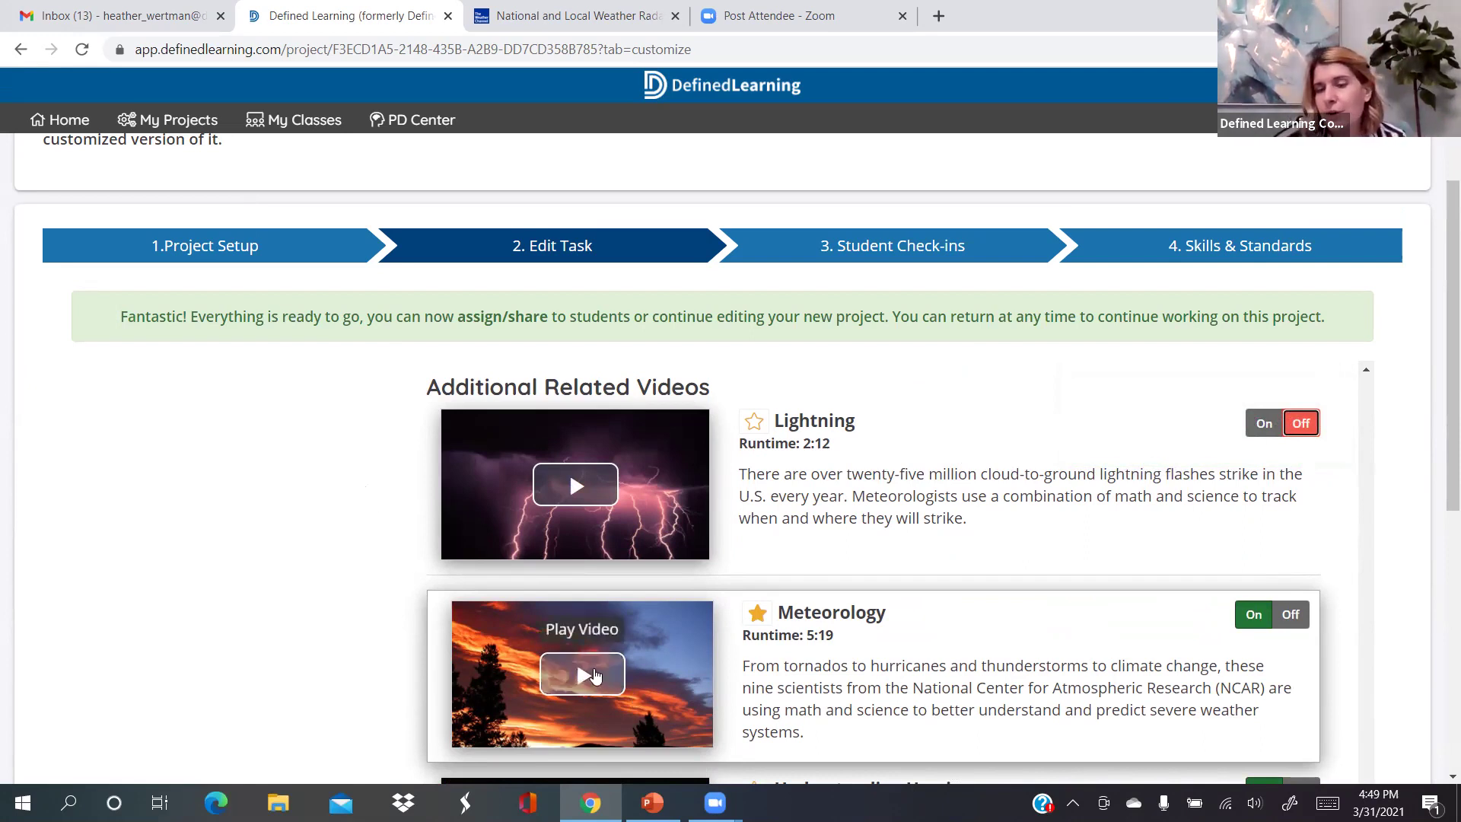
scroll(384, 636, "down", 1)
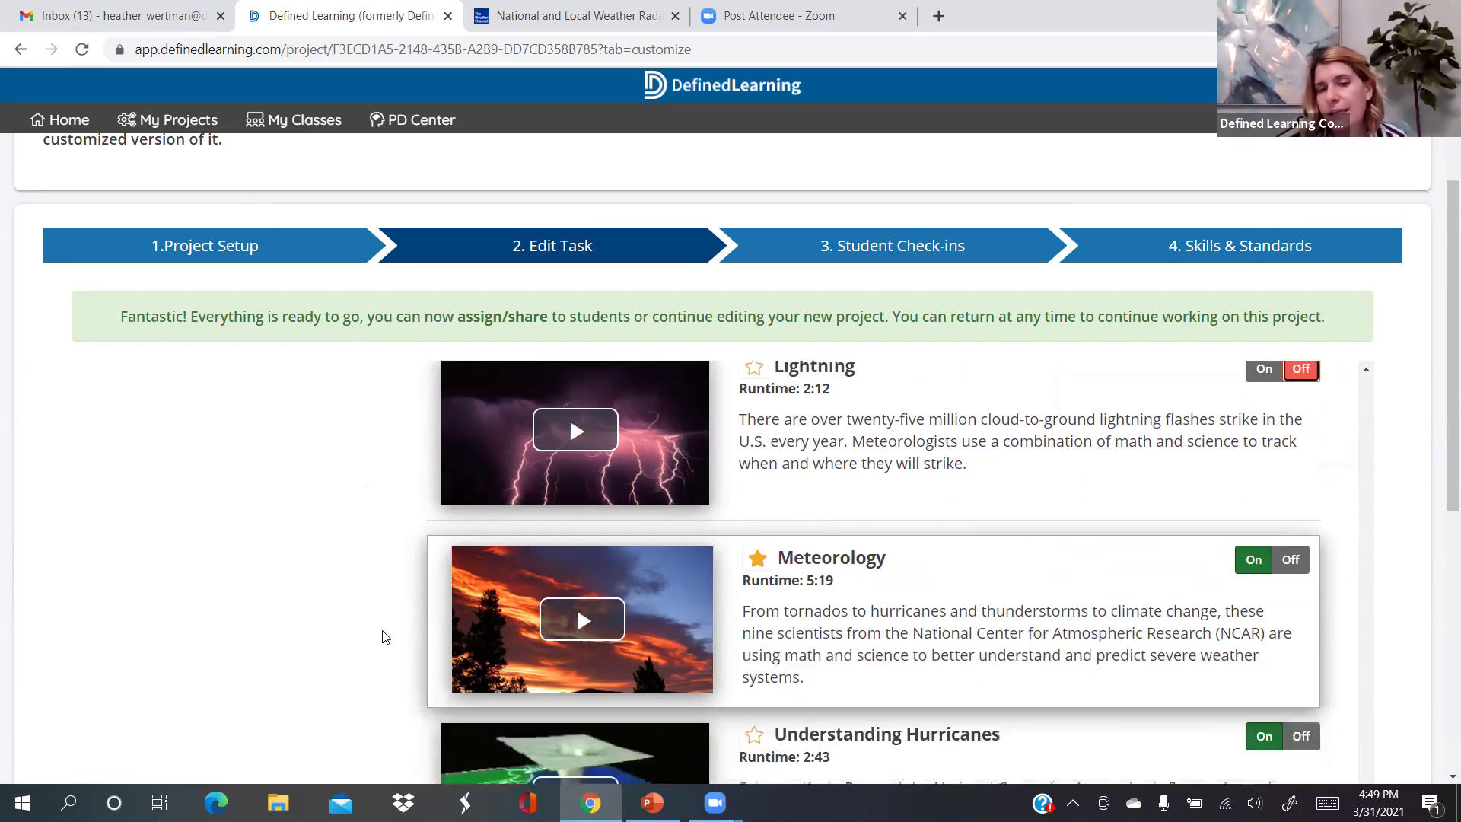
scroll(457, 472, "down", 3)
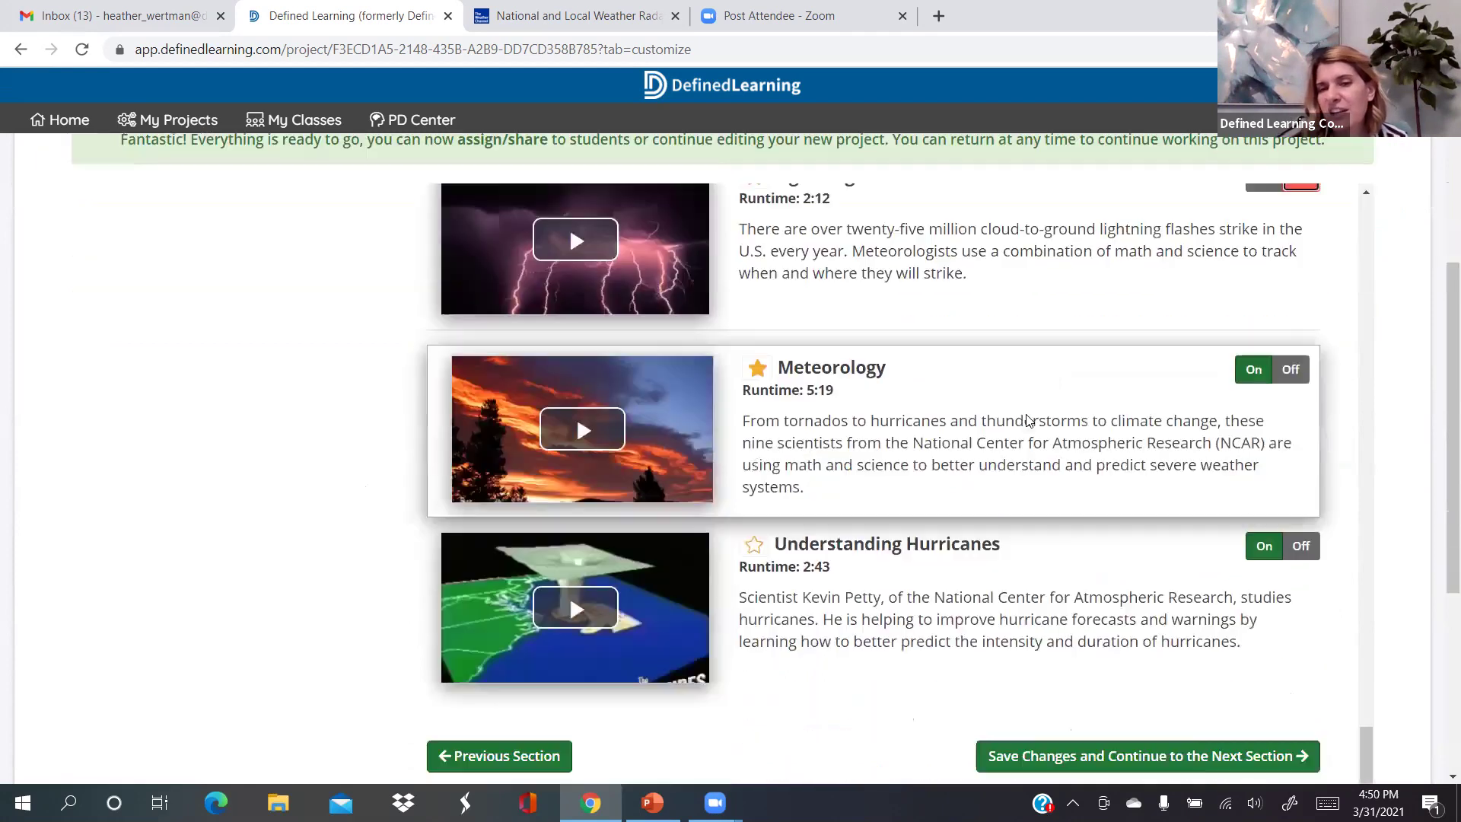
scroll(408, 464, "down", 2)
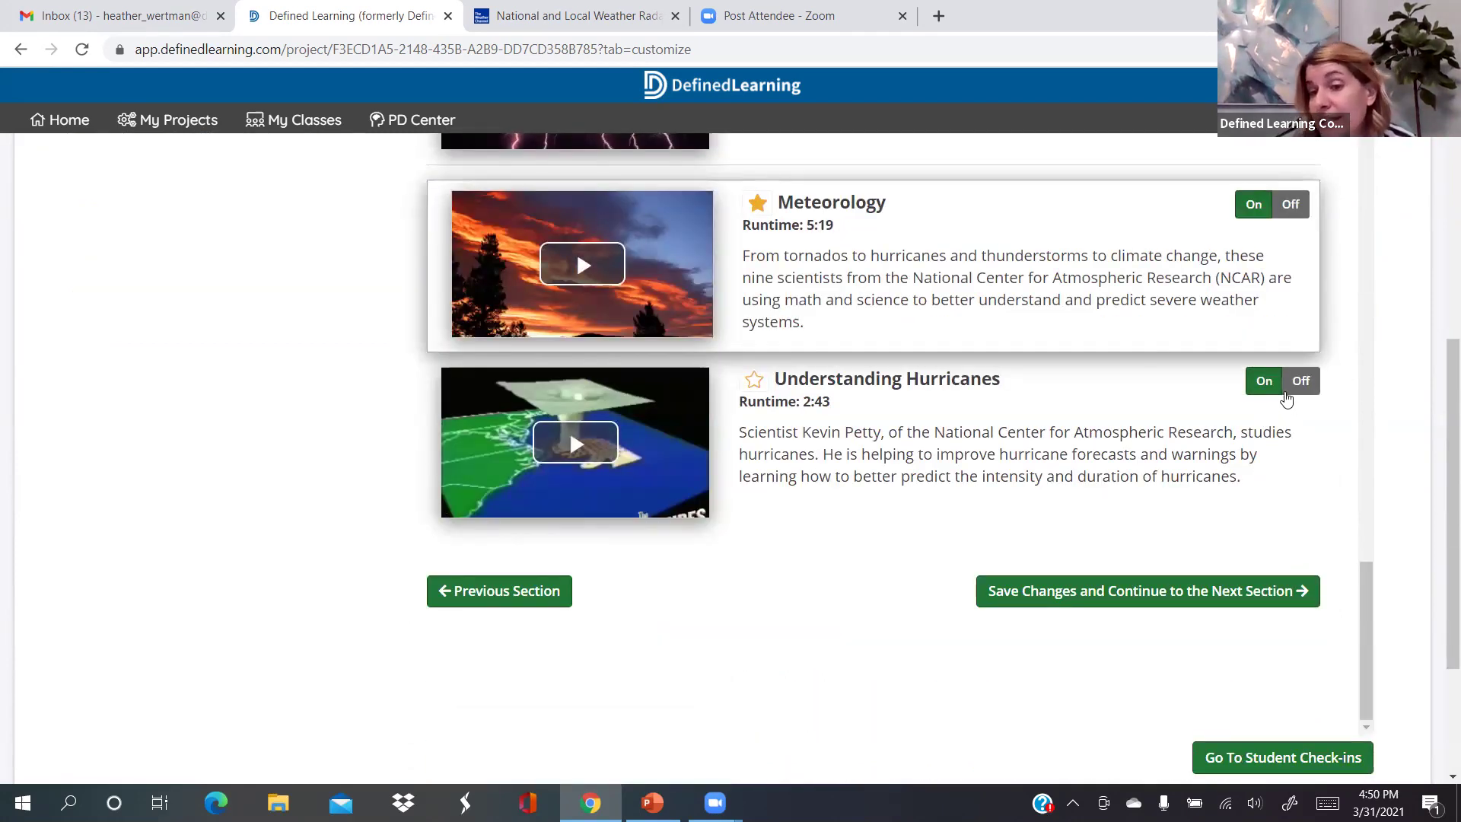
left_click(1300, 381)
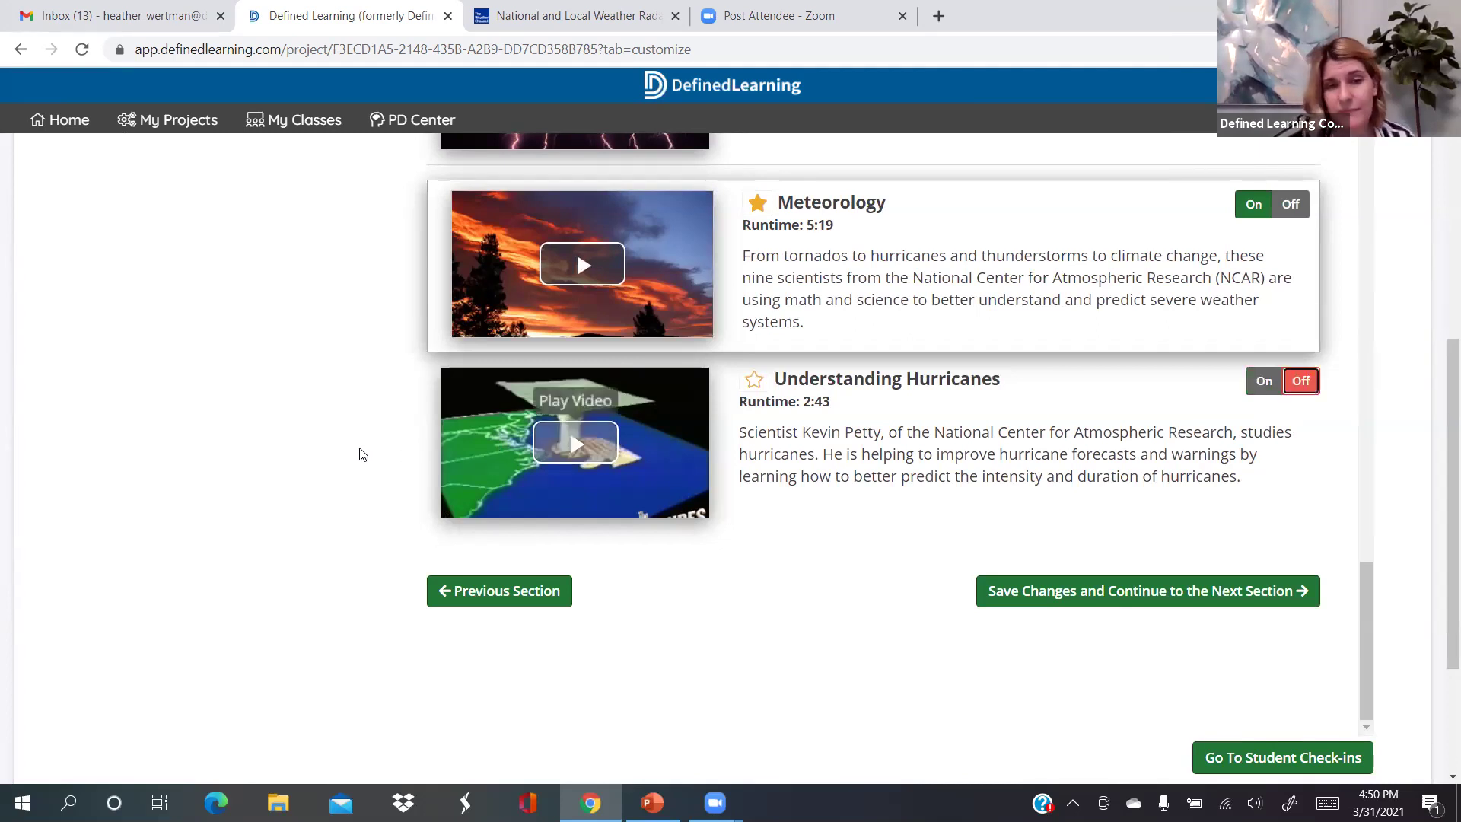
scroll(405, 447, "up", 3)
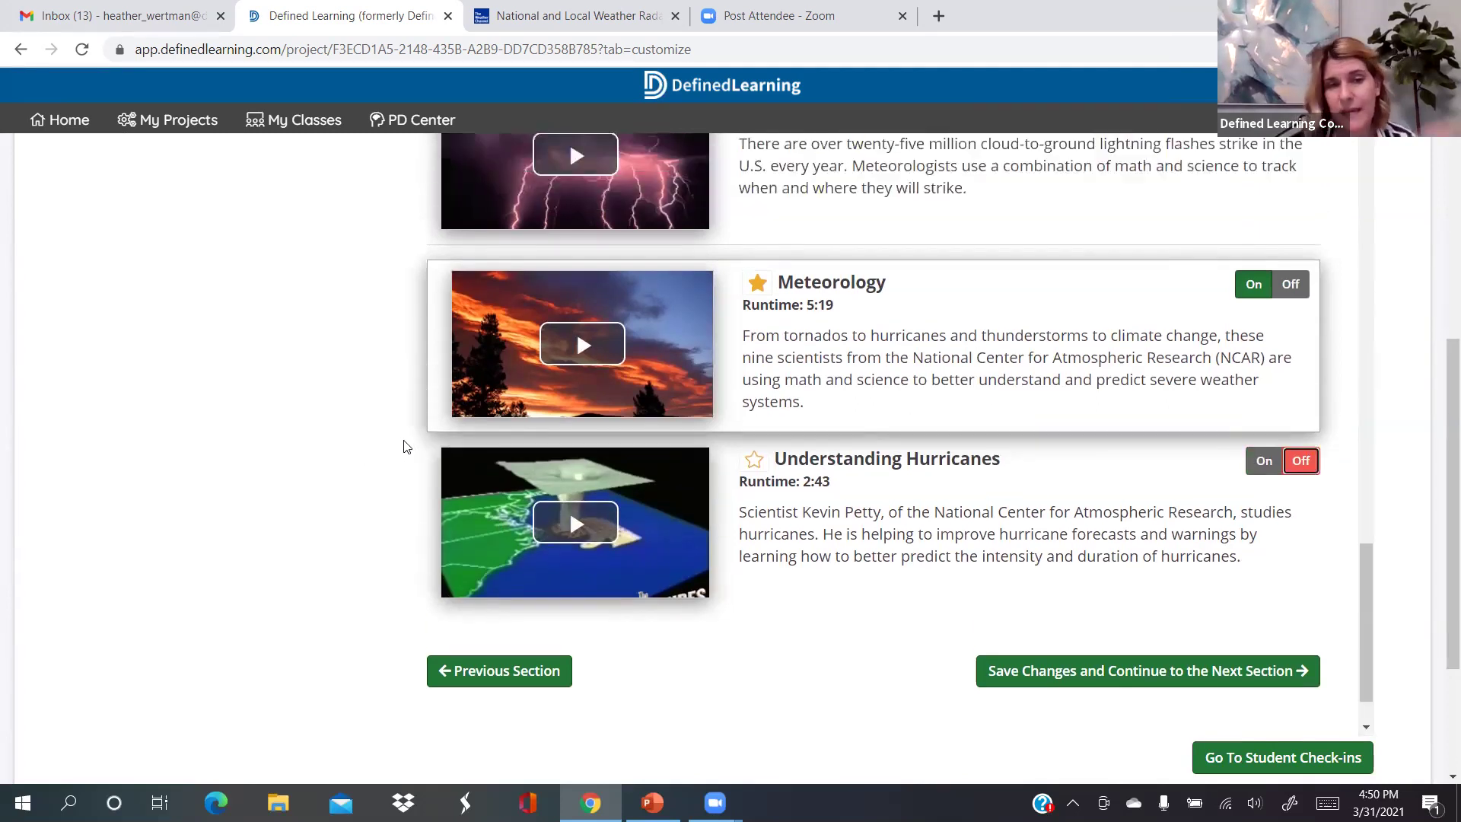
scroll(404, 447, "up", 2)
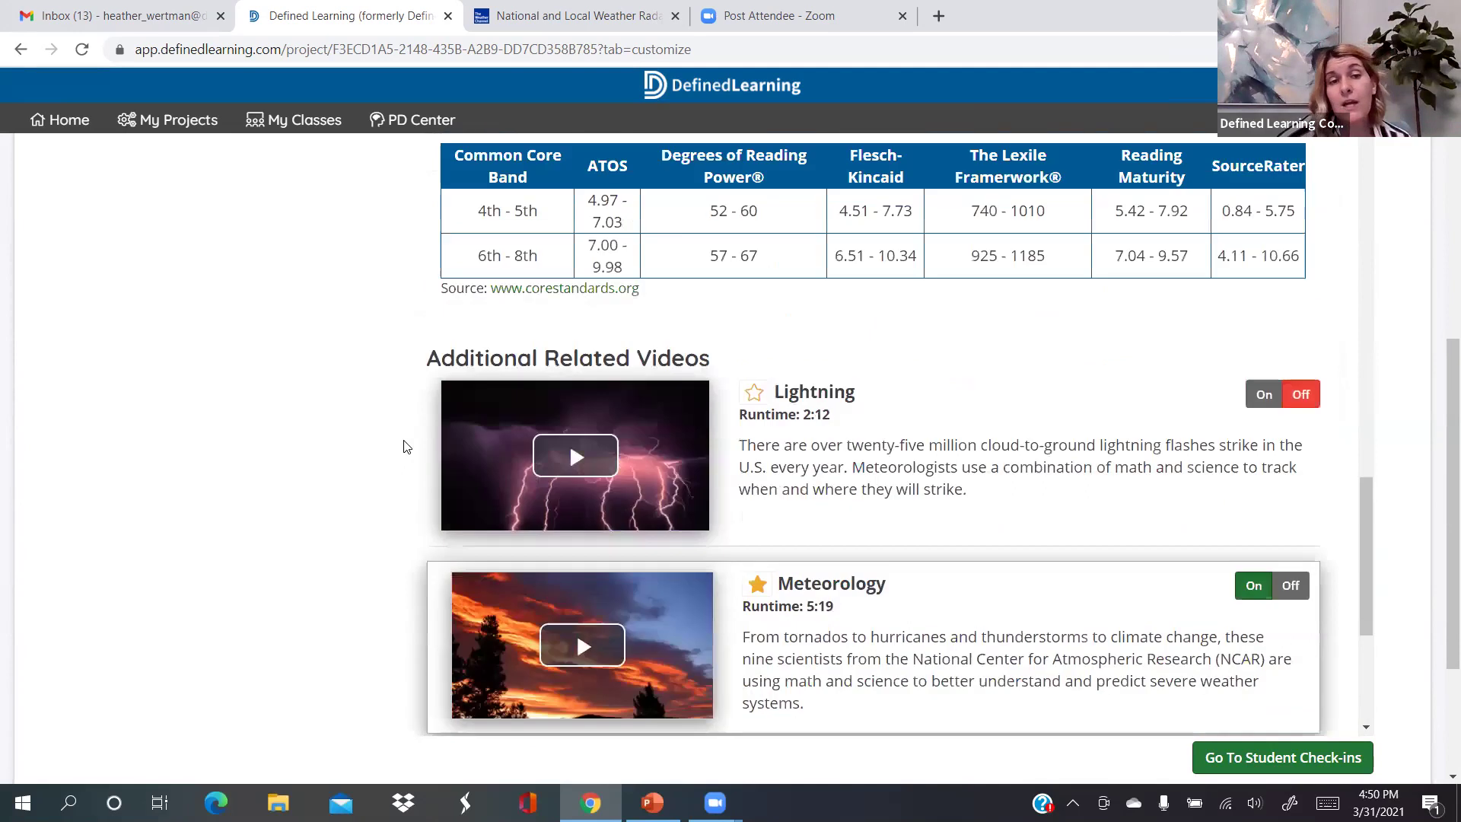
scroll(405, 447, "up", 15)
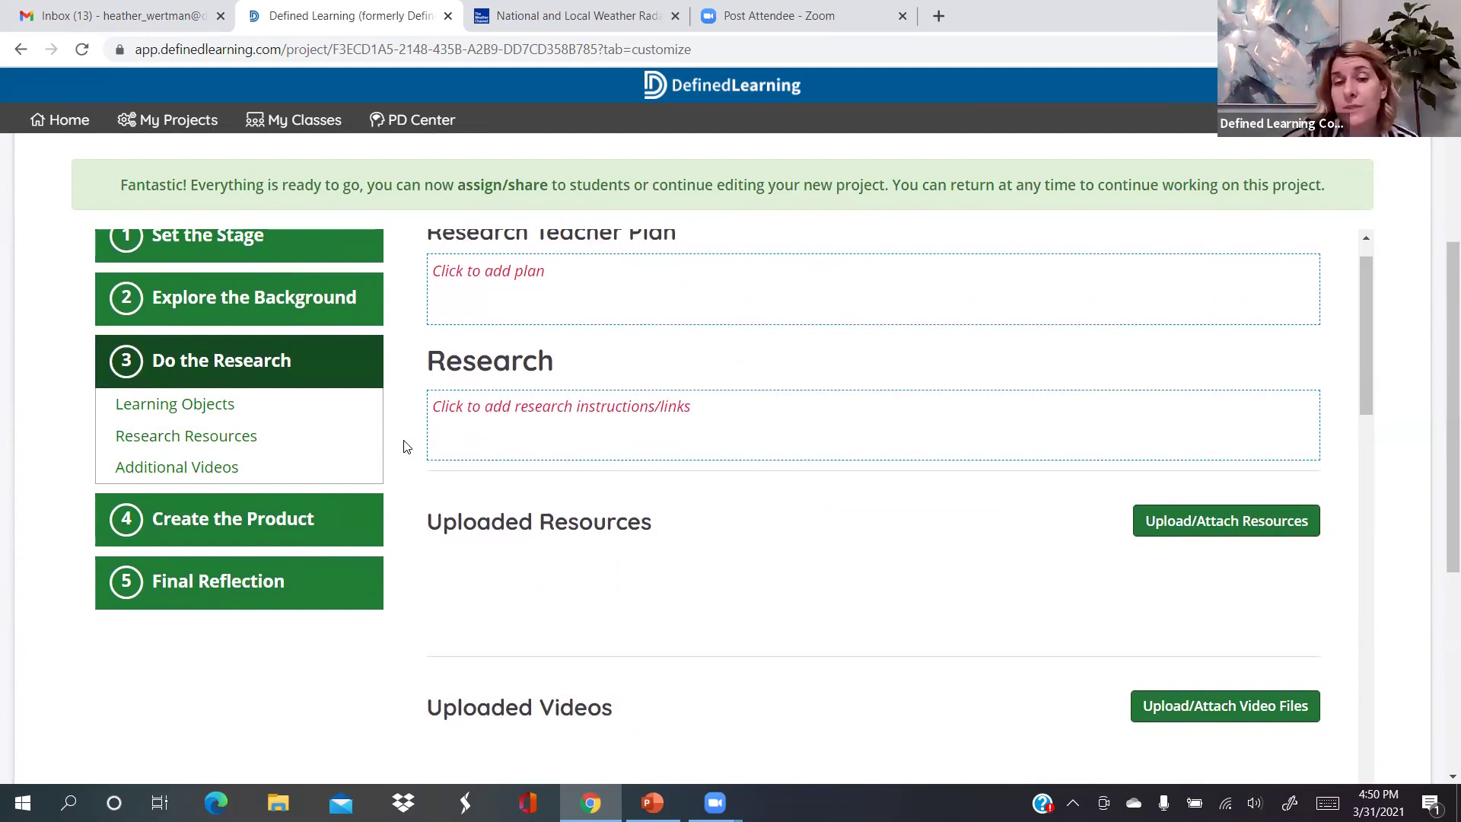
scroll(414, 524, "down", 1)
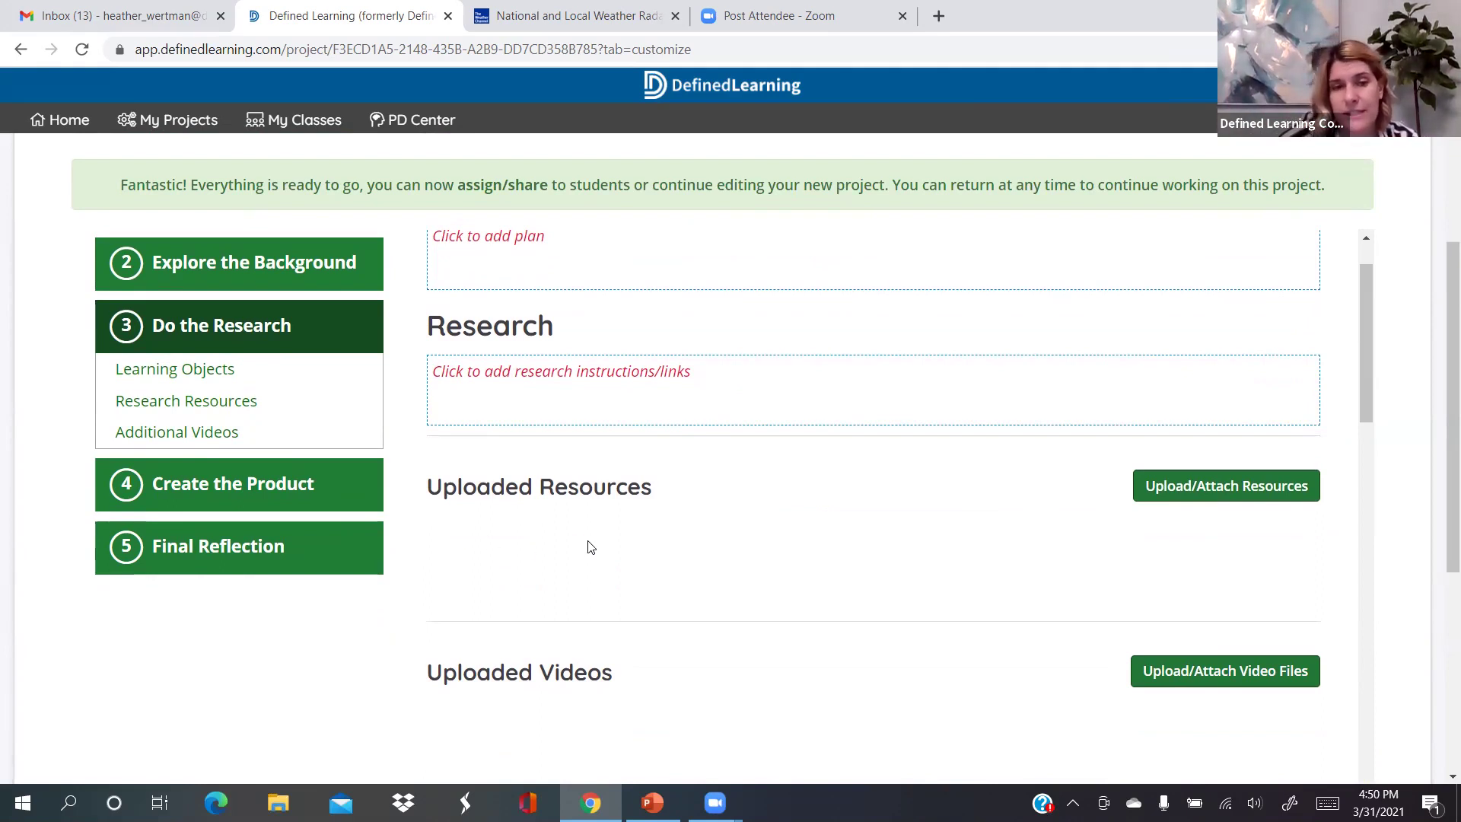
left_click(1200, 683)
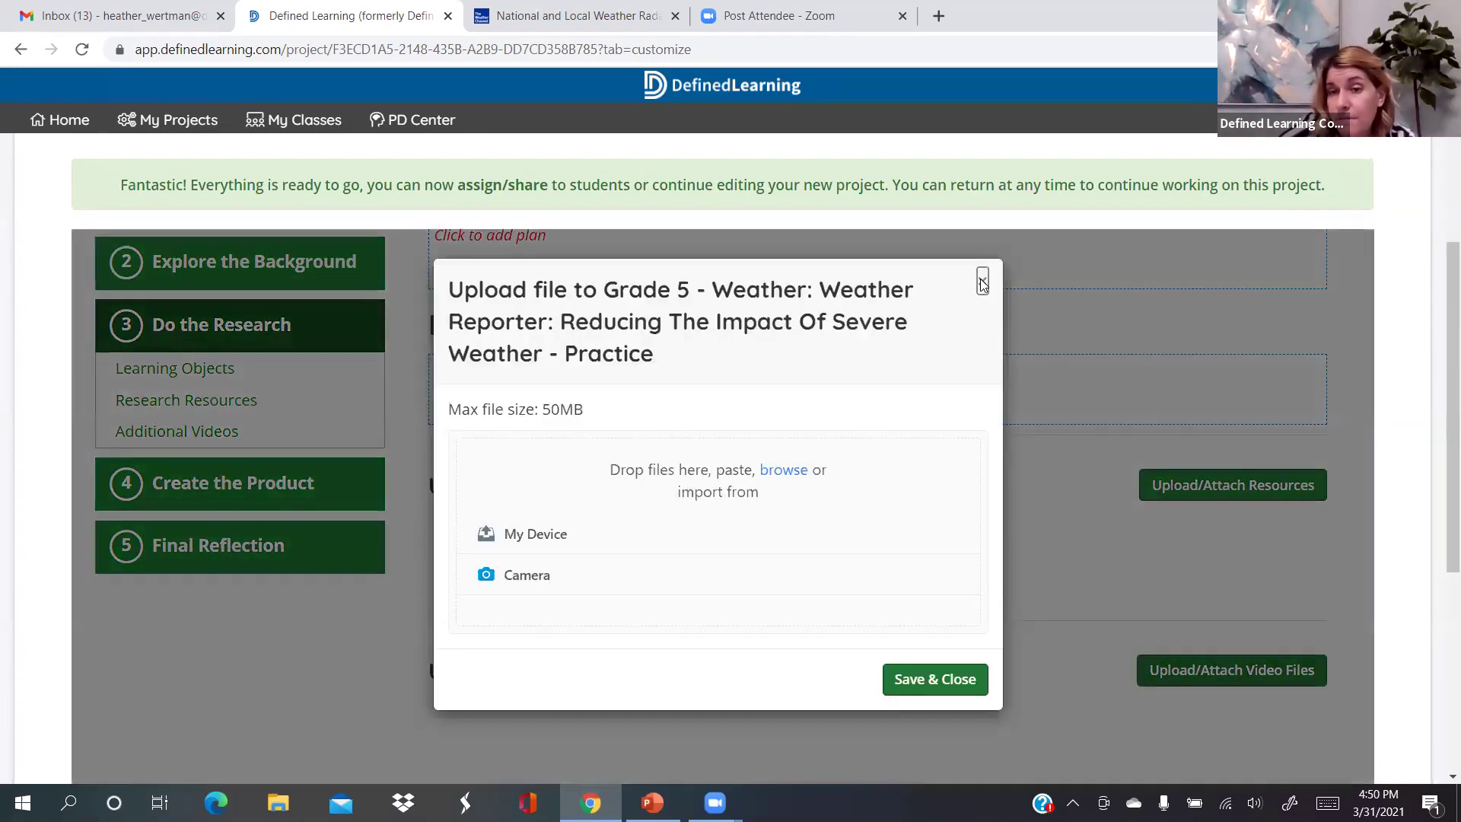
left_click(982, 282)
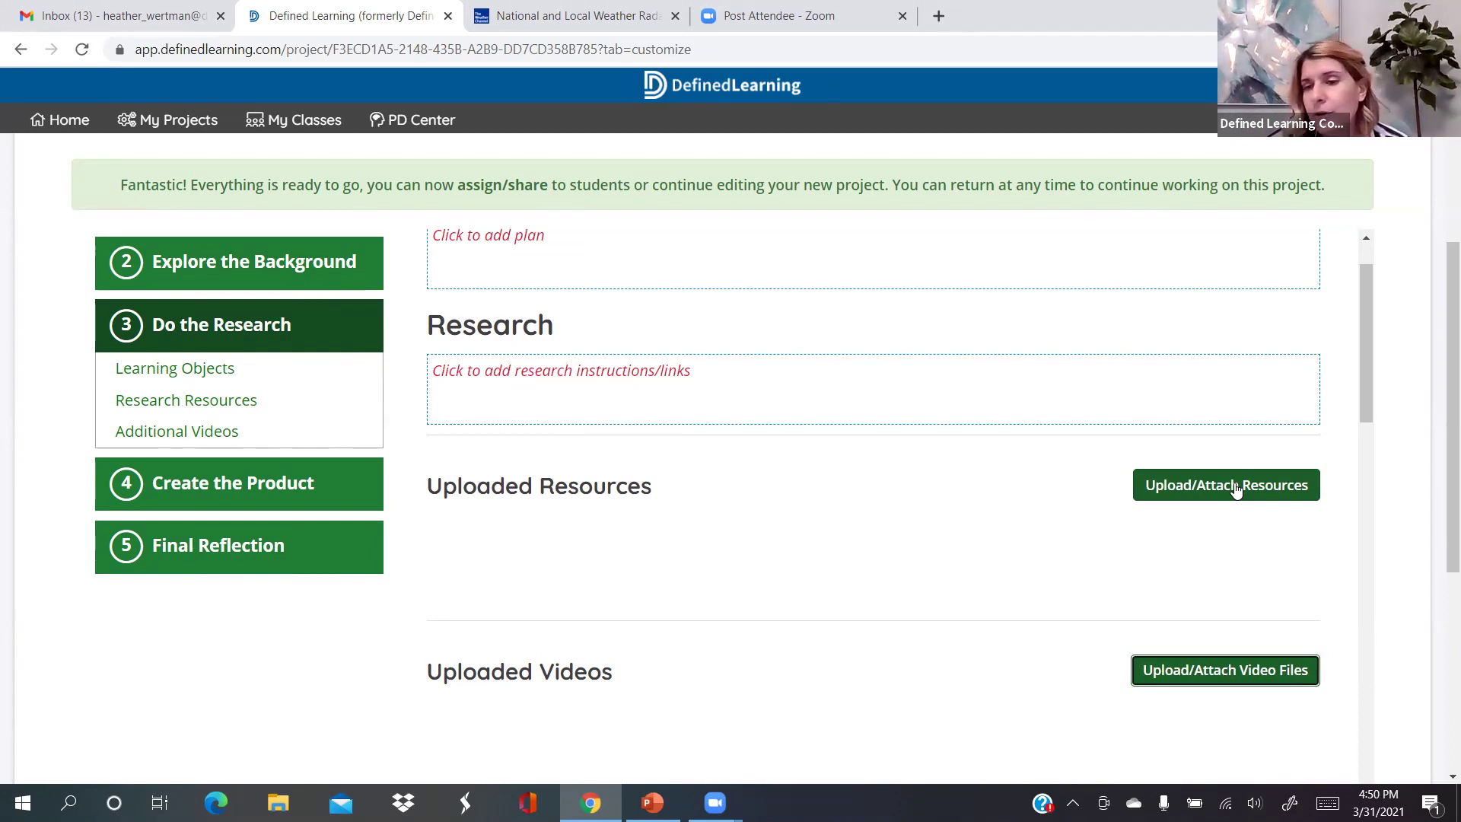
left_click(1236, 488)
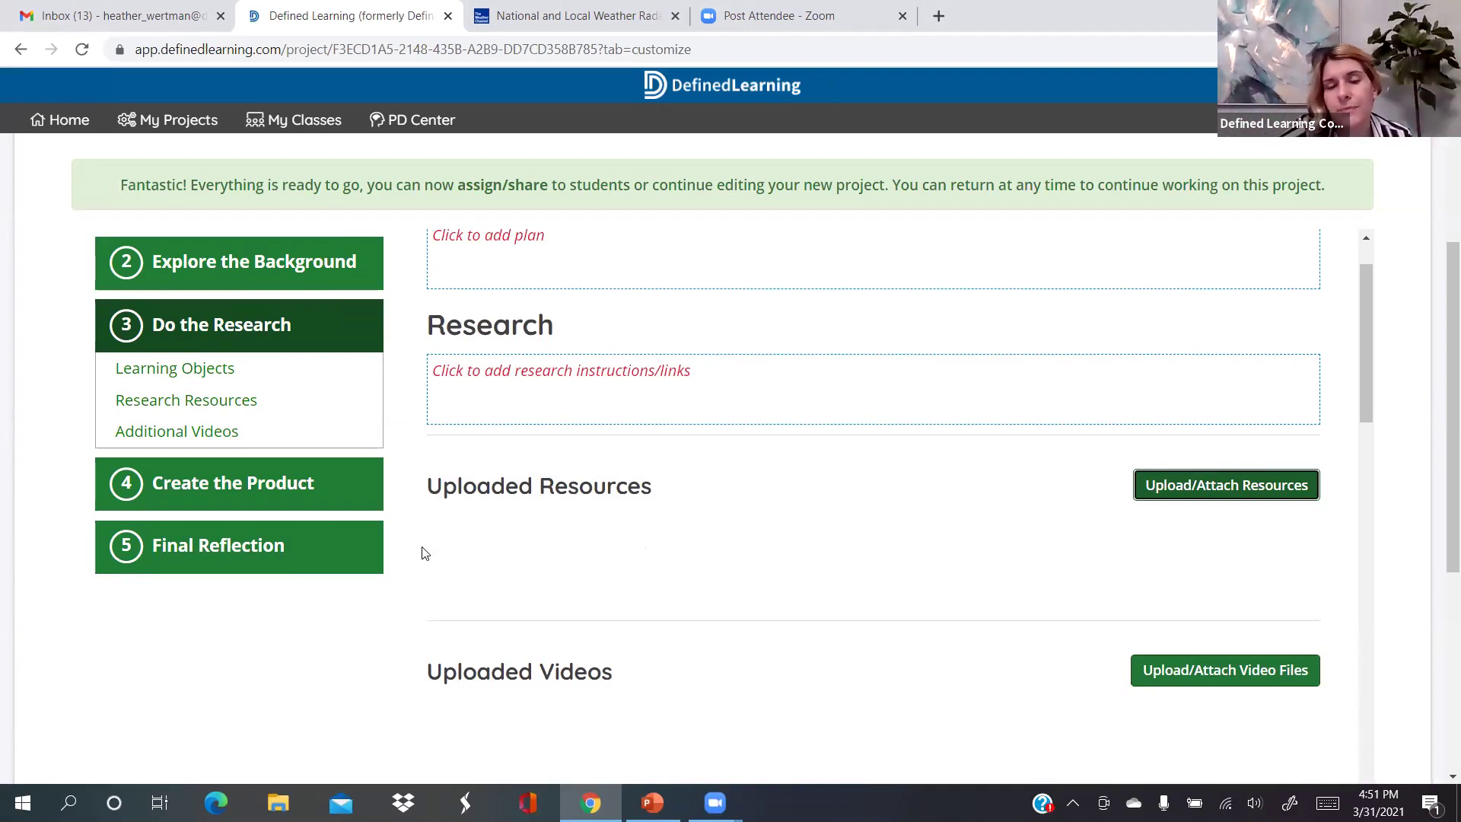
scroll(430, 570, "down", 2)
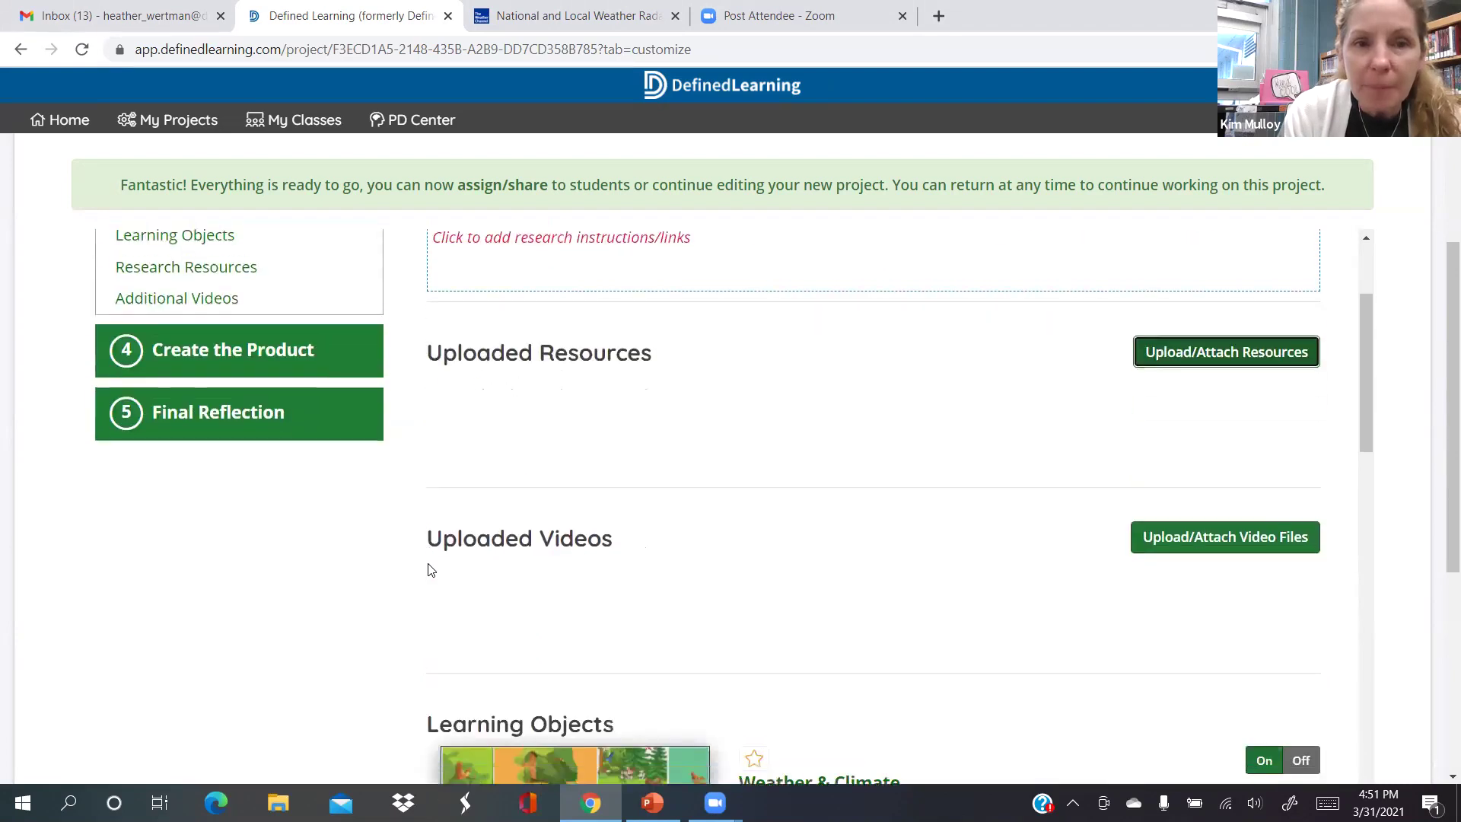
scroll(431, 570, "down", 1)
scroll(431, 570, "up", 2)
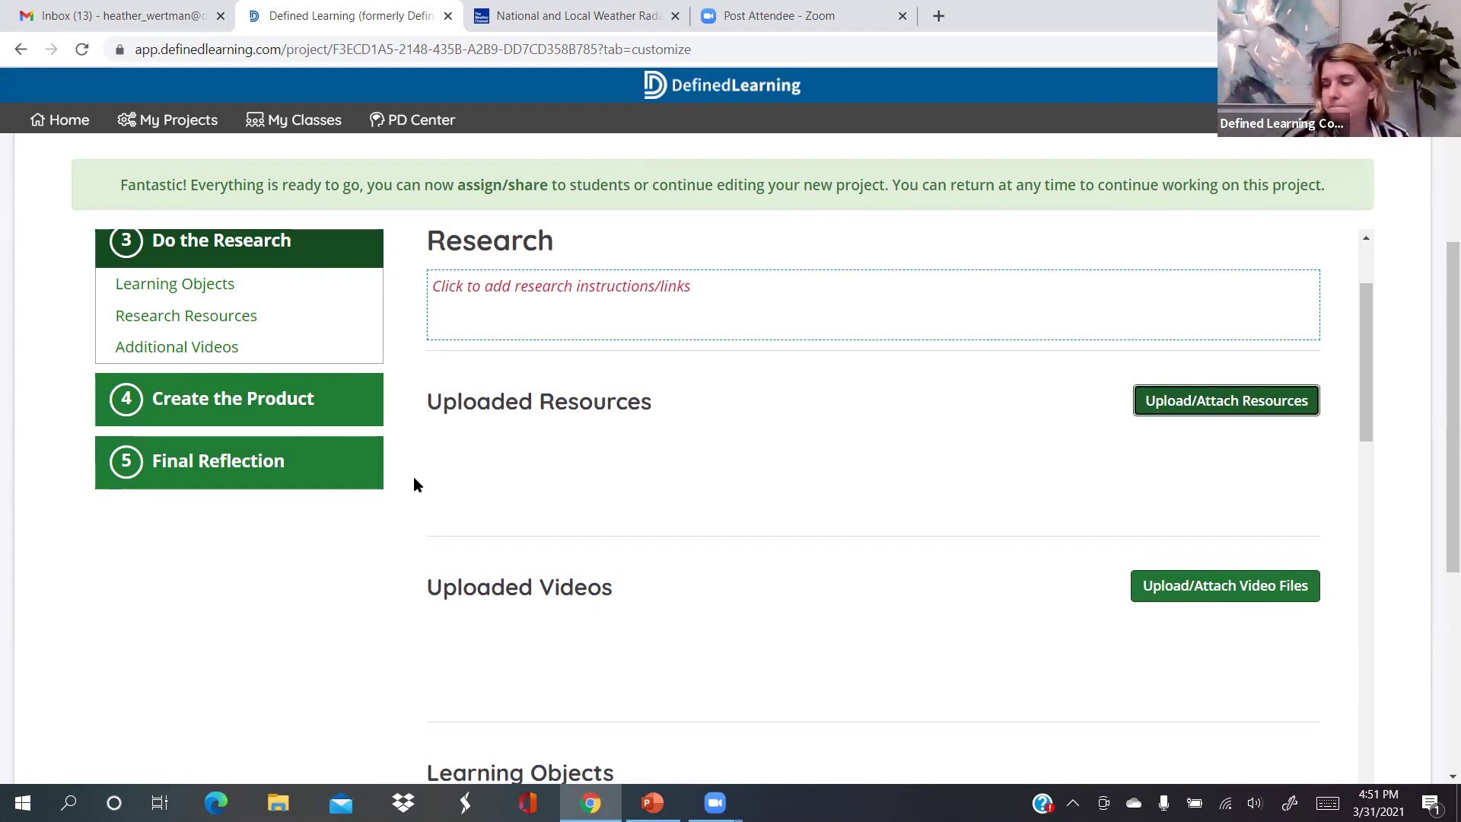
scroll(413, 476, "down", 3)
scroll(413, 476, "up", 2)
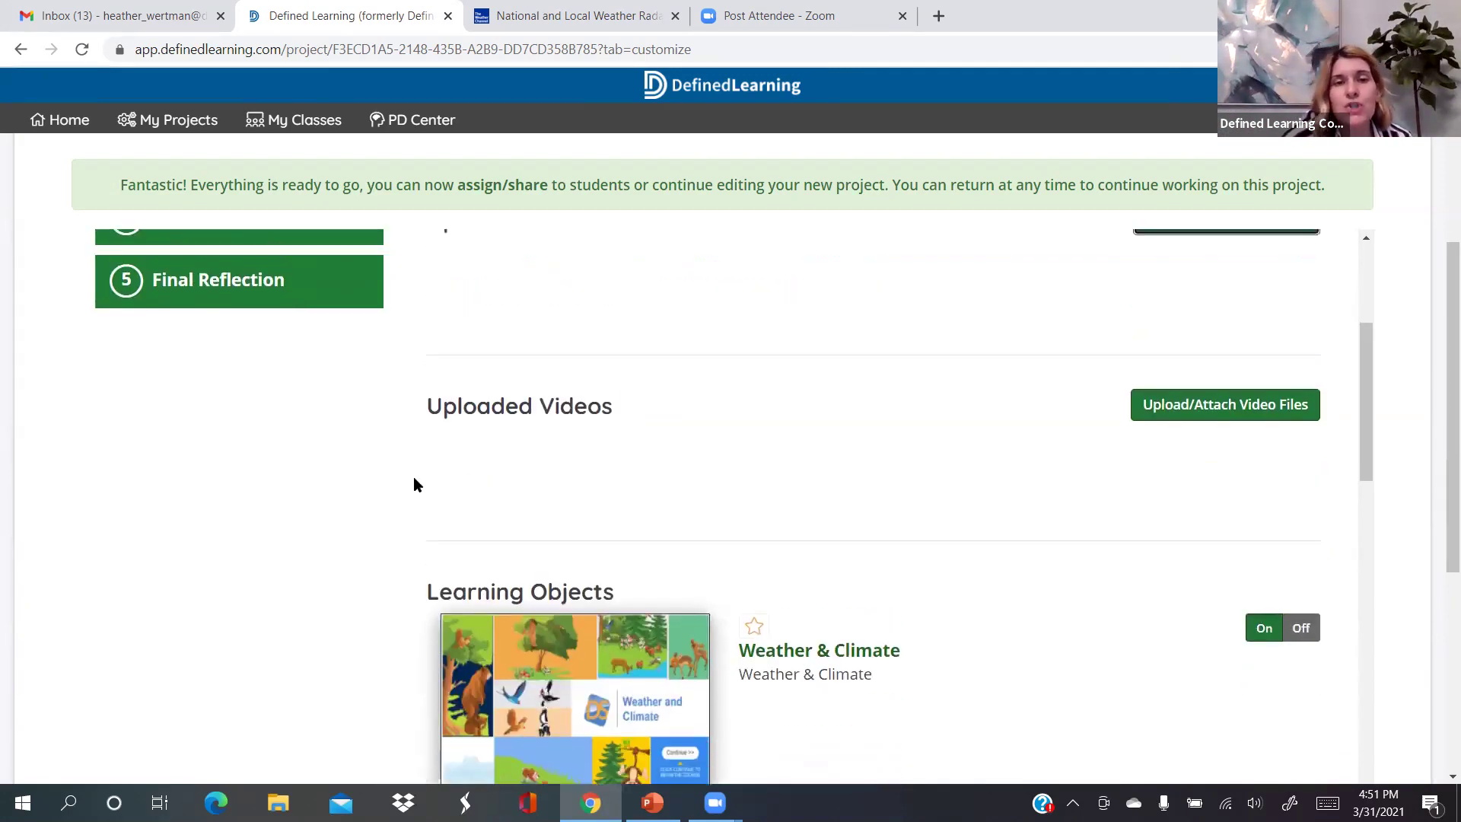
scroll(414, 477, "up", 3)
scroll(413, 477, "up", 5)
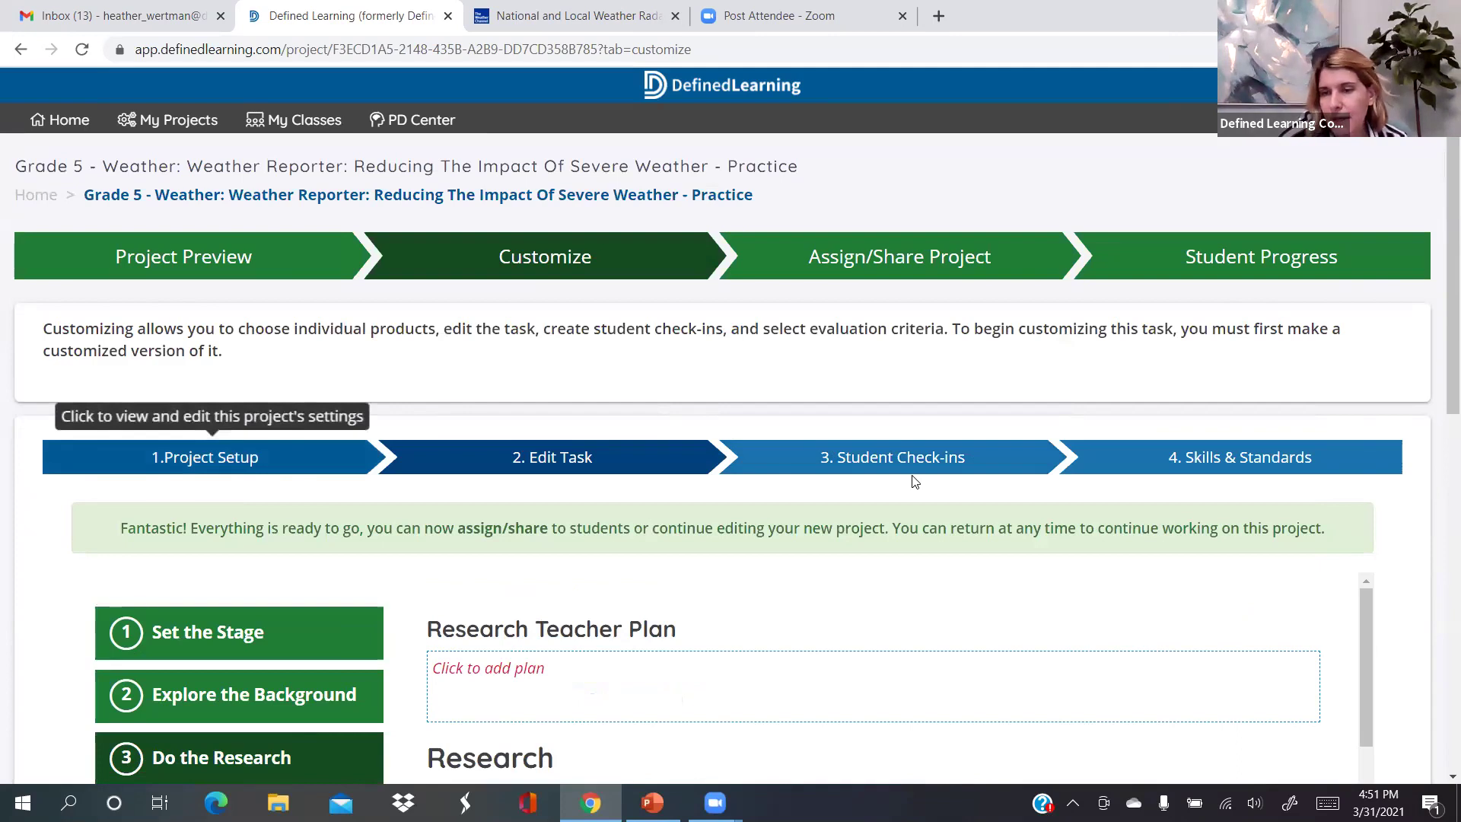
scroll(957, 693, "down", 10)
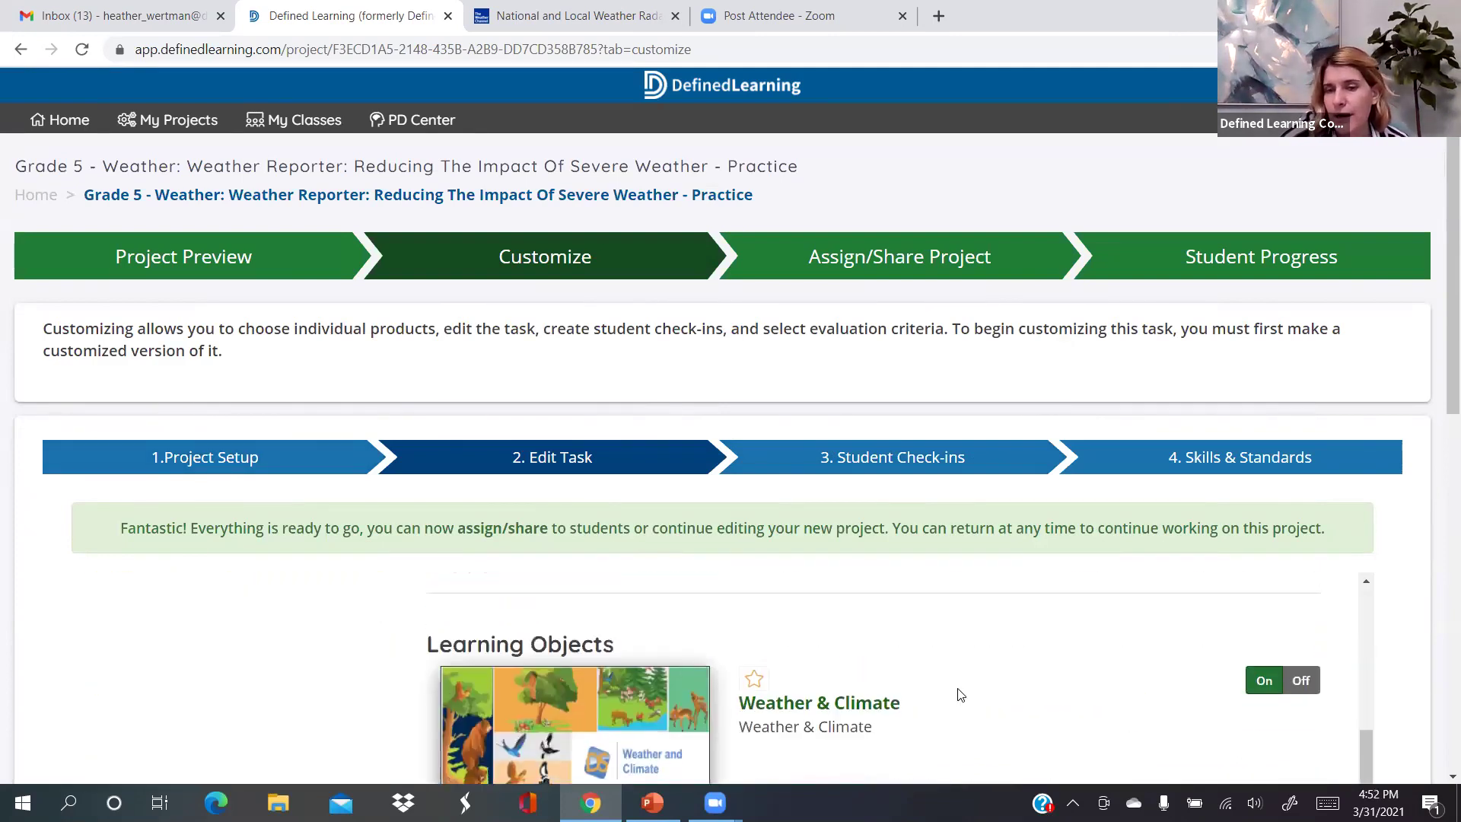
Scroll through the customized Weather Reporter task content in the Edit Task panel
scroll(960, 694, "down", 3)
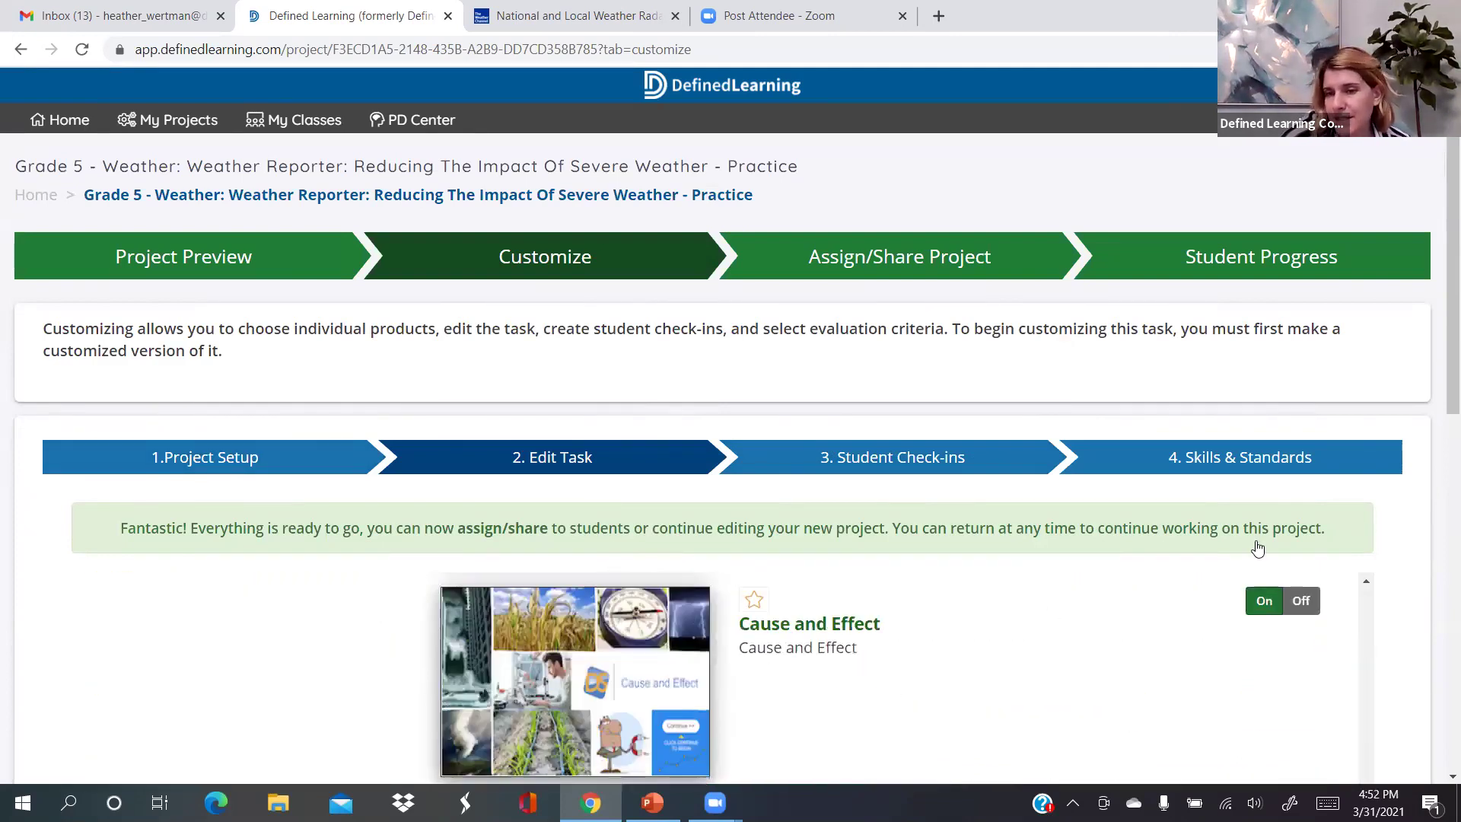
scroll(1256, 547, "down", 5)
scroll(1256, 548, "down", 5)
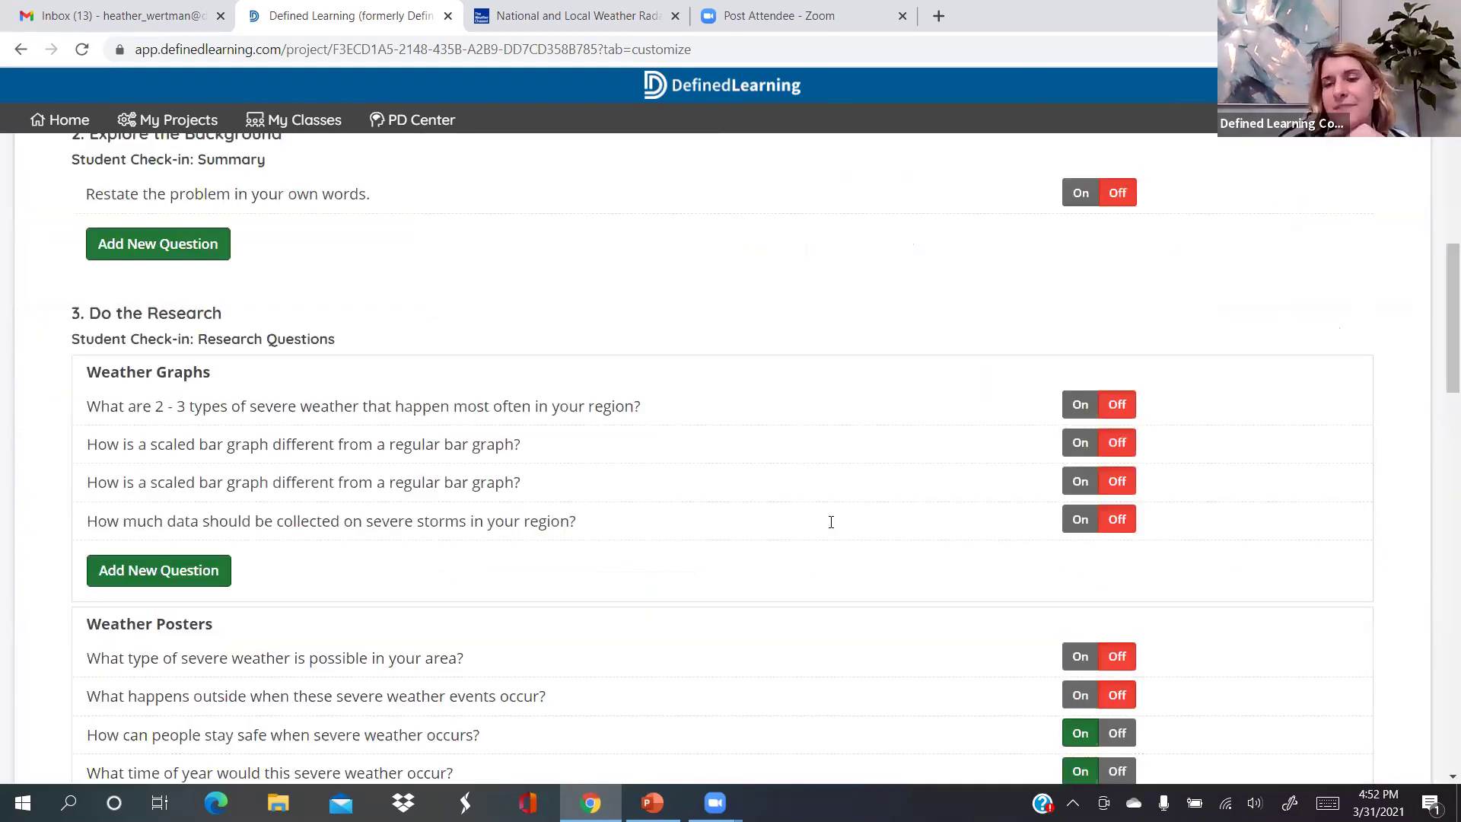
scroll(934, 357, "up", 10)
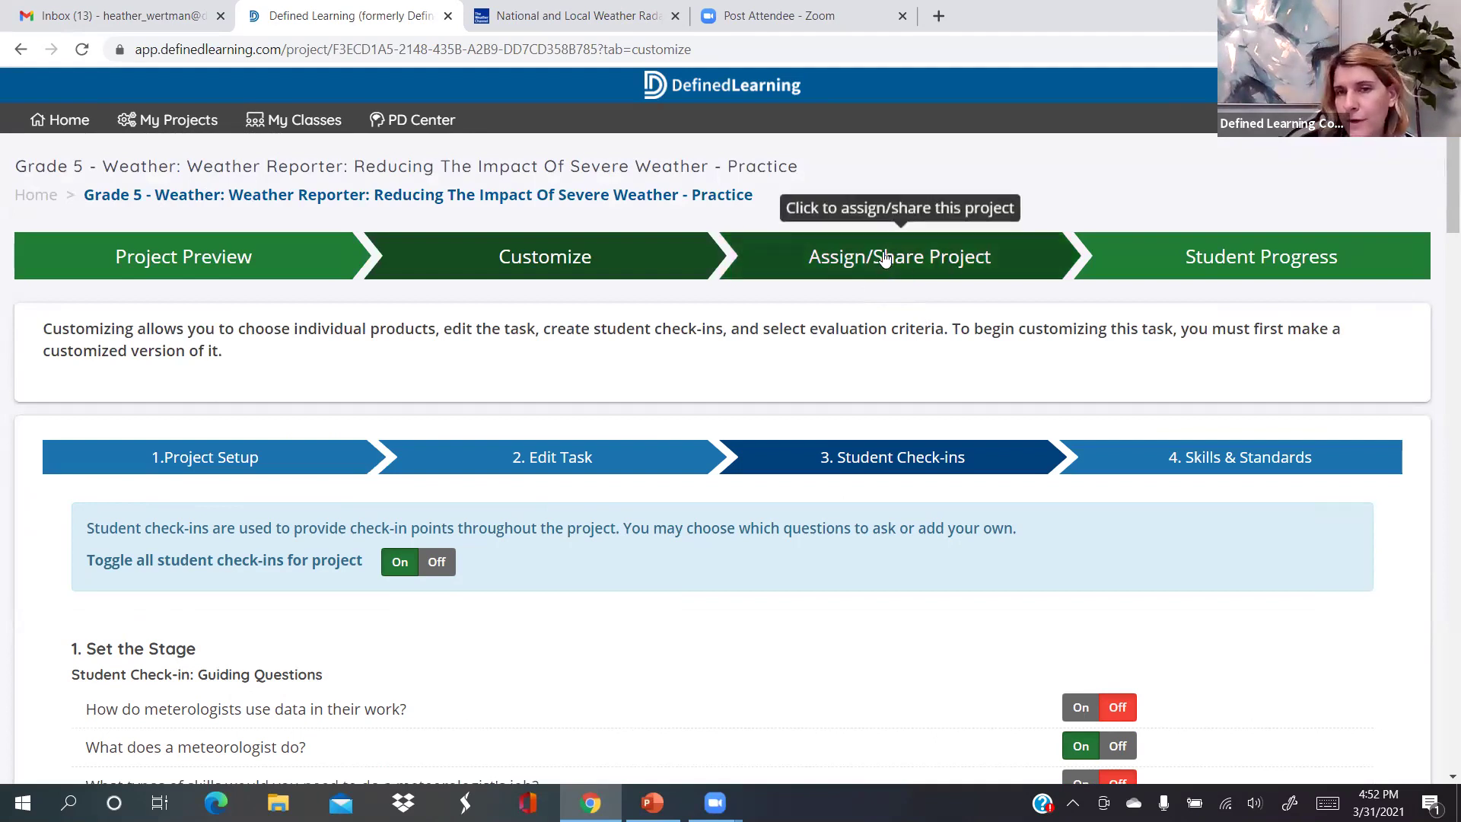
Open the Assign/Share Project step, review the direct-assignment instructions, and choose Add Student
left_click(910, 251)
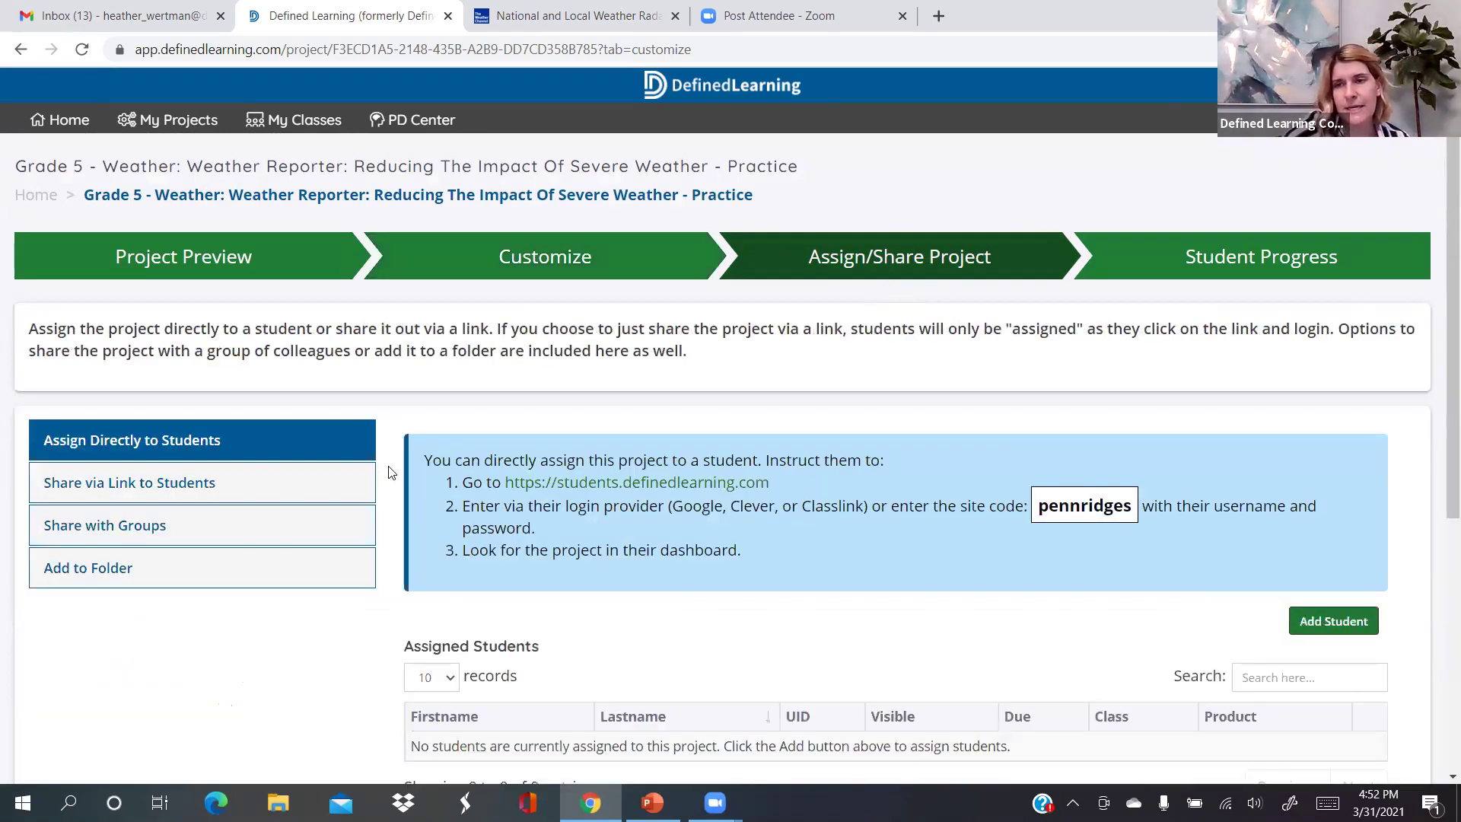
scroll(391, 472, "down", 1)
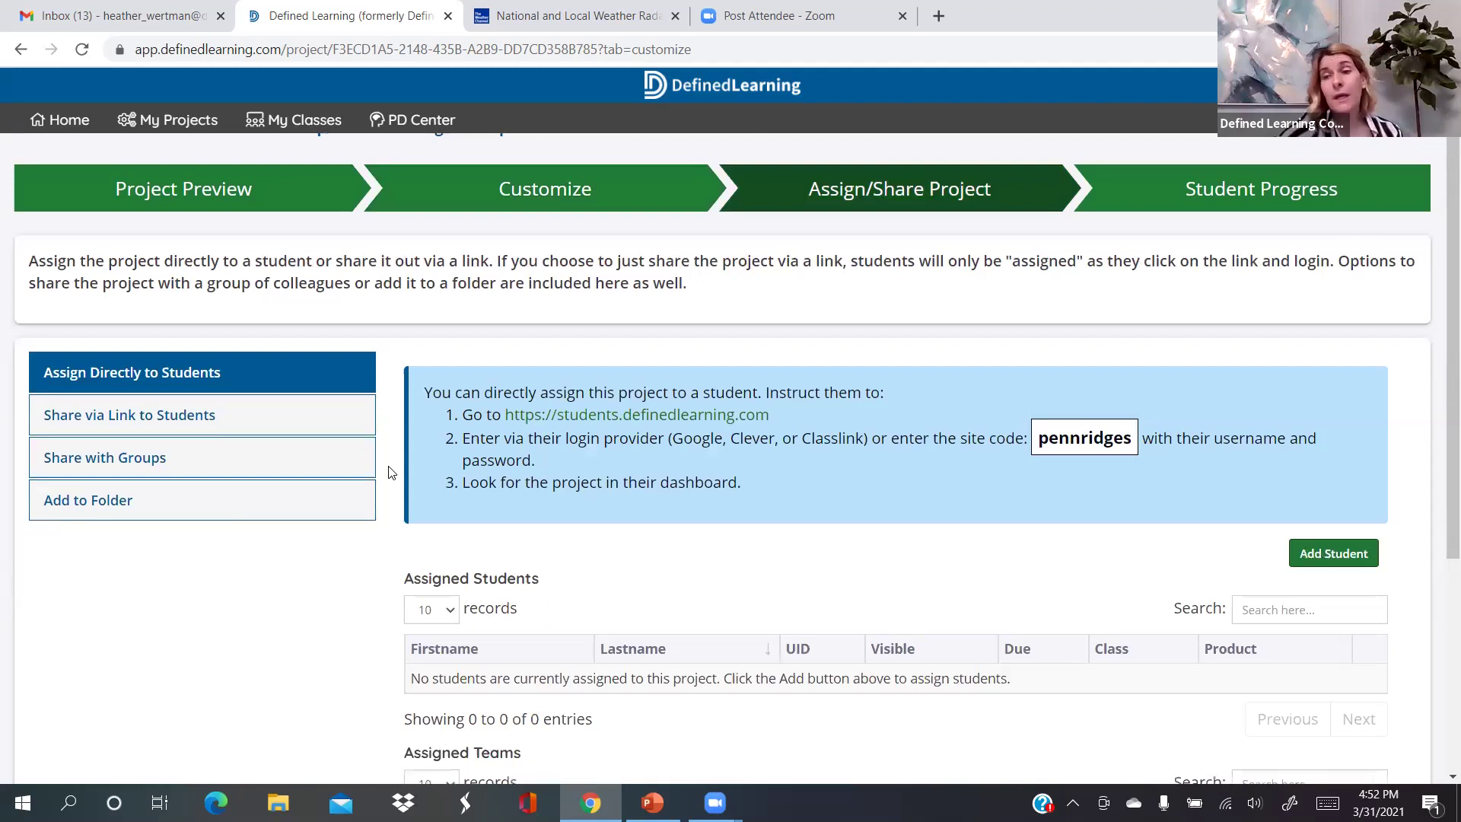
scroll(391, 473, "down", 1)
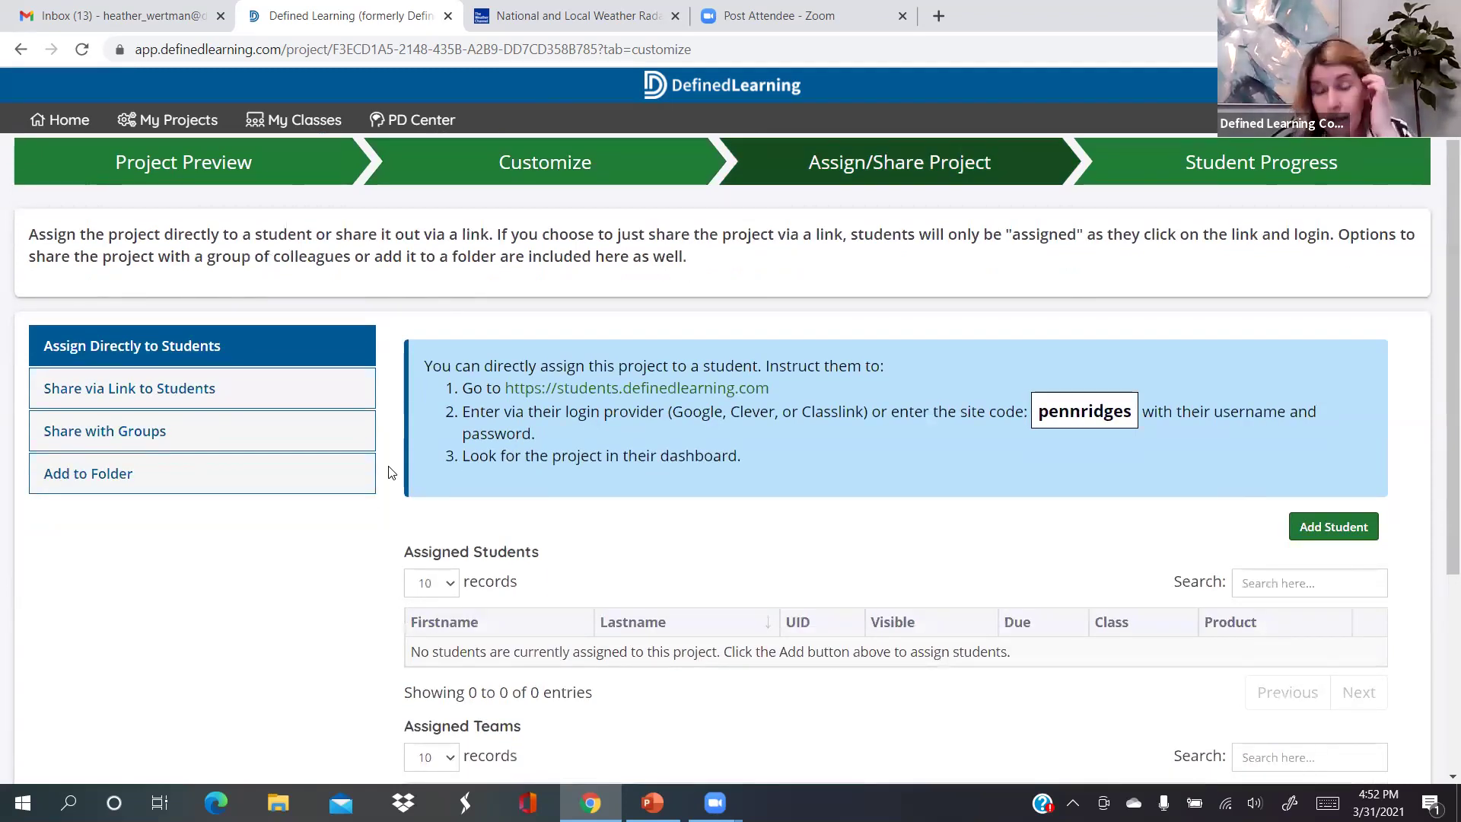
scroll(391, 473, "down", 1)
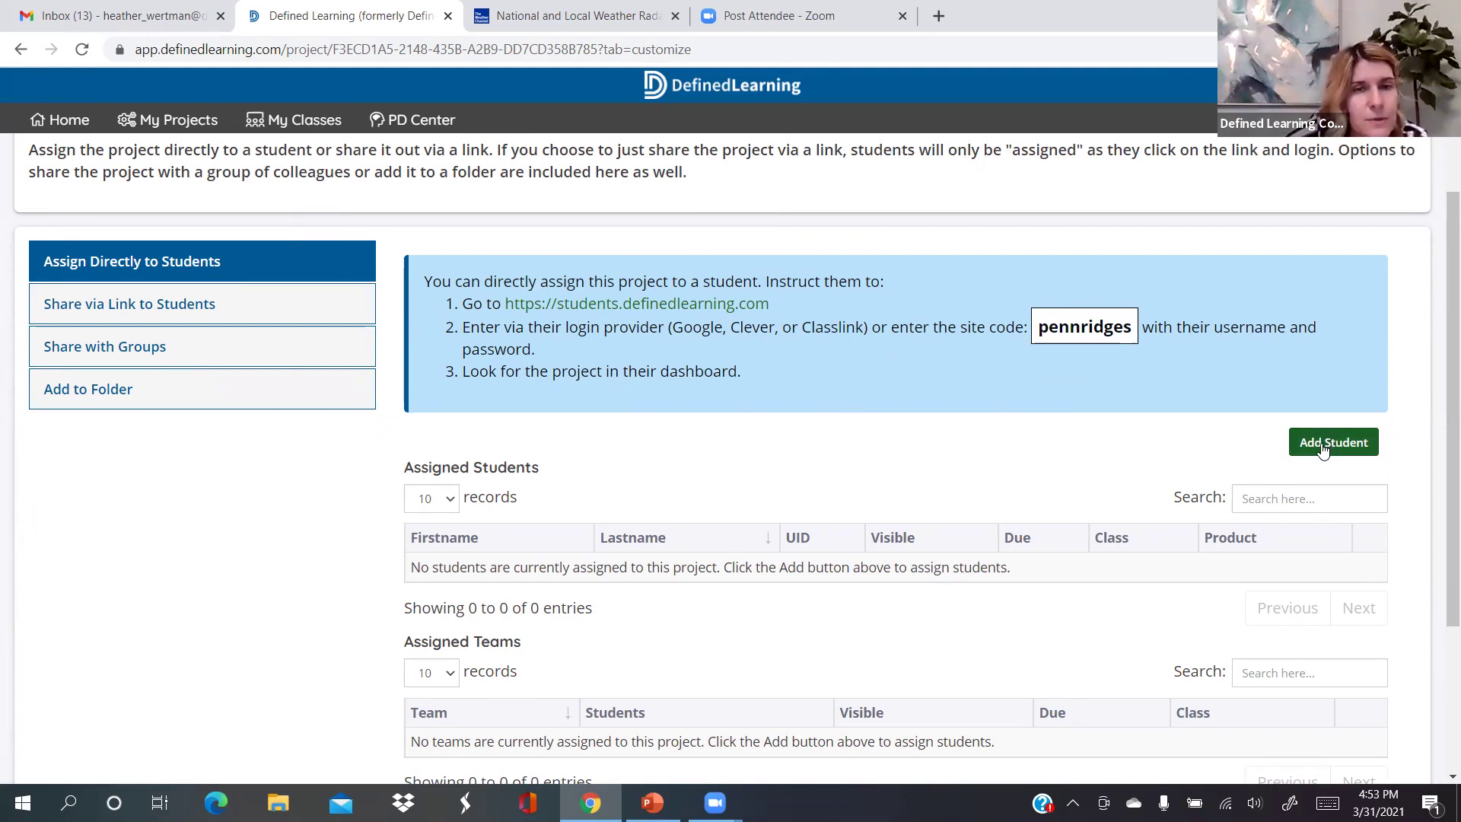
left_click(1323, 450)
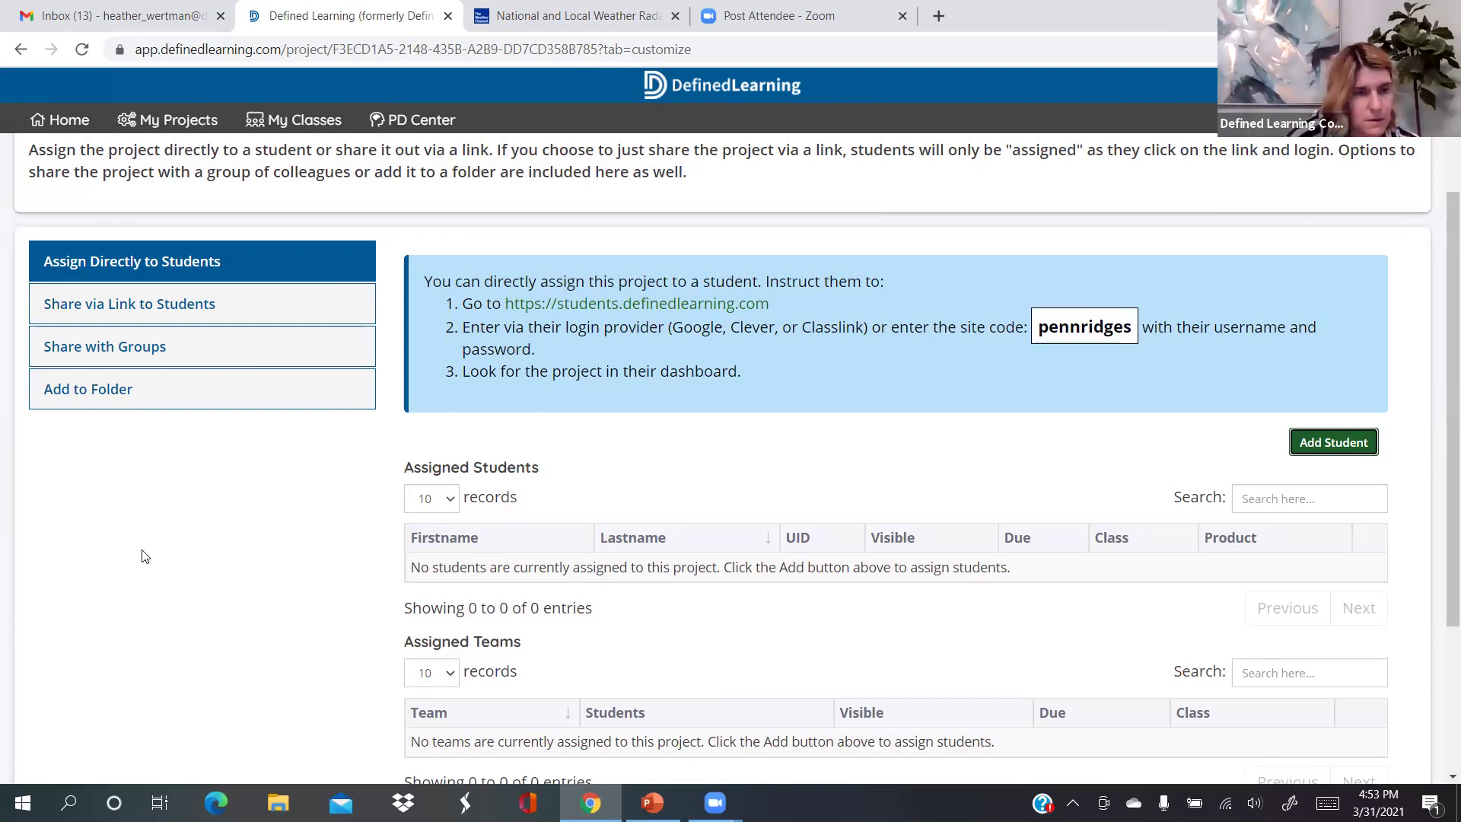
mouse_move(715, 802)
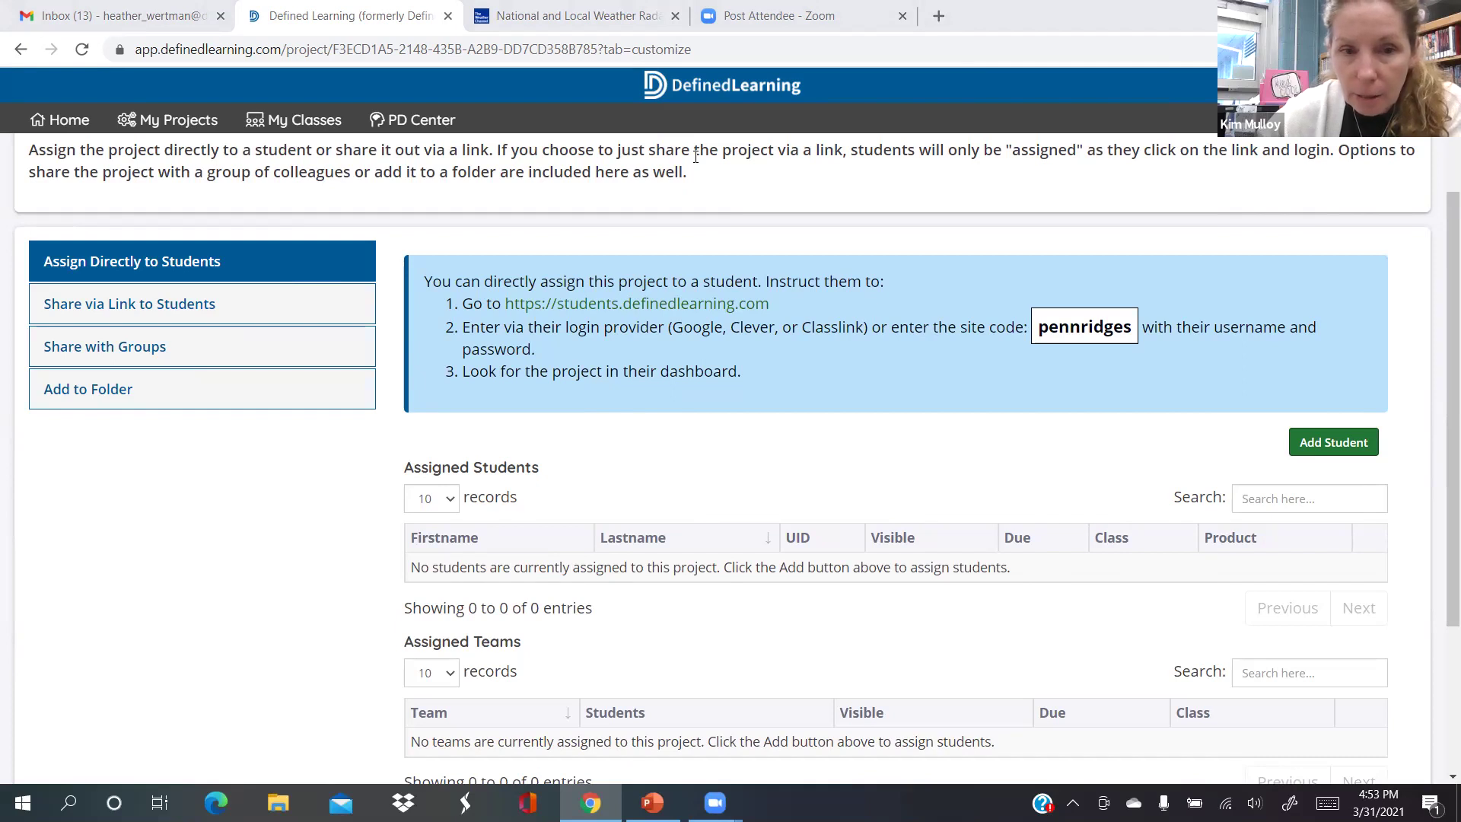
left_click(242, 301)
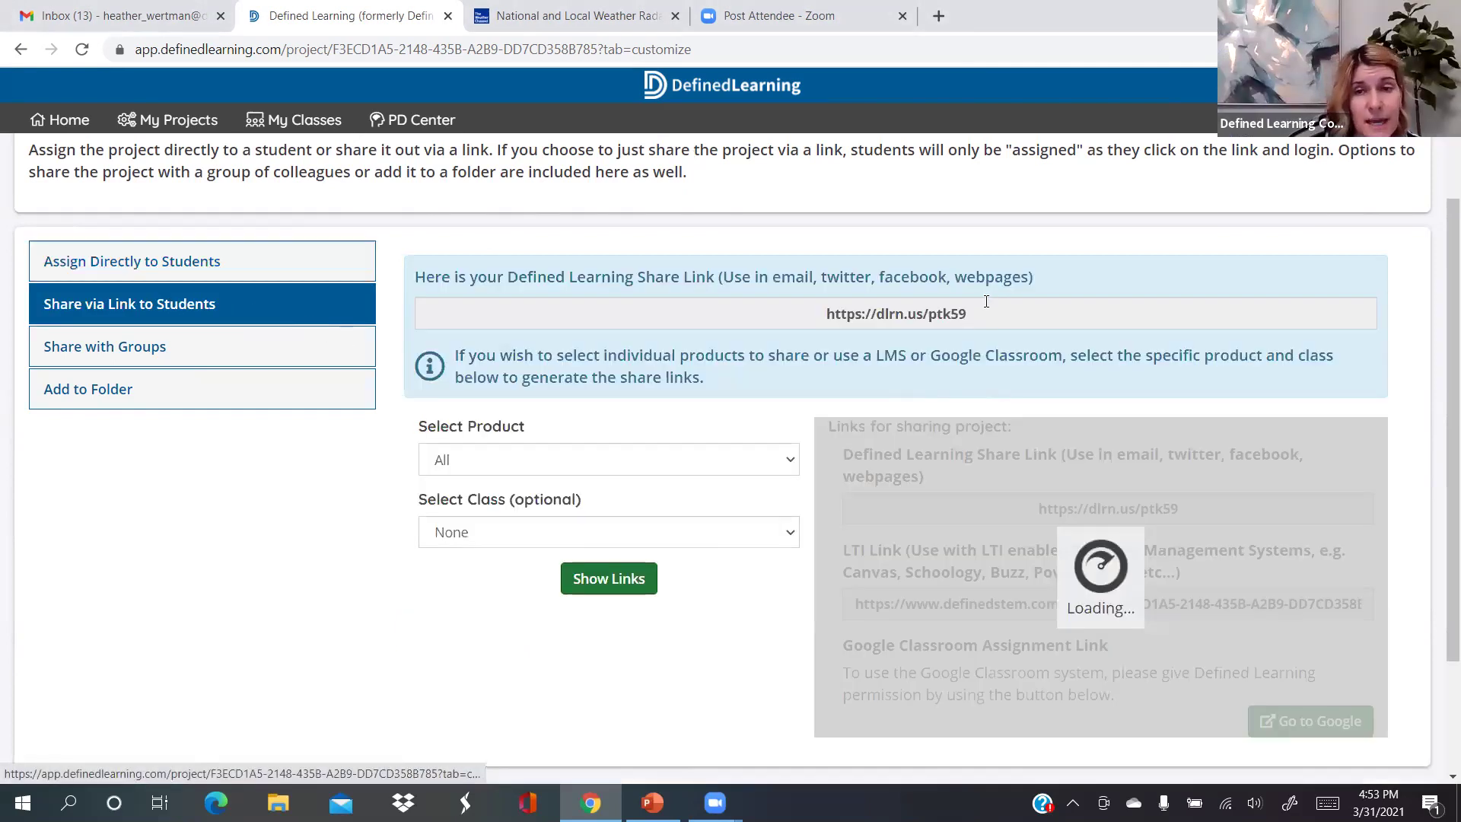
left_click(980, 310)
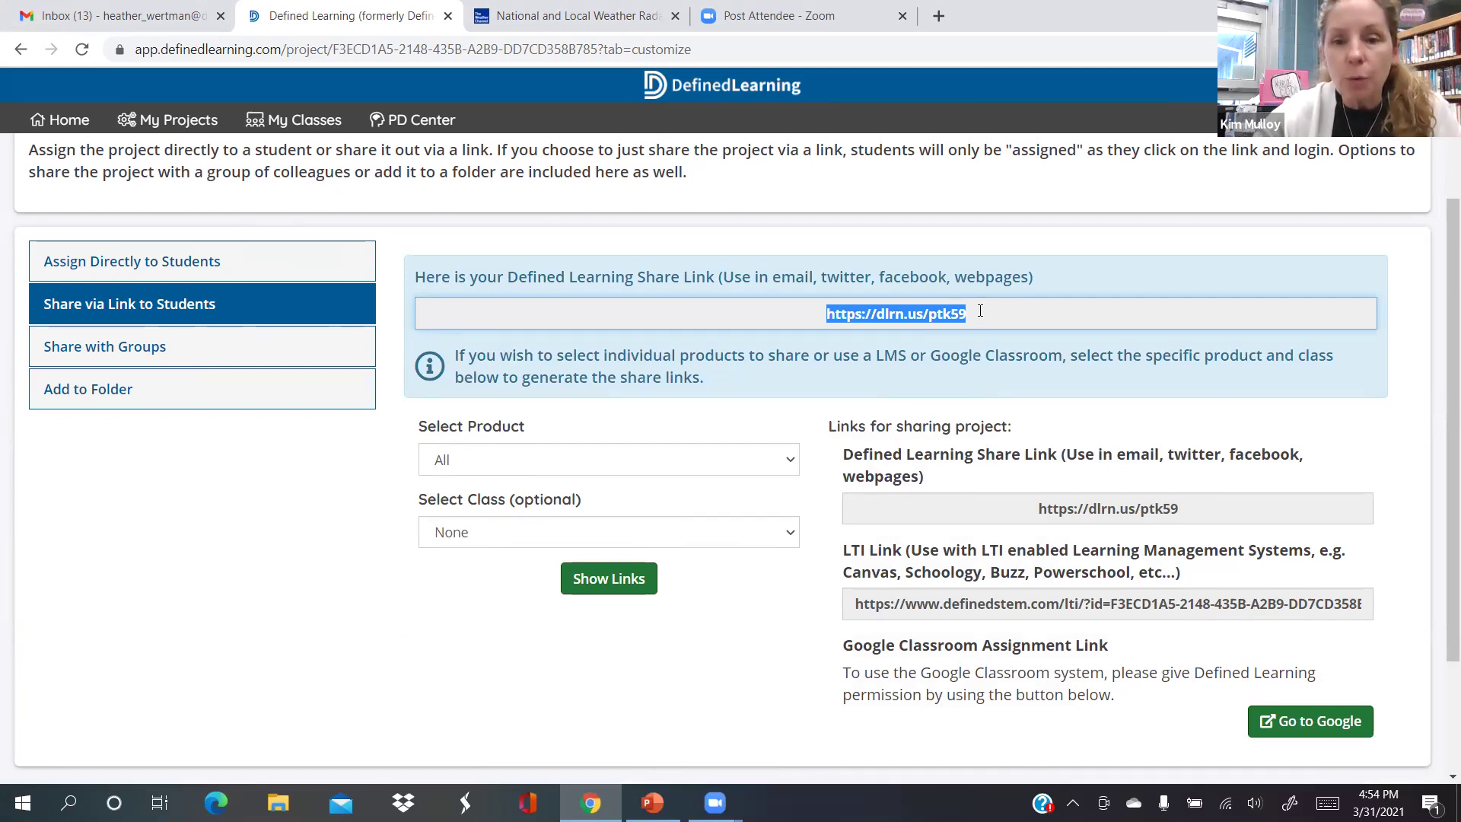
left_click(980, 311)
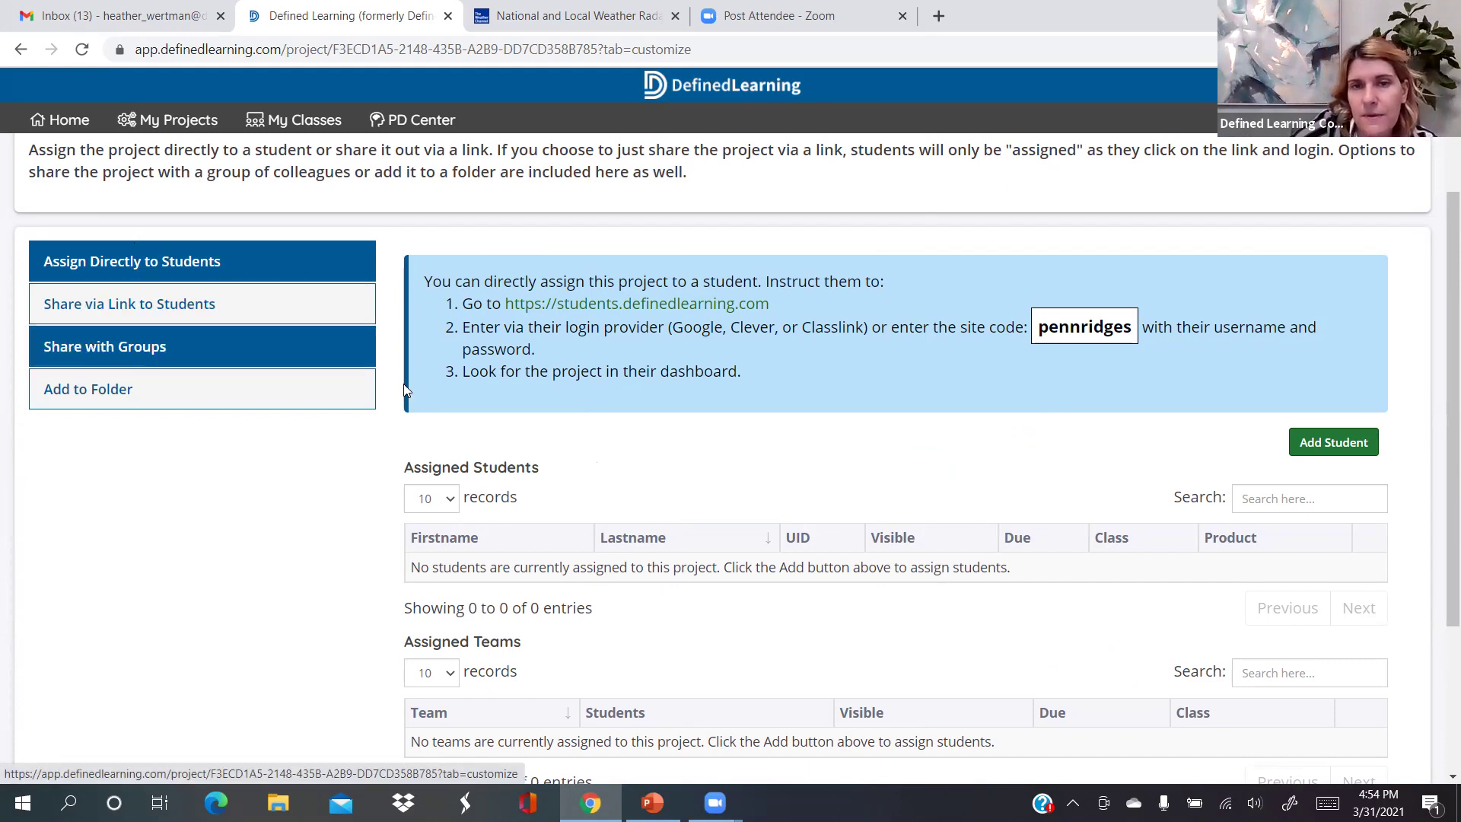
left_click(1335, 449)
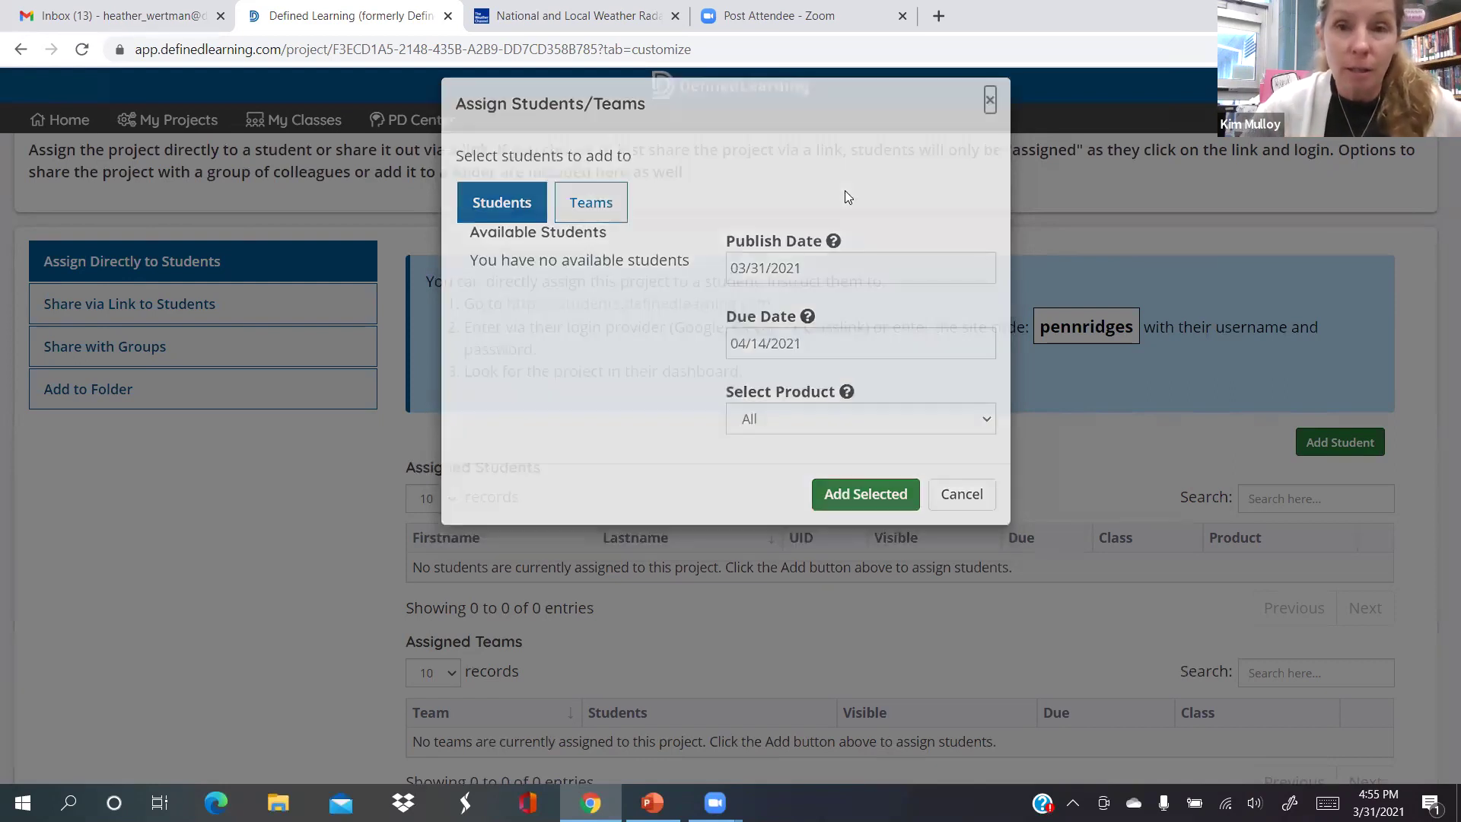
key("Escape")
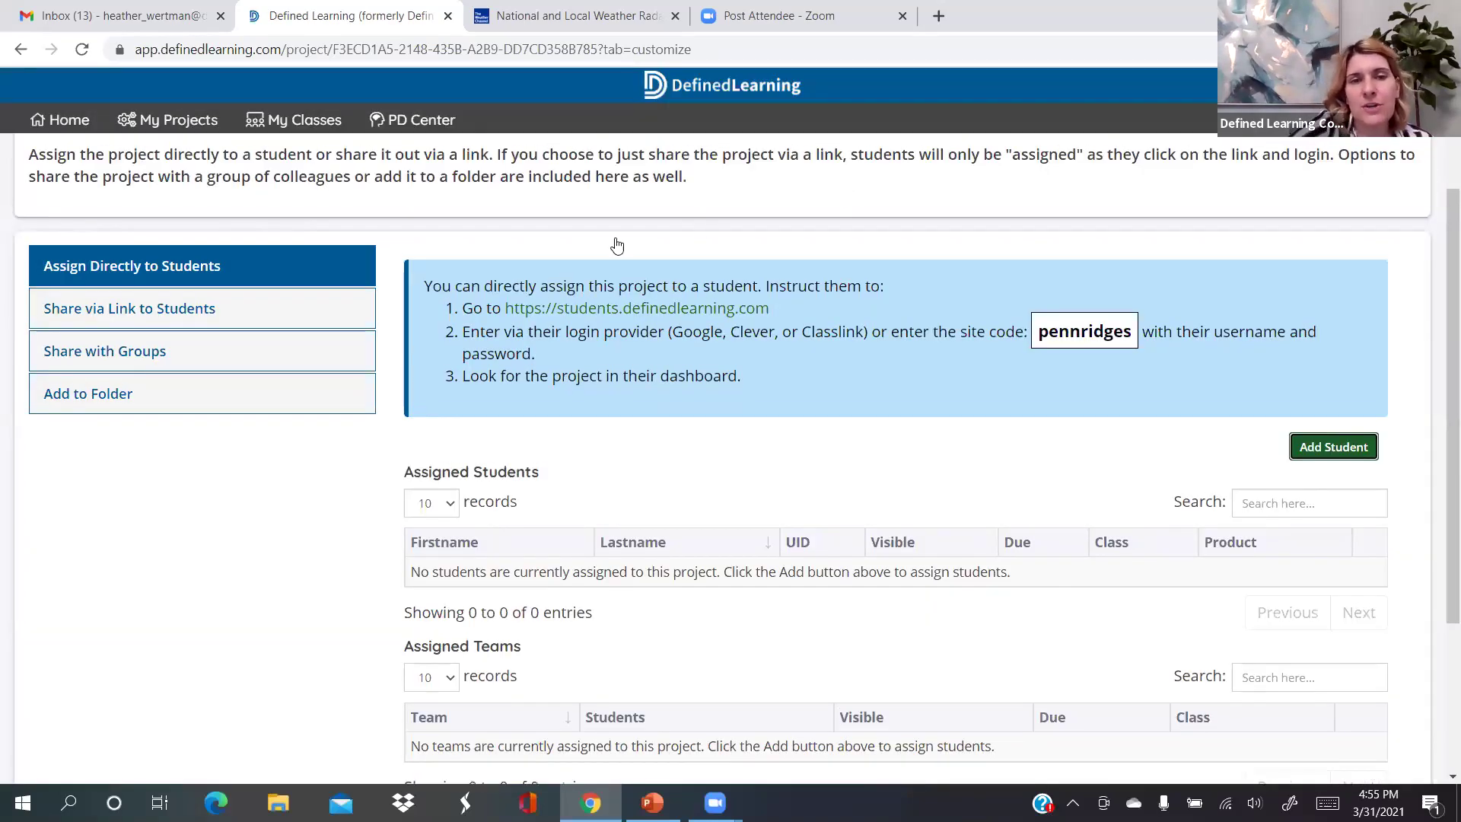
scroll(673, 251, "up", 2)
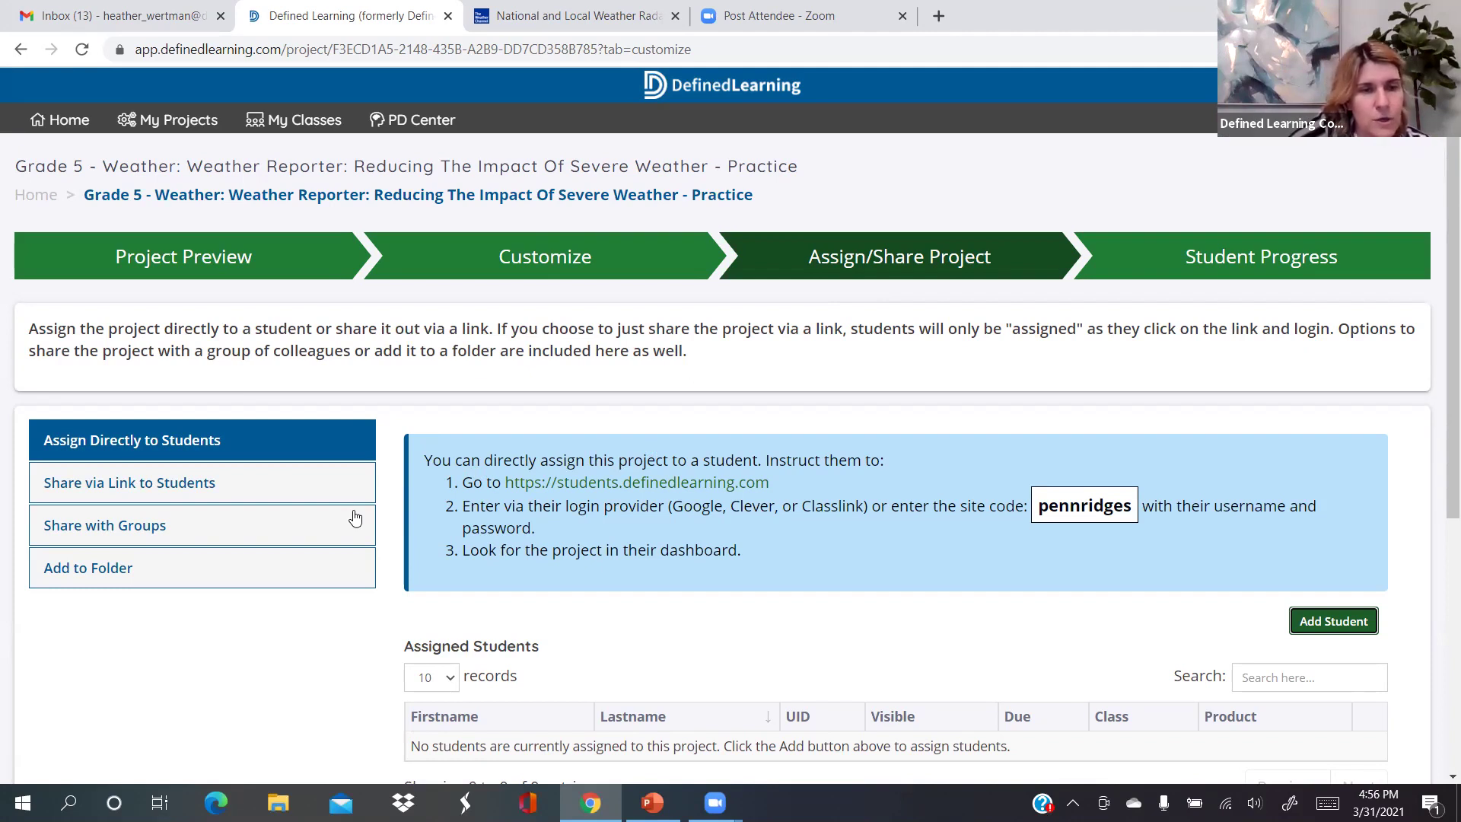
left_click(247, 488)
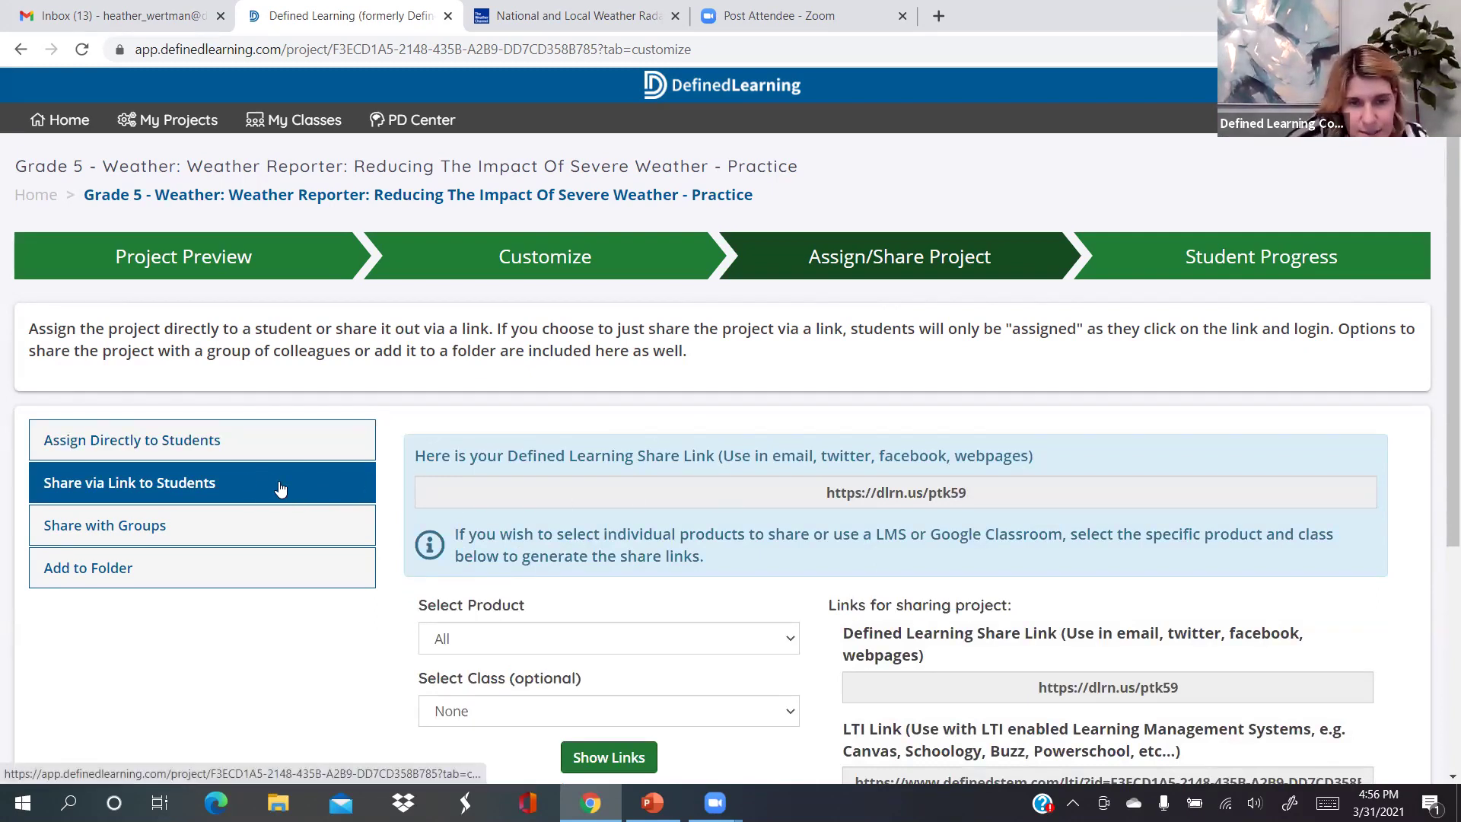
left_click(980, 491)
key("ctrl+c")
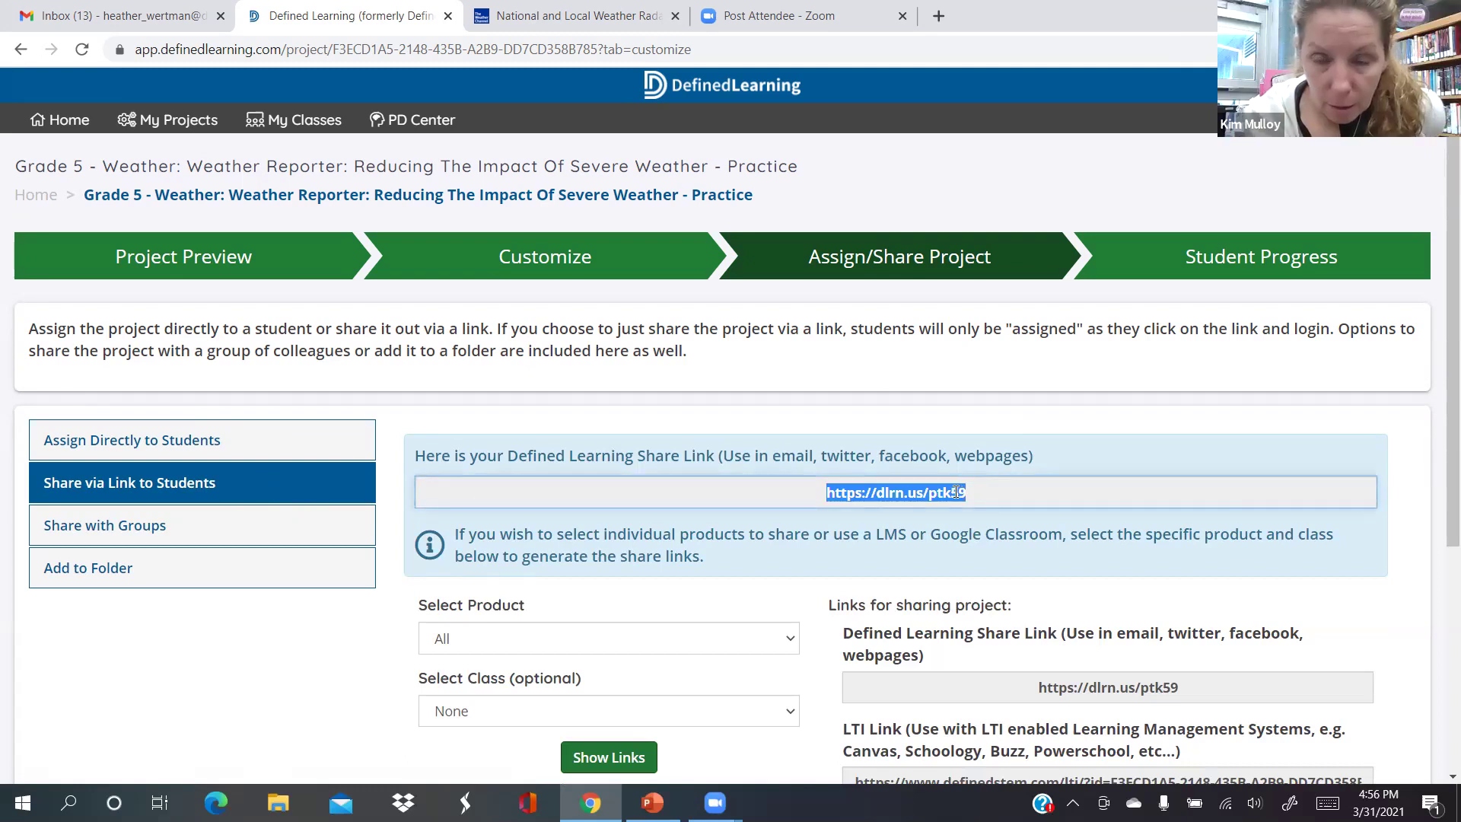
right_click(957, 491)
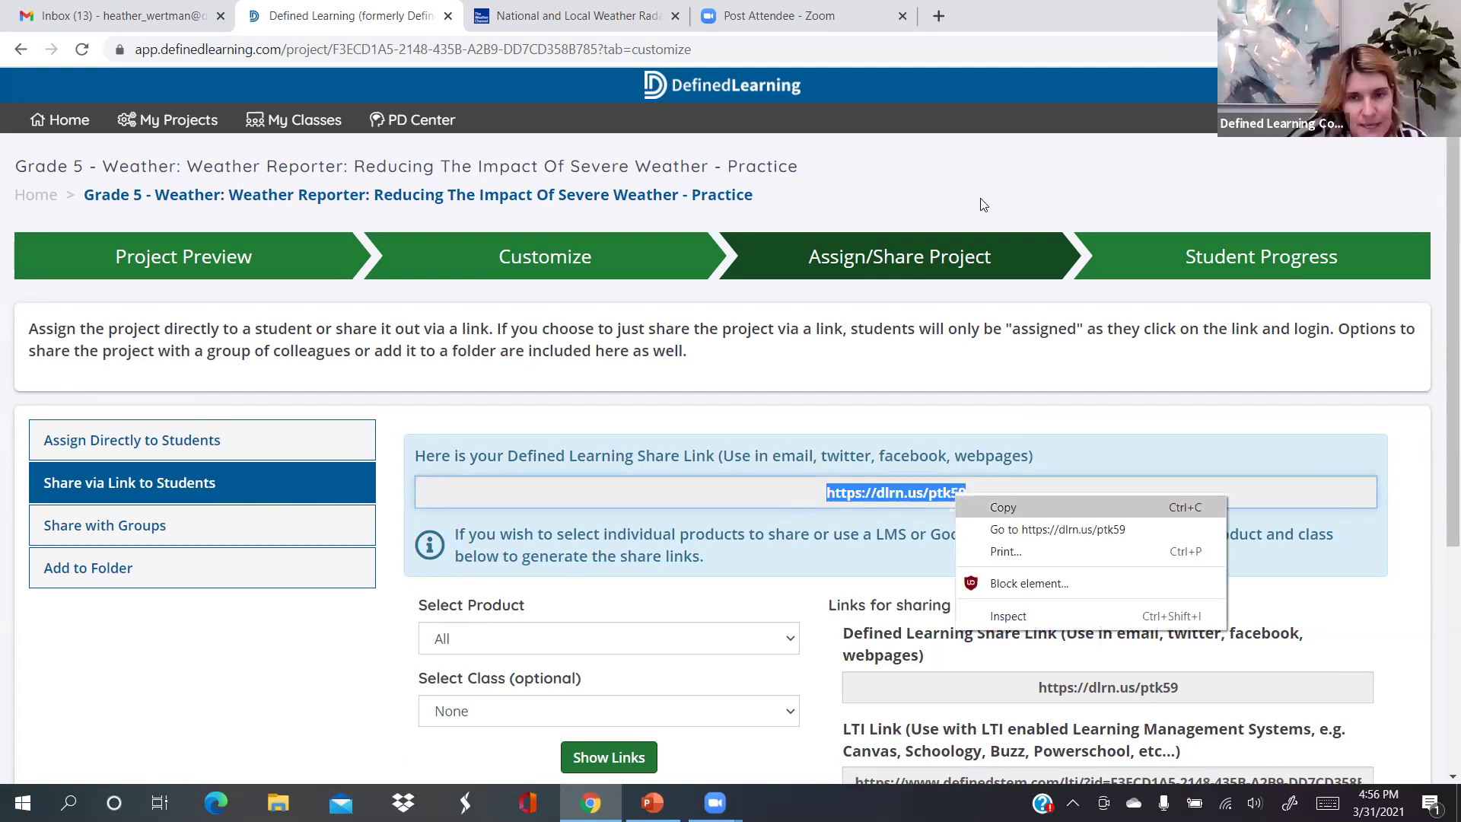
left_click(938, 17)
left_click(939, 17)
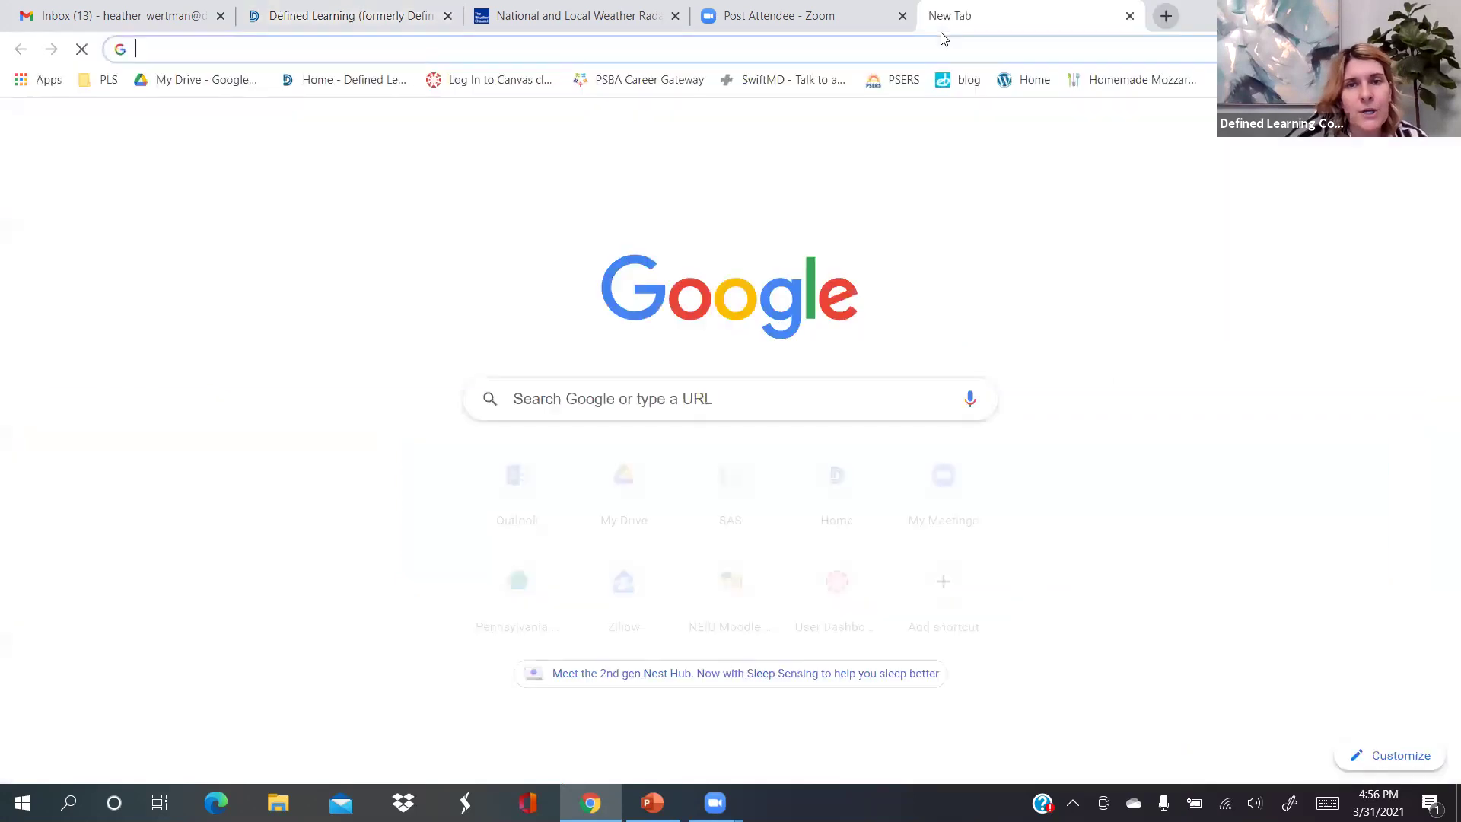
right_click(243, 54)
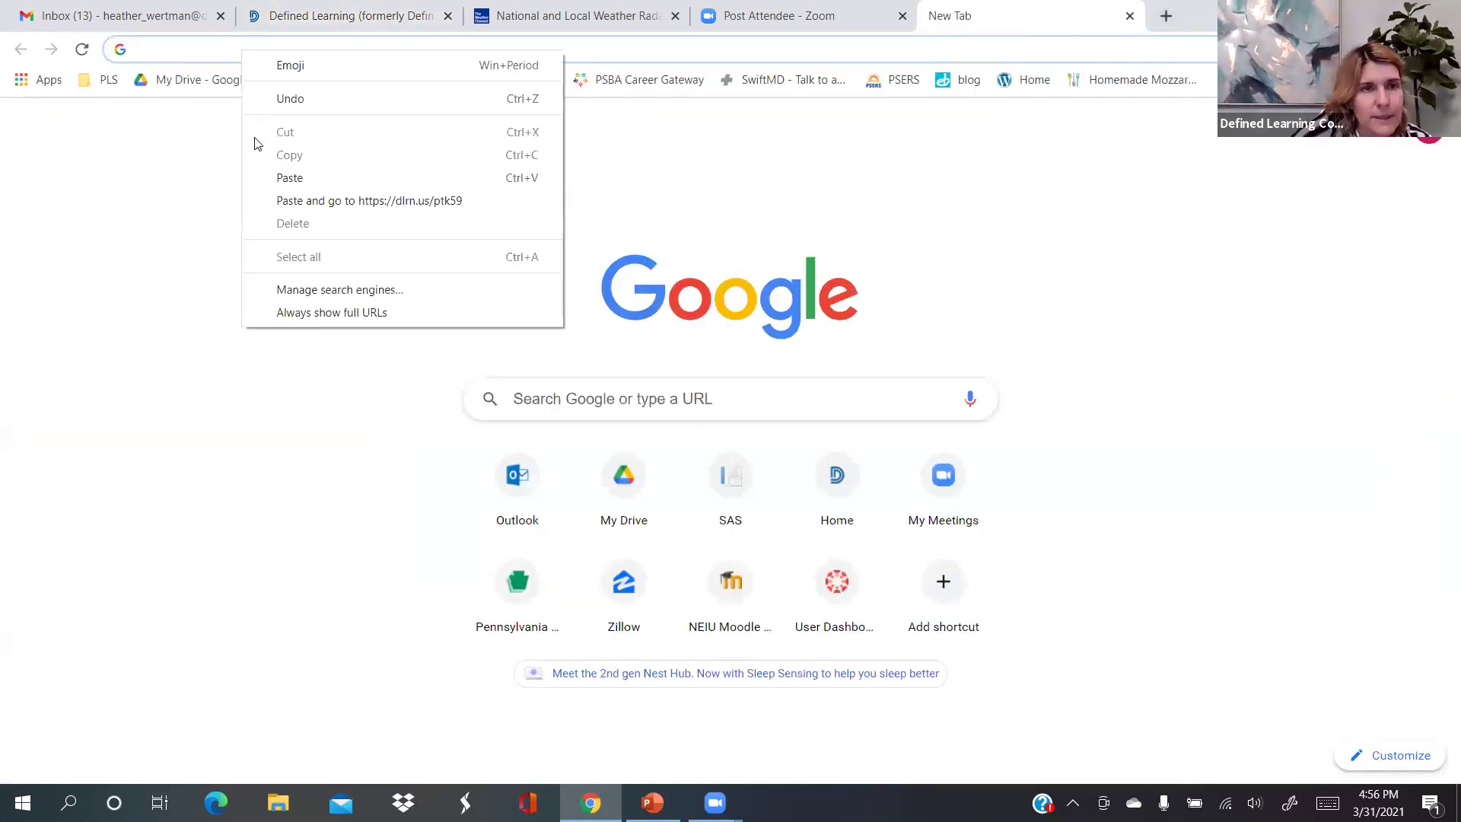
left_click(285, 178)
key("Return")
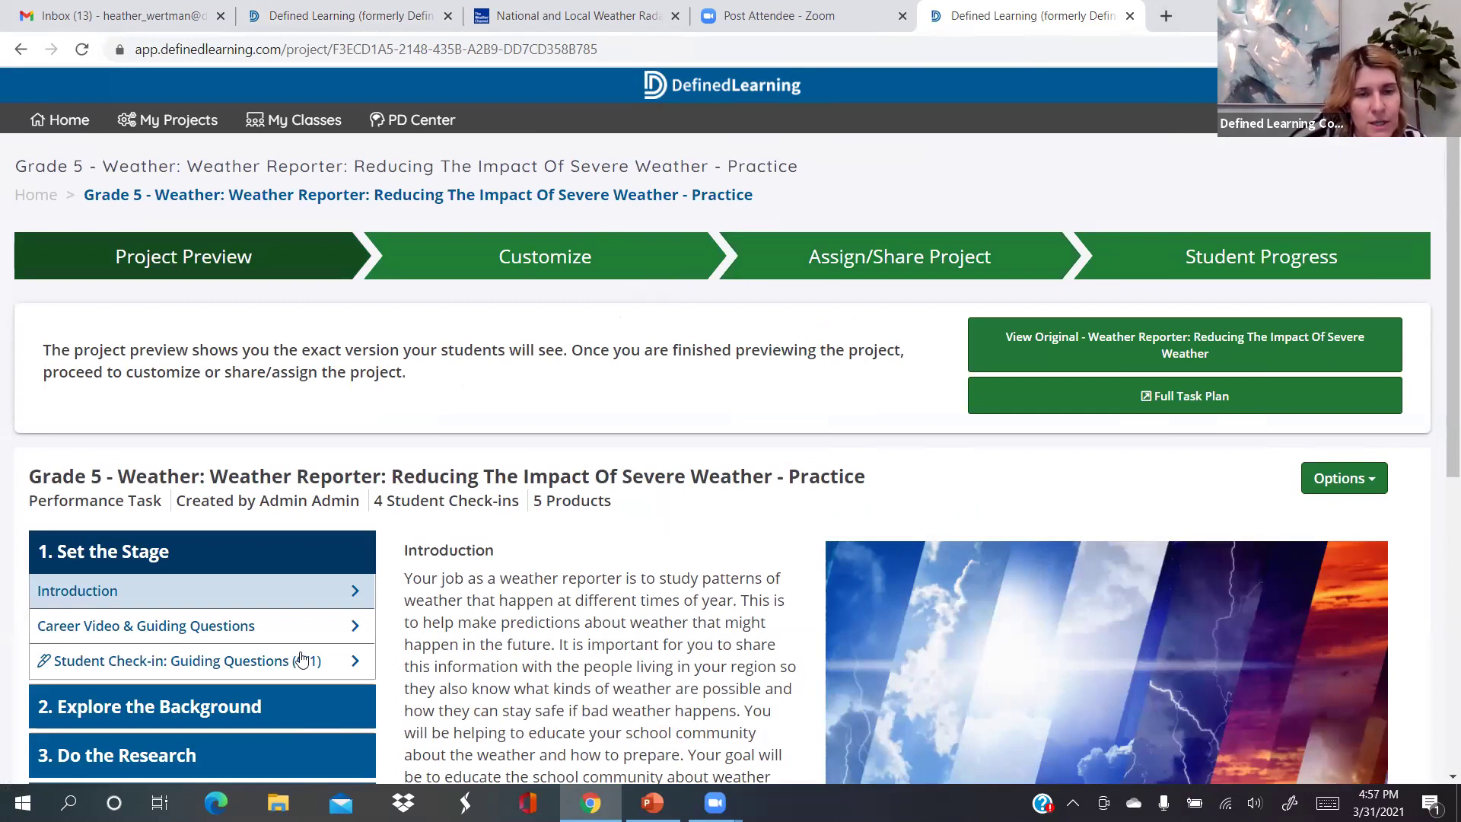
Scroll through the shared Weather Reporter project preview page
scroll(390, 656, "down", 1)
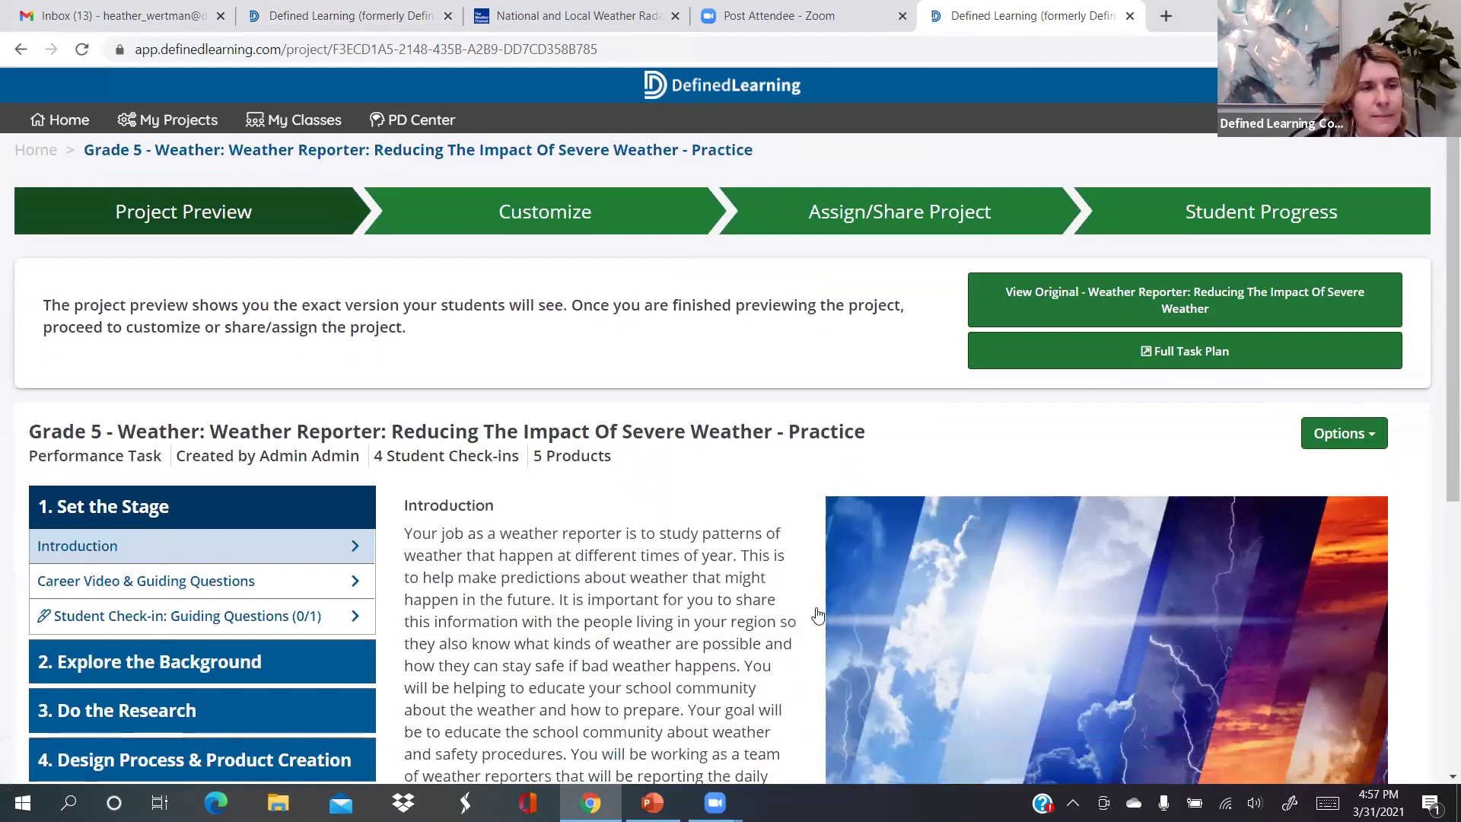
scroll(1113, 491, "down", 1)
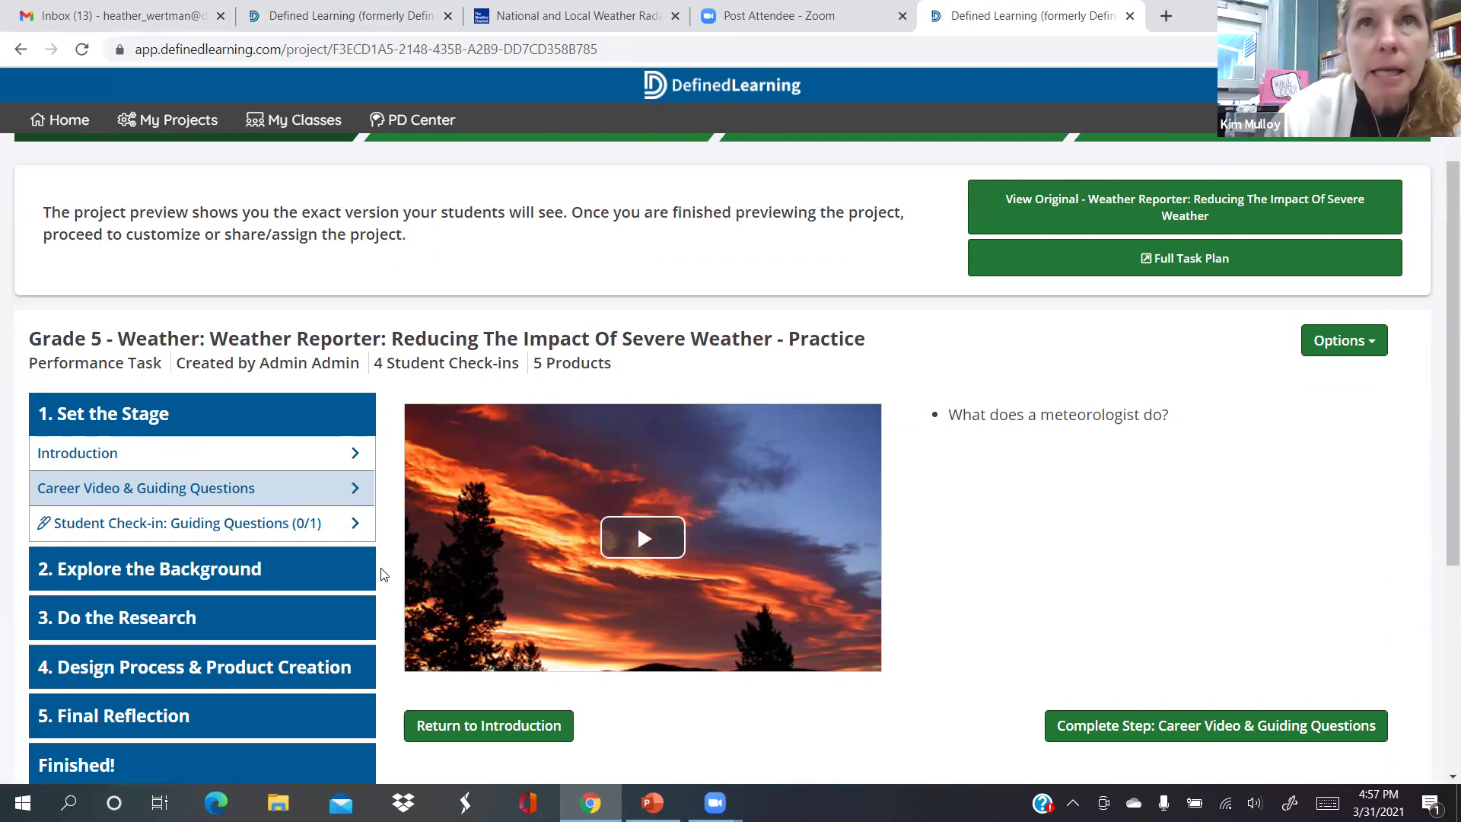
scroll(537, 449, "up", 2)
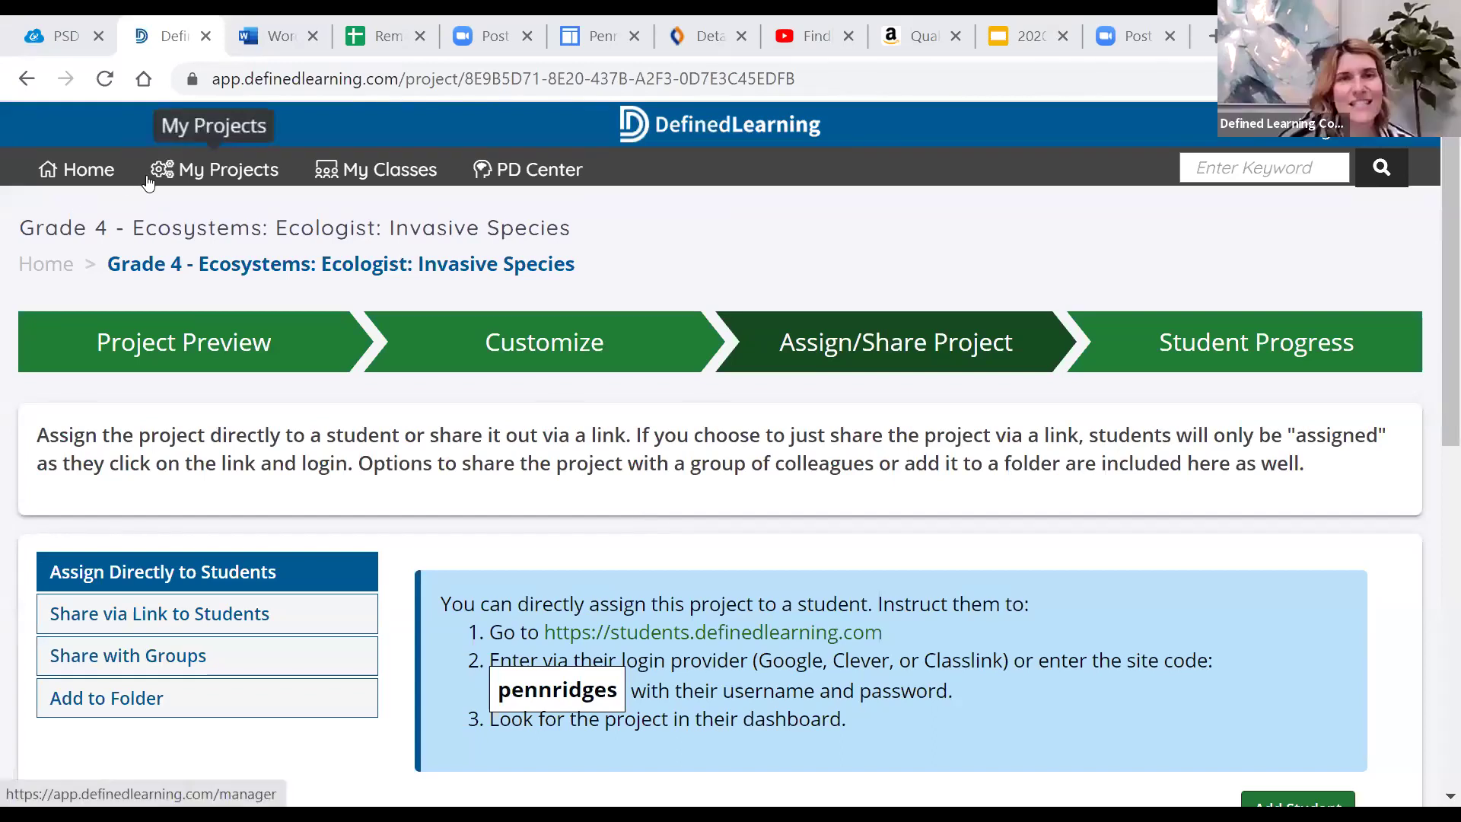
Go to page 2 of the teacher's projects and open Producers And Consumers - February 2021
left_click(204, 175)
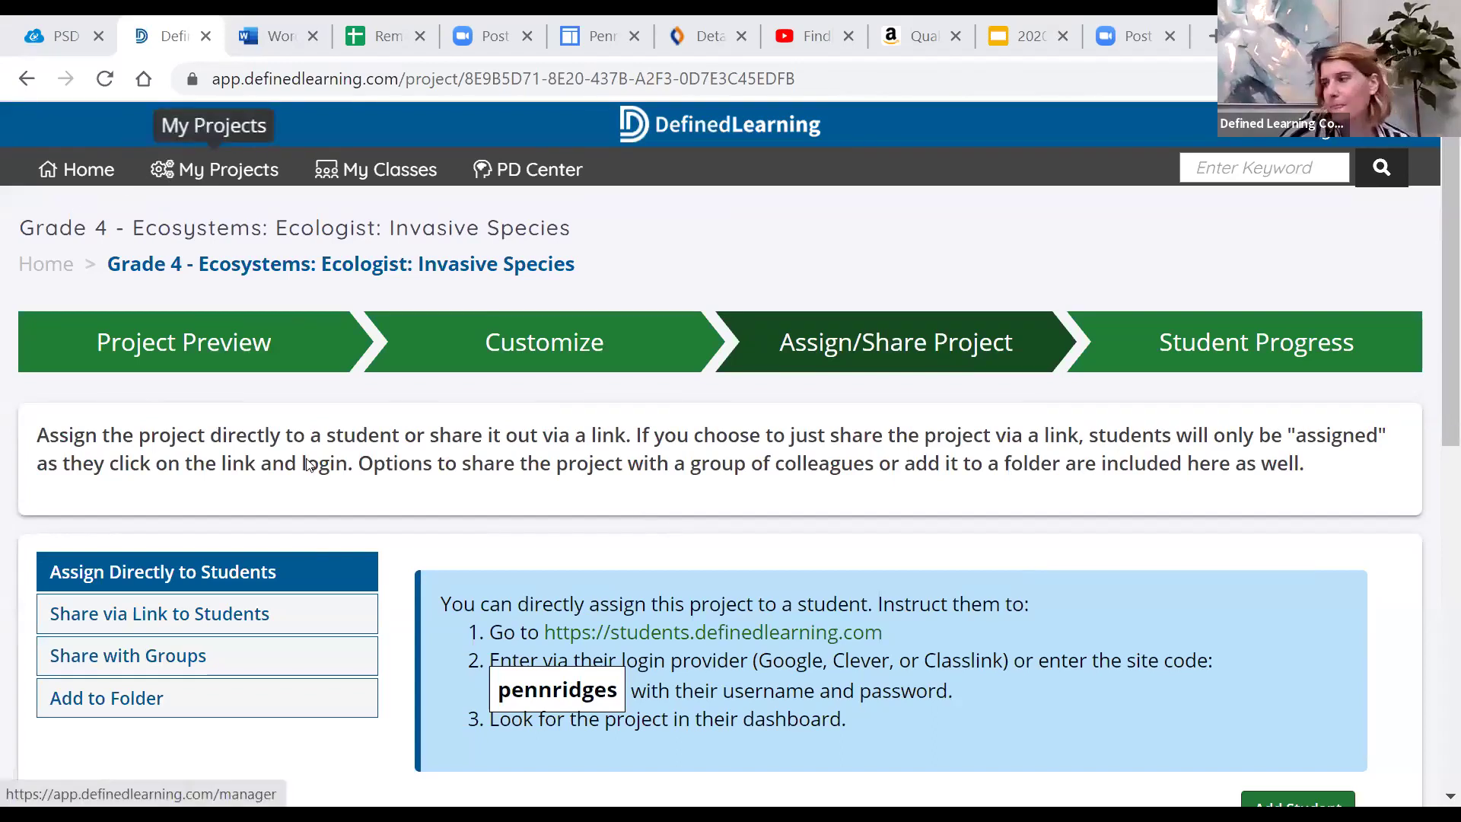
scroll(327, 572, "down", 5)
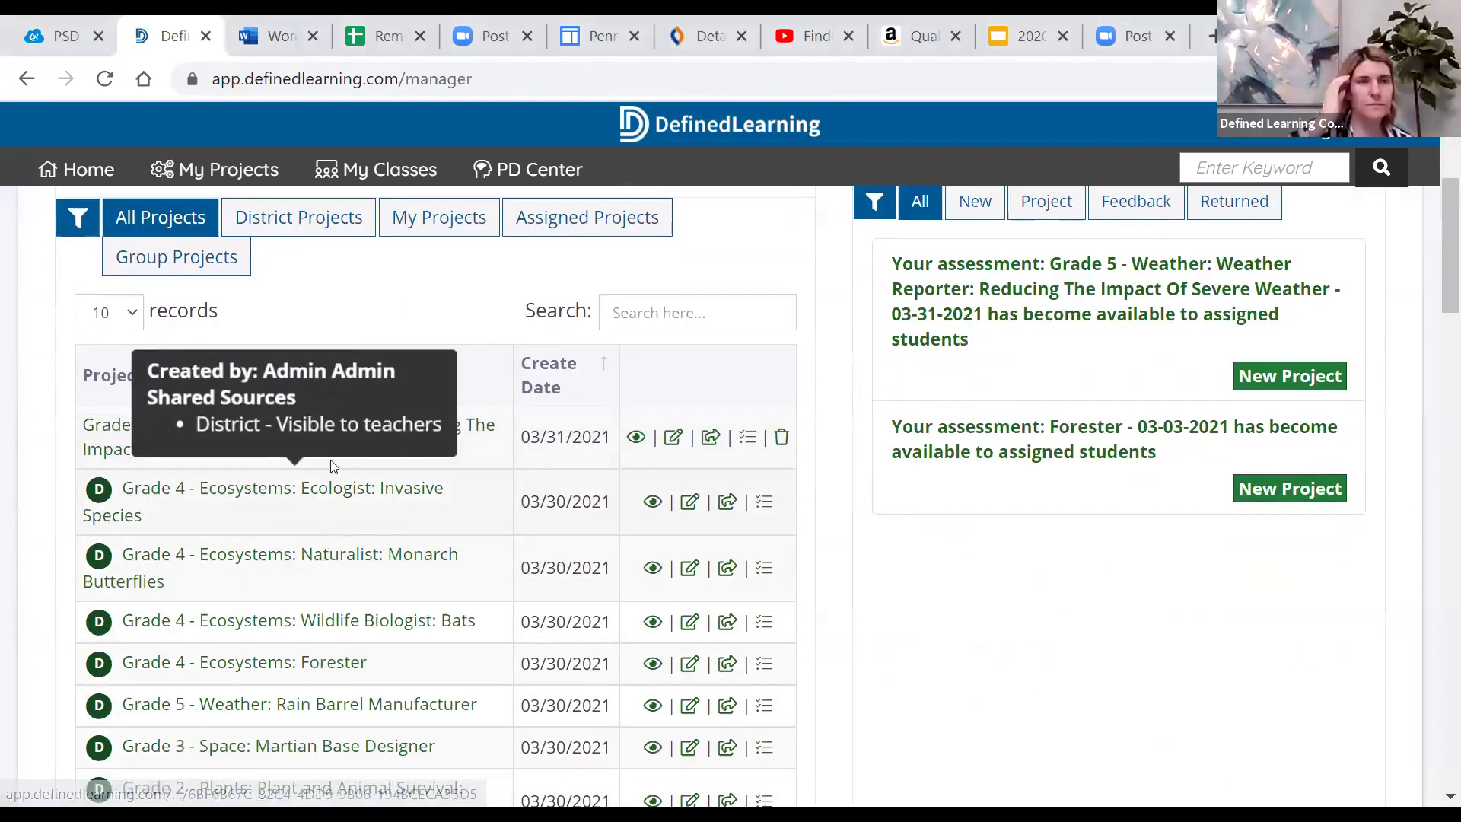
scroll(318, 557, "down", 3)
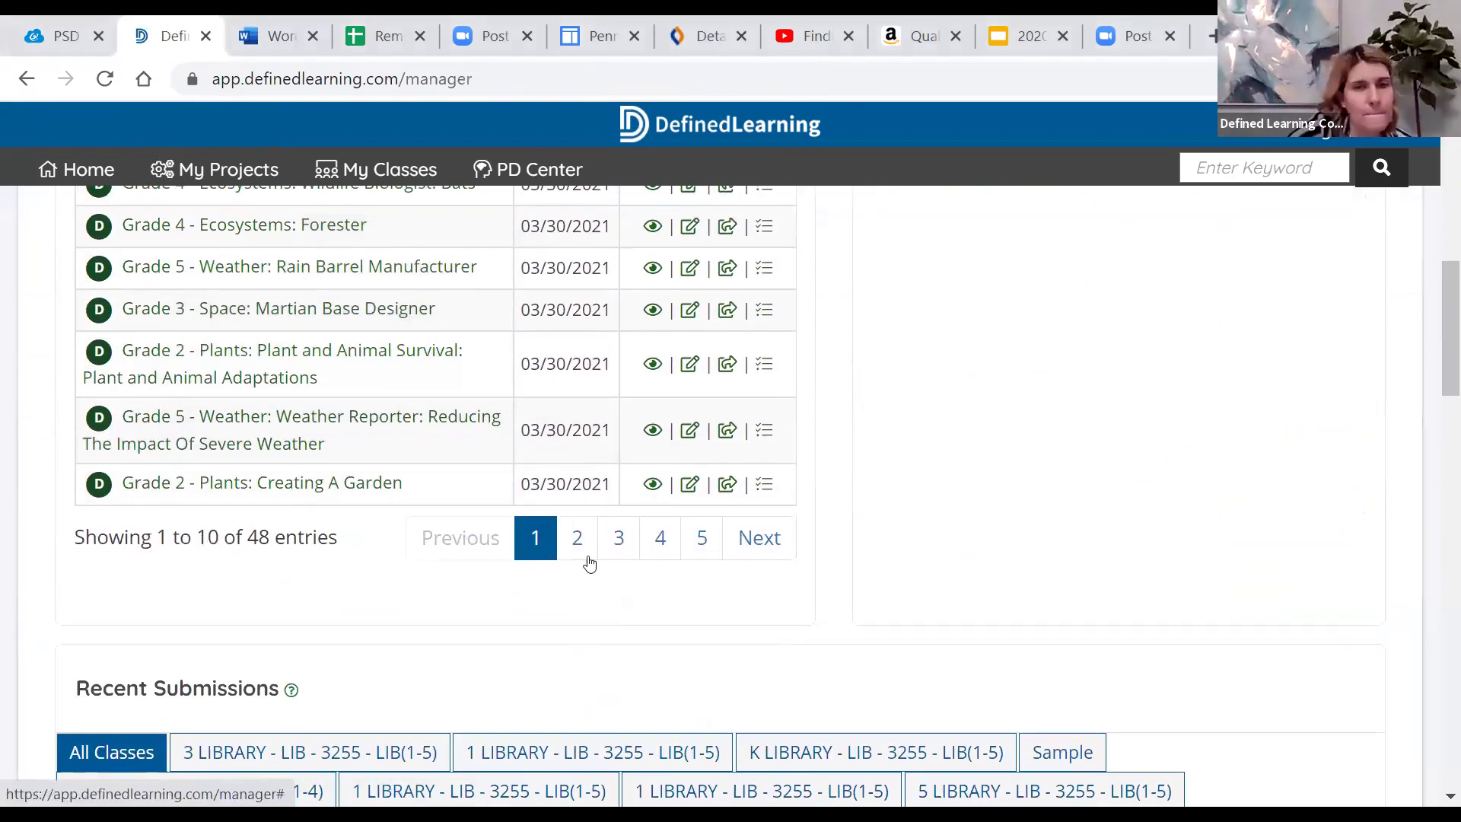
left_click(759, 537)
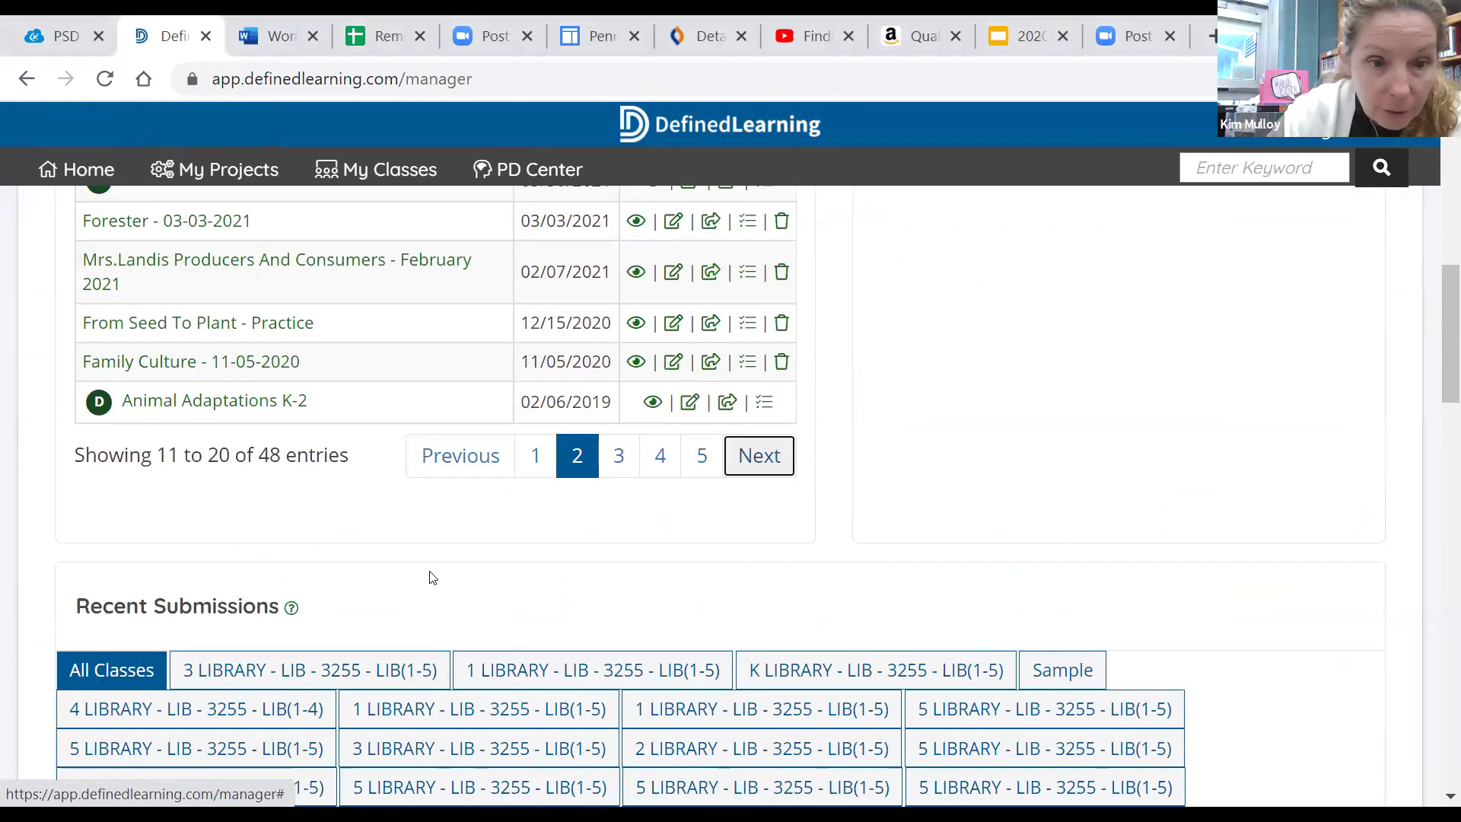
scroll(424, 573, "down", 2)
scroll(231, 389, "up", 5)
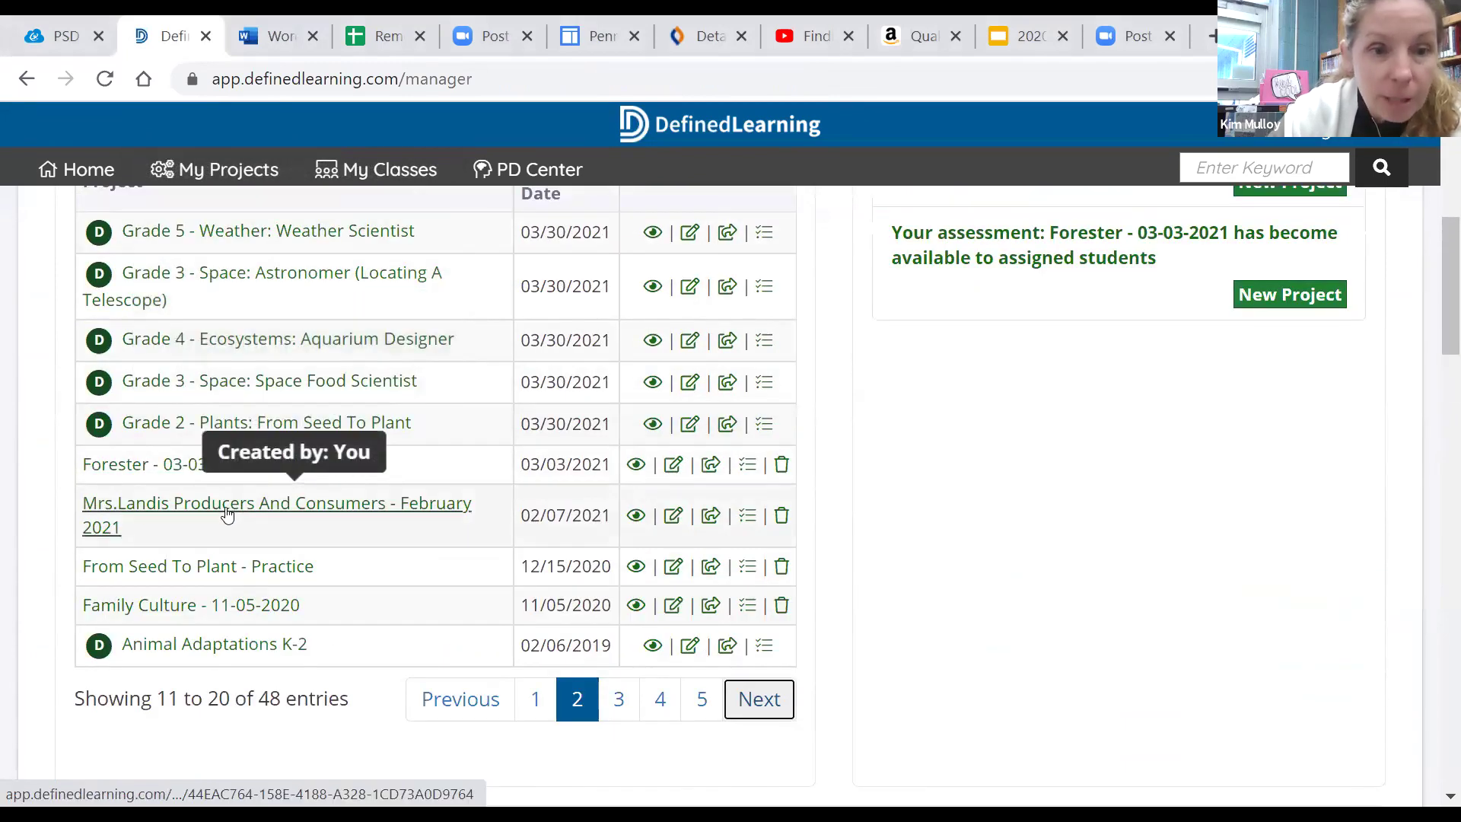
left_click(228, 512)
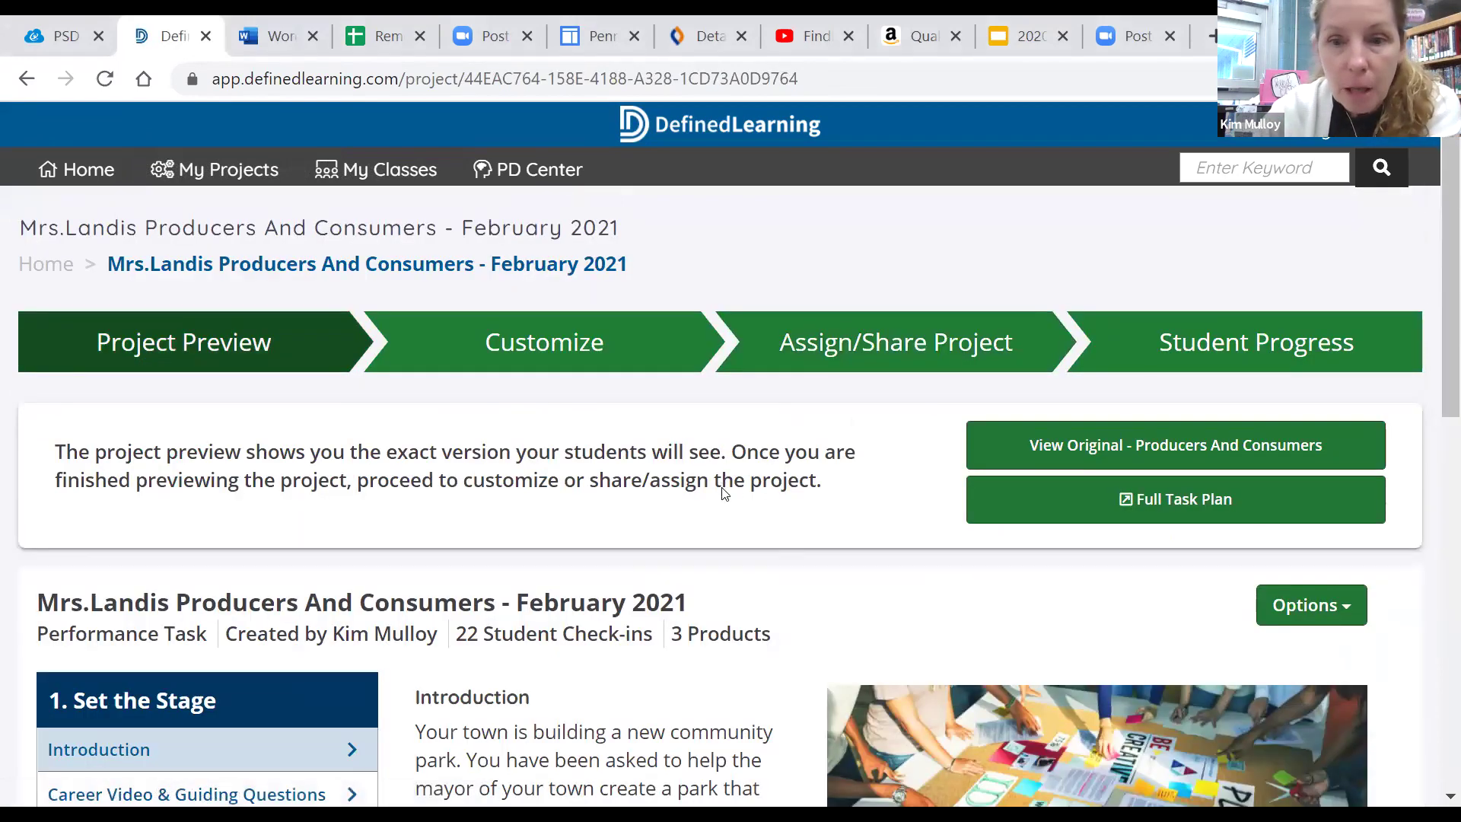
scroll(723, 488, "down", 3)
scroll(647, 483, "down", 2)
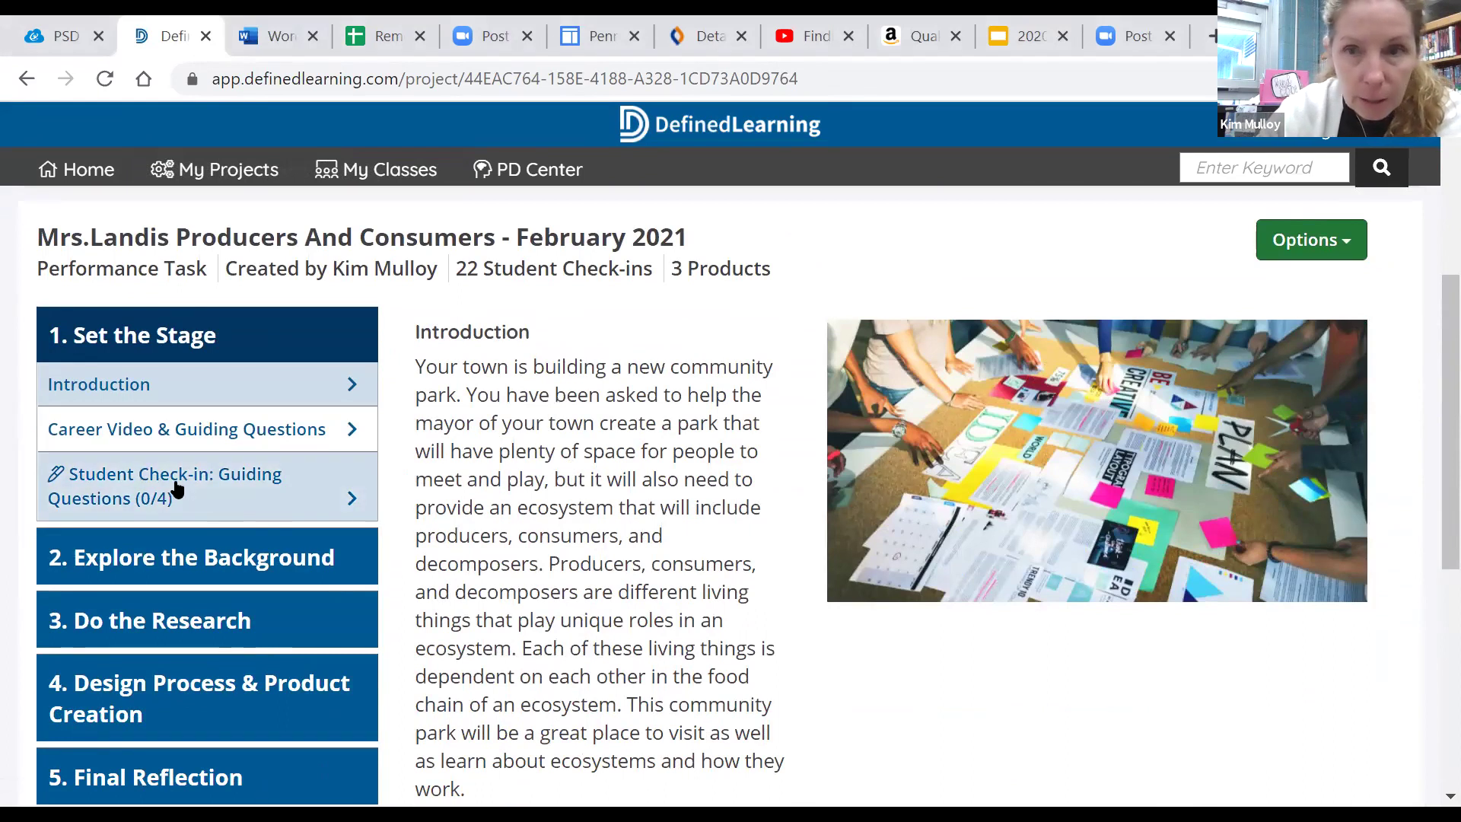
scroll(177, 489, "up", 3)
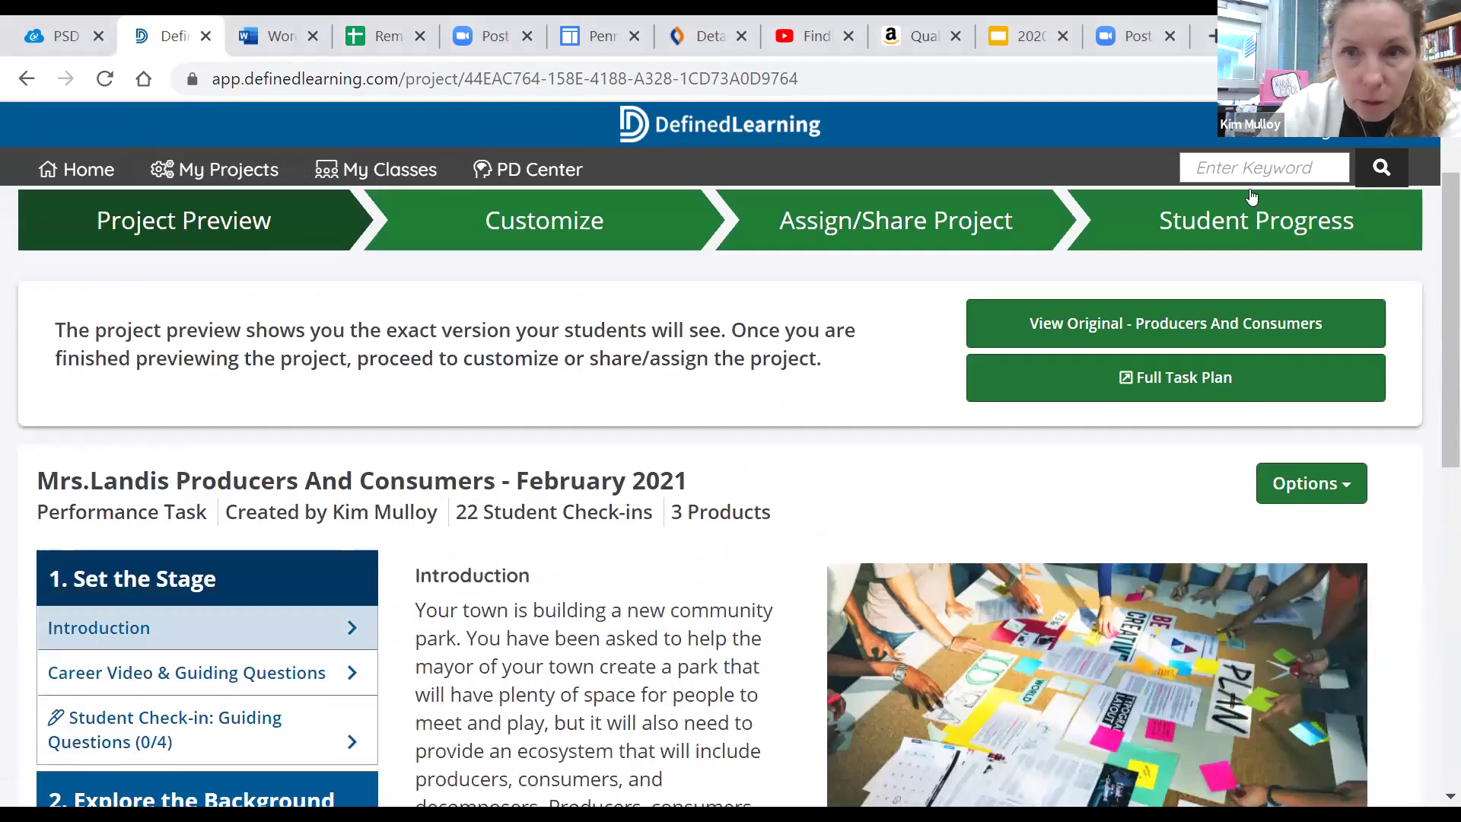
Expand the first student's Student Progress entry and view their Guiding Questions answers
left_click(1180, 234)
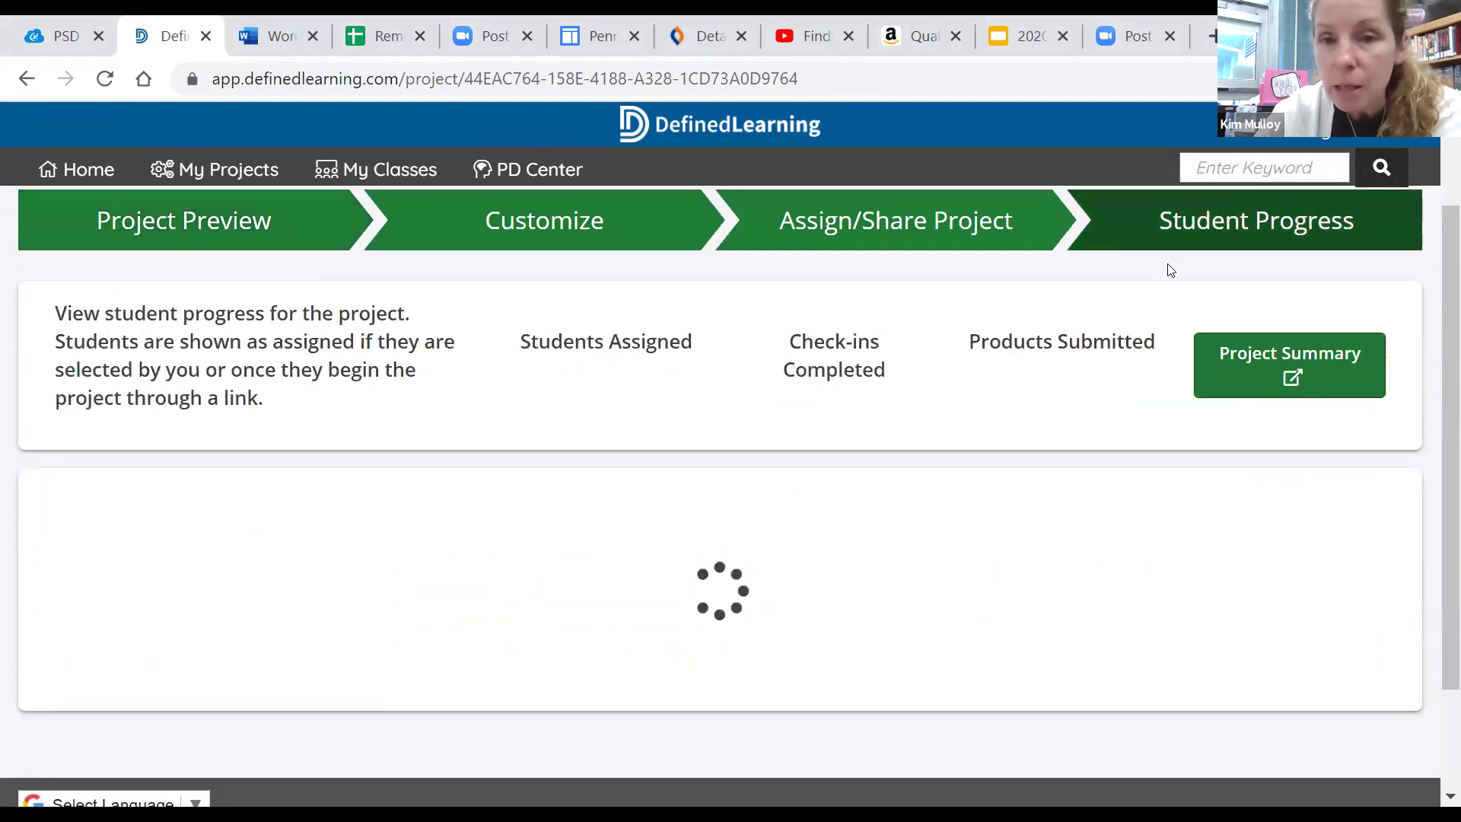
scroll(1070, 522, "down", 3)
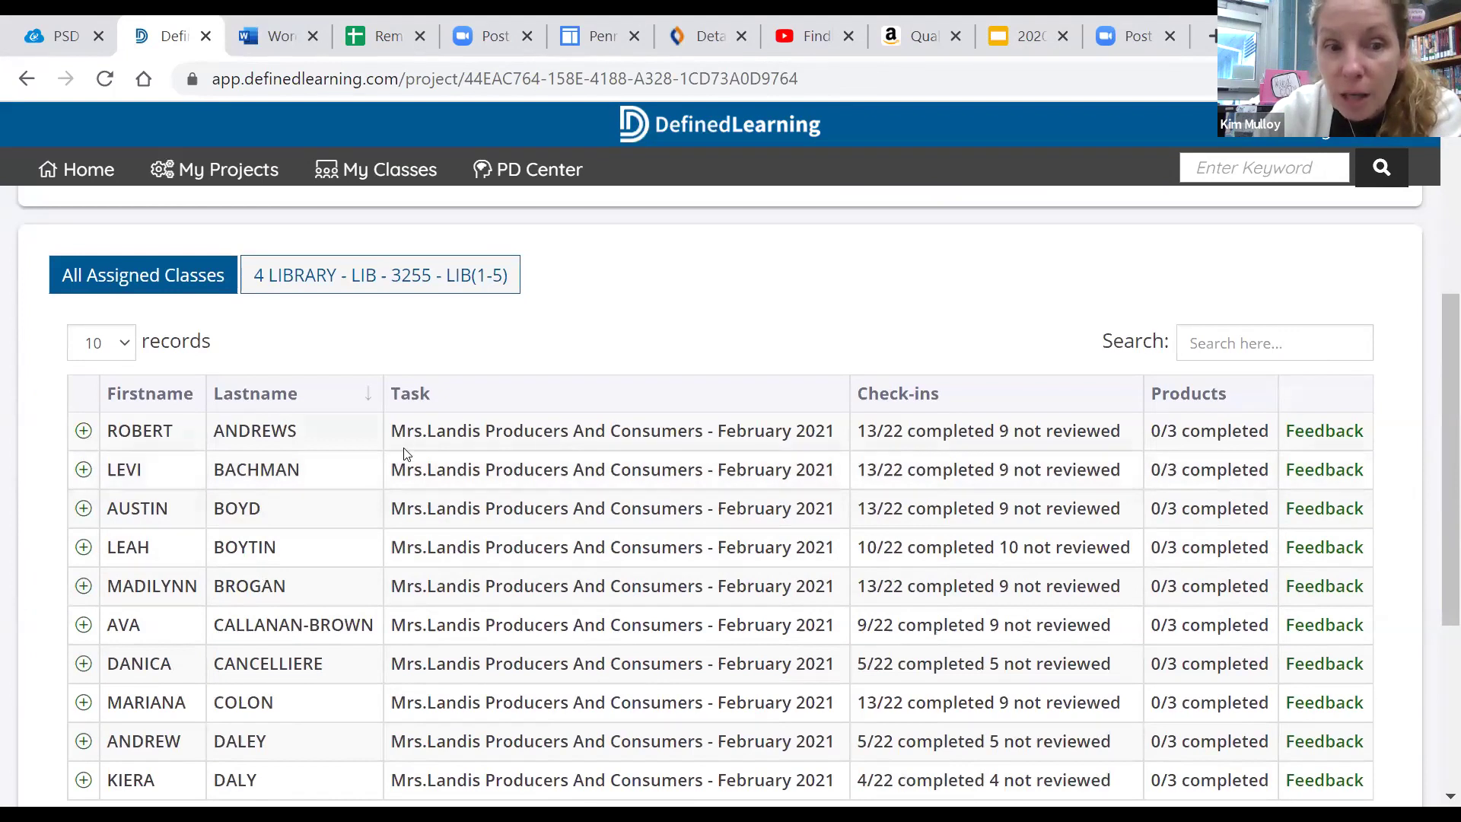
left_click(85, 432)
scroll(160, 396, "down", 2)
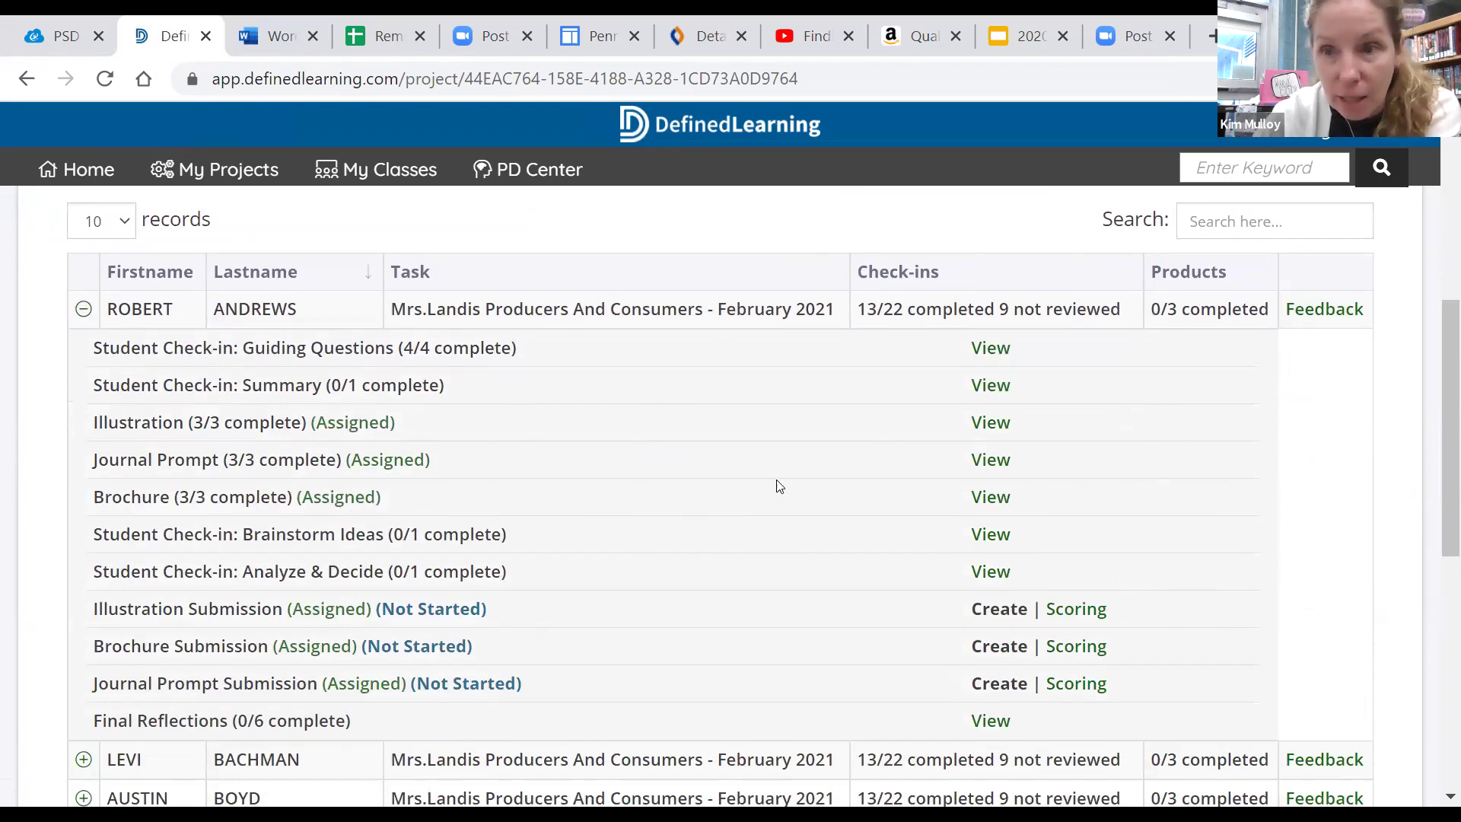
left_click(995, 350)
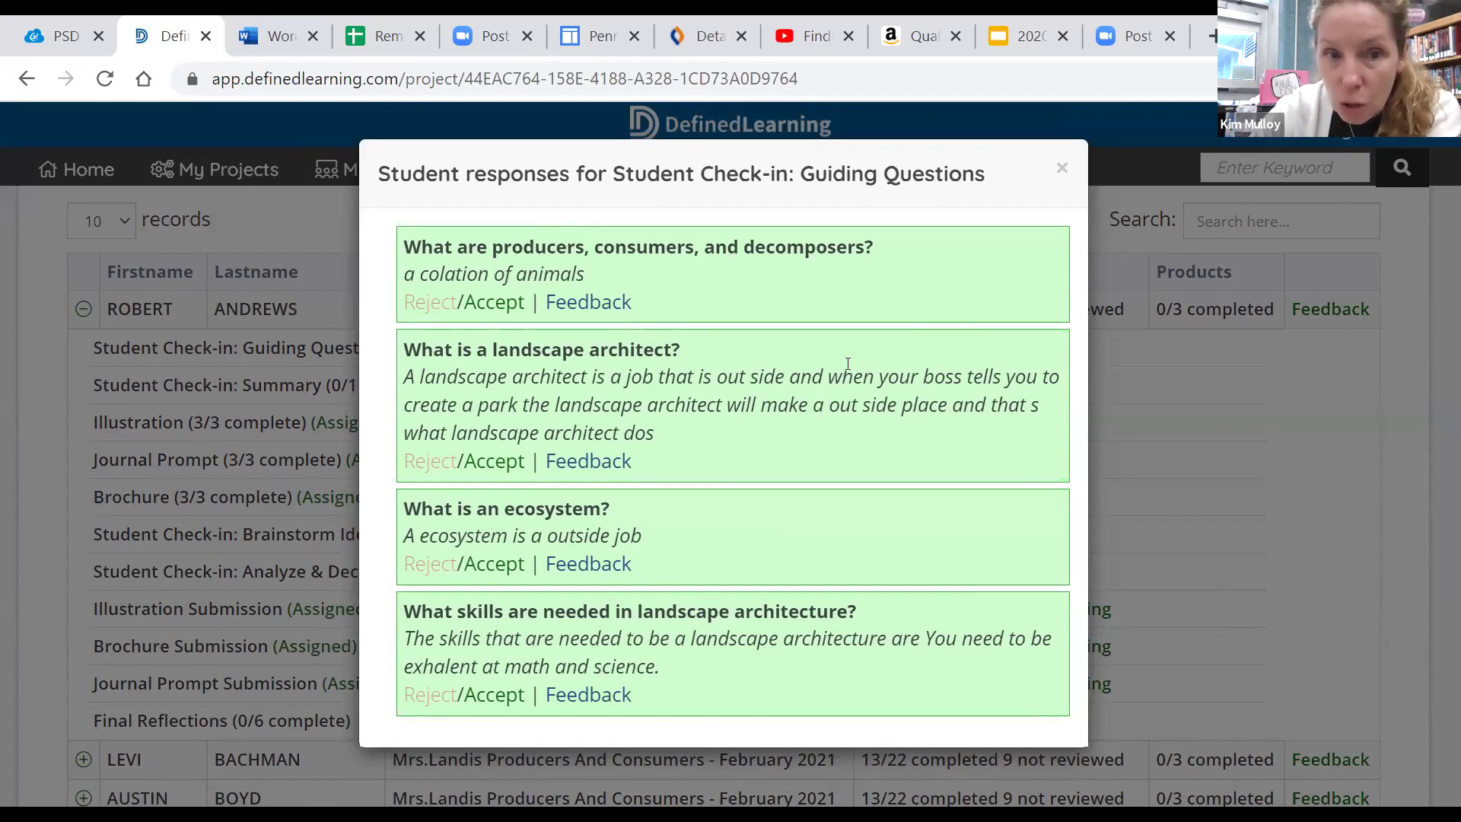
Accept the producers/consumers, landscape architect and ecosystem answers, then close the responses
left_click(491, 312)
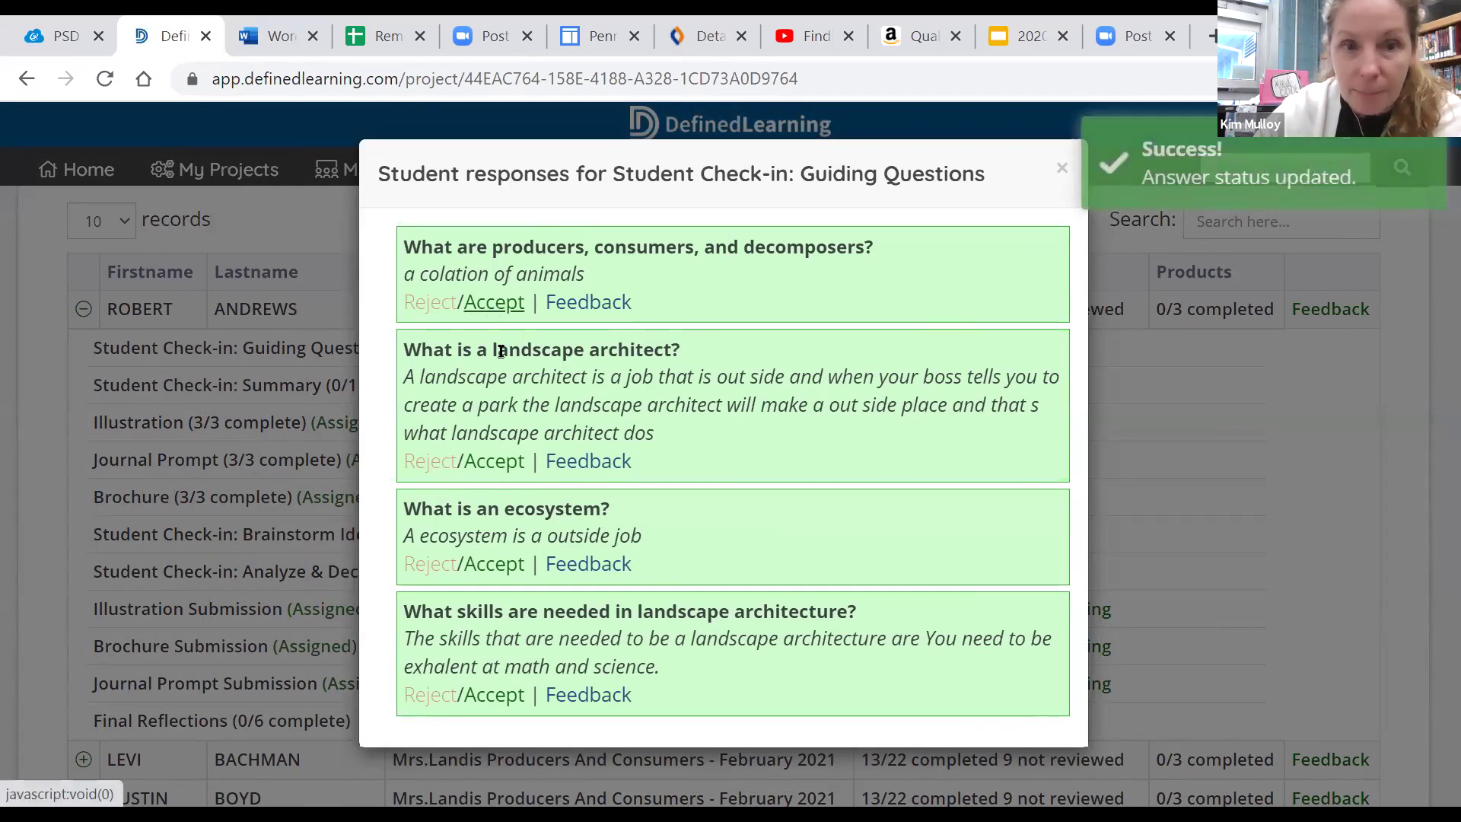
left_click(484, 472)
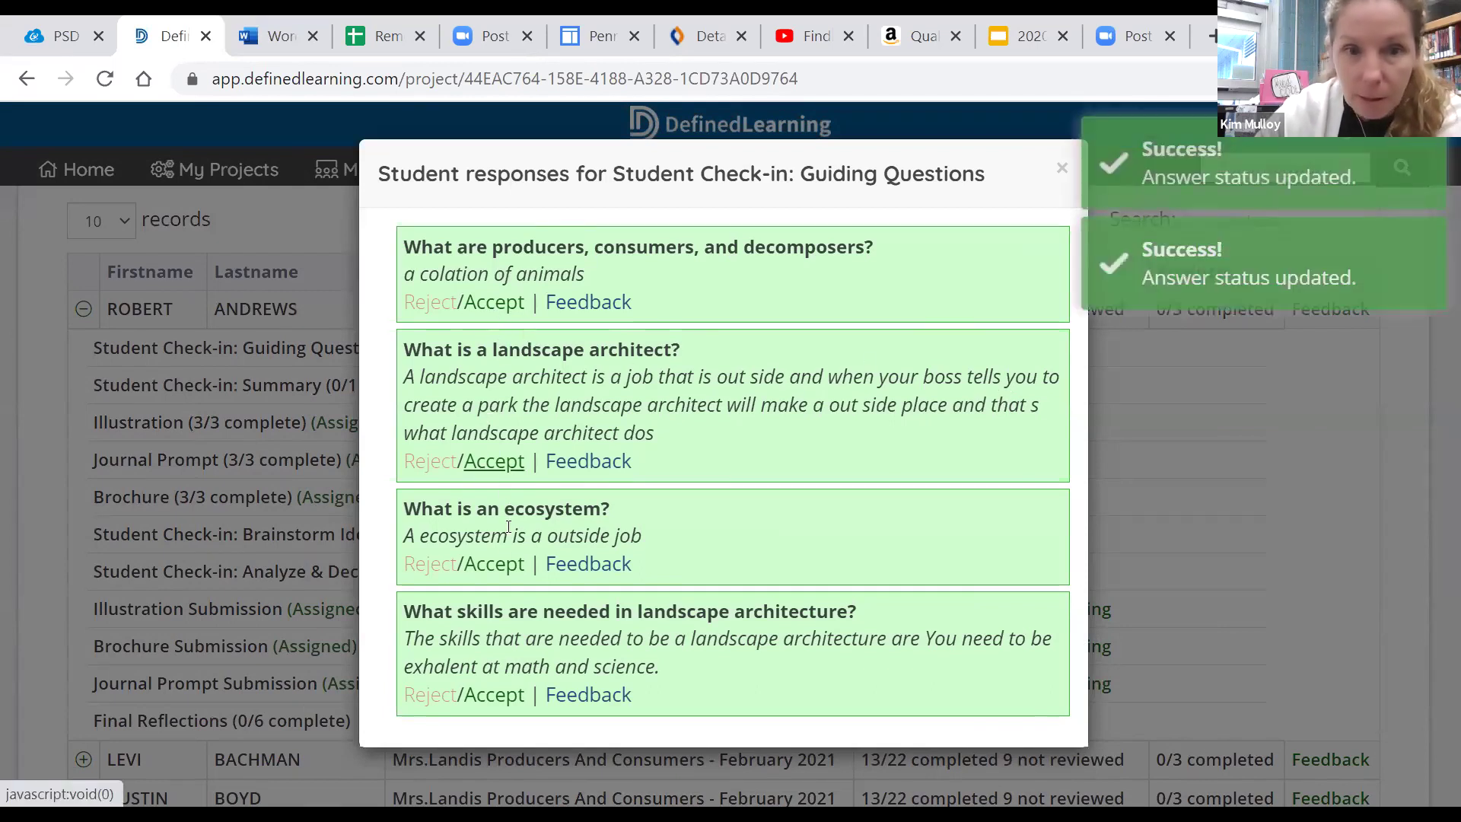
left_click(491, 564)
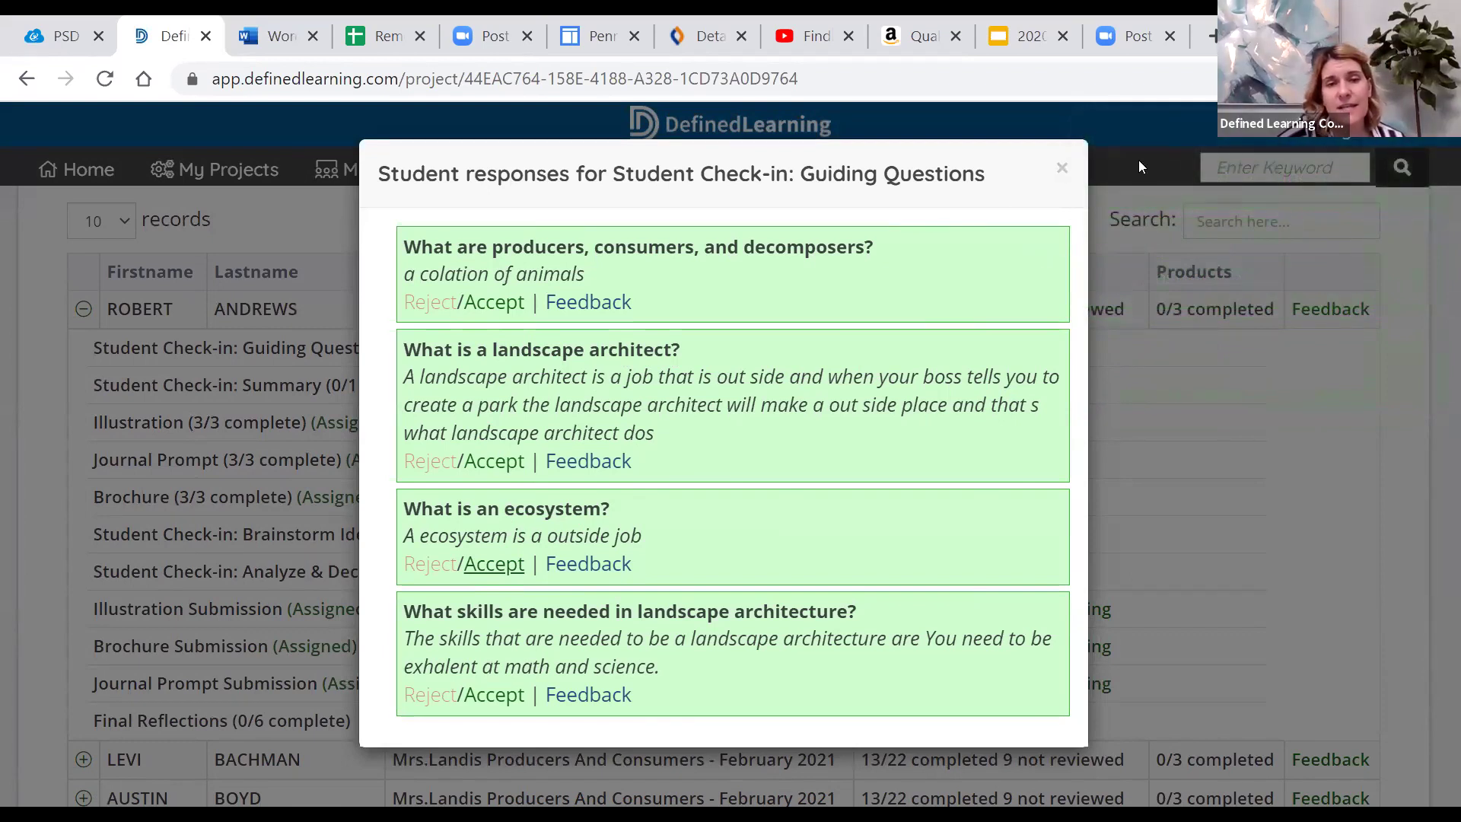
left_click(1062, 170)
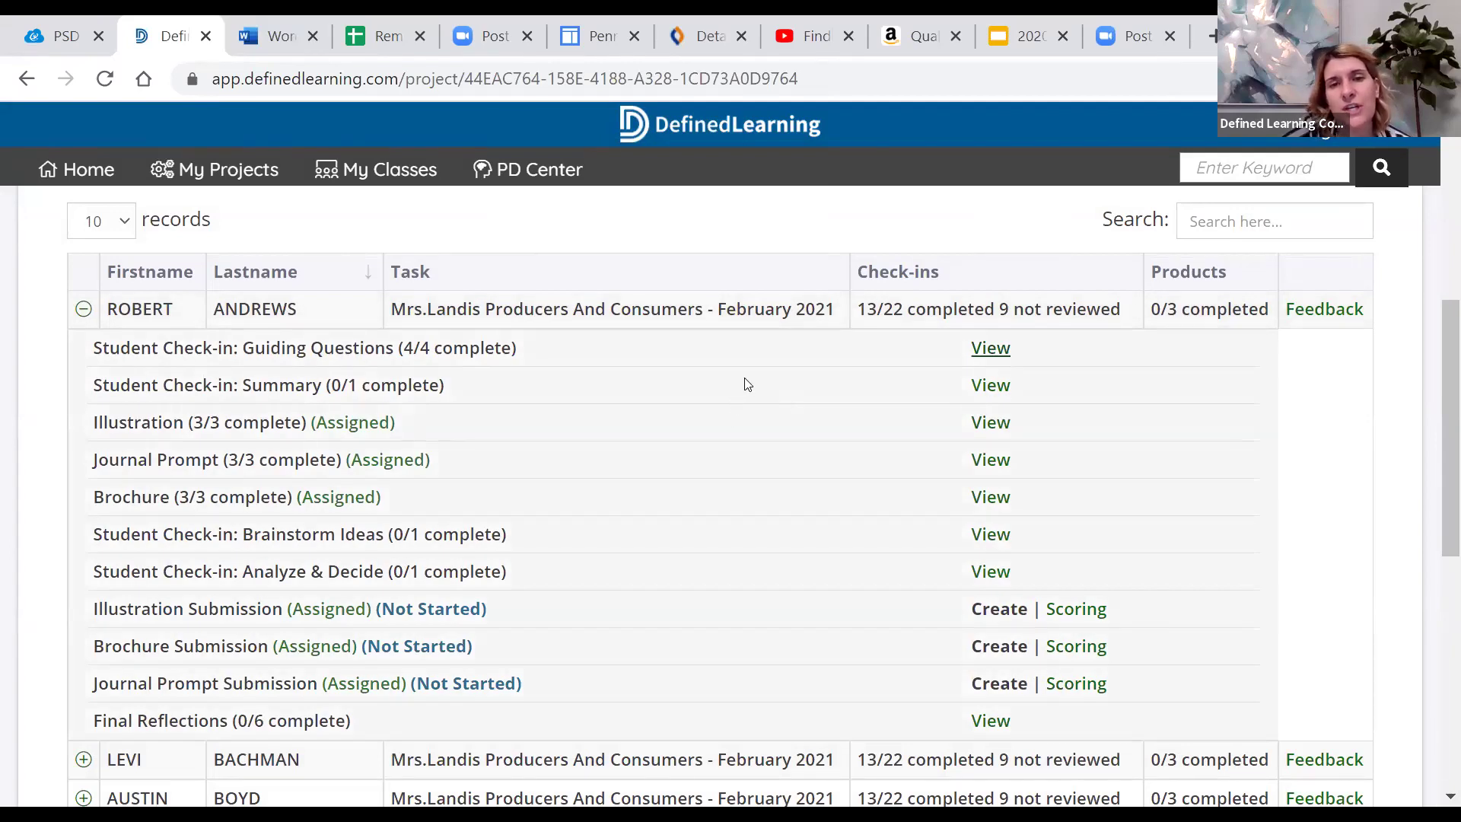
Scroll the progress roster to review the first student's check-ins and product submissions
scroll(745, 385, "down", 2)
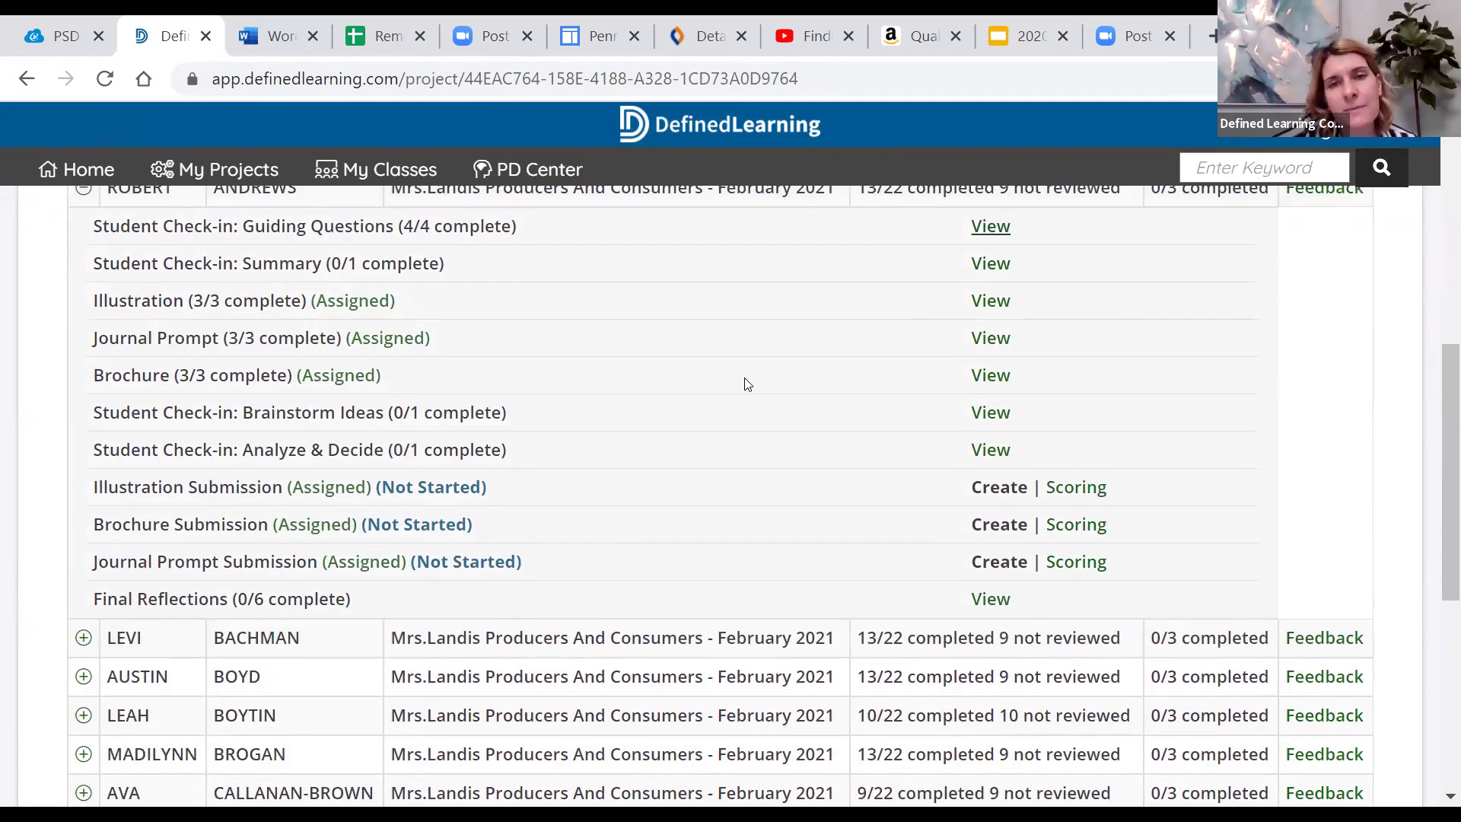
scroll(746, 384, "up", 2)
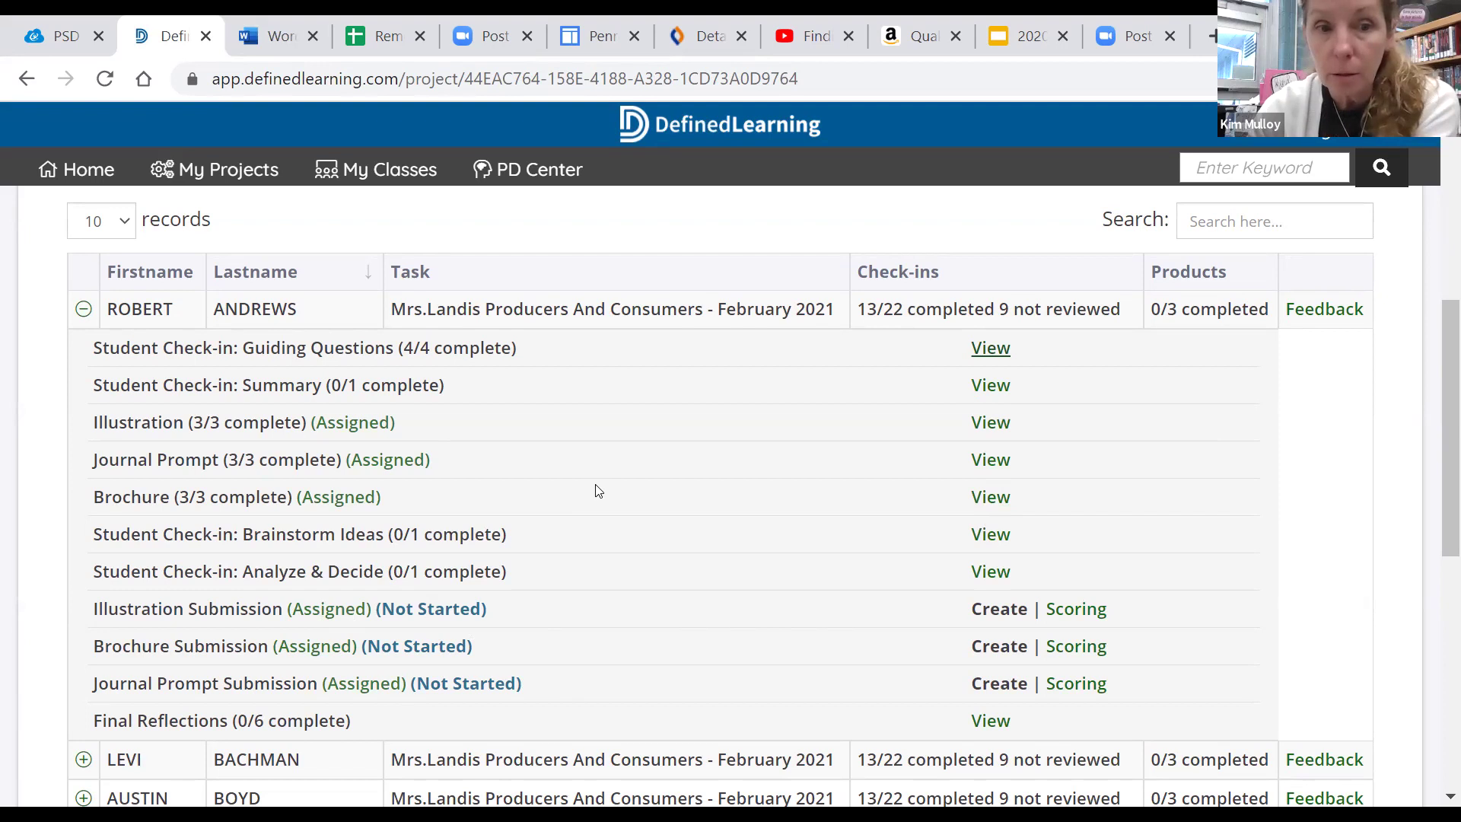
scroll(598, 491, "down", 2)
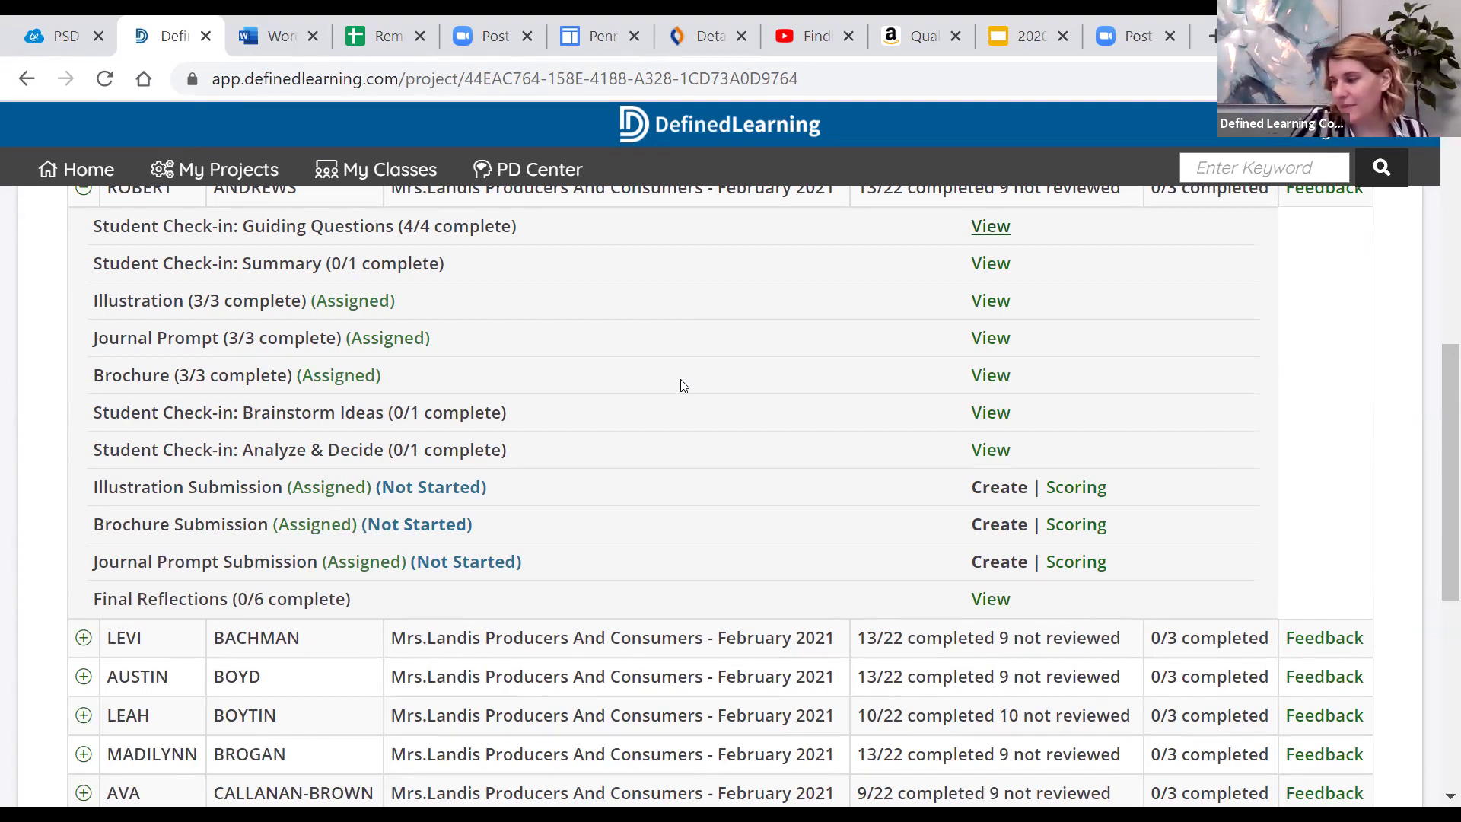
scroll(680, 391, "down", 6)
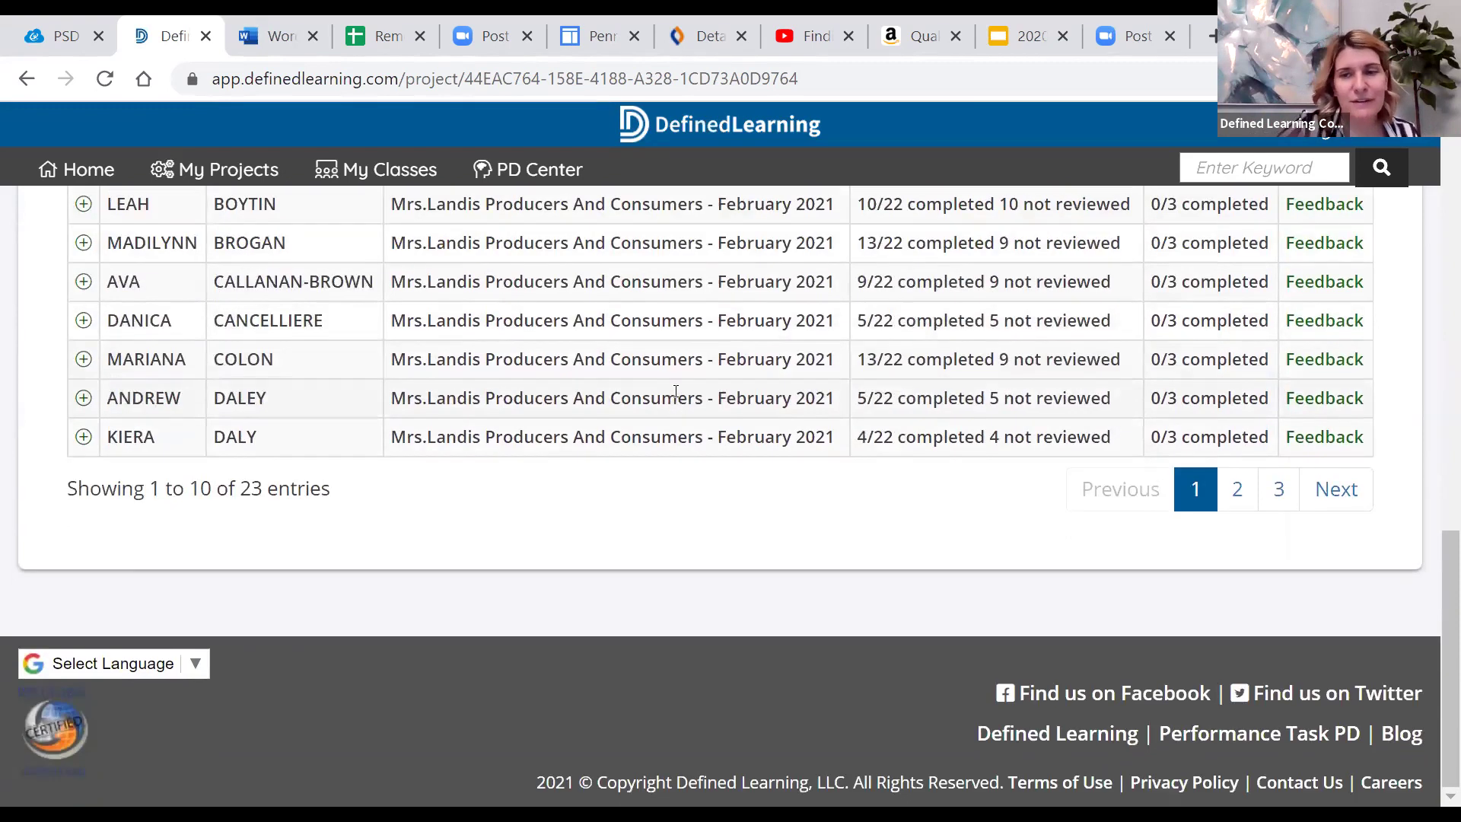
scroll(678, 395, "up", 4)
scroll(677, 381, "up", 10)
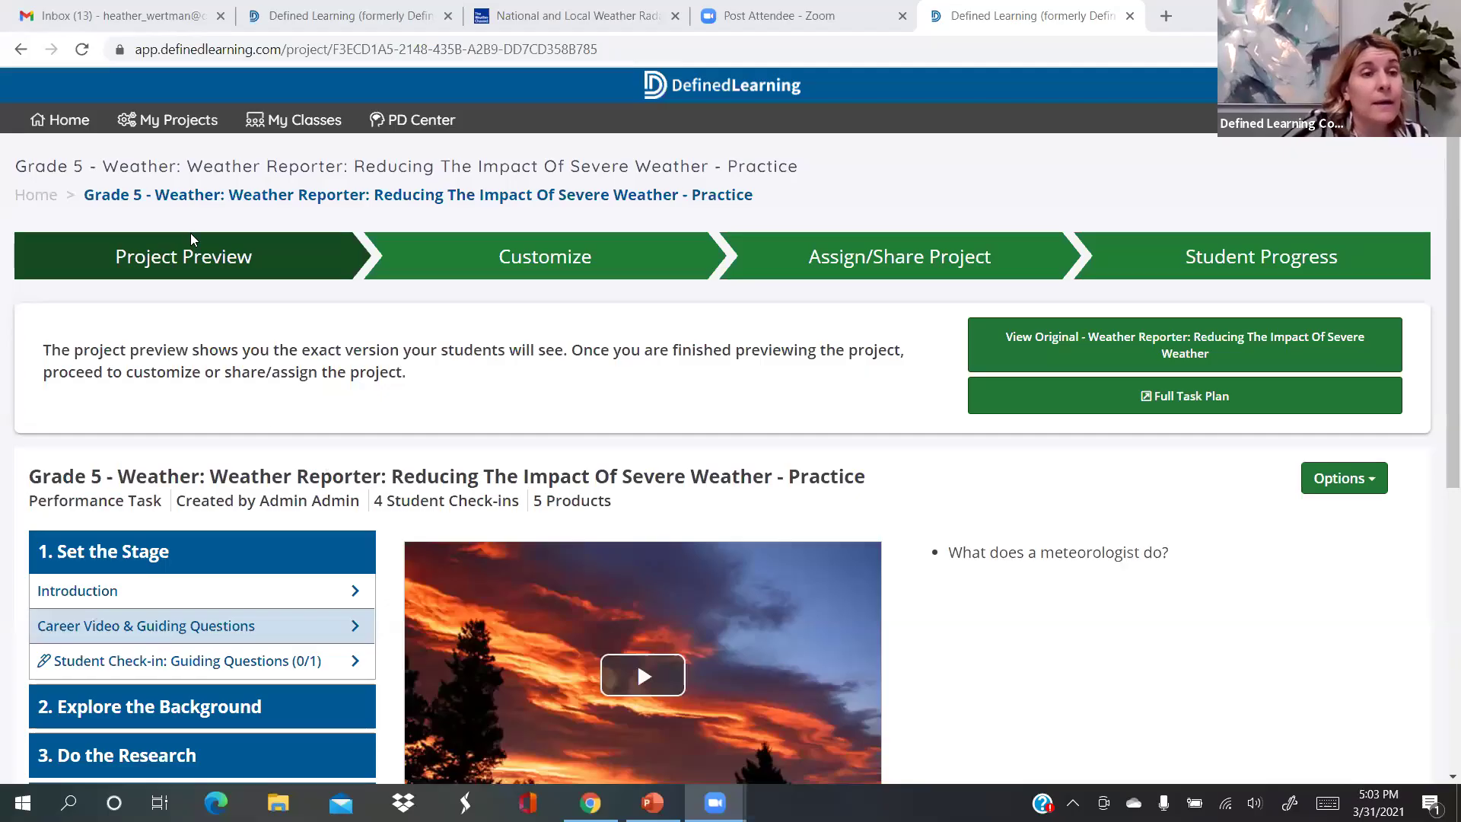
Switch from the project page back to the PowerPoint slides with Alt+Tab
key("alt+Tab")
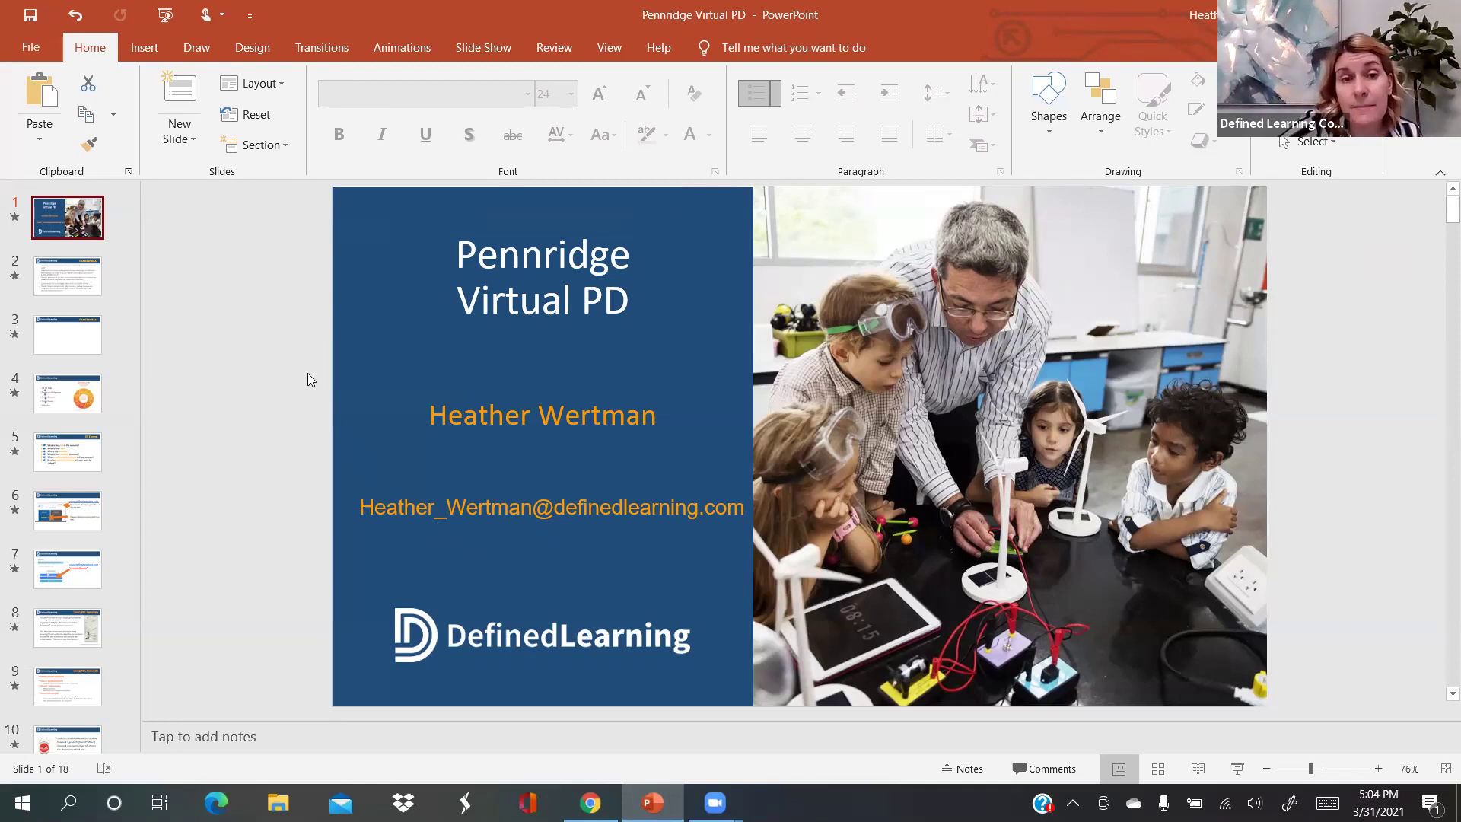
Go to slide 2 of the Pennridge Virtual PD deck in PowerPoint
left_click(76, 283)
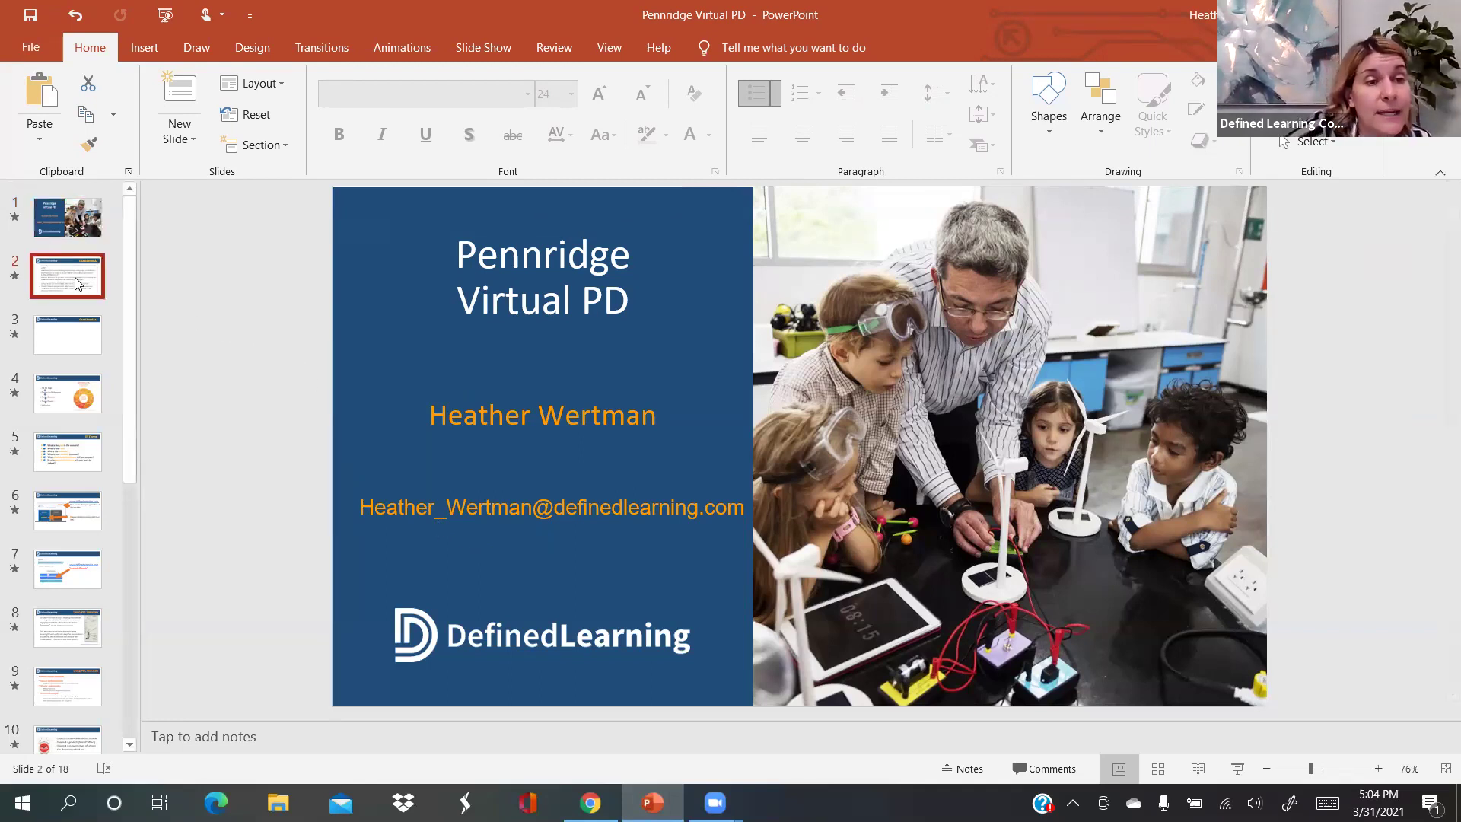
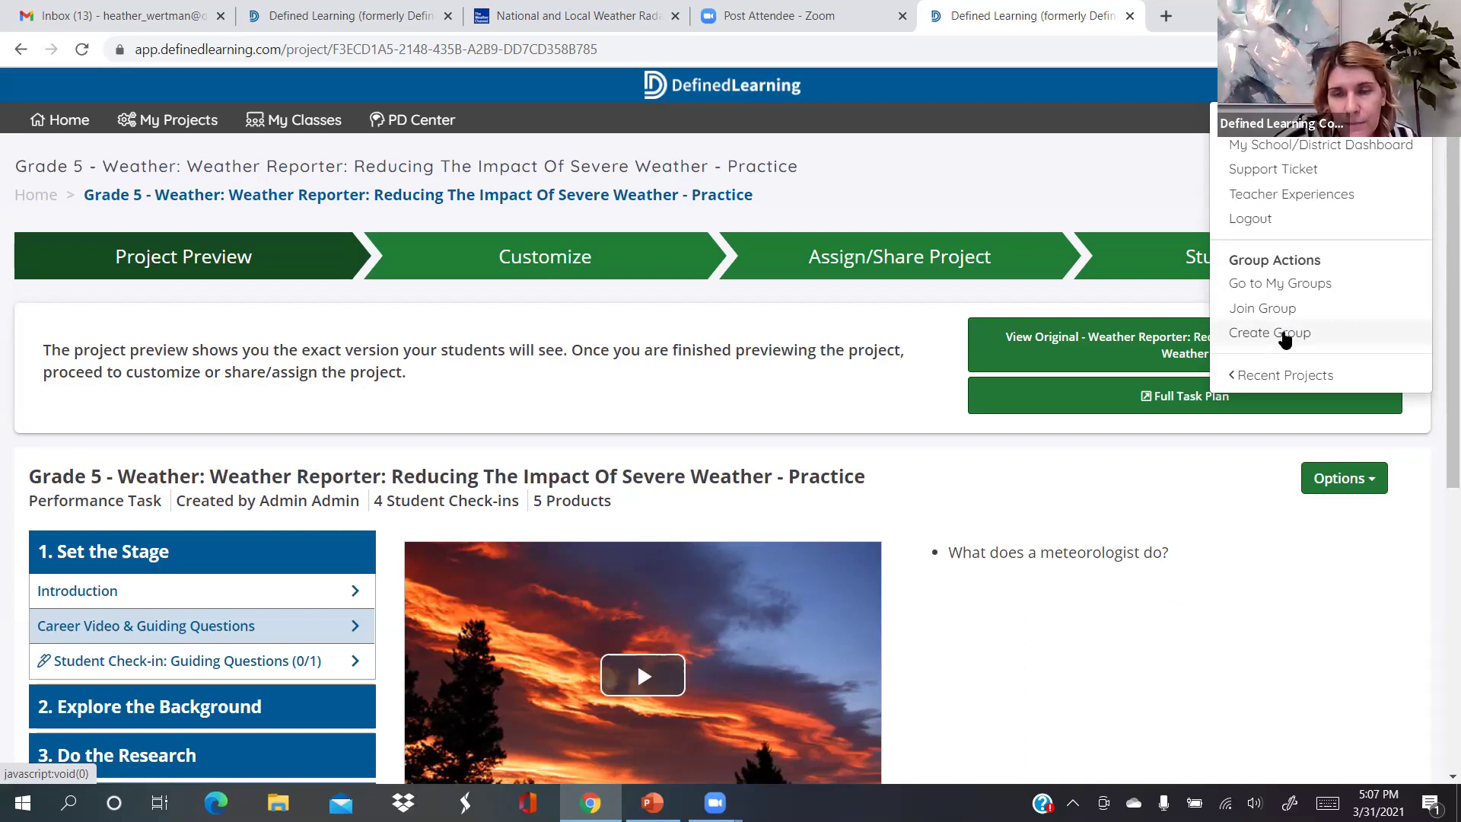
Start a new group and enter 'Pennridge' as its name, fixing the misspelling
left_click(1284, 334)
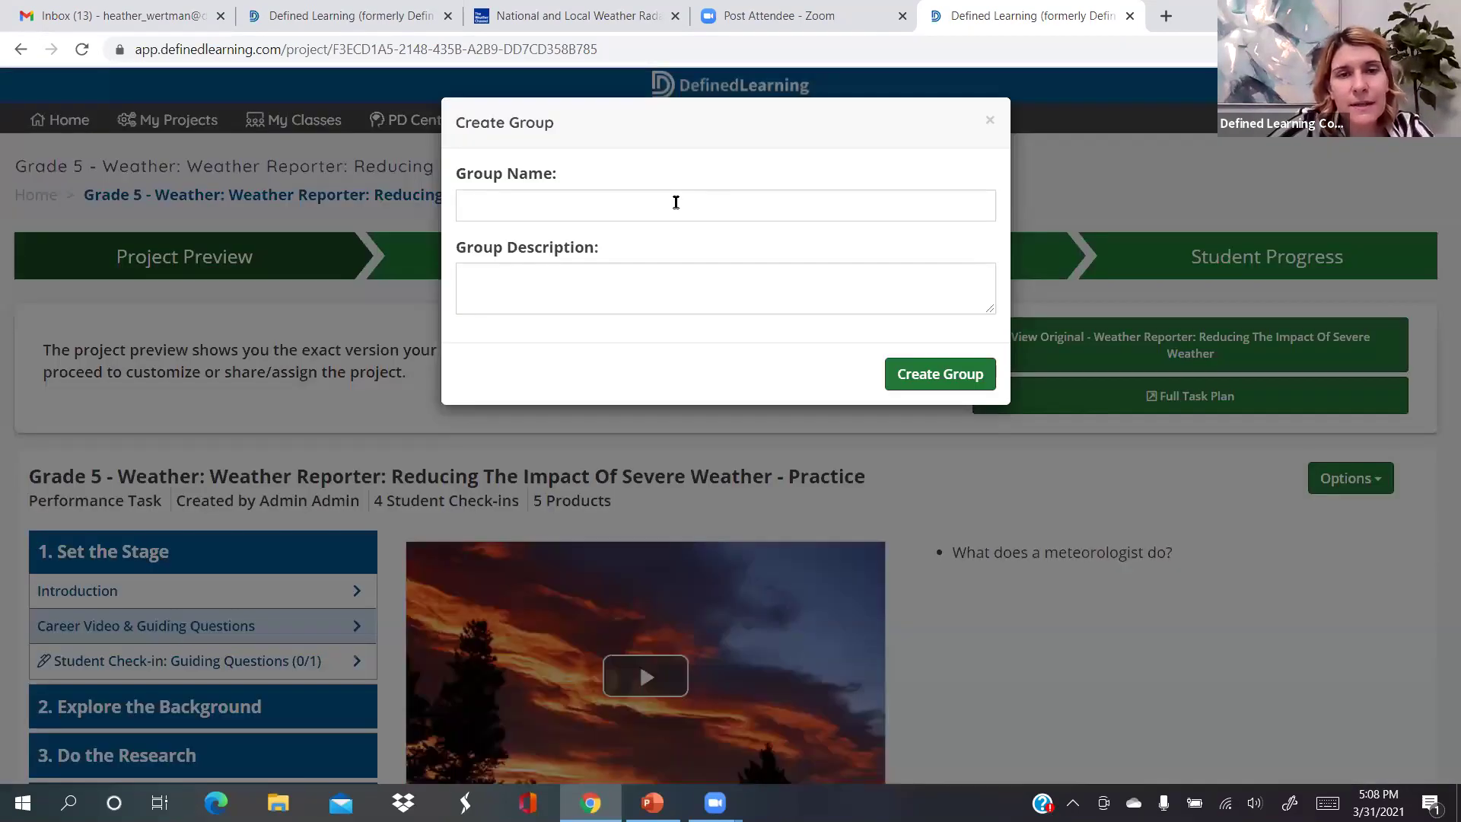
left_click(675, 201)
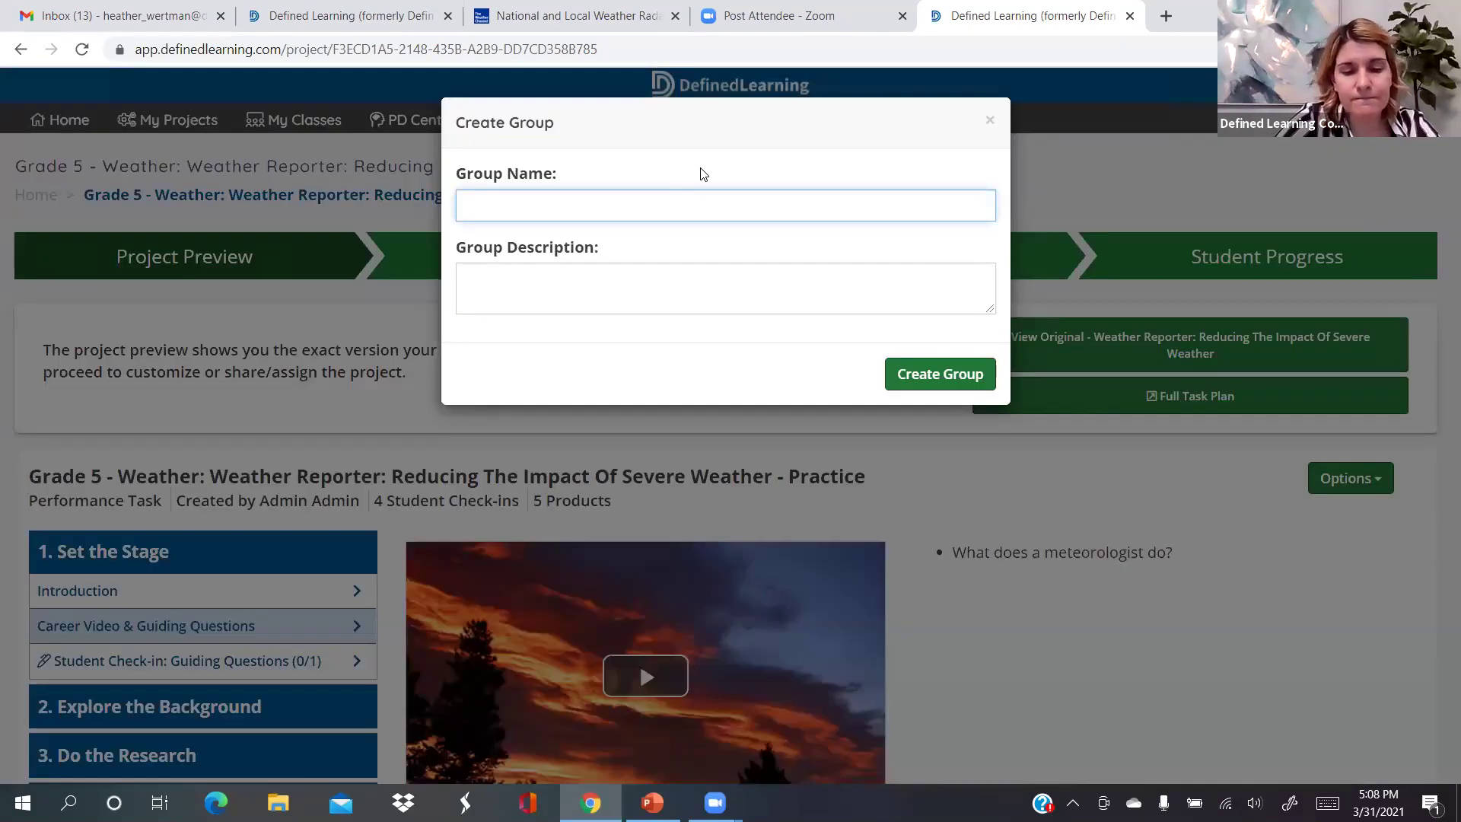
type("Penn")
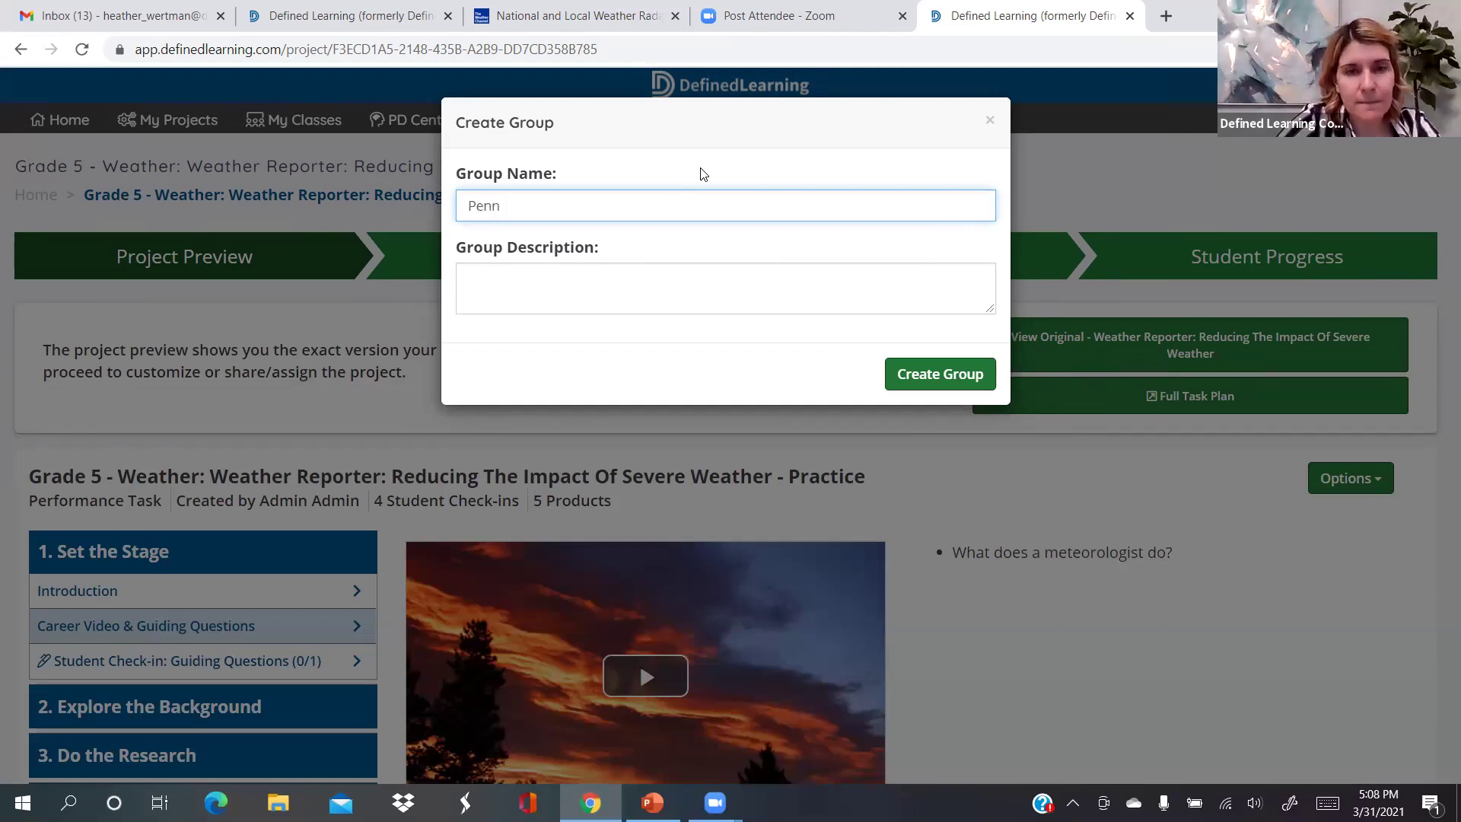
type("reidge")
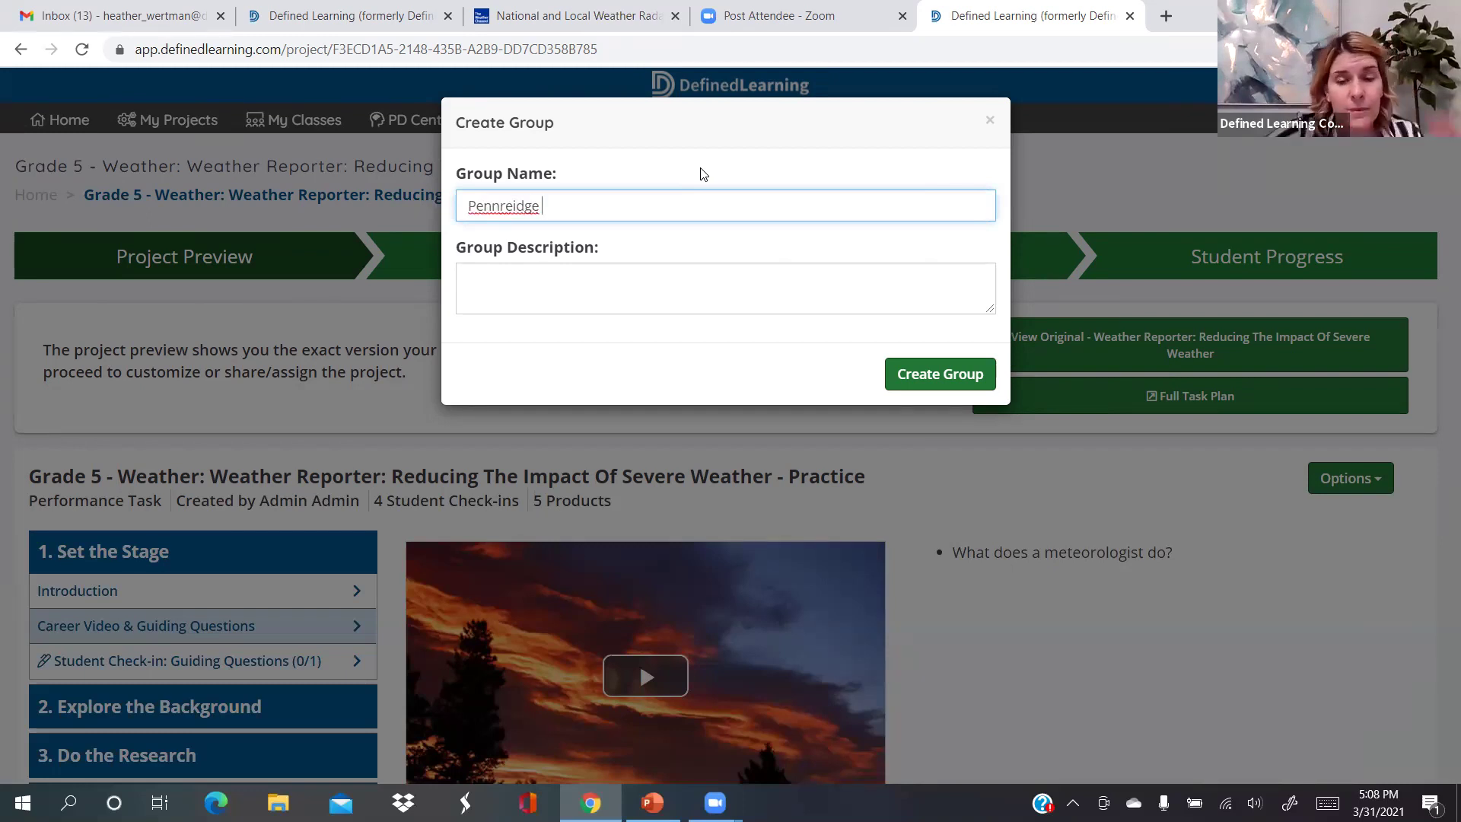
key("BackSpace")
key("BackSpace")
key("BackSpace")
key("BackSpace")
key("BackSpace")
key("BackSpace")
type("idge")
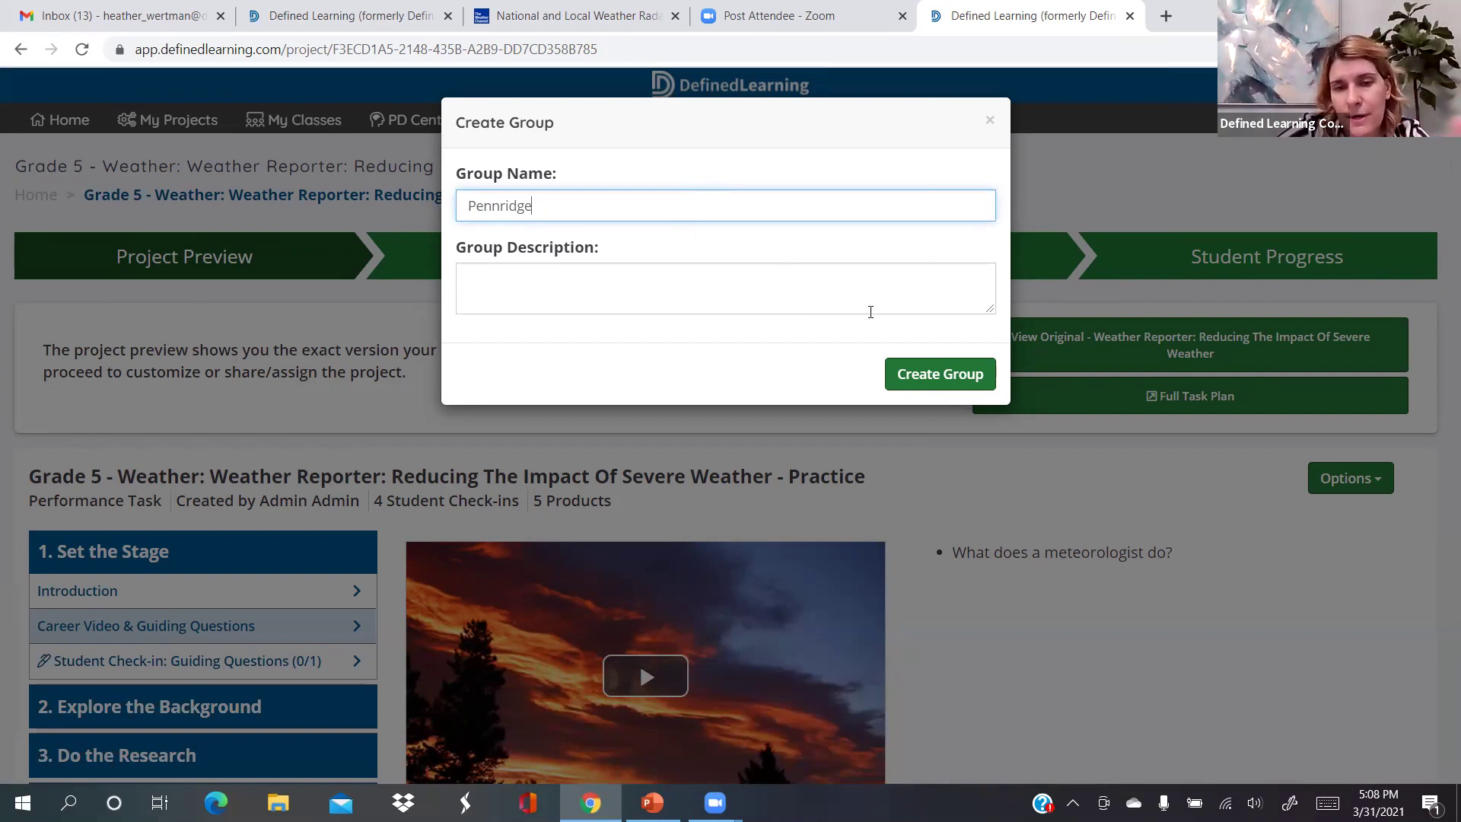
Create the Pennridge group with no description
left_click(909, 376)
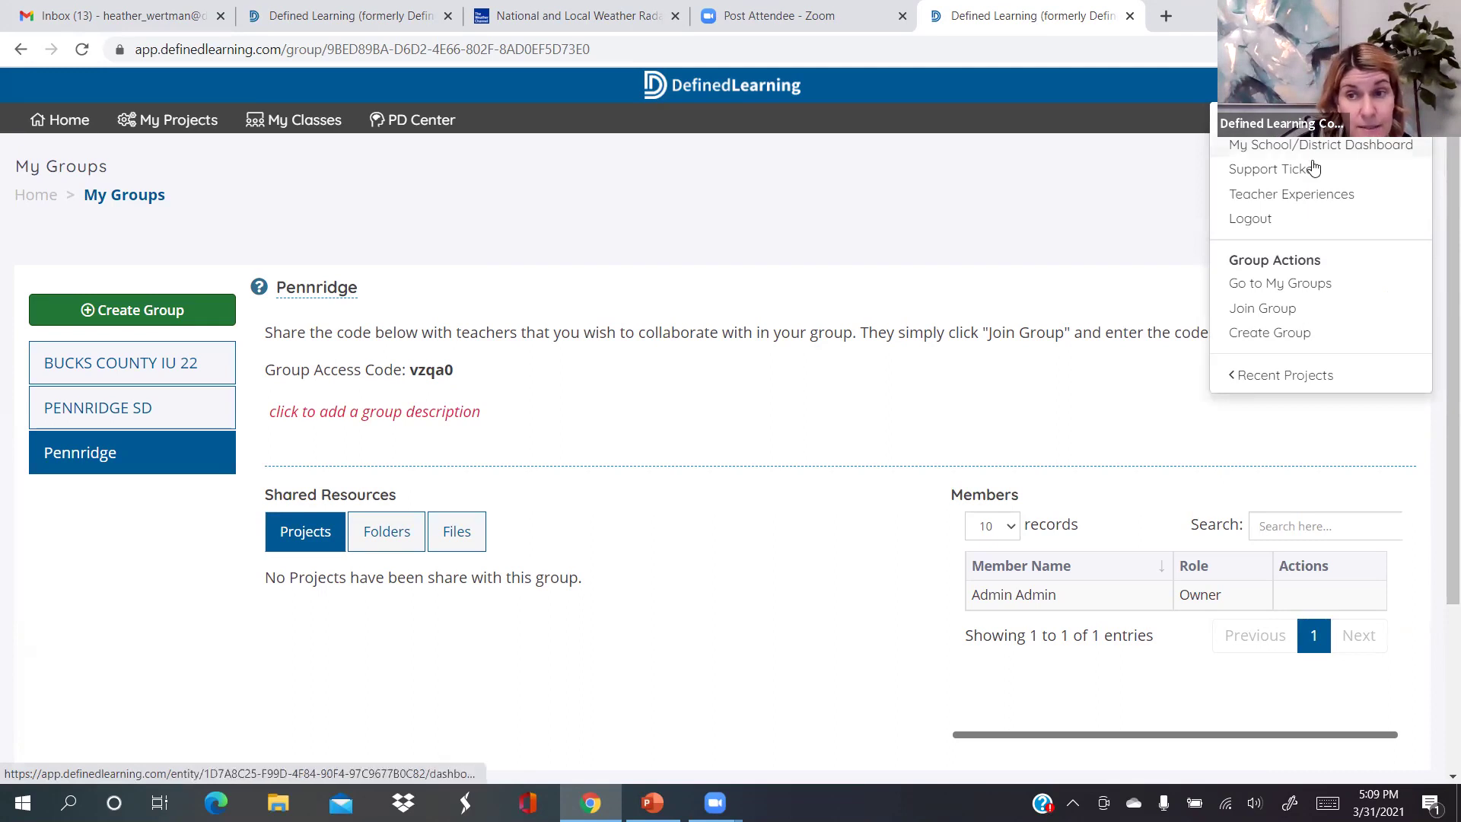
Try to join a group by submitting the Pennridge group's own access code
left_click(1266, 310)
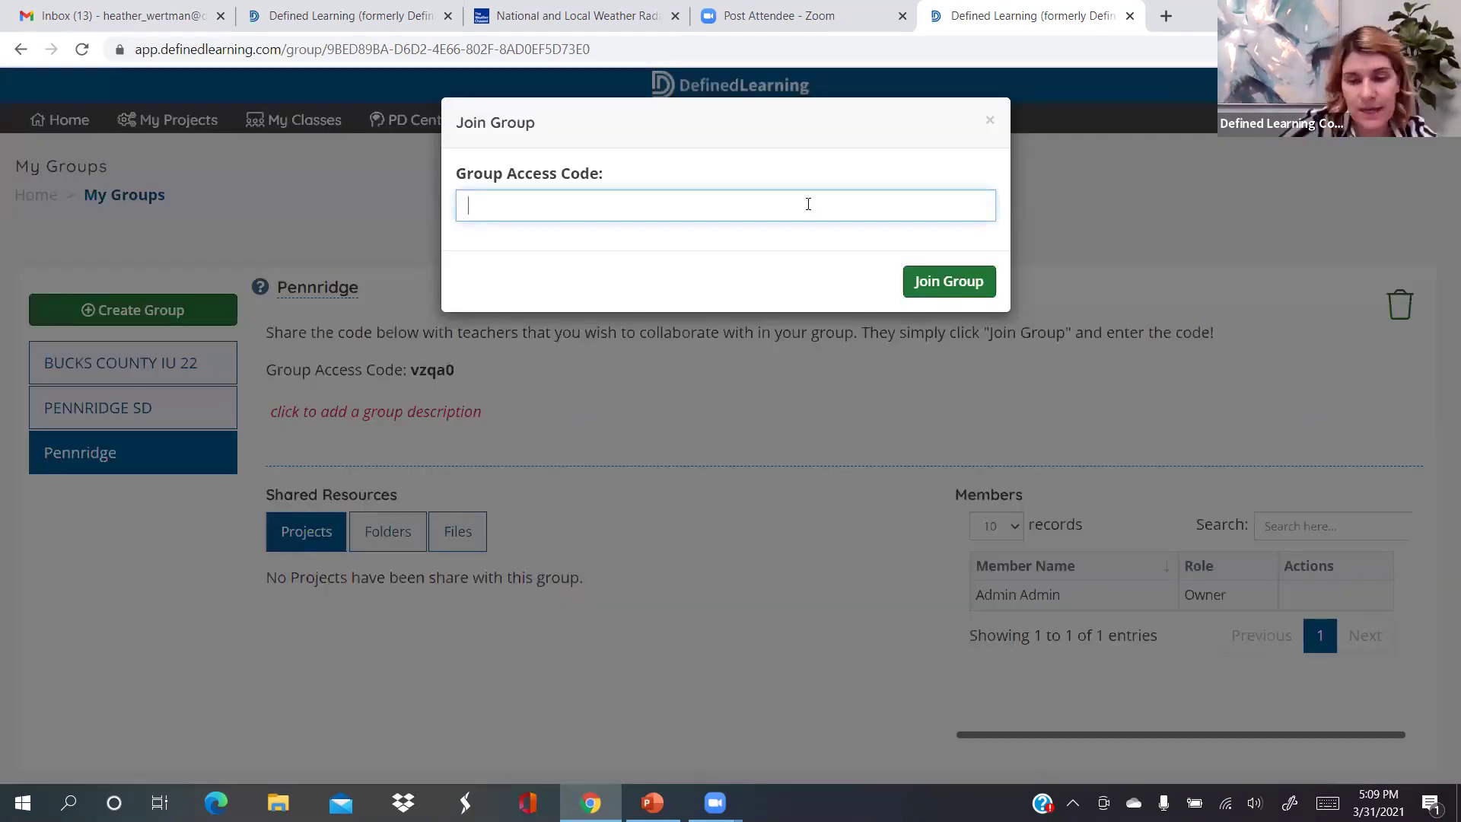
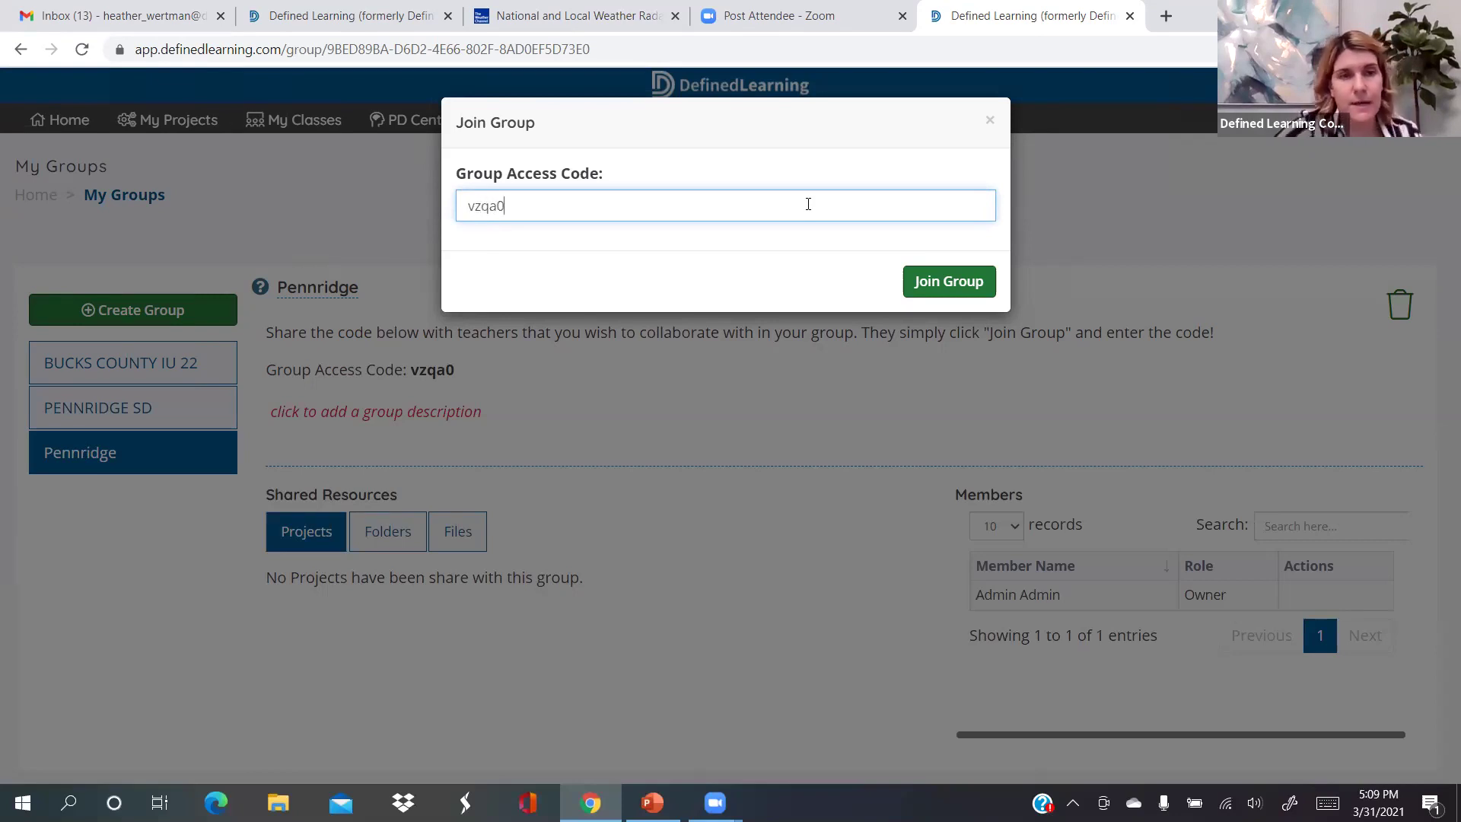
left_click(950, 291)
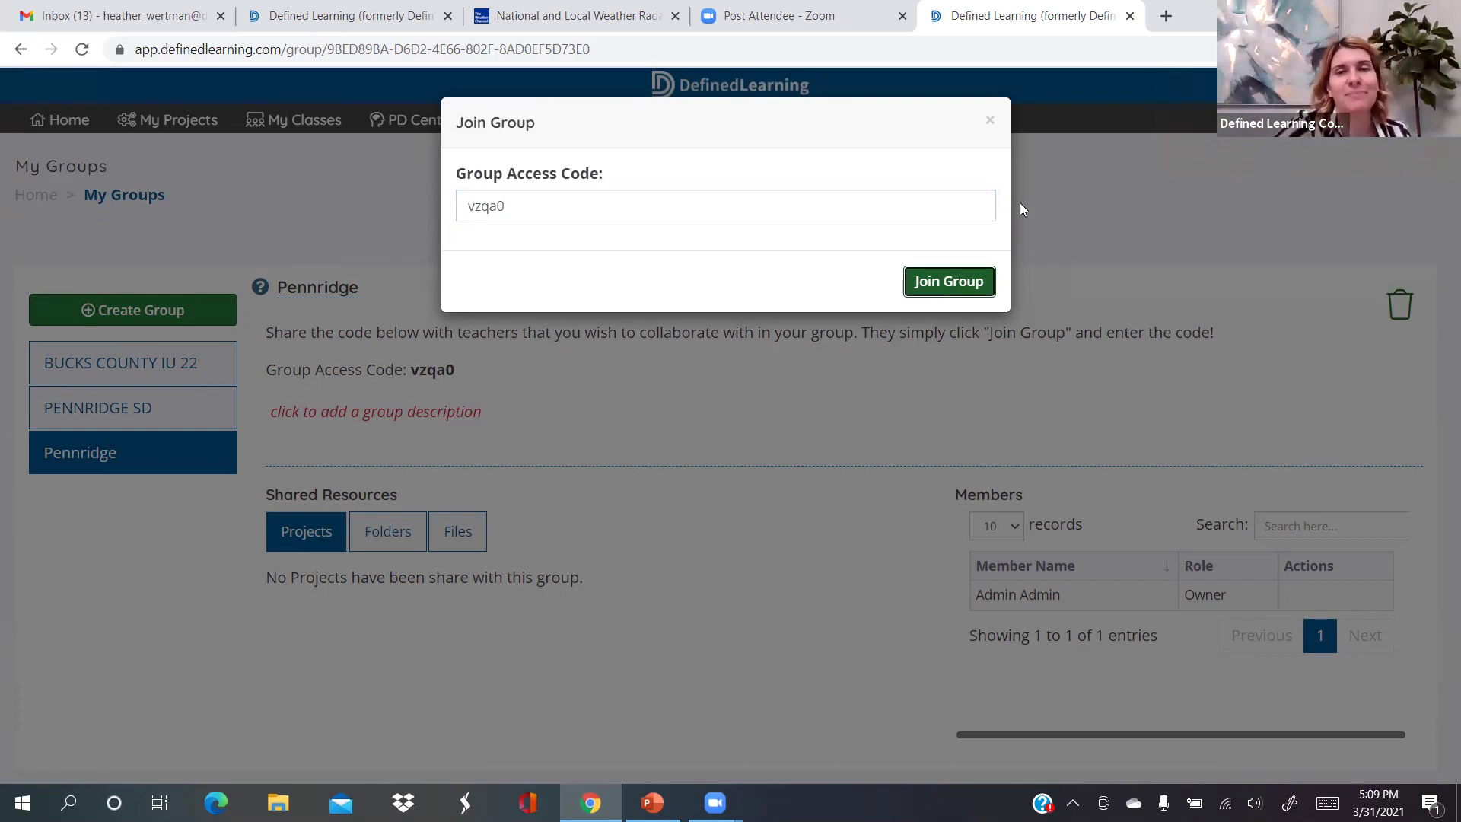
Close the Join Group dialog and open the PENNRIDGE SD group from the groups list
left_click(991, 121)
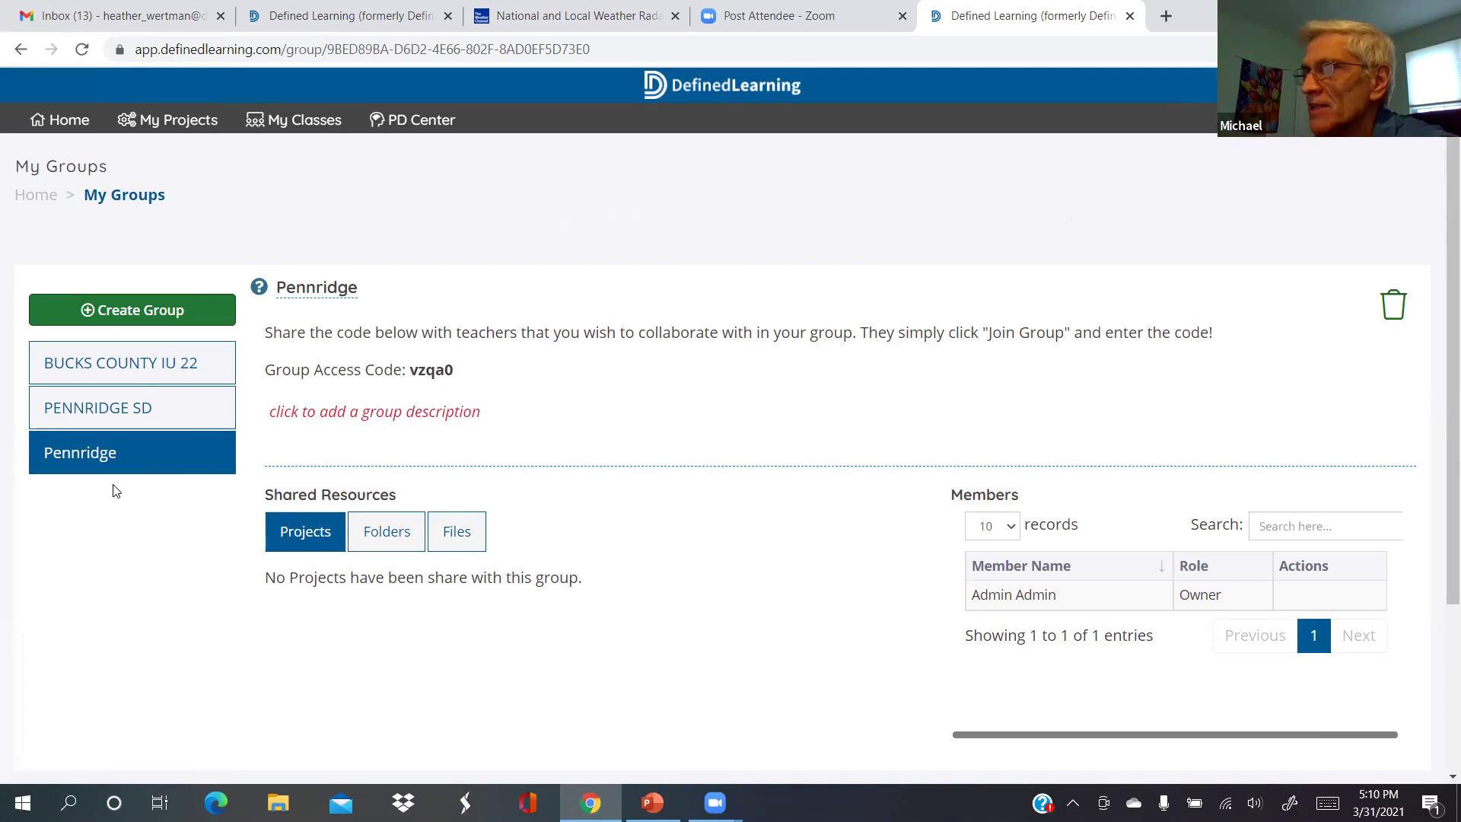
left_click(181, 419)
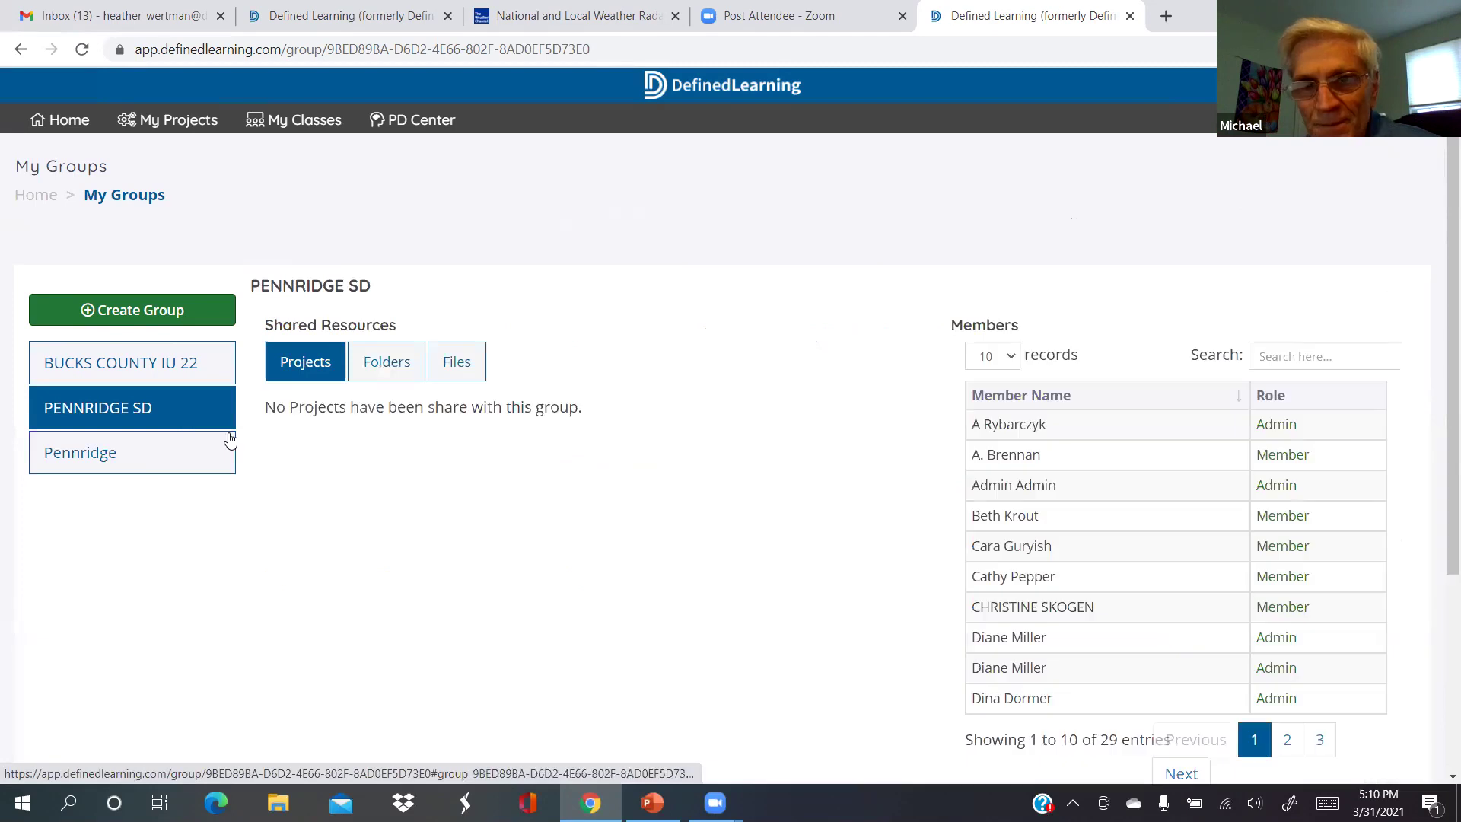